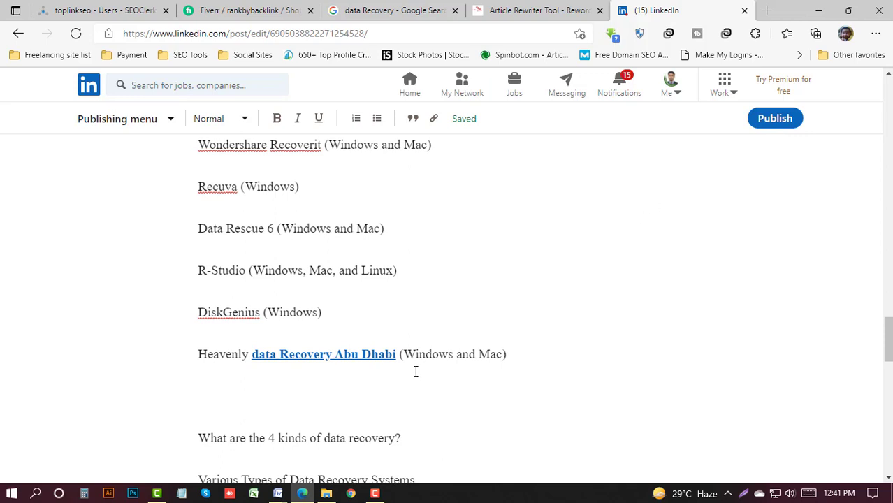
Copy the linked text "data Recovery Abu Dhabi", start publishing the article and add the copied text as a hashtag in the share post.
drag(399, 354, 252, 354)
key(ctrl+c)
click(774, 120)
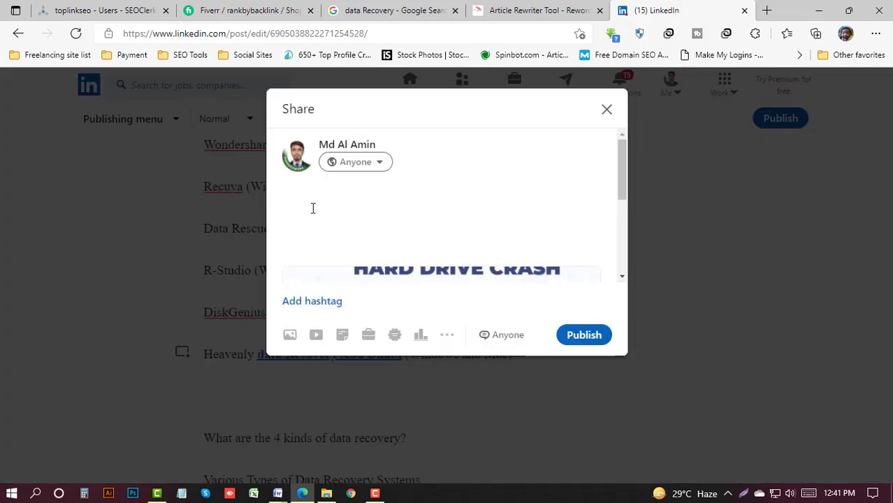
click(316, 299)
key(ctrl+v)
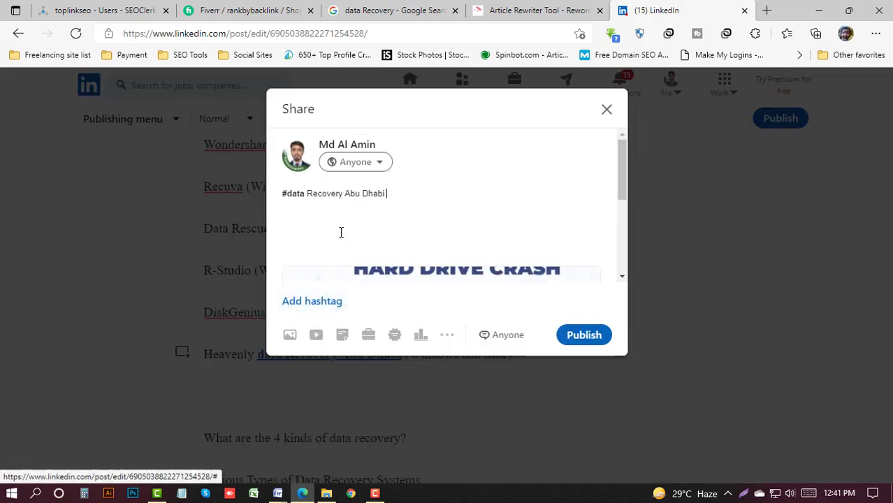
Remove the spaces between the words so the post text reads as the single hashtag #dataRecoveryAbuDhabi.
click(307, 196)
key(BackSpace)
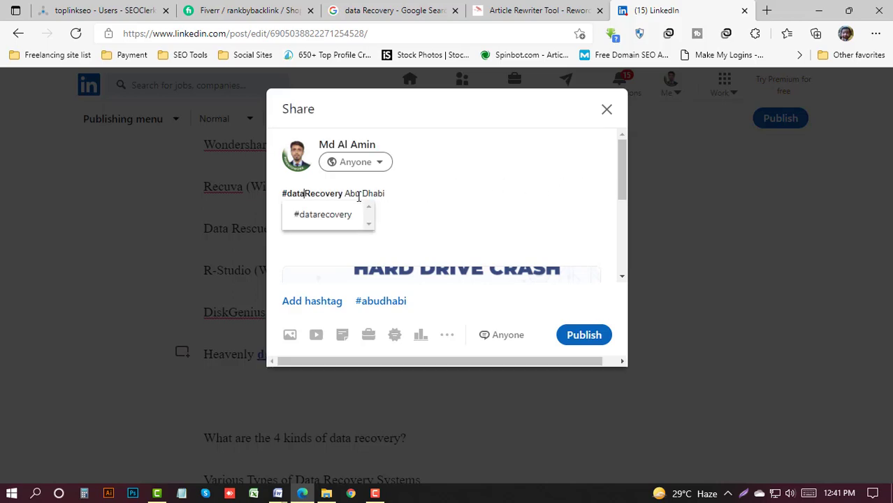
click(346, 195)
key(BackSpace)
click(363, 194)
key(BackSpace)
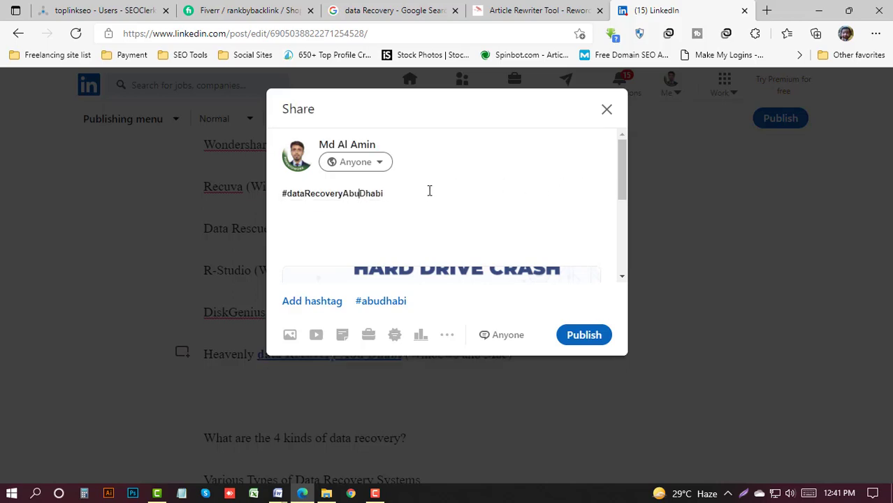
click(457, 211)
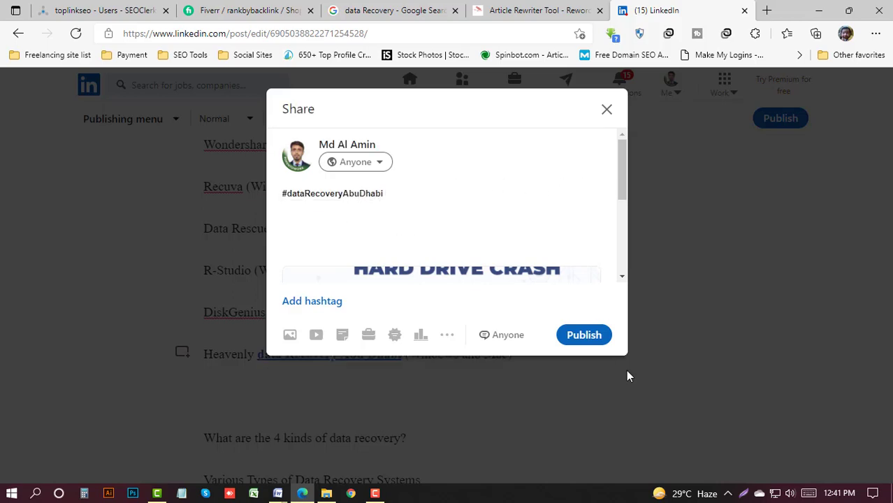
Publish the article with its share post and copy the link to the published article.
click(589, 339)
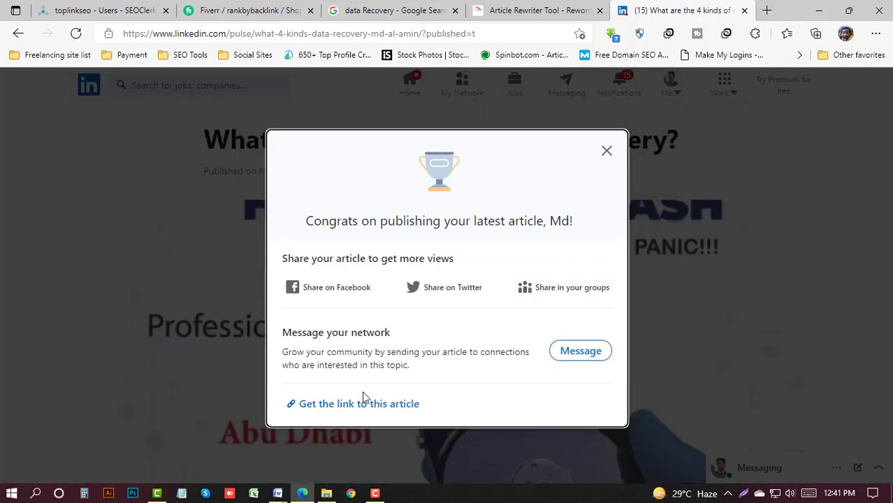
click(363, 404)
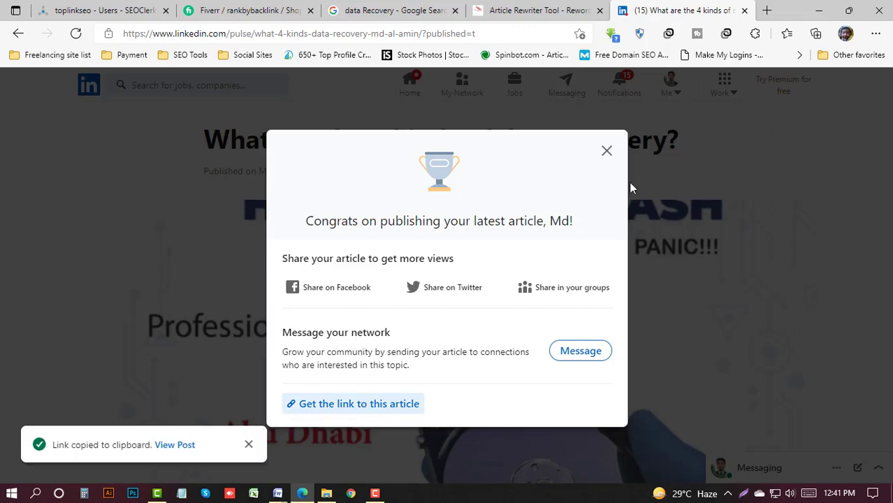
click(608, 152)
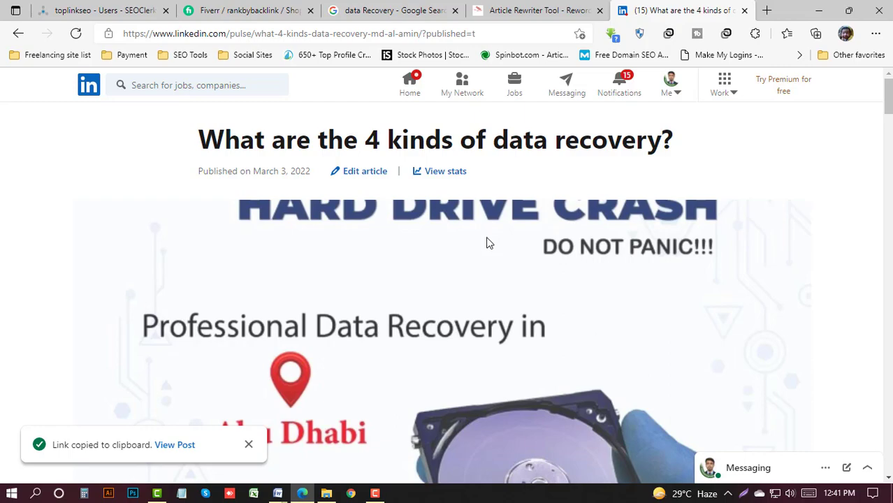
Open the copied article link in a new InPrivate window.
scroll(489, 243, down, 15)
scroll(487, 241, up, 3)
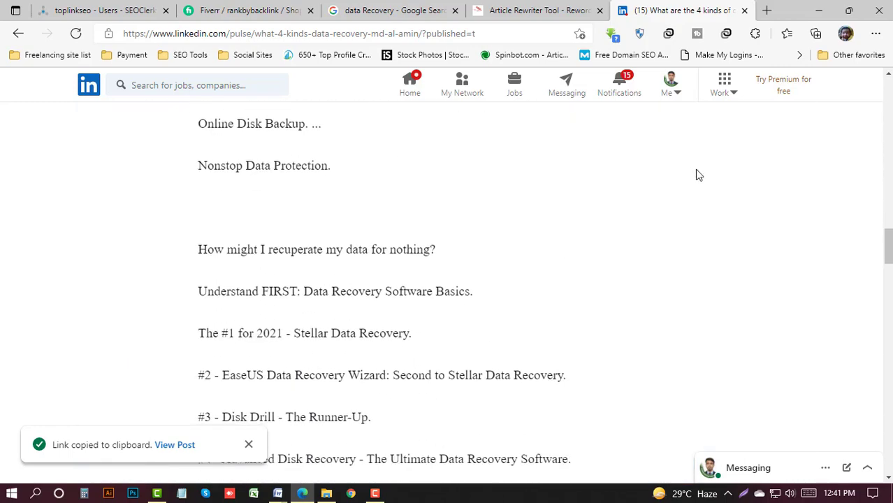
scroll(650, 223, down, 4)
scroll(608, 265, up, 3)
scroll(733, 175, down, 2)
click(874, 33)
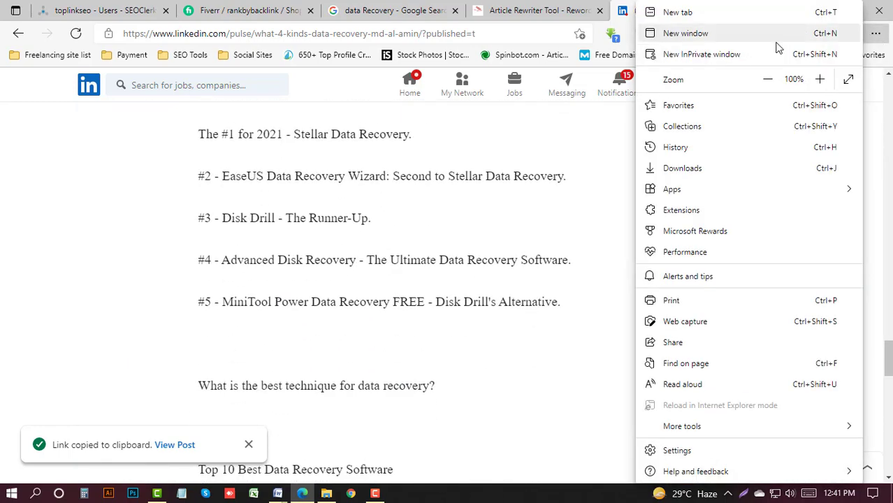
click(705, 54)
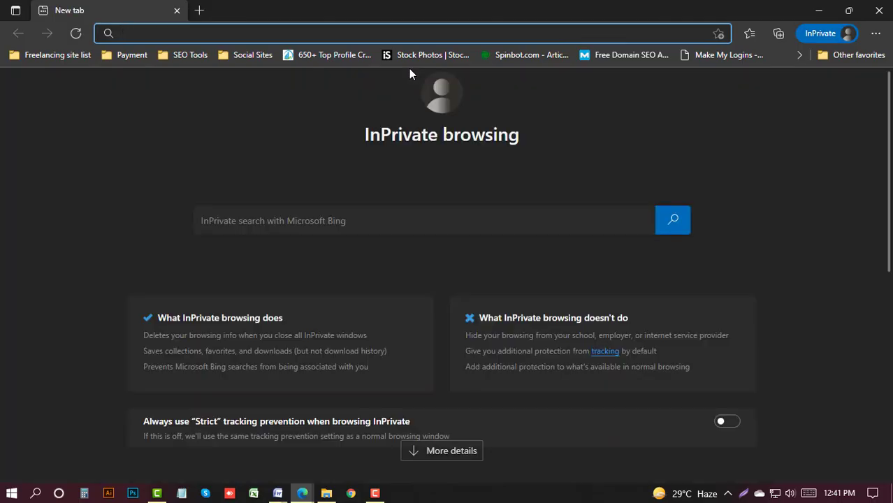
key(ctrl+v)
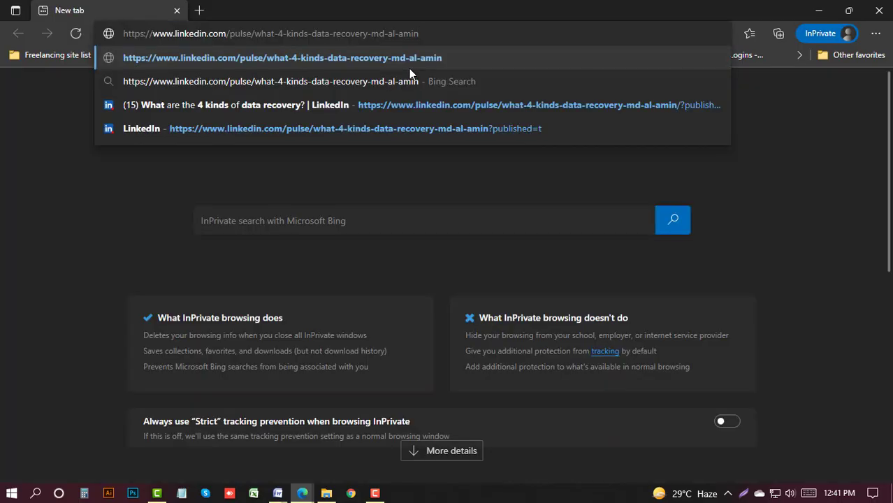
key(Return)
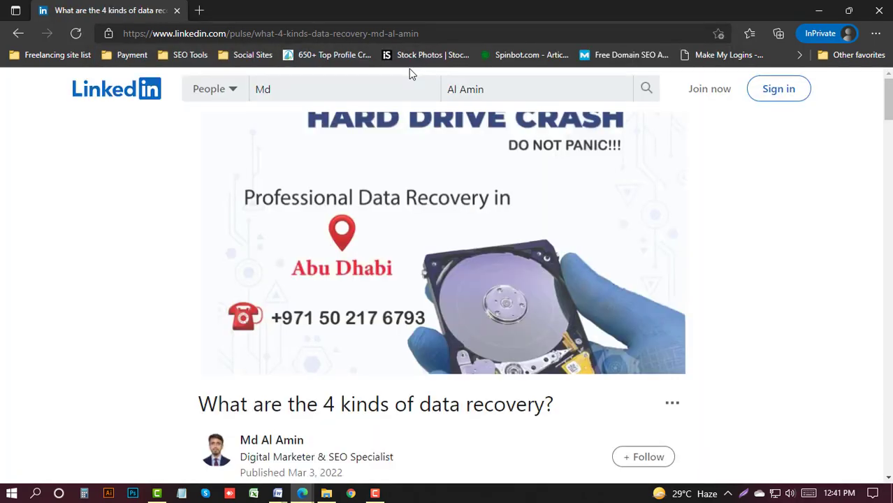
Check the public view of the article down to the "data Recovery Abu Dhabi" link, and close the InPrivate window.
scroll(460, 217, down, 15)
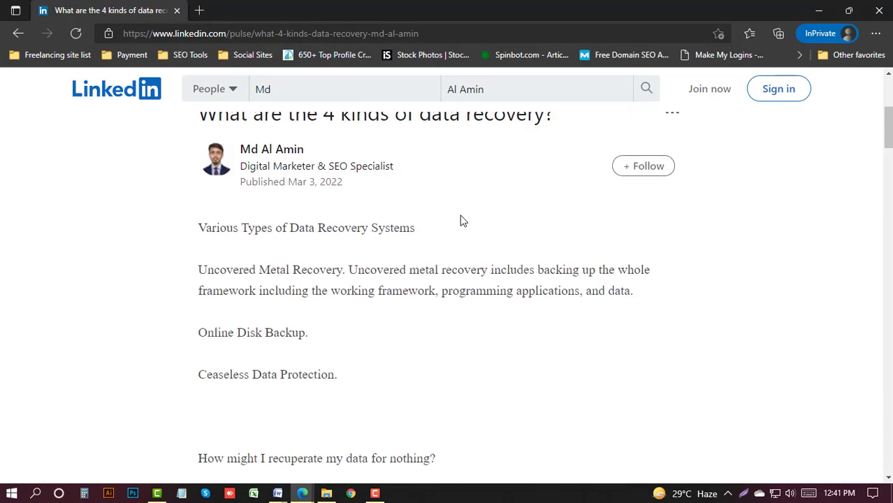
scroll(461, 220, down, 15)
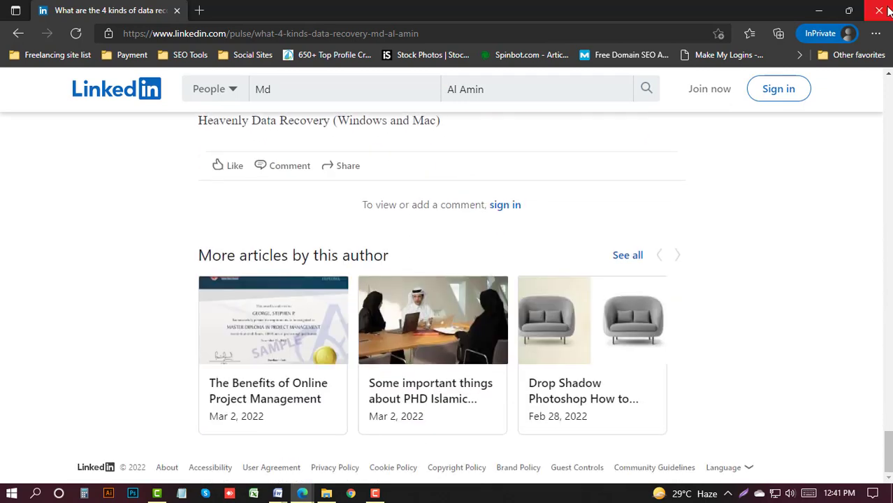
scroll(708, 211, up, 10)
scroll(671, 230, down, 3)
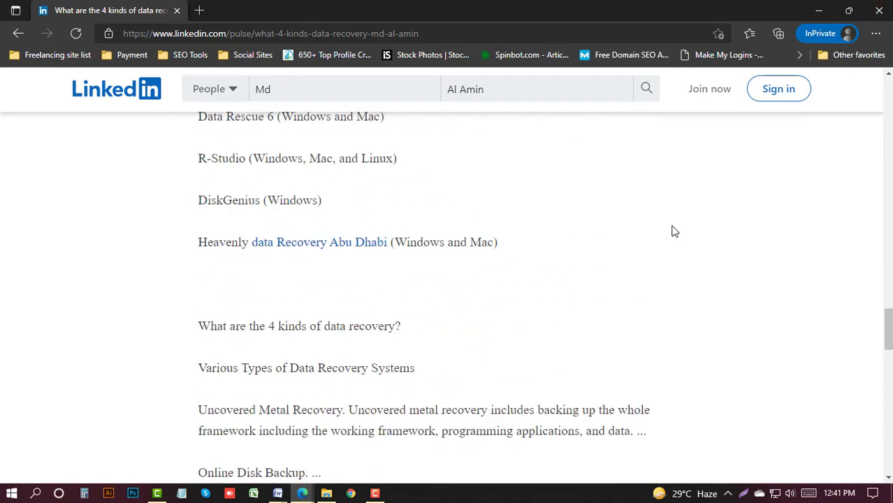
scroll(671, 230, up, 3)
click(879, 10)
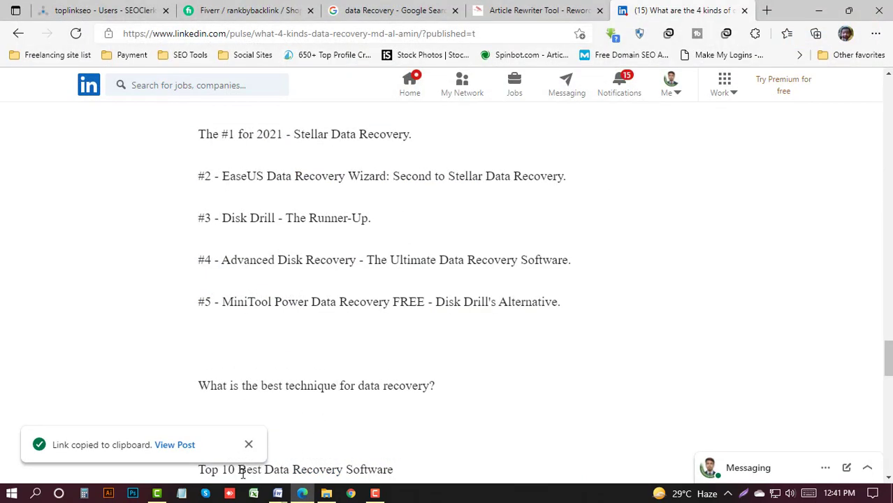
Switch to the blank Excel workbook and paste the copied article link into cell D5.
click(254, 494)
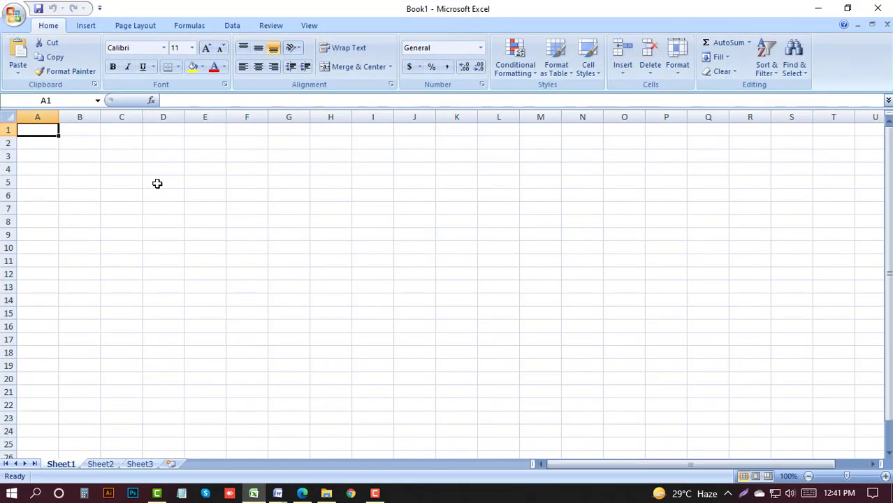
click(158, 183)
key(ctrl+v)
key(Tab)
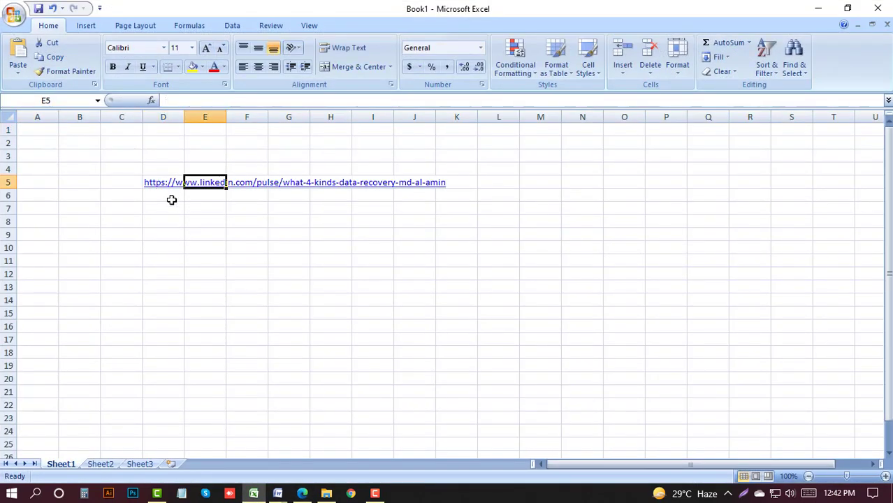
drag(172, 196, 177, 421)
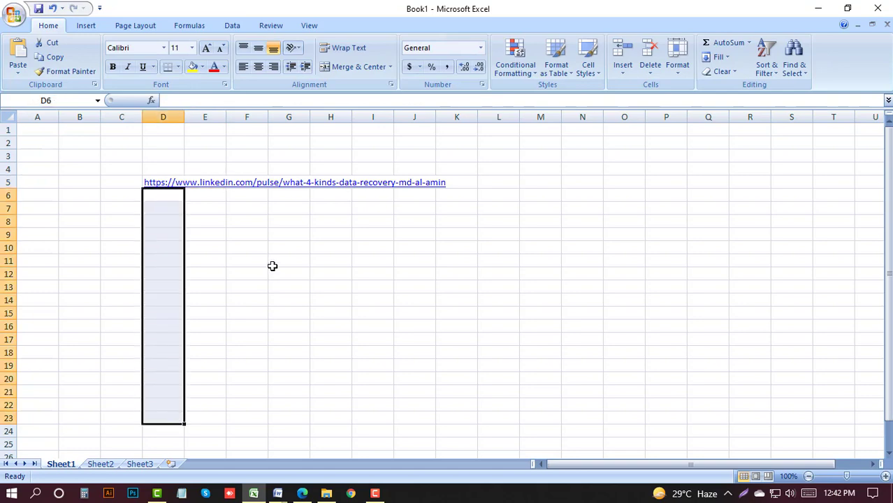
click(272, 263)
drag(125, 163, 401, 165)
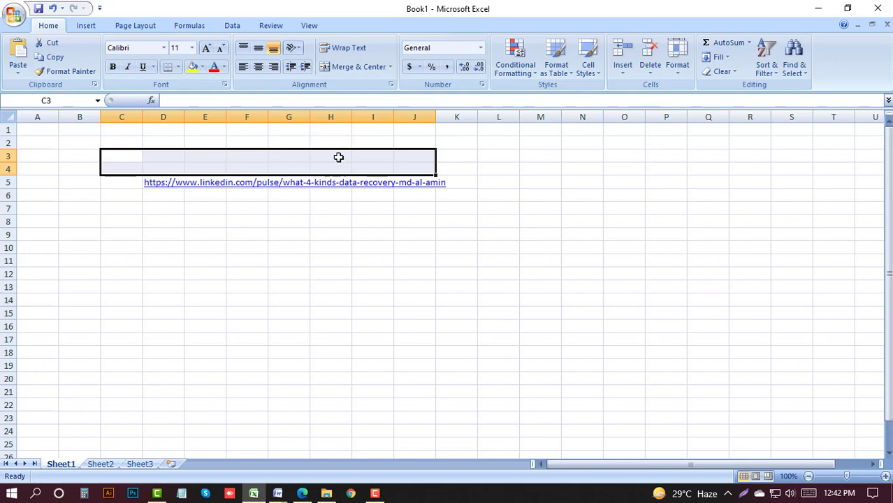
click(129, 187)
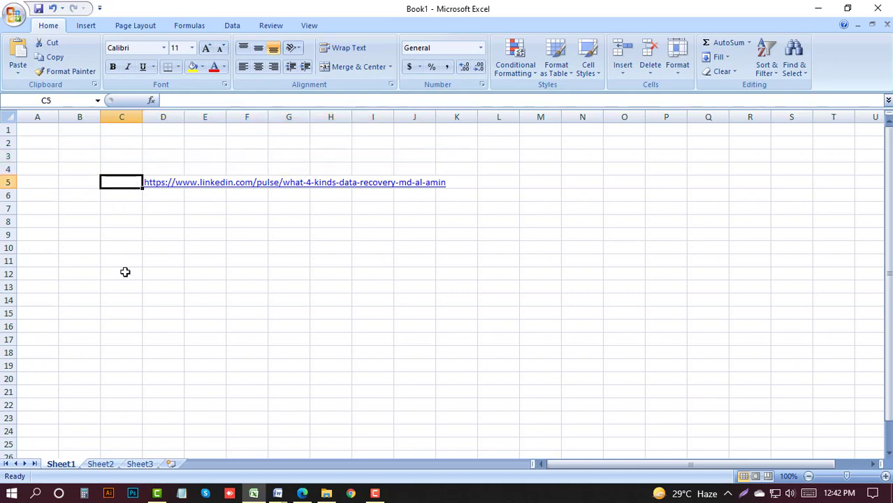
click(190, 219)
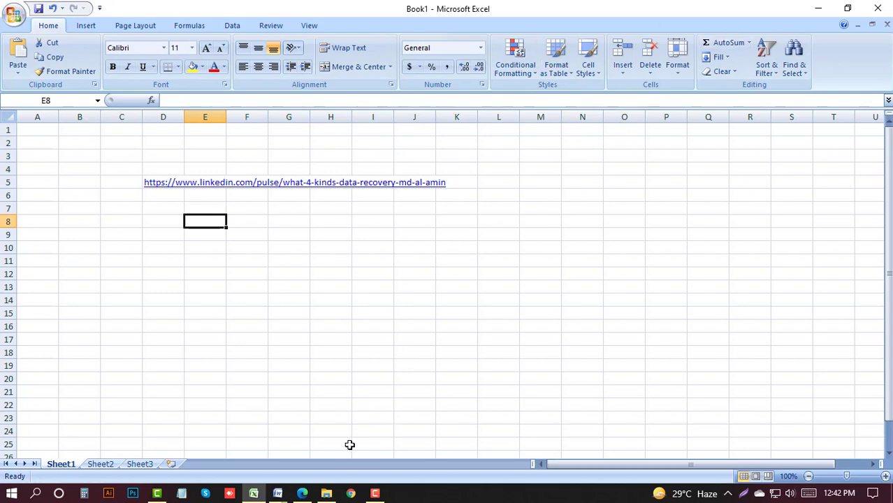
click(132, 184)
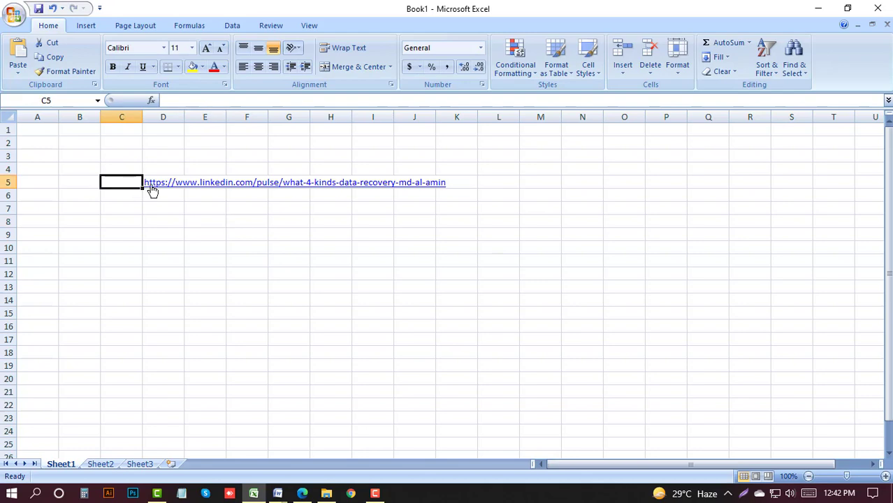
Enter the heading "Guest post" in cell D4 above the article link.
click(163, 170)
text(Gue)
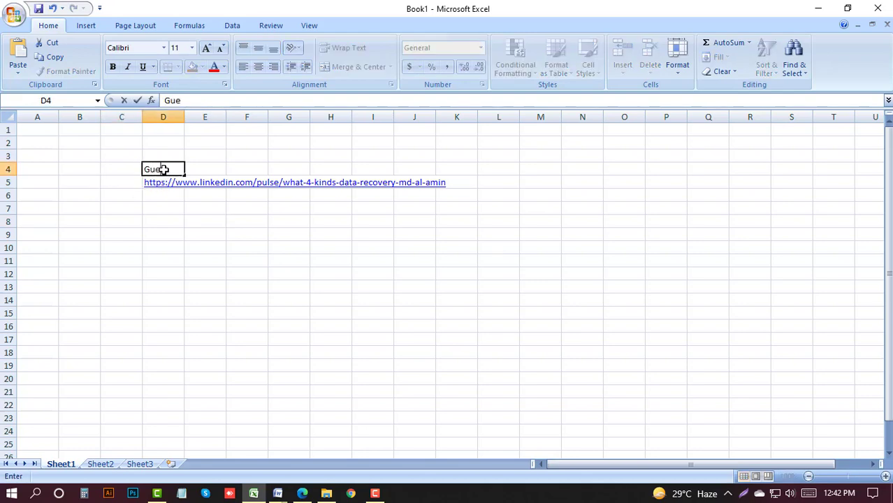
text(st post)
key(Tab)
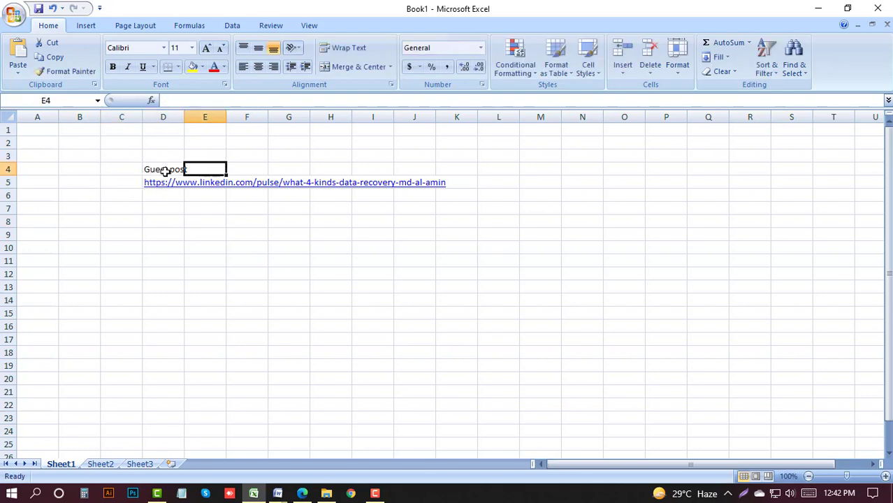
click(155, 217)
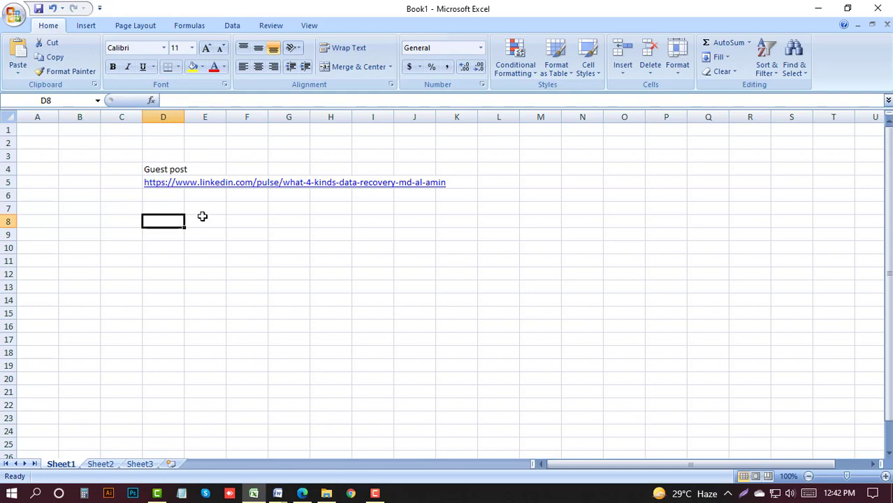
Switch back to Edge and view the published data recovery article on LinkedIn.
click(302, 493)
scroll(728, 225, up, 1)
scroll(729, 225, down, 4)
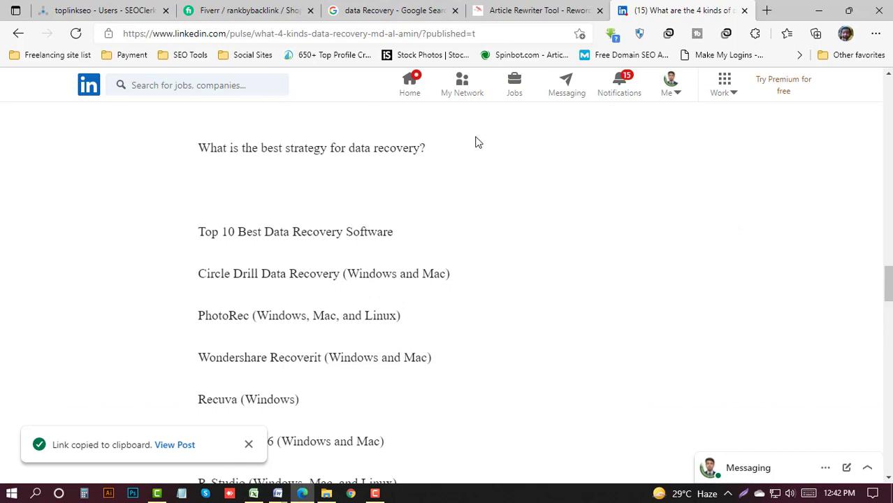
click(682, 98)
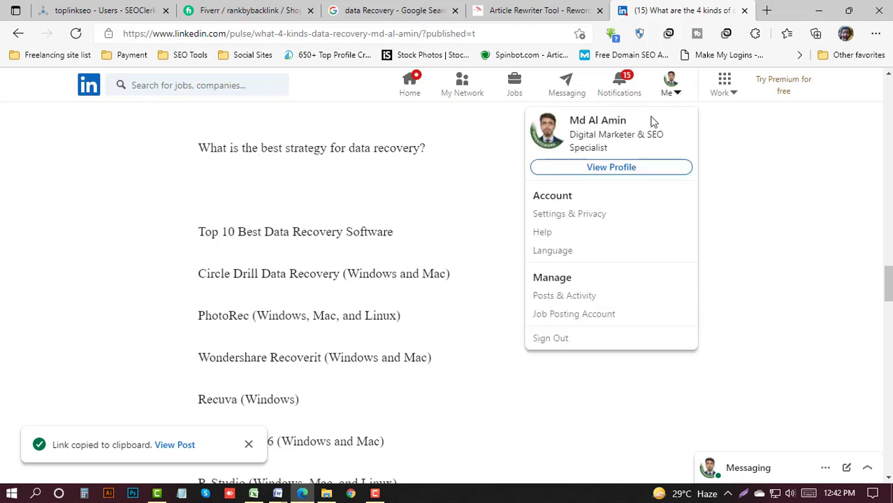
click(742, 153)
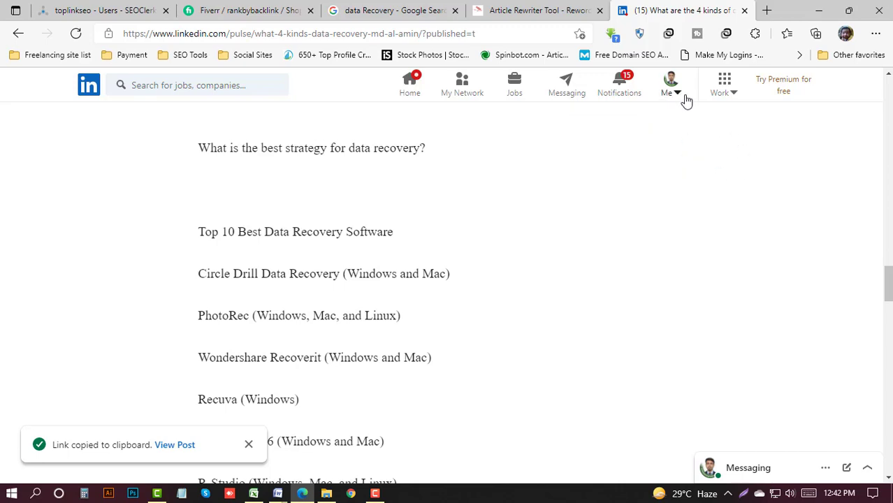
click(684, 96)
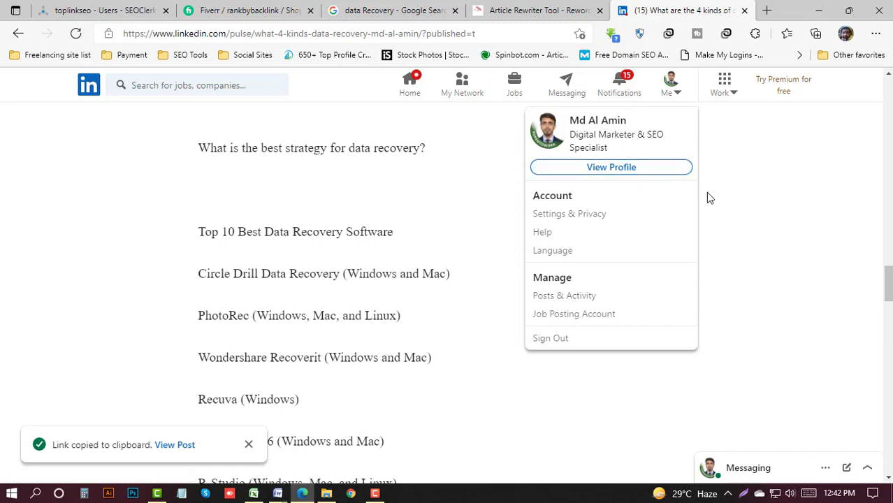
click(731, 185)
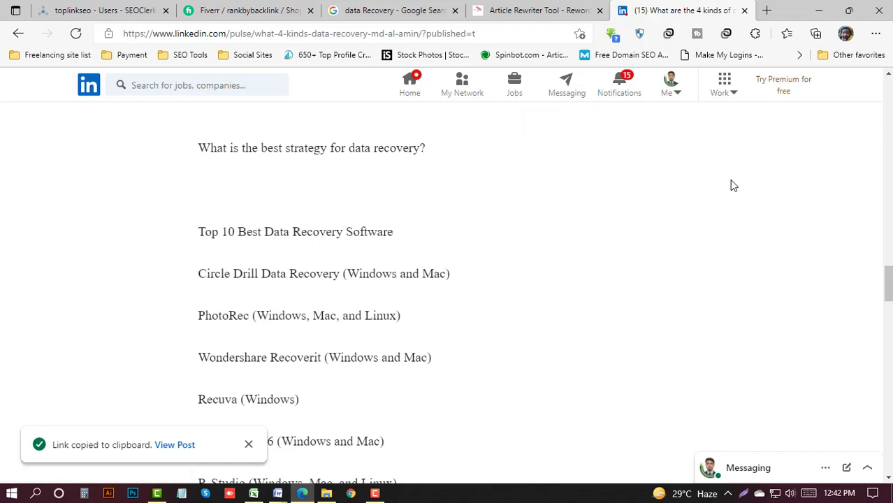
click(672, 95)
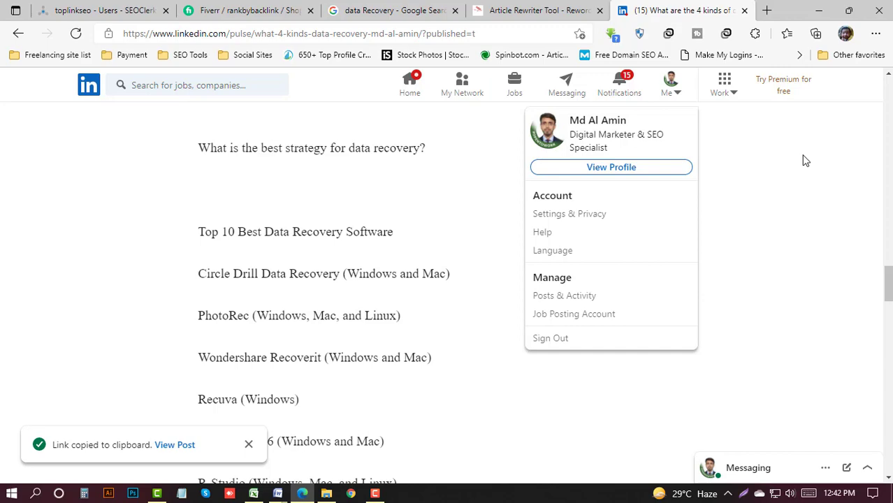
click(626, 263)
scroll(626, 264, up, 15)
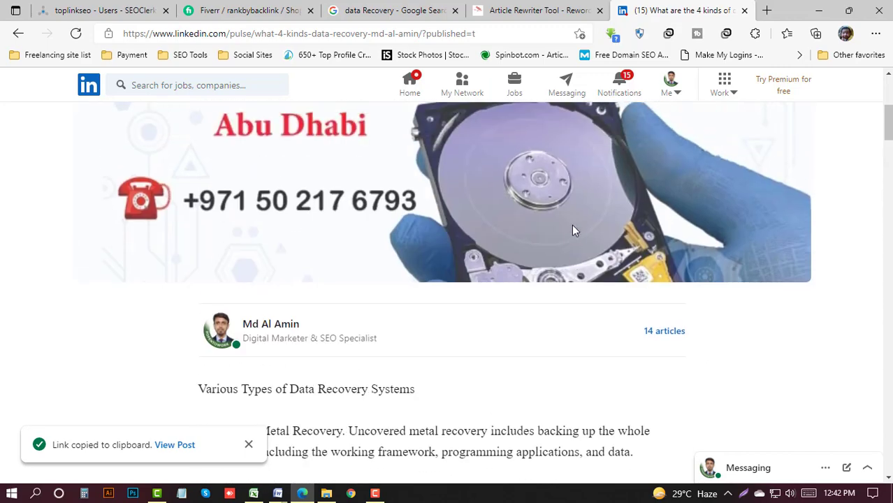
scroll(571, 225, up, 1)
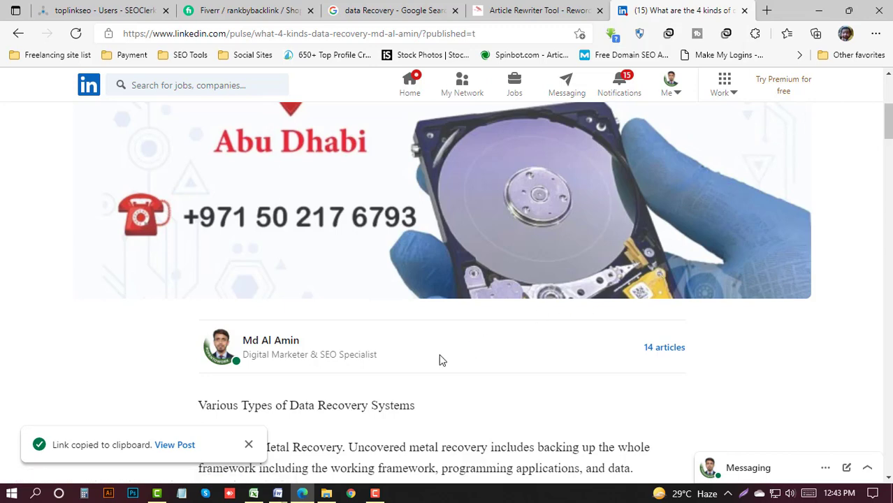
Close the published LinkedIn article and switch to the Excel workbook holding its link.
scroll(440, 360, down, 4)
scroll(439, 359, up, 6)
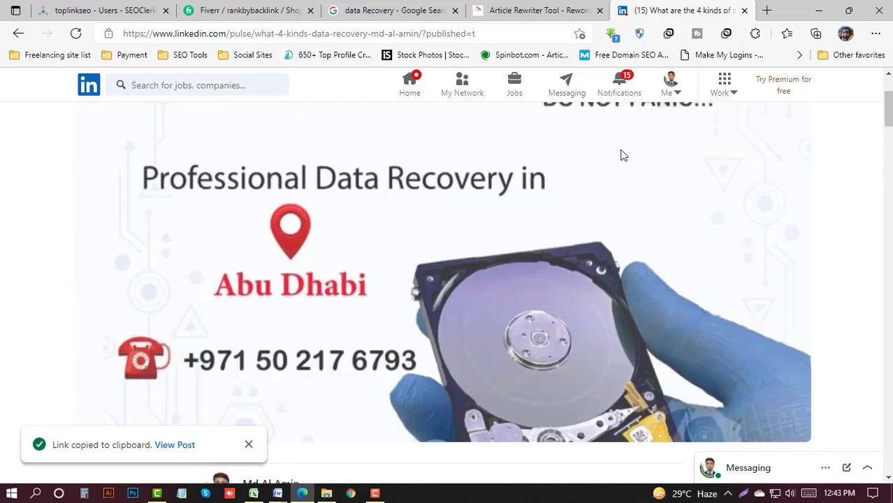
click(745, 10)
click(254, 493)
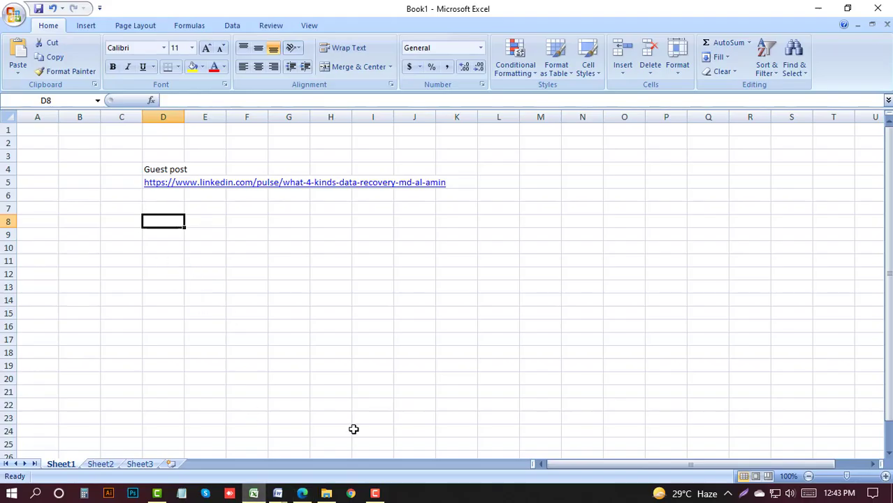
Close the Word documents article.docx and Document4, discarding the unsaved changes in Document4.
mouse_move(277, 494)
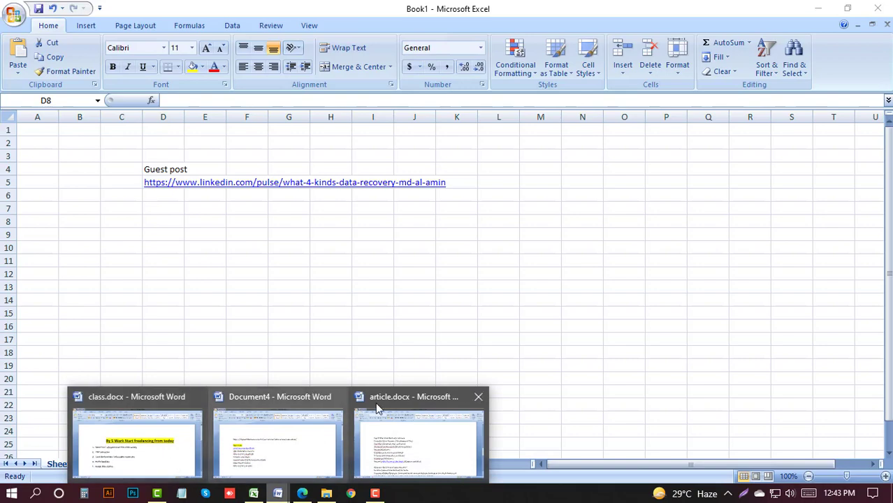
click(480, 398)
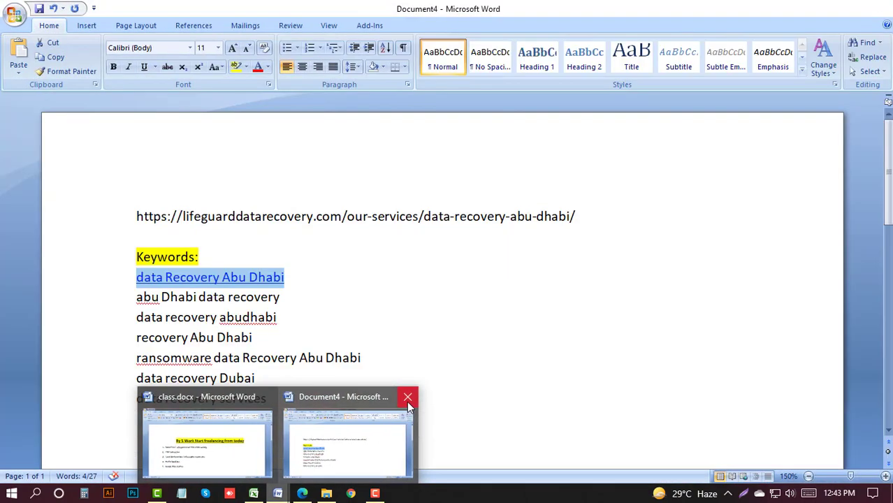
click(409, 409)
click(453, 285)
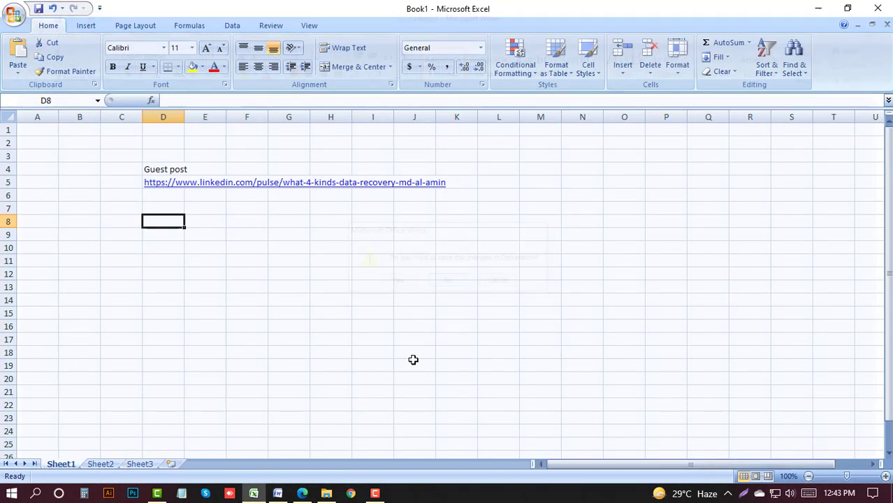
Switch to class.docx in Word and highlight the second list item, "PDF Submission".
click(299, 495)
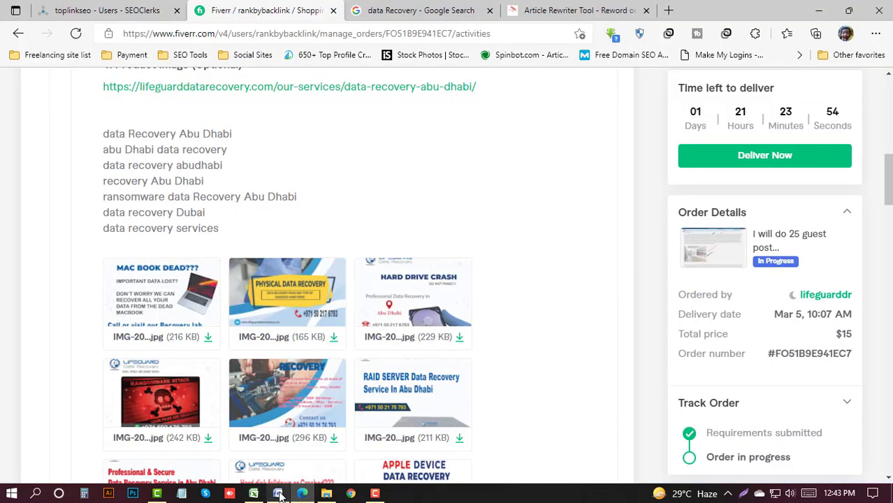
click(279, 494)
drag(264, 303, 164, 305)
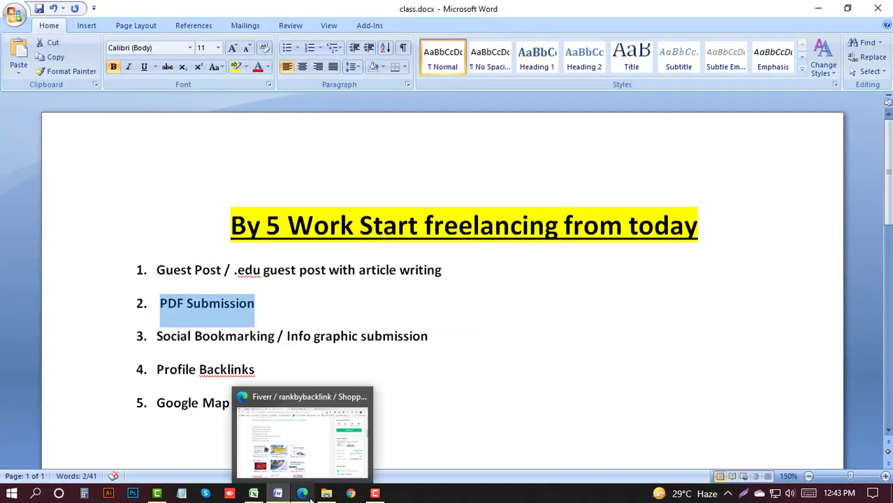
drag(260, 306, 175, 303)
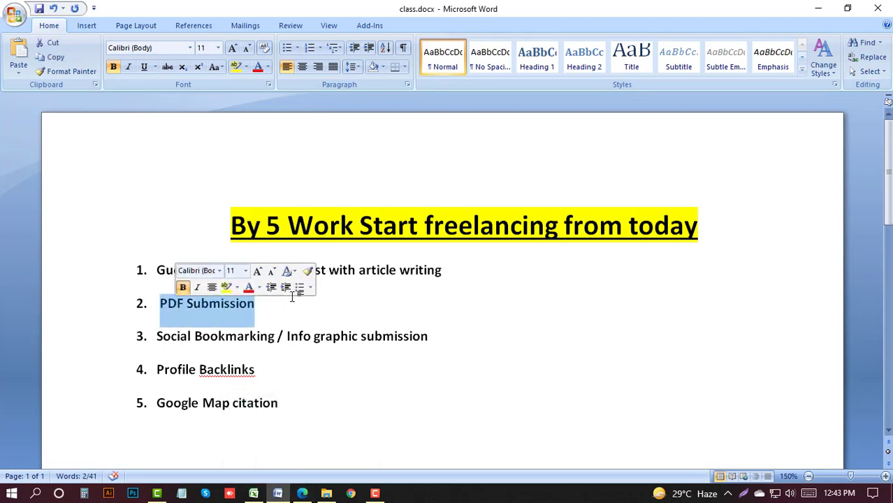
drag(290, 314, 168, 302)
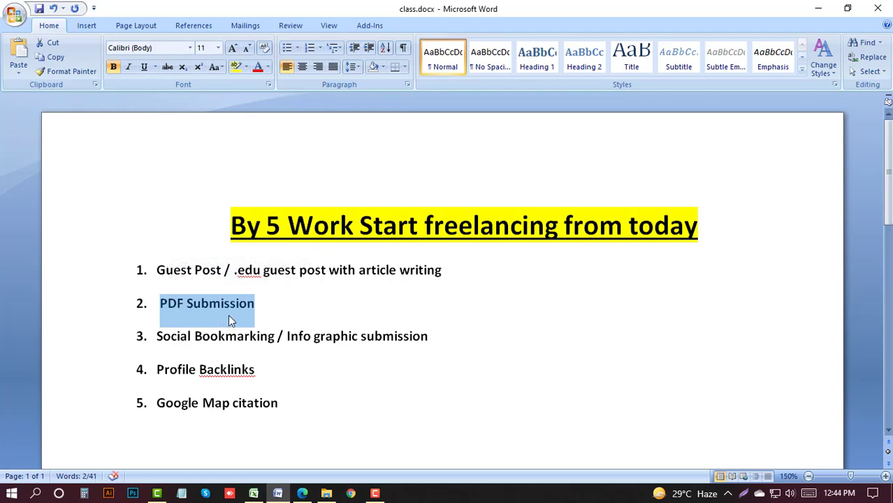
Switch to Edge, open the seller's sales management page on SEOClerks and dismiss the notification.
click(302, 493)
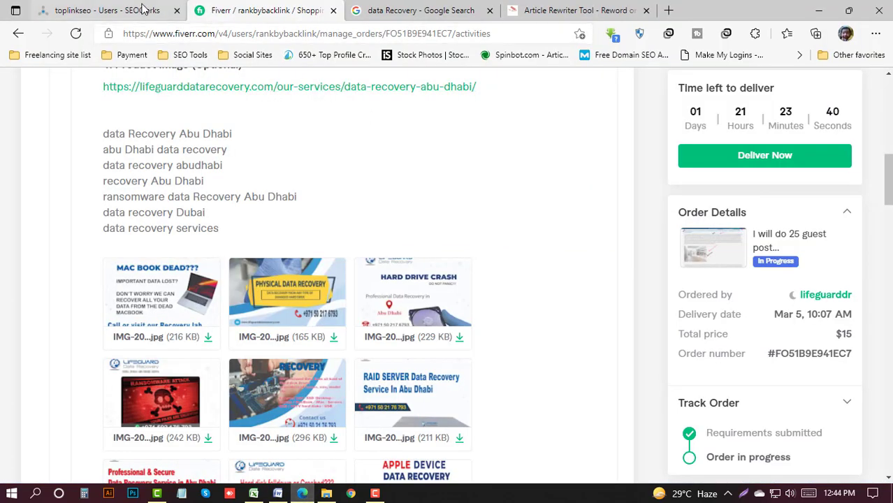
click(167, 12)
mouse_move(493, 91)
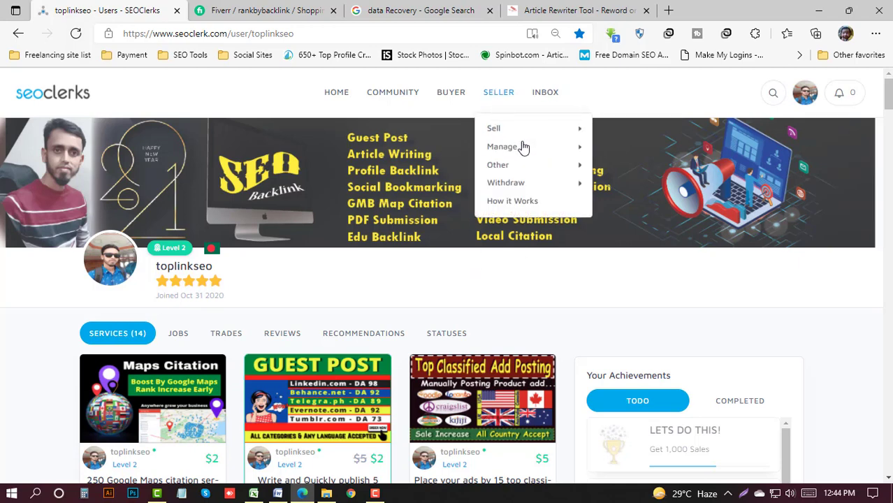
mouse_move(521, 144)
click(615, 169)
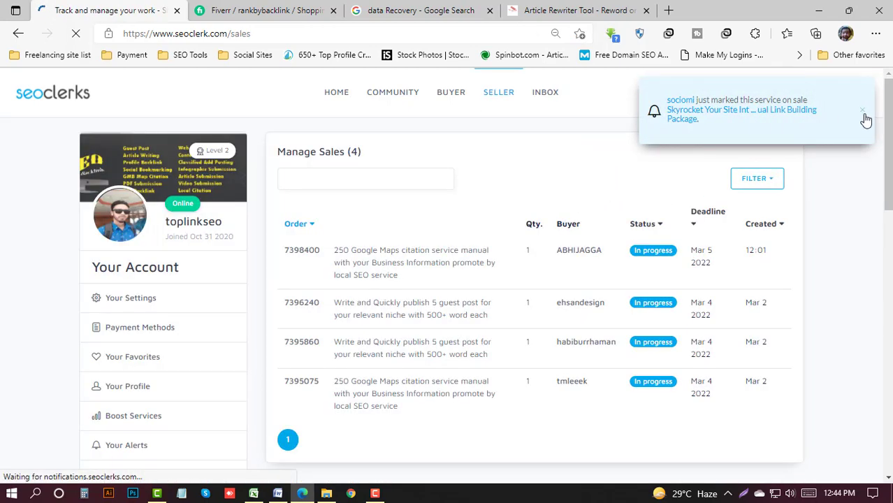
click(864, 113)
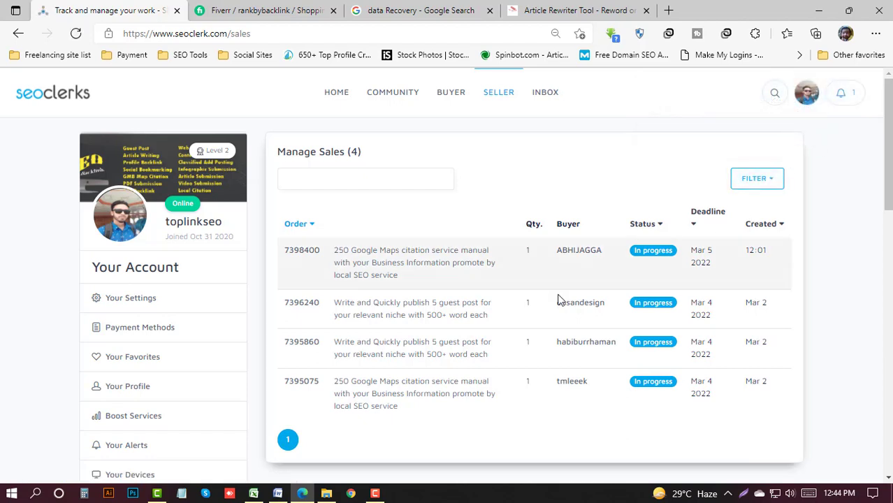
Filter the sales list to show all orders and open the completed "PDF Submission 31 High DA, PA" order.
click(761, 184)
click(757, 200)
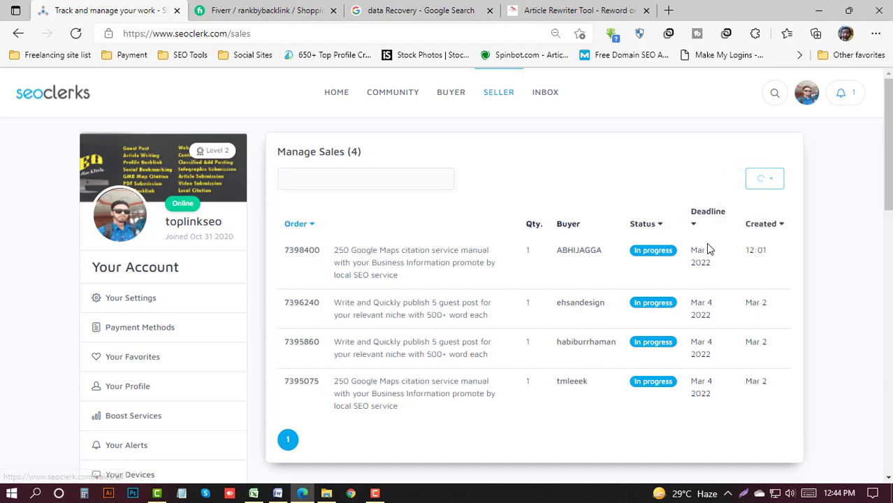
scroll(481, 289, down, 2)
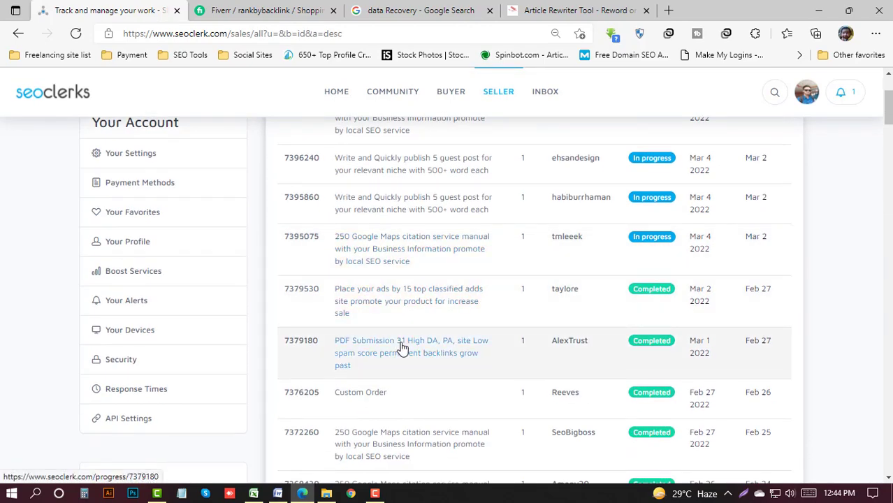
click(401, 347)
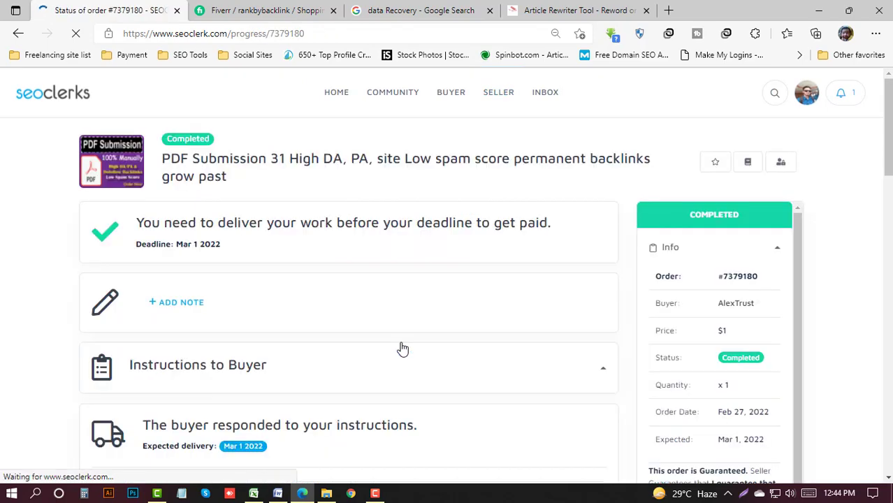
Examine the completed PDF Submission order down to the buyer's review and the seller's review of the buyer.
scroll(426, 303, down, 15)
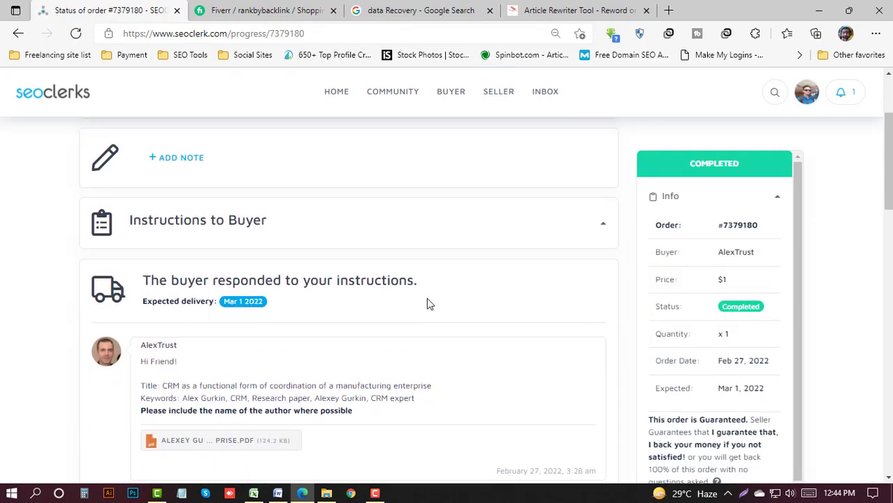
scroll(426, 303, up, 8)
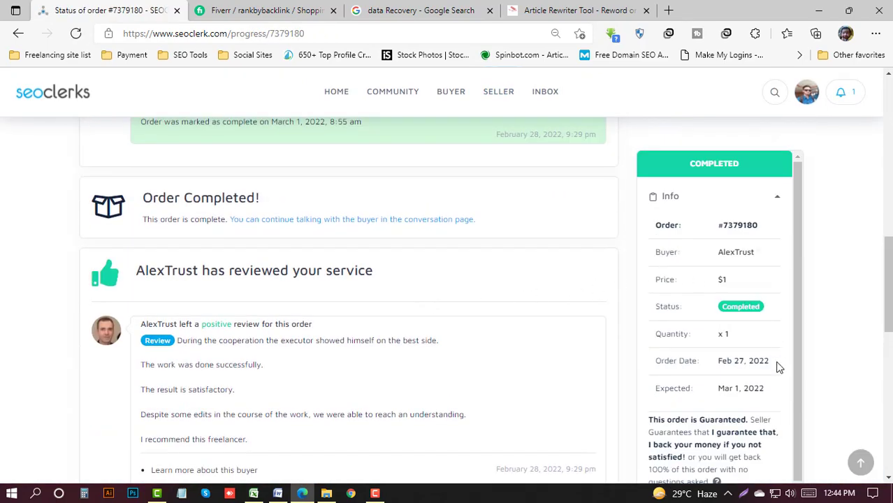
scroll(882, 293, down, 2)
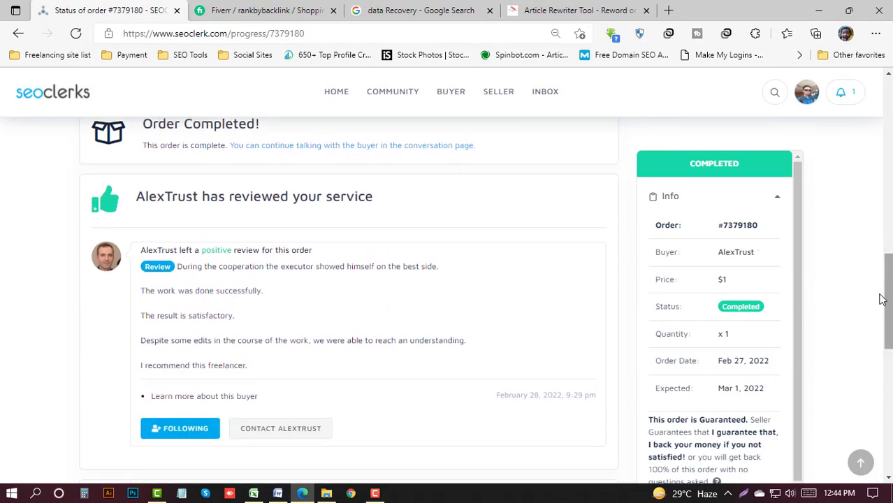
mouse_move(885, 305)
mouse_down()
mouse_move(886, 360)
mouse_move(886, 322)
mouse_up()
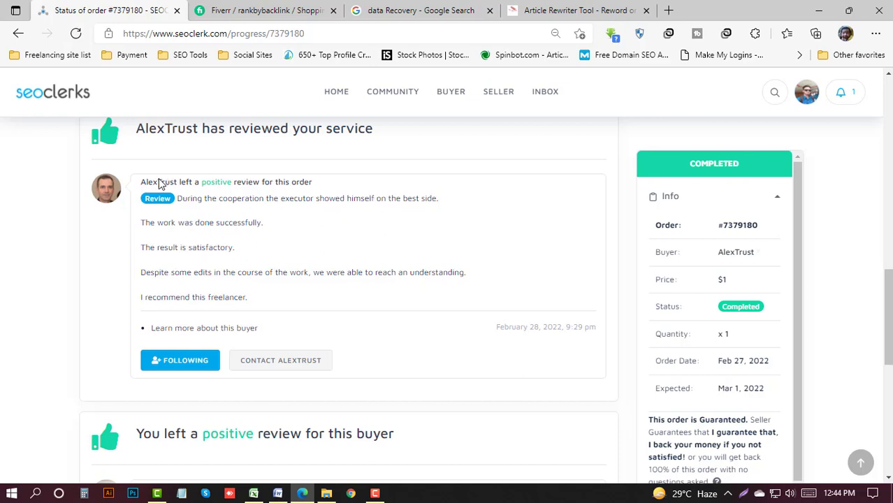
drag(73, 134, 307, 327)
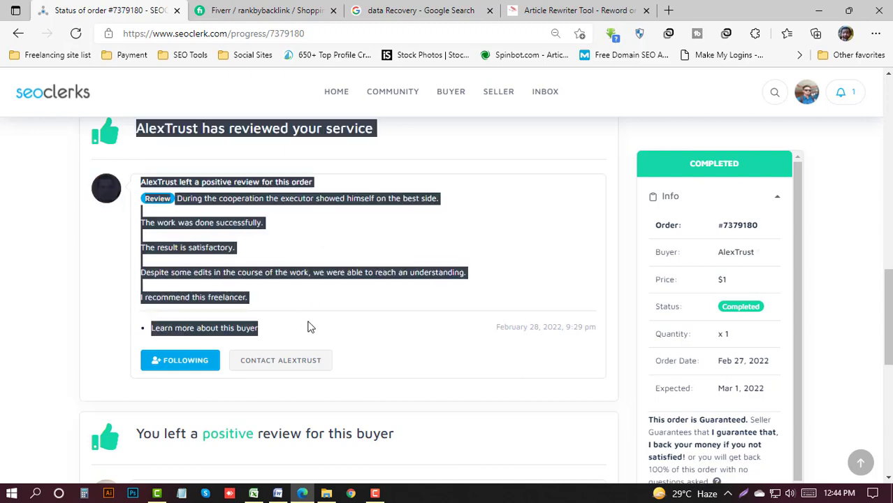
click(281, 305)
scroll(262, 335, down, 2)
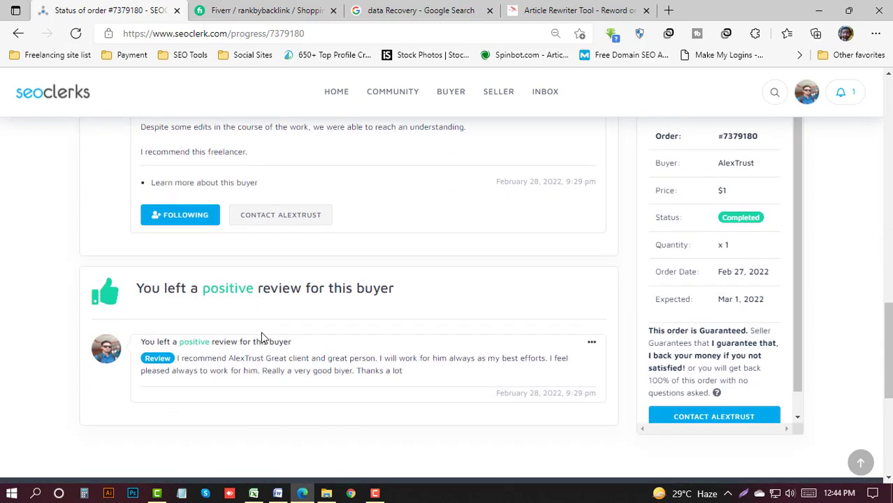
Look back through the order's delivery message, service heading and the buyer's response to the instructions.
scroll(261, 339, up, 1)
scroll(264, 337, up, 5)
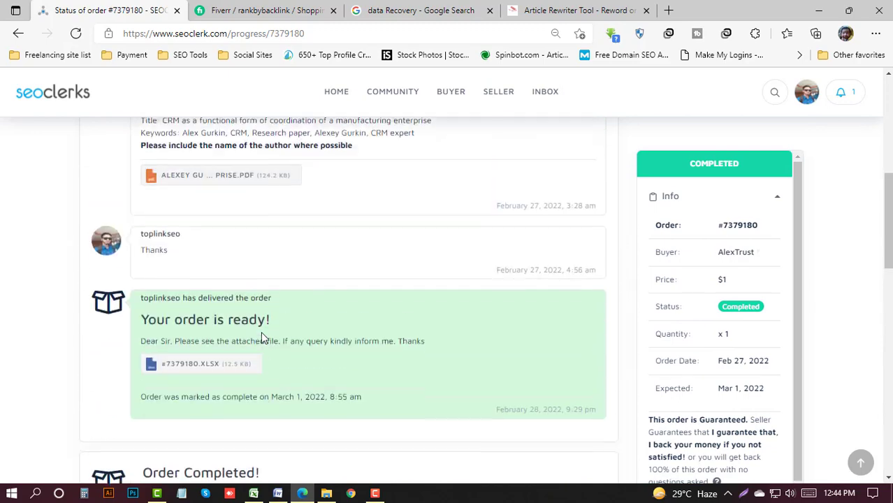
scroll(261, 334, up, 6)
scroll(261, 339, down, 2)
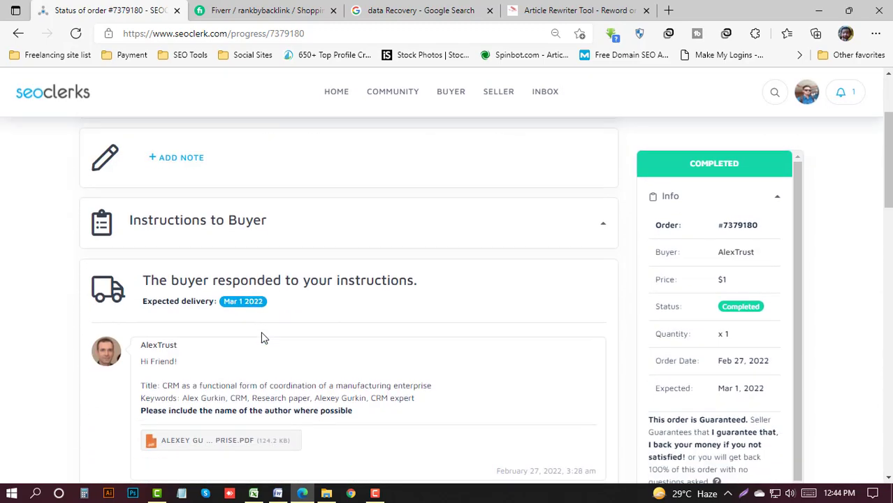
scroll(235, 273, up, 2)
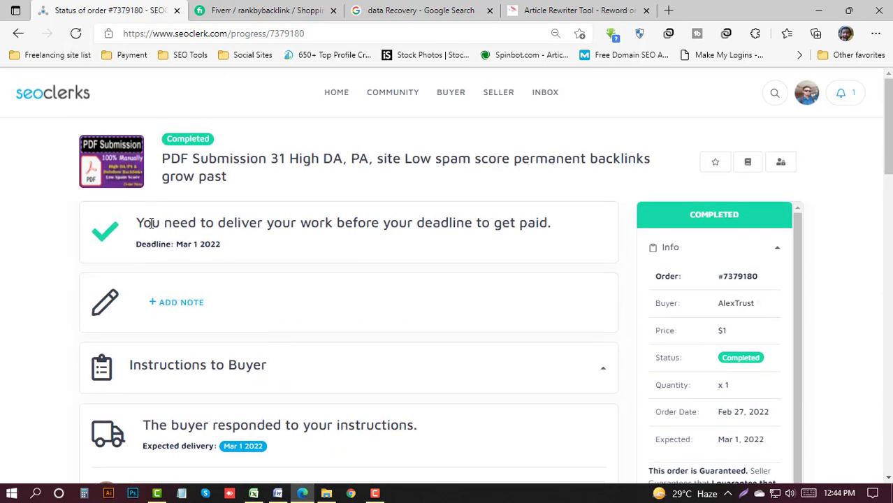
ctrl+scroll(144, 255, down, 2)
ctrl+scroll(185, 175, up, 2)
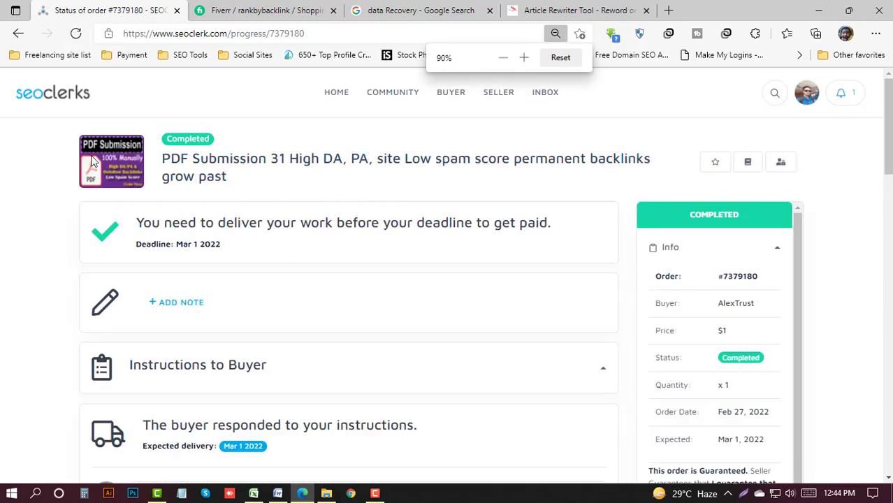
scroll(213, 309, down, 2)
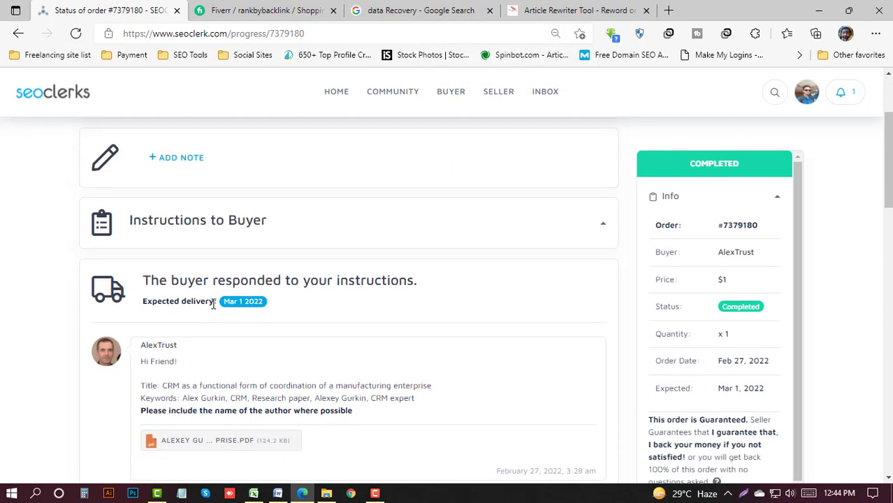
scroll(213, 308, down, 10)
scroll(214, 309, up, 10)
scroll(222, 258, down, 2)
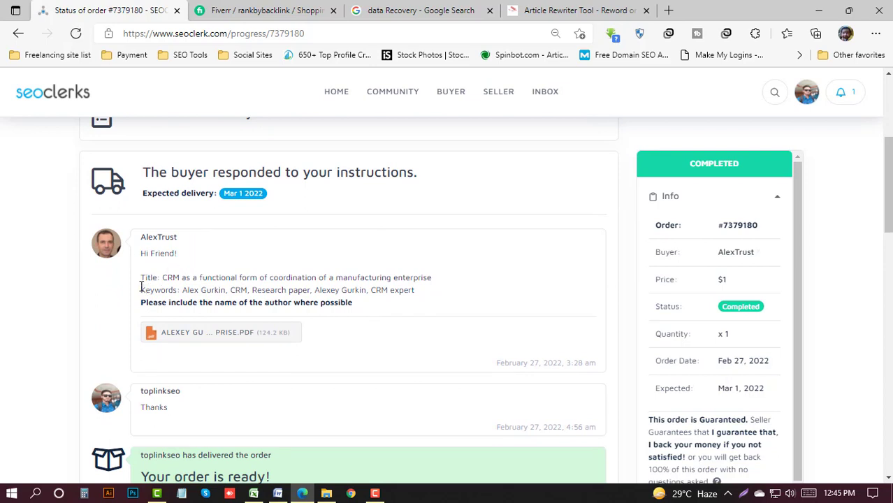
Copy the Title and Keywords lines from the buyer's message and paste them into a new Word document.
drag(140, 285, 175, 273)
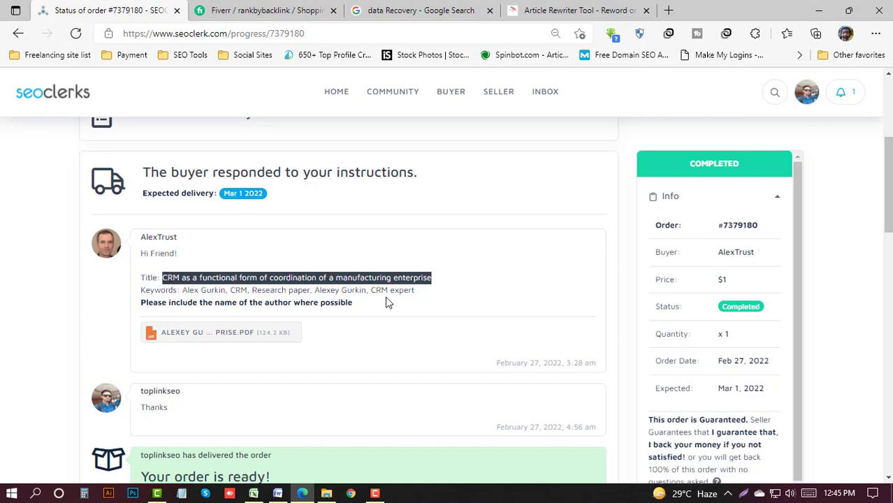
drag(417, 292, 183, 300)
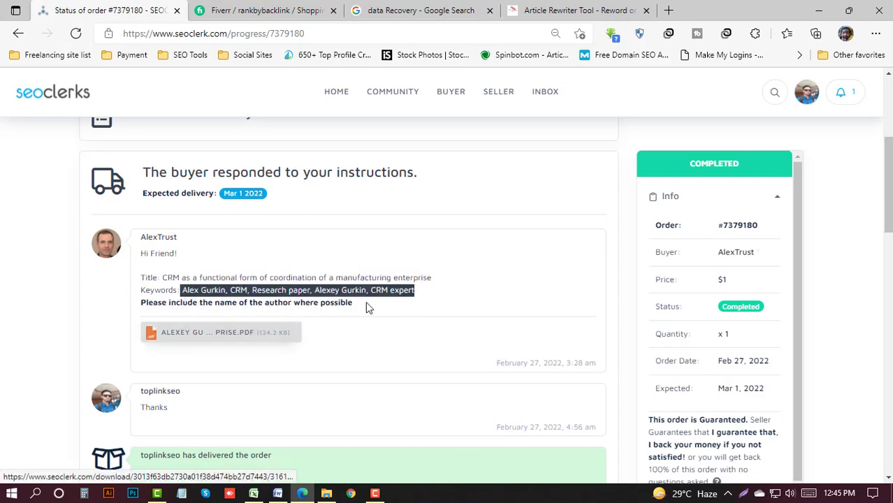
drag(416, 291, 117, 282)
key(ctrl+c)
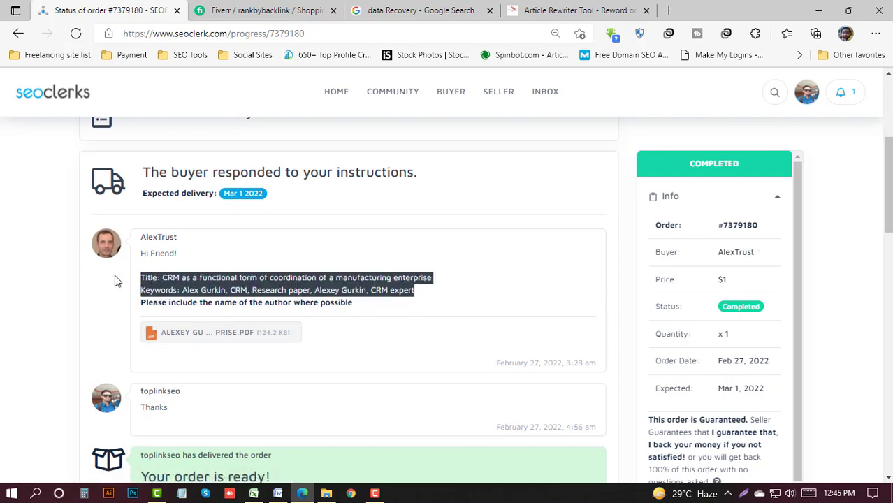
click(278, 494)
key(ctrl+n)
key(ctrl+v)
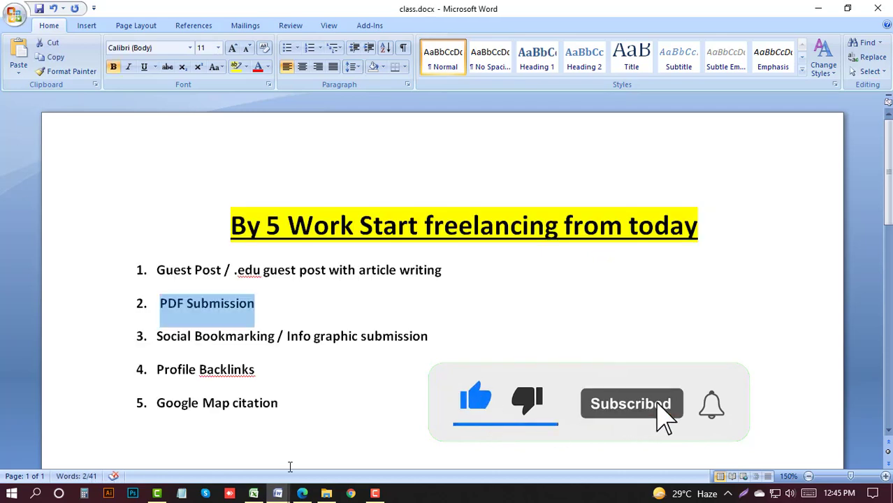
Return to the order in Edge, download the buyer's attached PDF and show it in the Downloads folder.
click(302, 493)
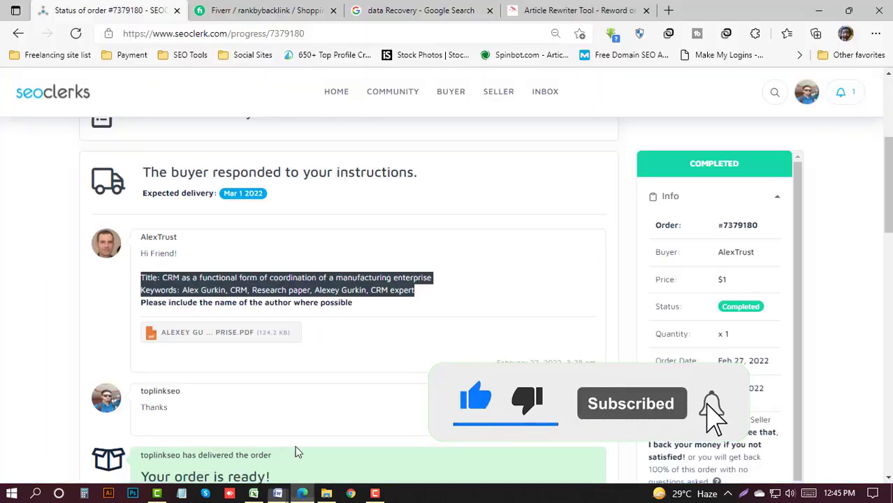
click(231, 339)
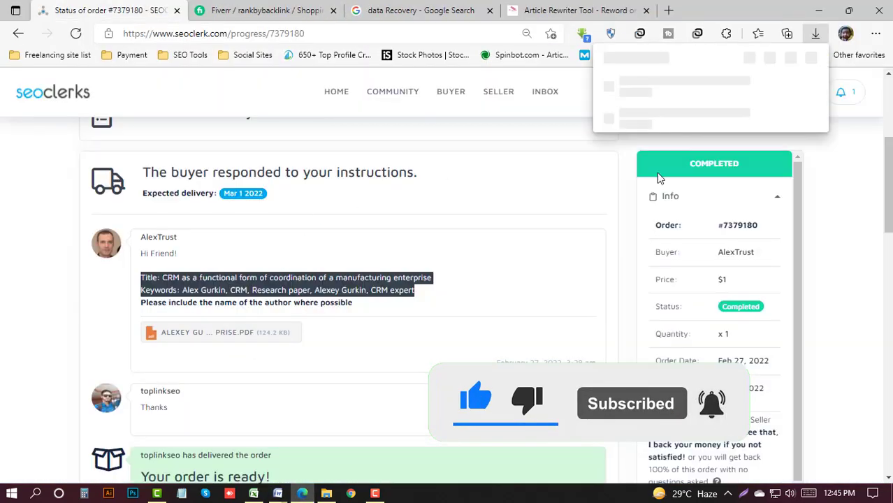
click(770, 84)
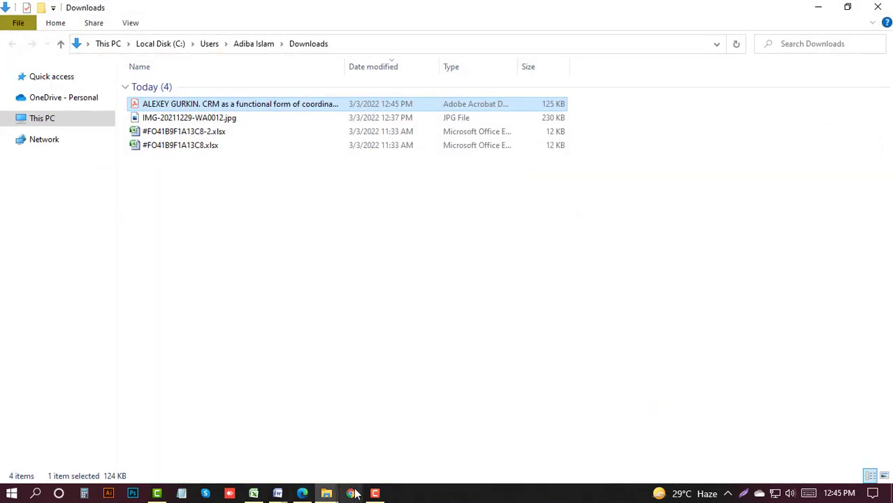
Switch to the Word document and replace the "Keywords:" and "Title:" labels with blank lines, leaving only the title and keyword texts.
click(325, 494)
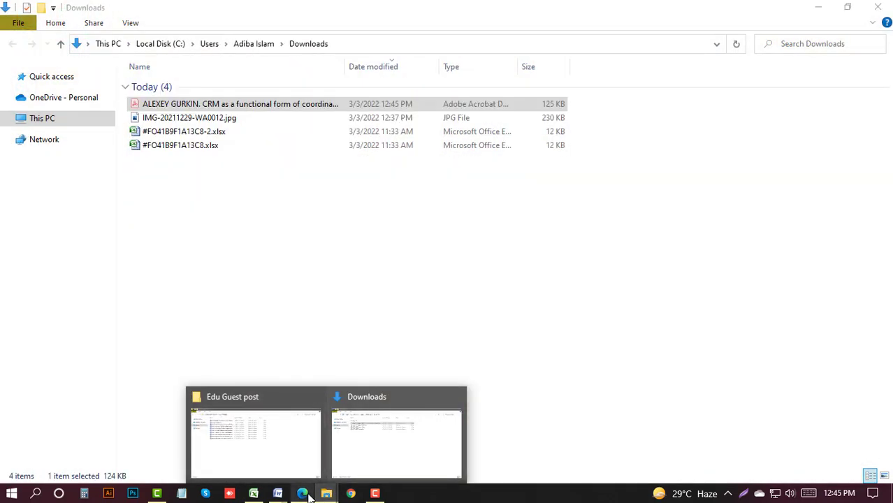
click(303, 494)
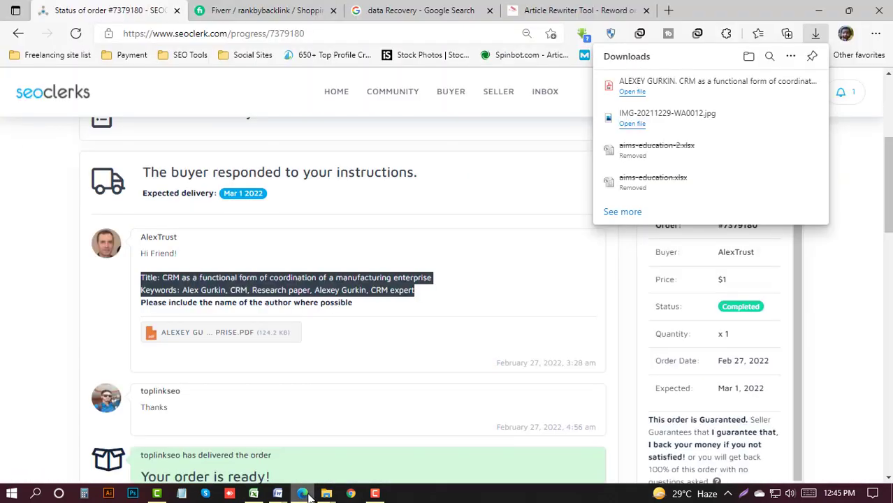
click(277, 493)
click(349, 459)
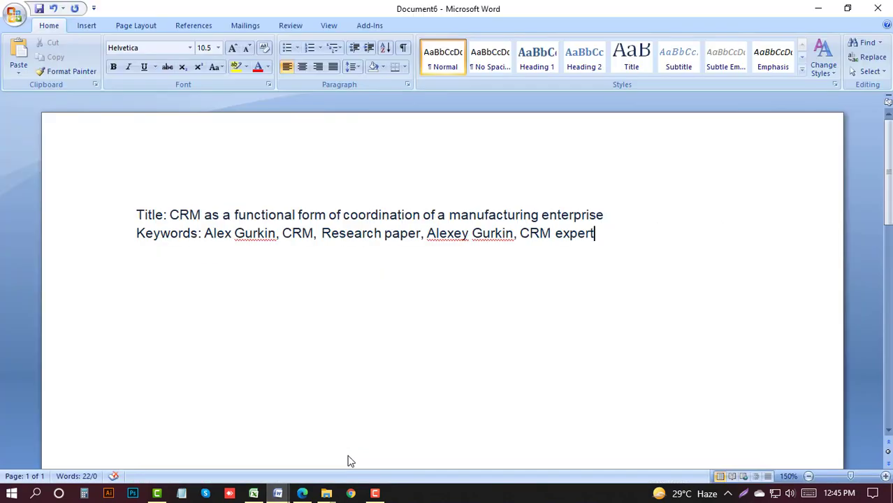
key(ctrl+s)
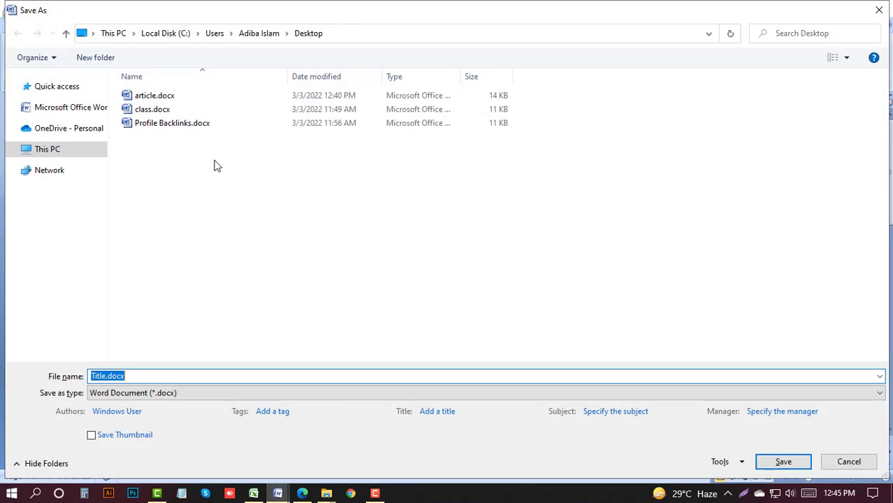
click(849, 461)
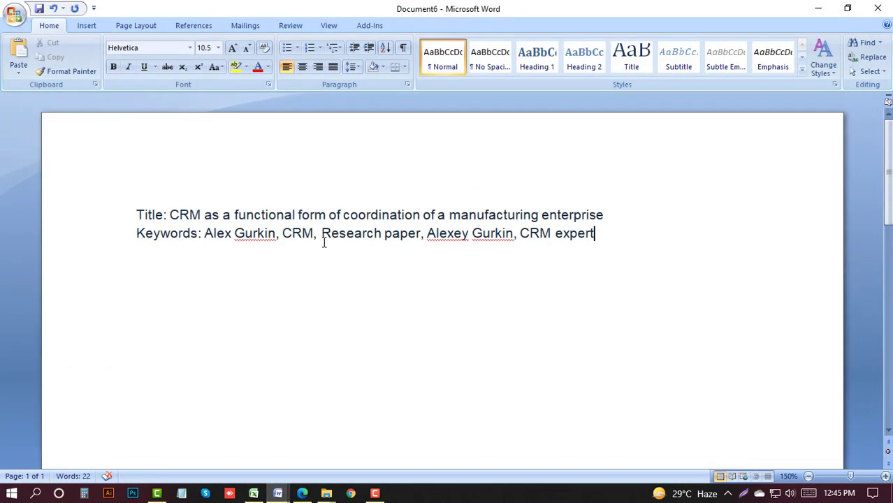
drag(186, 233, 108, 237)
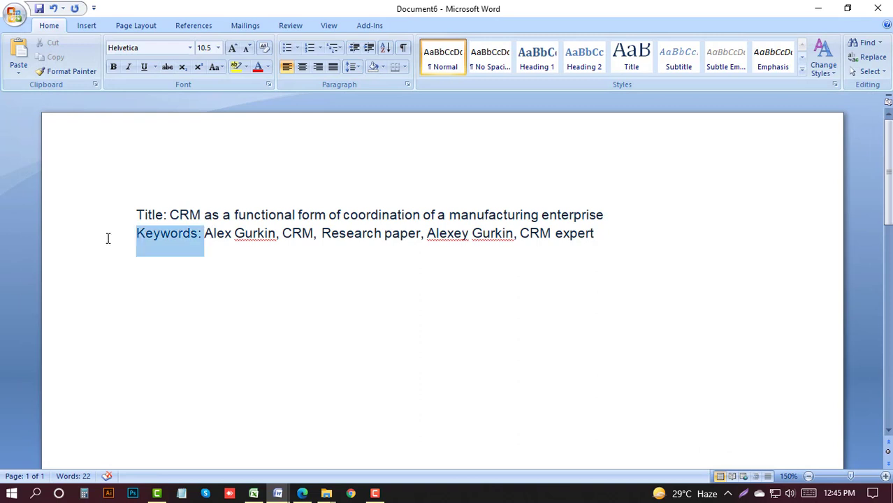
key(Return)
drag(170, 212, 132, 215)
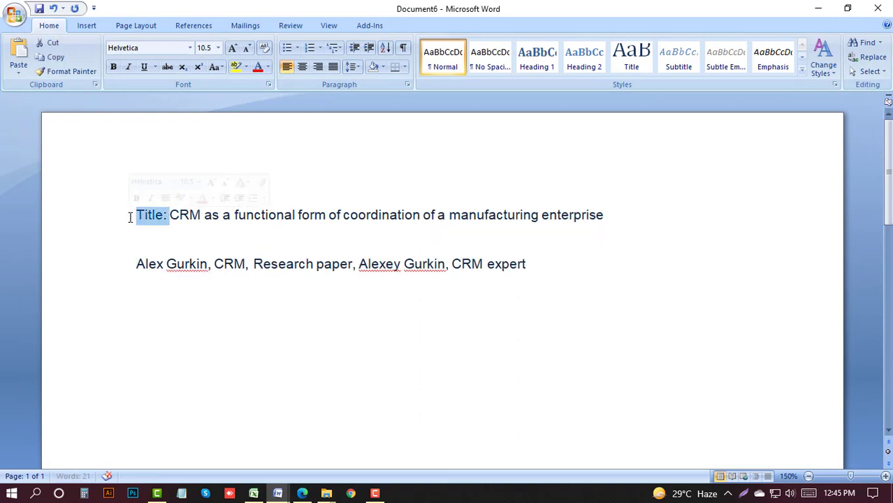
key(Return)
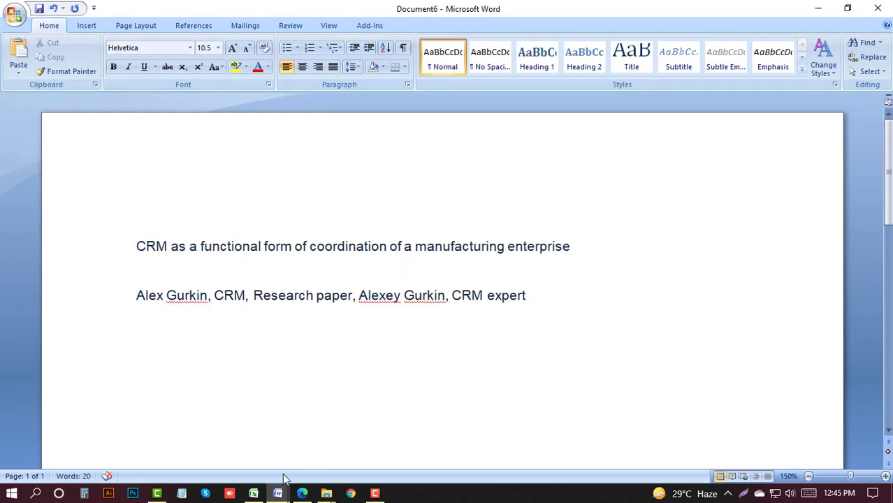
Open edocr.com in a new Edge tab and log in with the prefilled credentials to reach the document upload page.
click(302, 493)
key(ctrl+t)
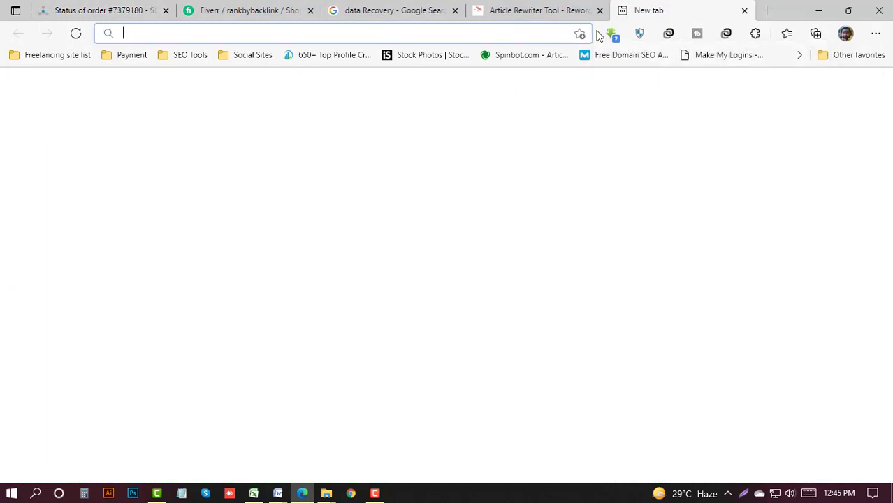
click(516, 35)
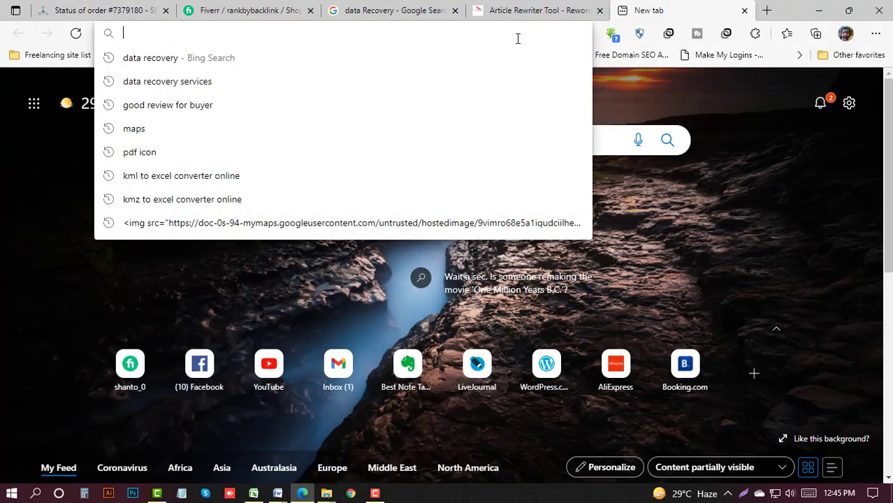
text(edoc)
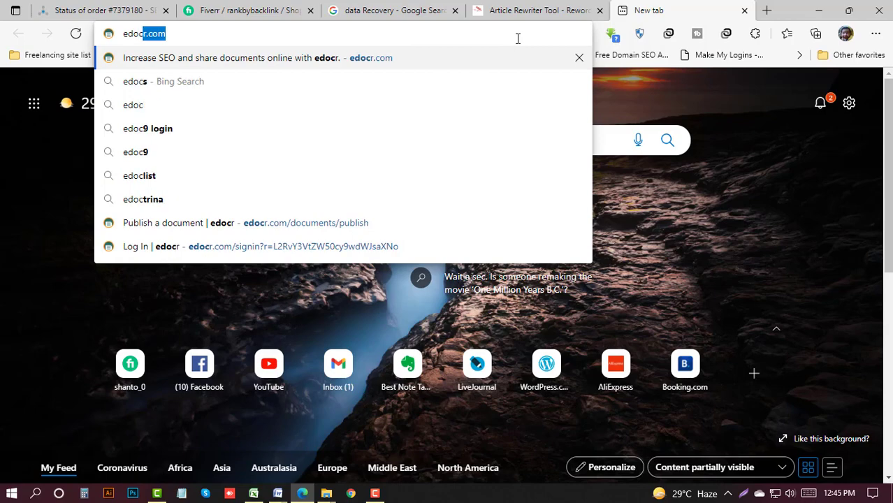
text(r.com)
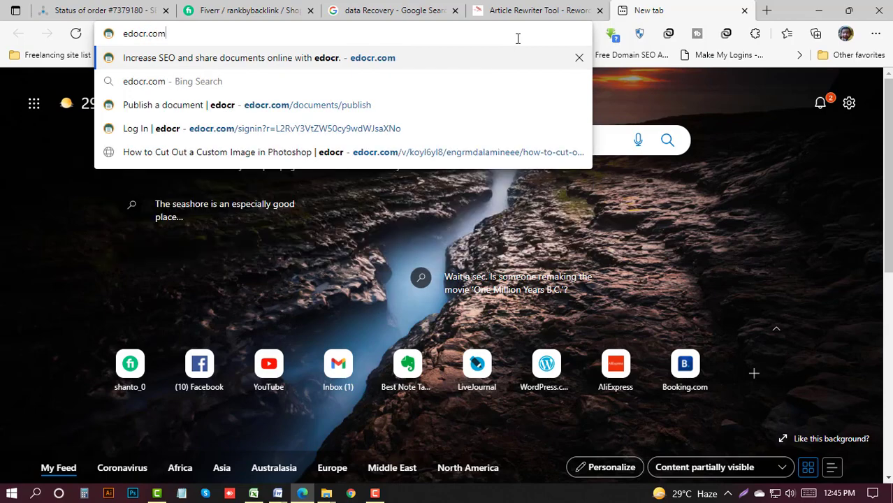
key(Return)
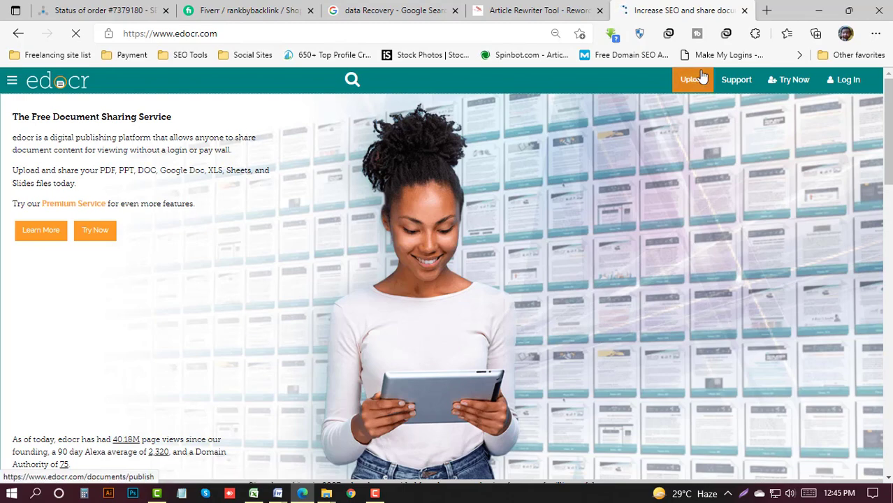
click(693, 82)
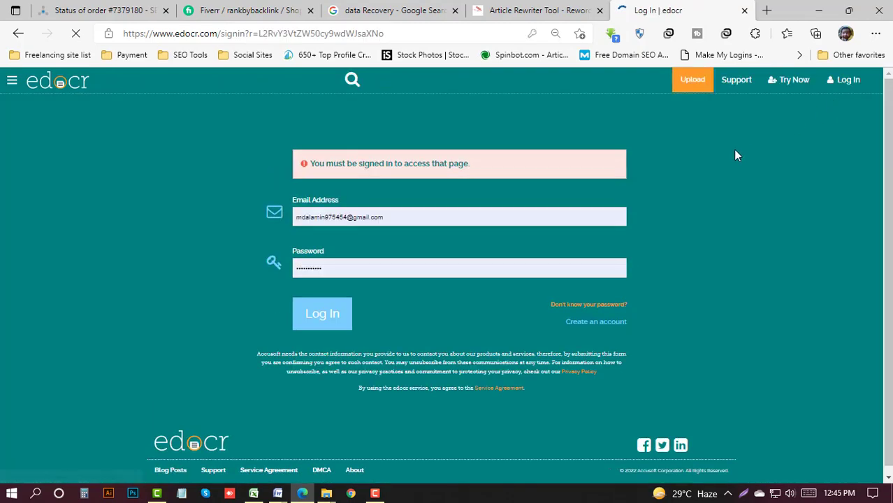
click(322, 322)
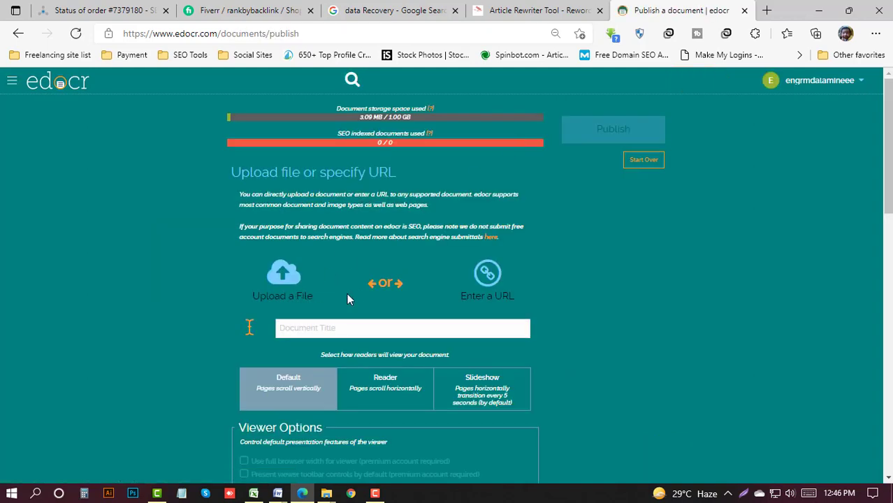
Upload the buyer's CRM research paper PDF from the Downloads folder to the edocr publishing form.
key(ctrl+plus)
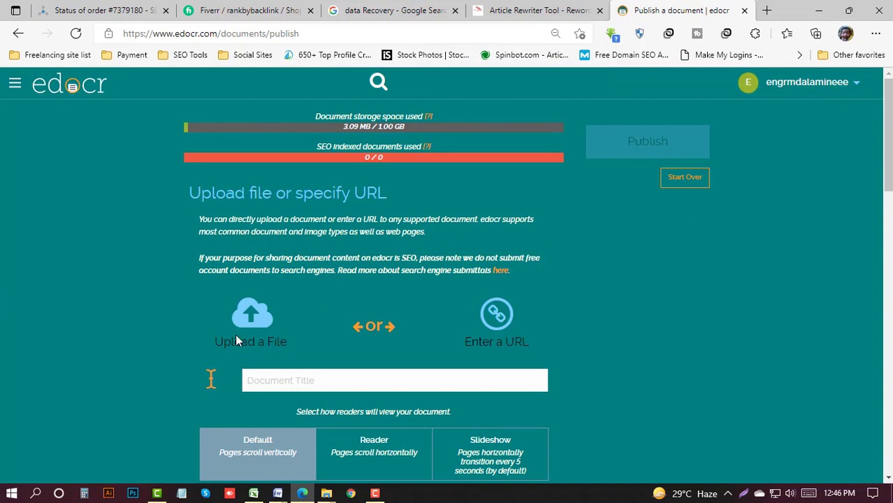
scroll(258, 317, down, 2)
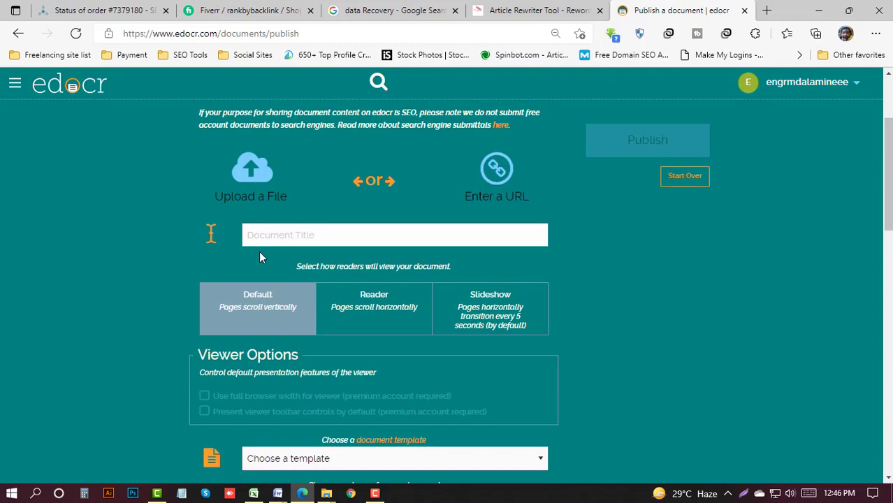
click(252, 185)
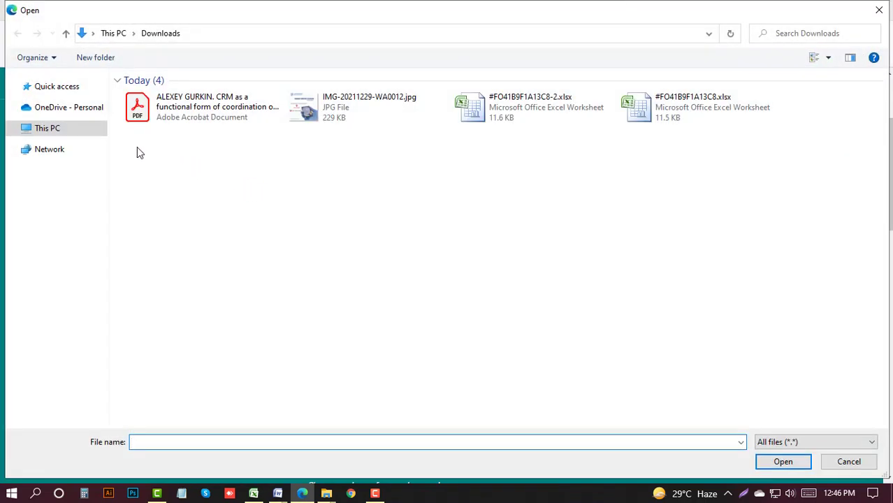
click(56, 132)
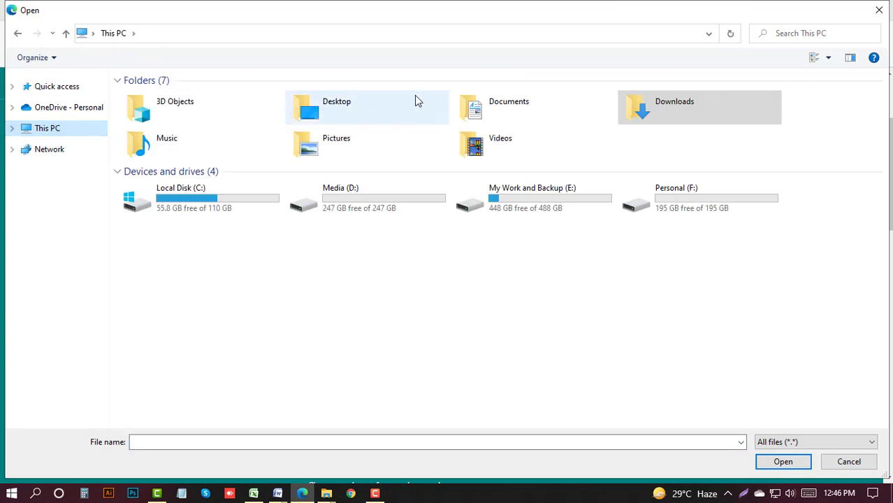
click(543, 104)
double_click(654, 114)
click(169, 114)
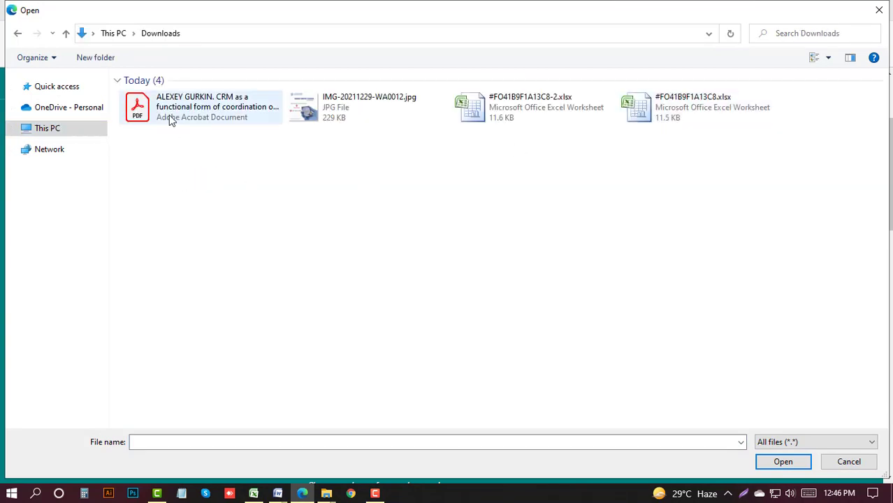
click(797, 463)
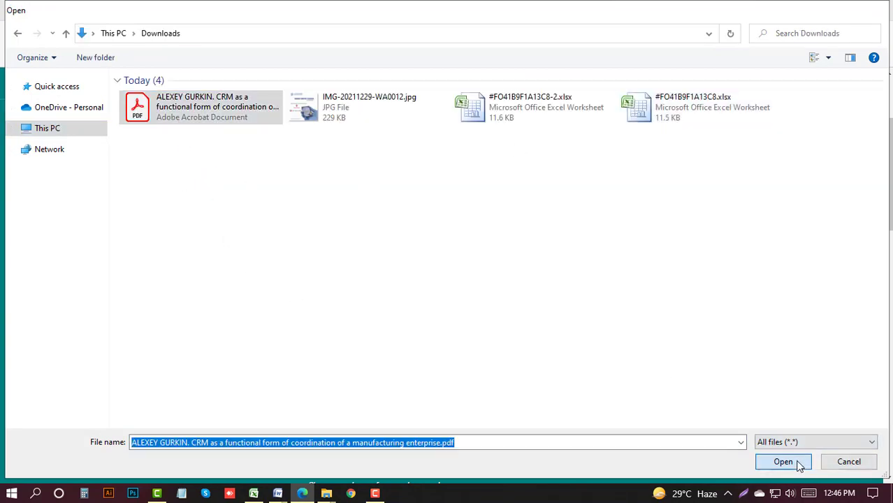
Replace the document title with "CRM as a functional form of coordination of a manufacturing enterprise", copied from the Word document.
scroll(331, 389, down, 2)
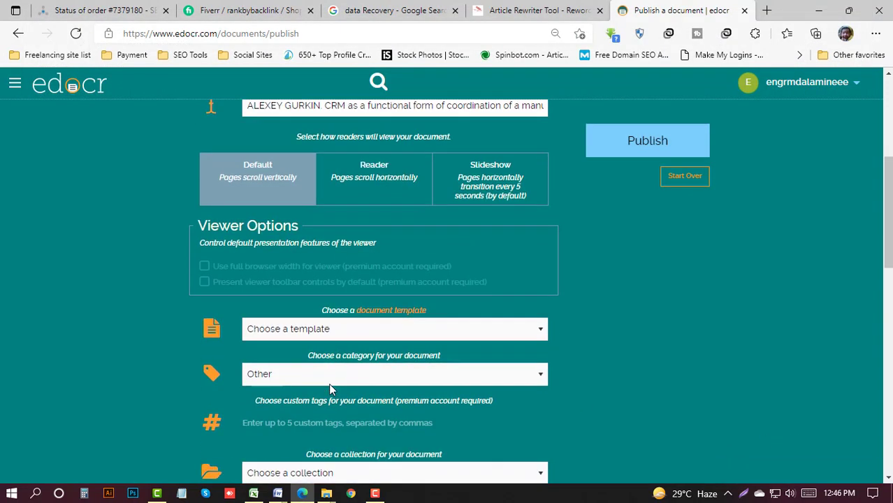
scroll(322, 416, up, 4)
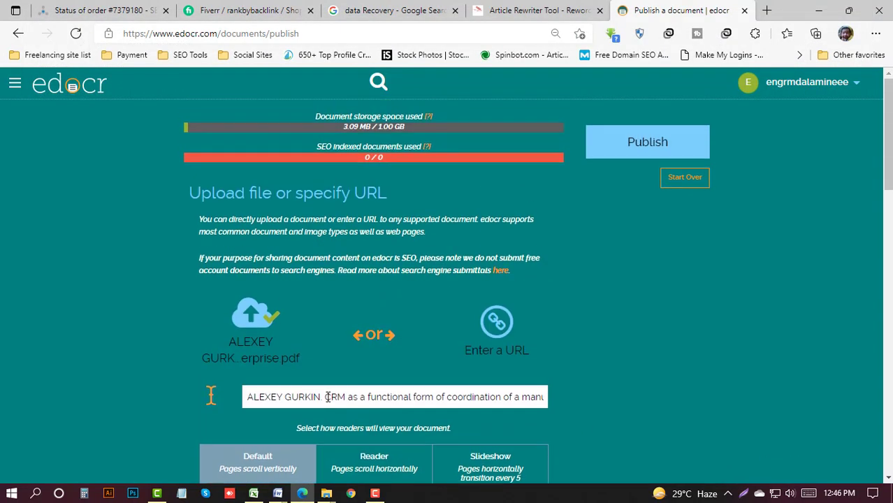
click(333, 397)
key(ctrl+a)
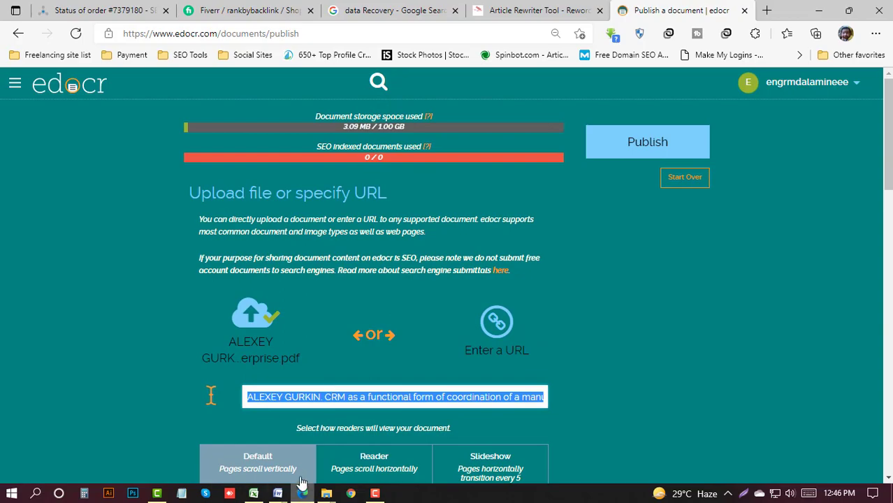
mouse_move(290, 493)
click(343, 444)
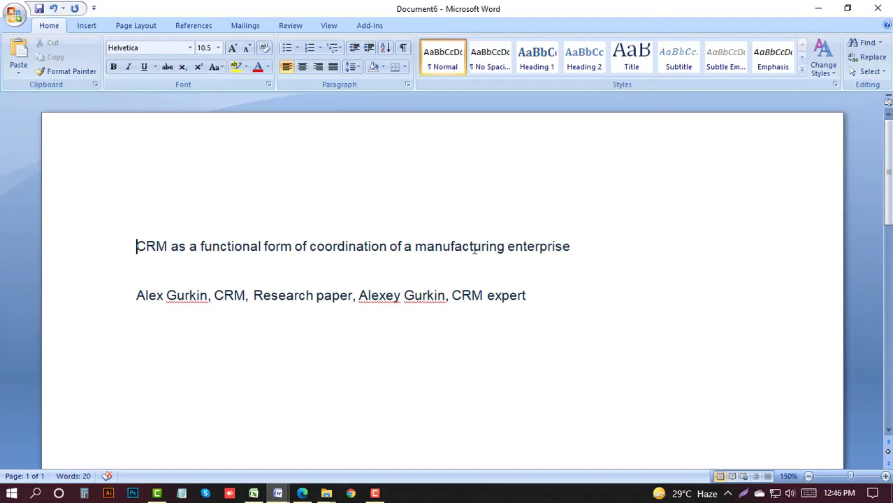
drag(583, 243, 120, 244)
key(ctrl+c)
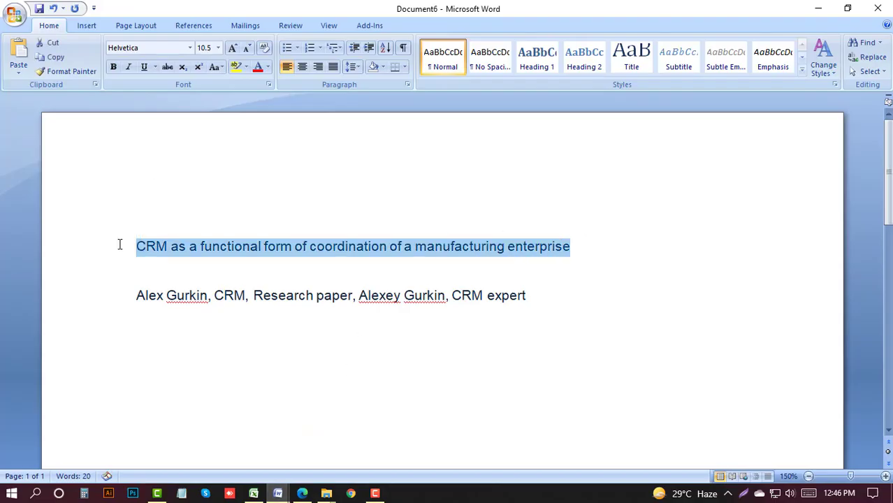
key(alt+Tab)
key(ctrl+v)
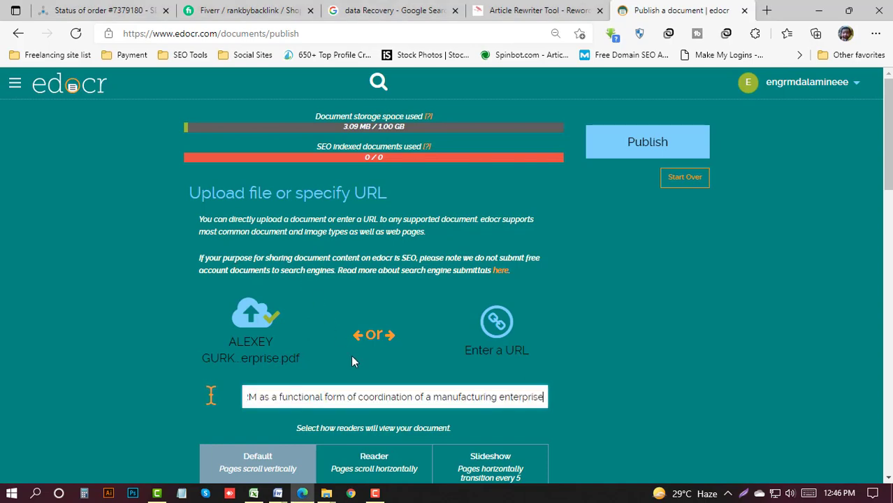
Check the remaining form options and publish the document in the category Other without a template, collection or description.
scroll(336, 370, down, 5)
scroll(297, 384, down, 4)
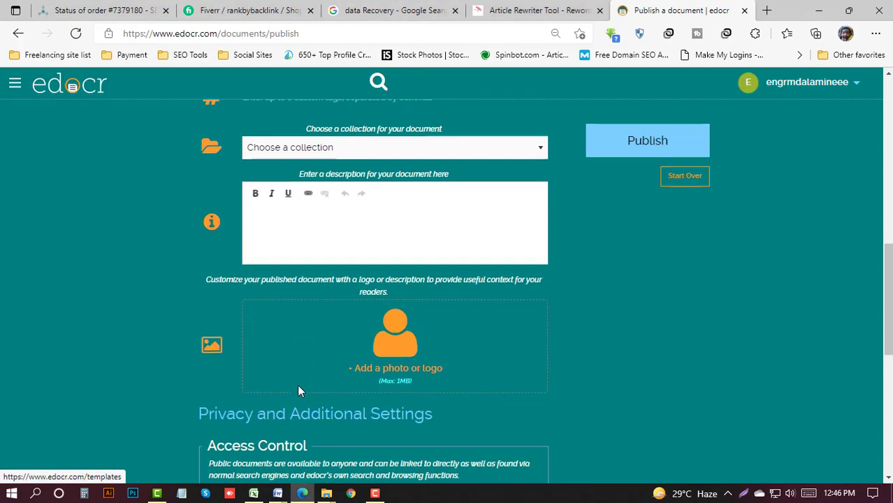
scroll(299, 389, up, 6)
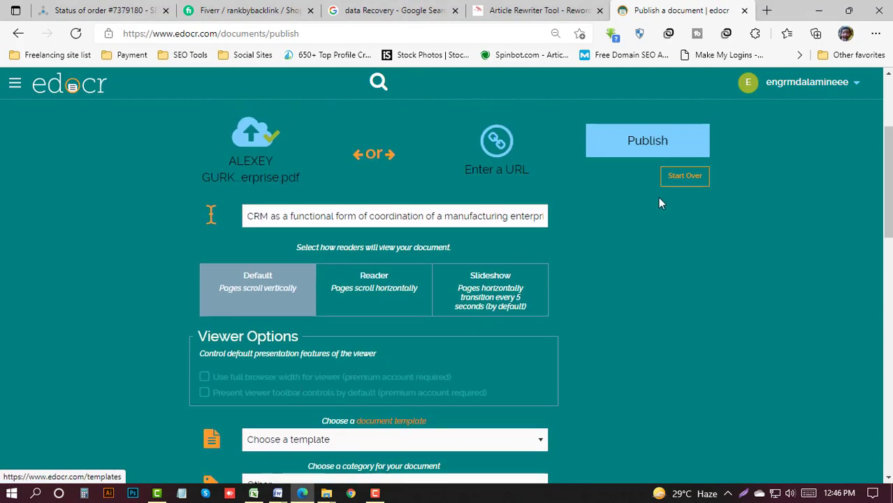
scroll(631, 250, down, 2)
scroll(615, 276, down, 2)
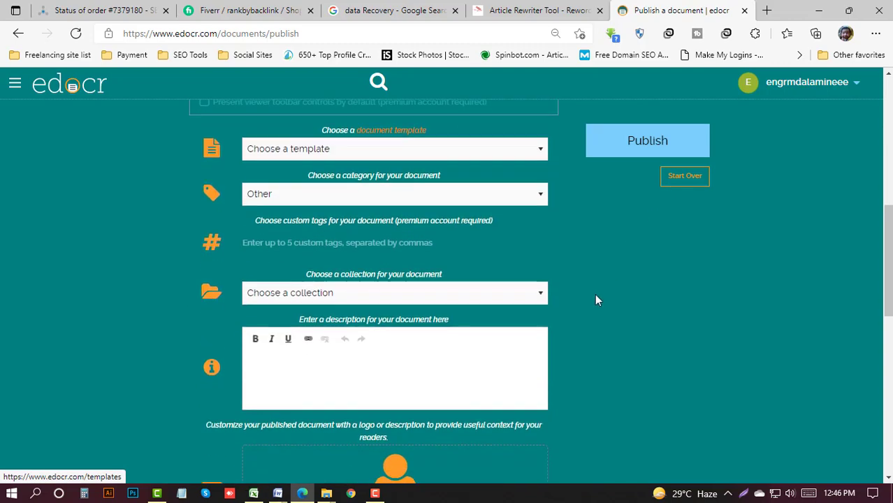
click(648, 148)
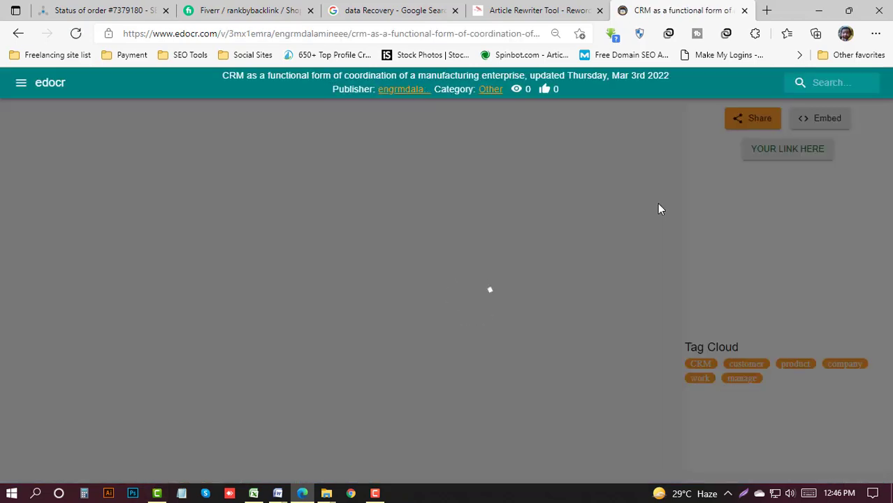
Look through the published CRM document on edocr and cut its full page URL to the clipboard.
scroll(441, 269, down, 15)
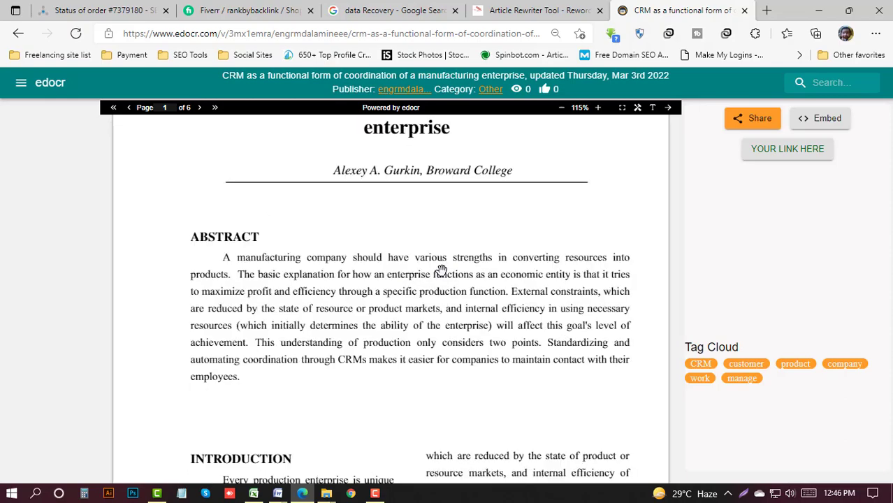
scroll(441, 275, down, 5)
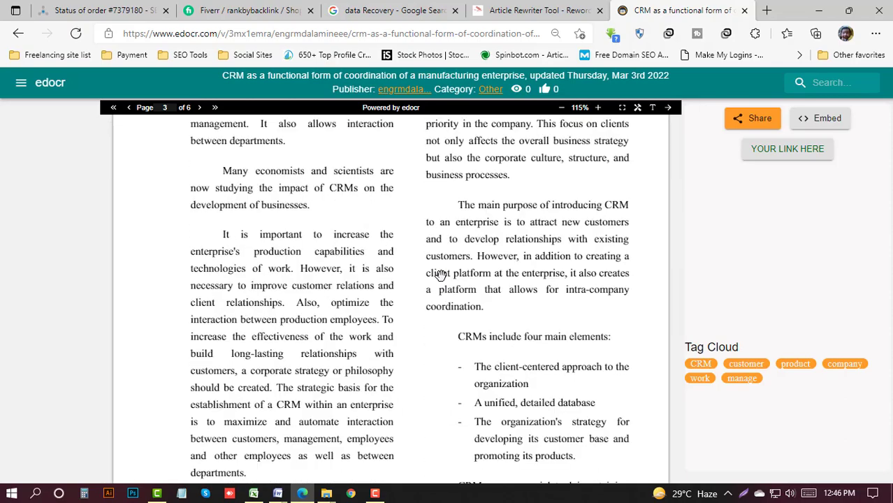
scroll(597, 322, down, 20)
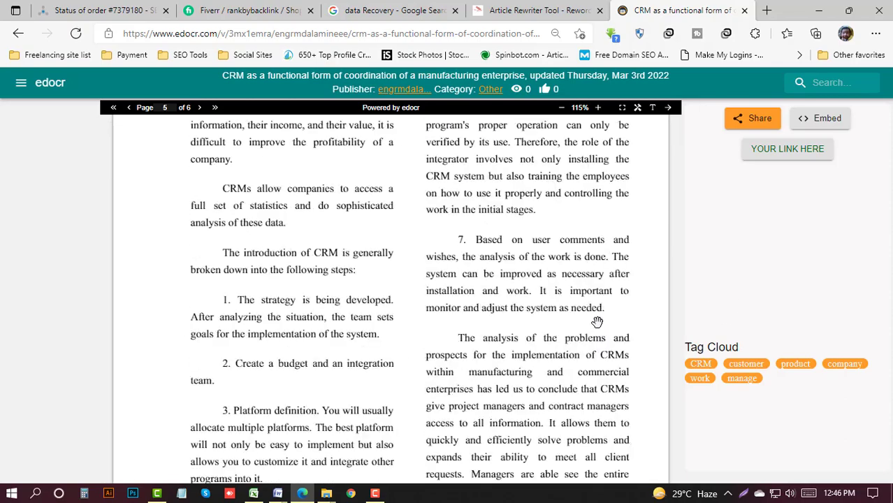
click(330, 35)
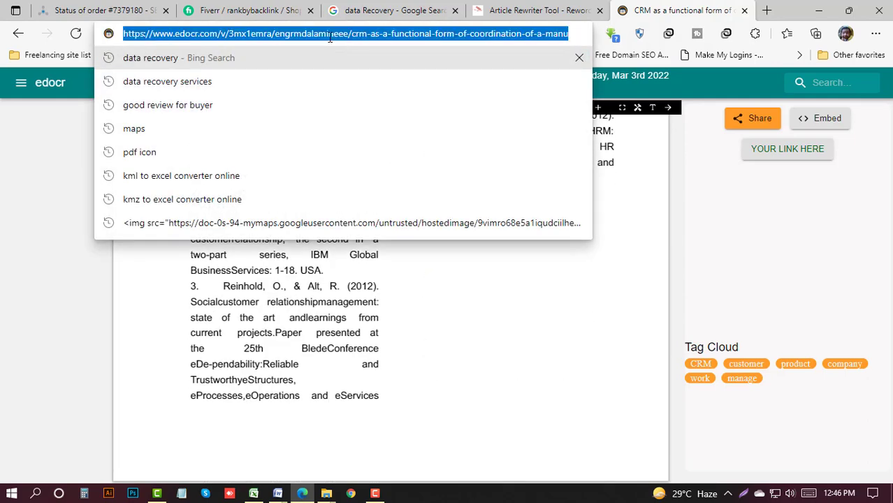
key(BackSpace)
Load the copied edocr link in a new InPrivate window, check the public document pages, and close that window.
click(876, 33)
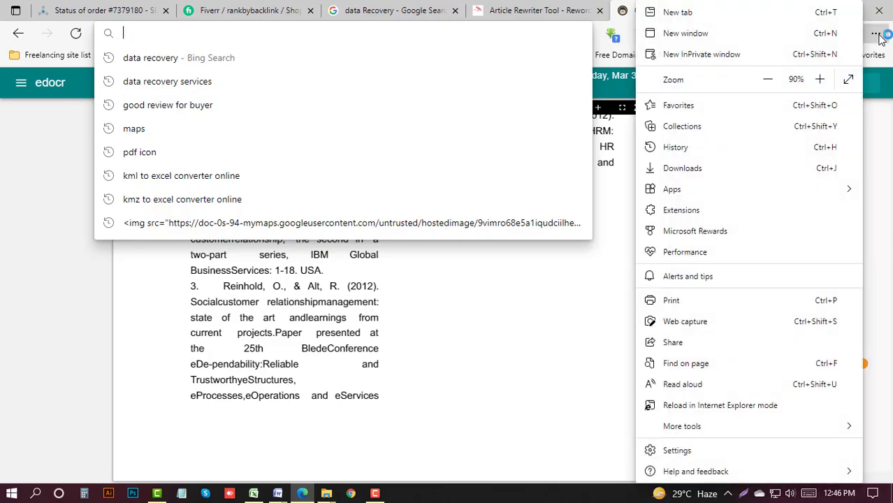
click(767, 58)
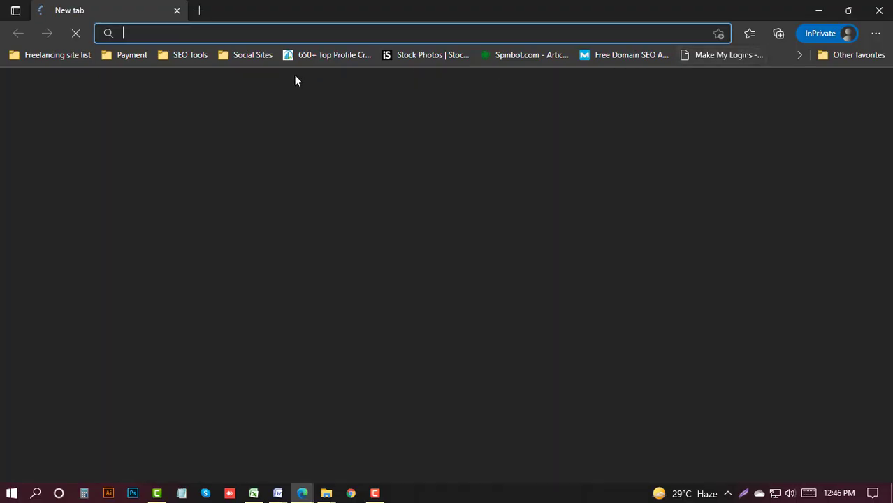
text(https://www.edocr.com/v/3mx1emra/engrmdalamineee/crm-as-a-functional-form-of-coordination-of-a-manu)
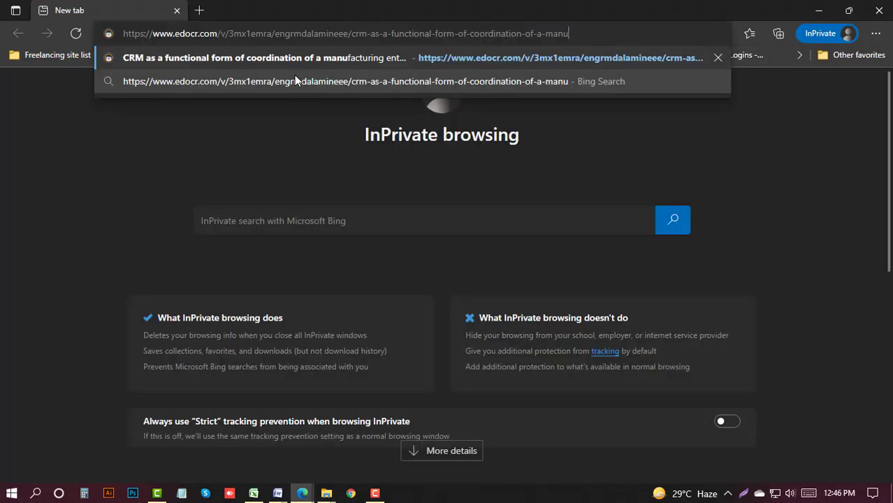
key(Return)
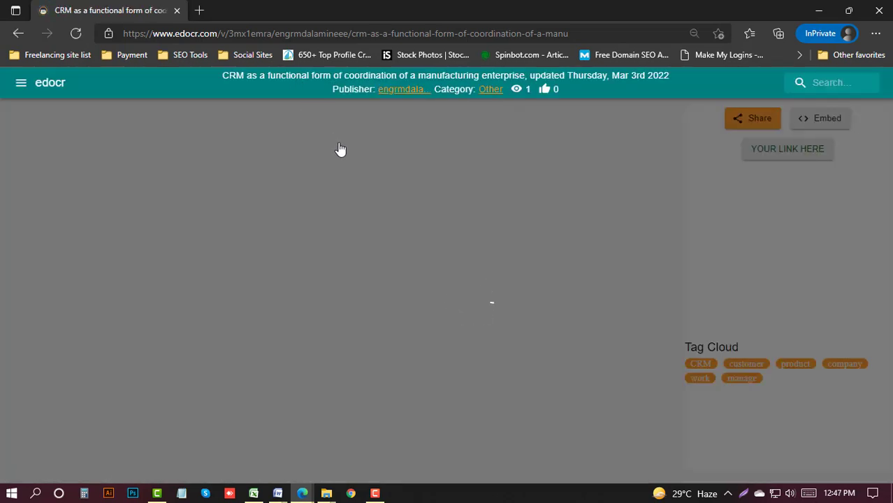
scroll(378, 174, down, 12)
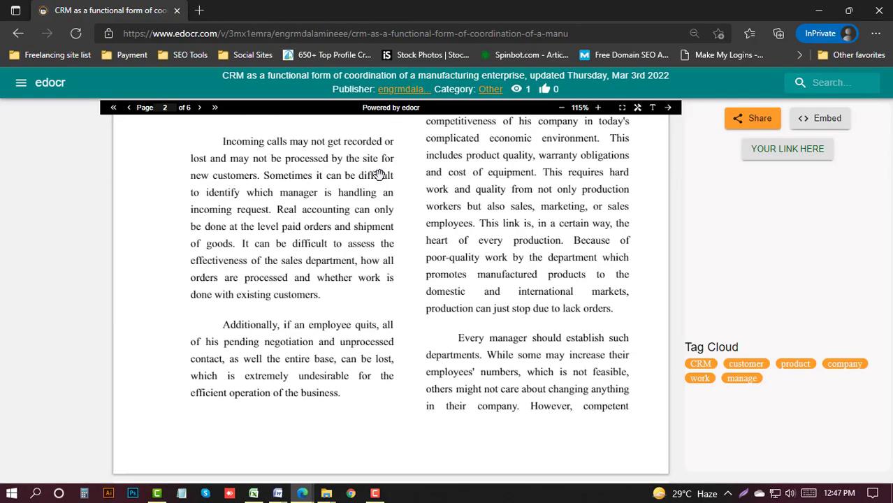
scroll(378, 174, down, 20)
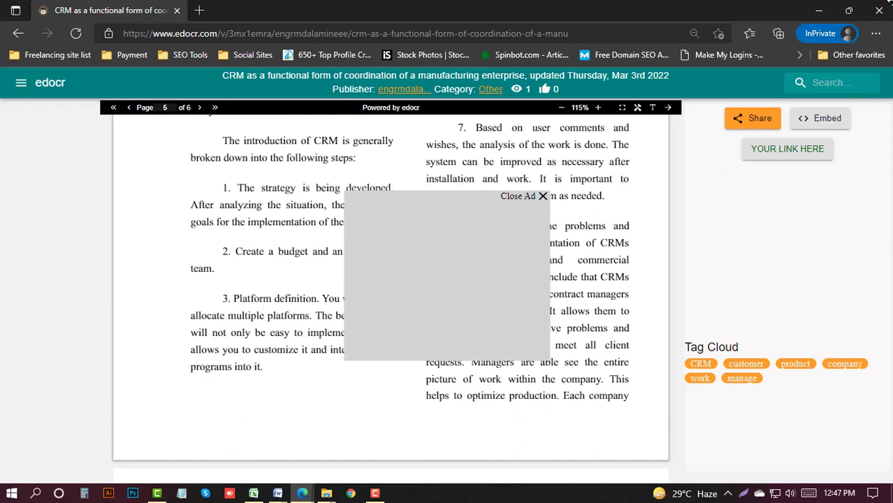
click(543, 197)
click(874, 11)
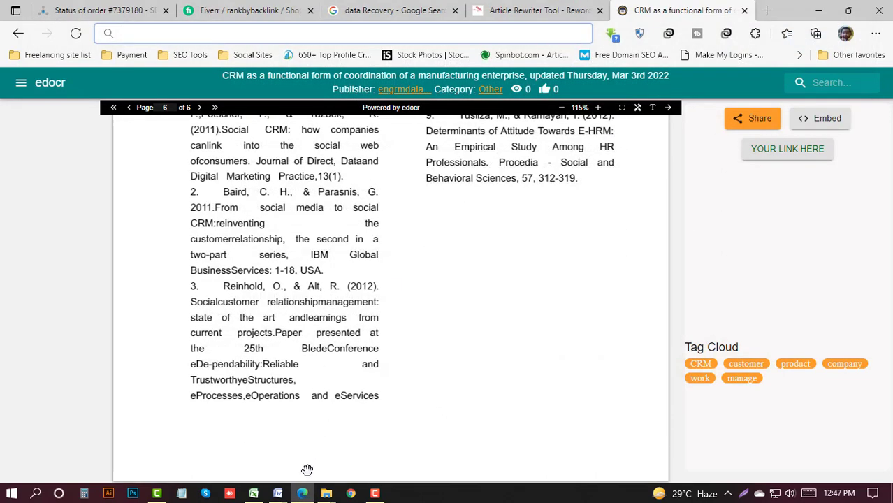
Switch to the Excel workbook Book1 and paste the edocr document link into cell D8, leaving the workbook unsaved.
click(253, 493)
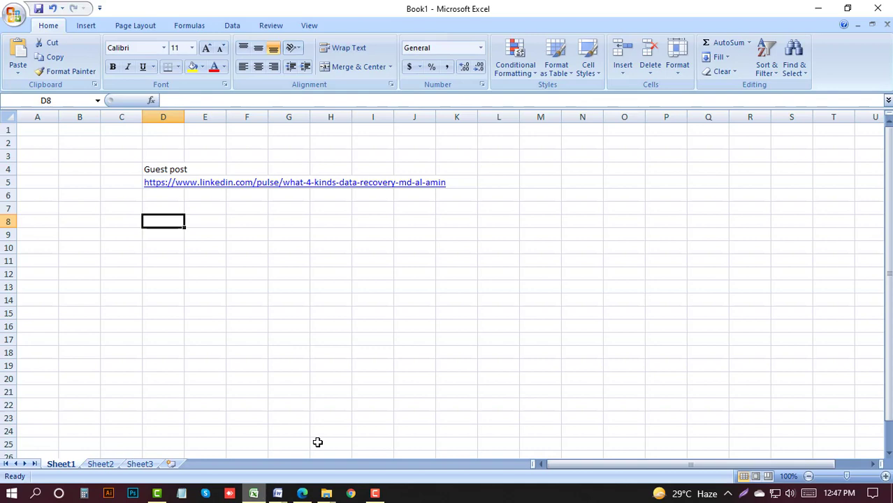
double_click(167, 221)
text(https://www.edocr.com/v/3mx1emra/engrmdalamineee/crm-as-a-functional-form-of-coordination-of-a-manu)
key(Tab)
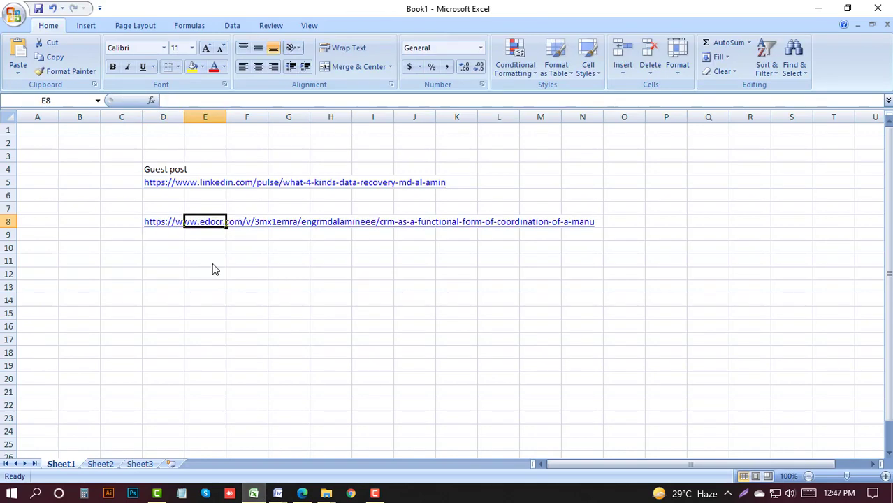
key(ctrl+s)
click(584, 455)
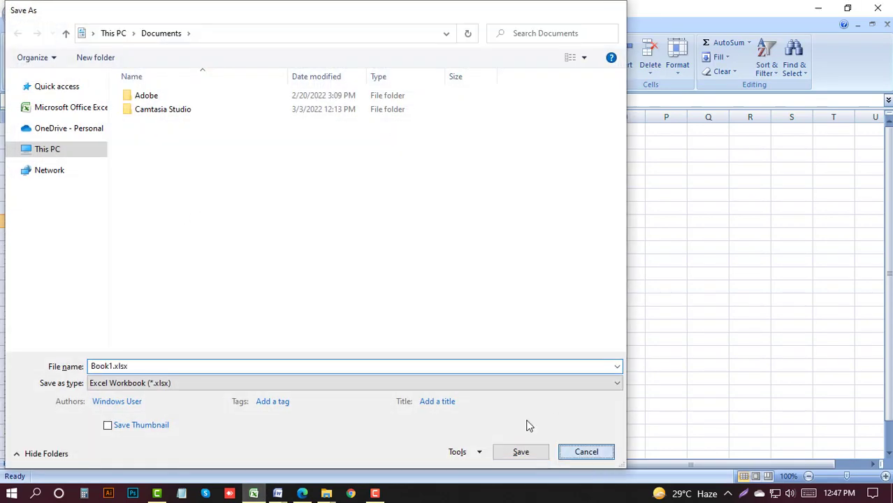
Label the edocr link by entering "PDF Submission" in cell D7, leaving the workbook unsaved.
click(168, 208)
text(PD)
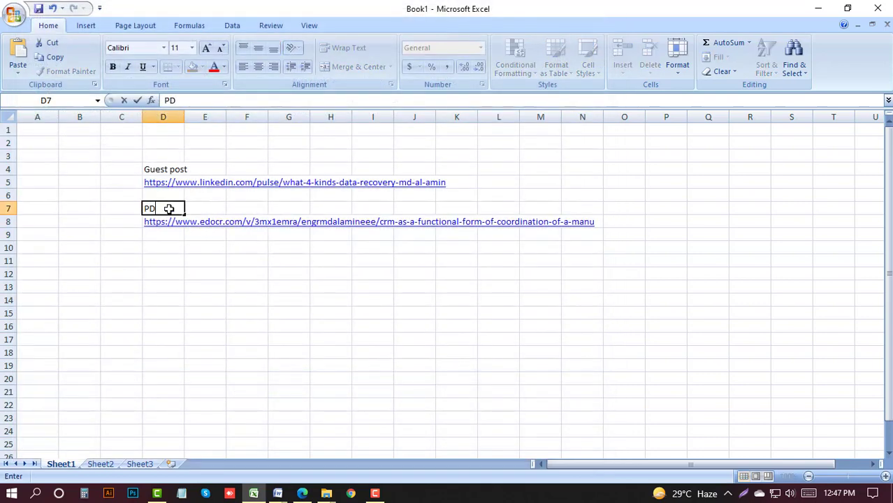
text(F SUbmissi)
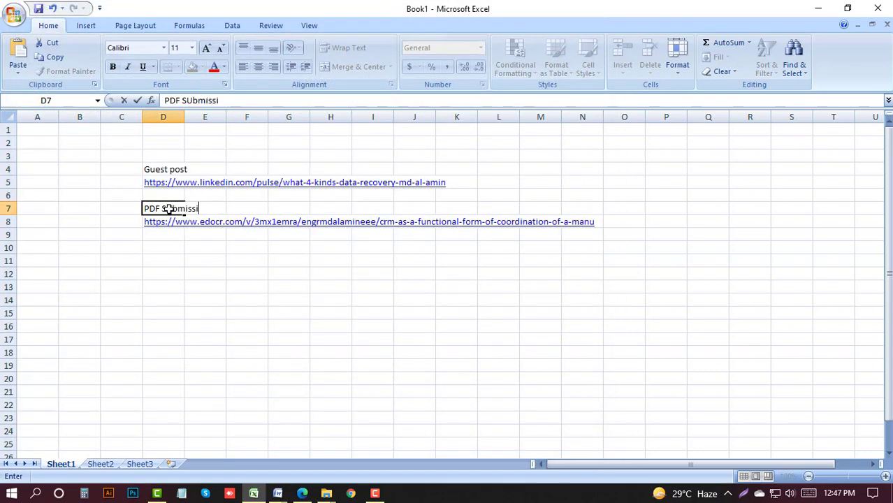
text(on)
key(Return)
click(176, 253)
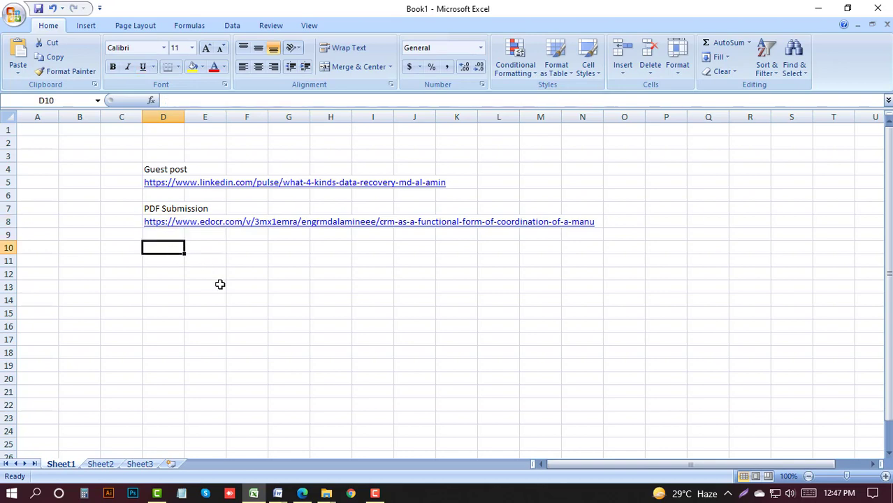
key(ctrl+s)
click(599, 452)
Switch to class.docx in Word and select "Social Bookmarking" in the third item of the work list.
mouse_move(277, 496)
click(243, 449)
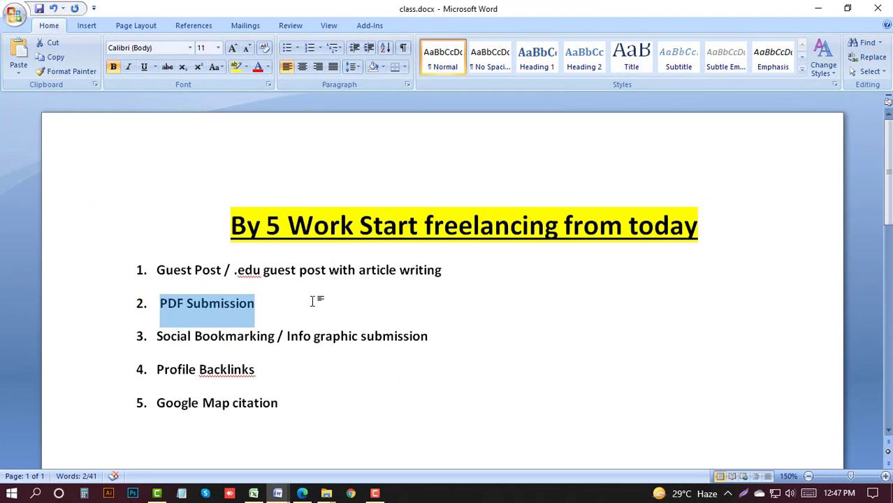
click(314, 336)
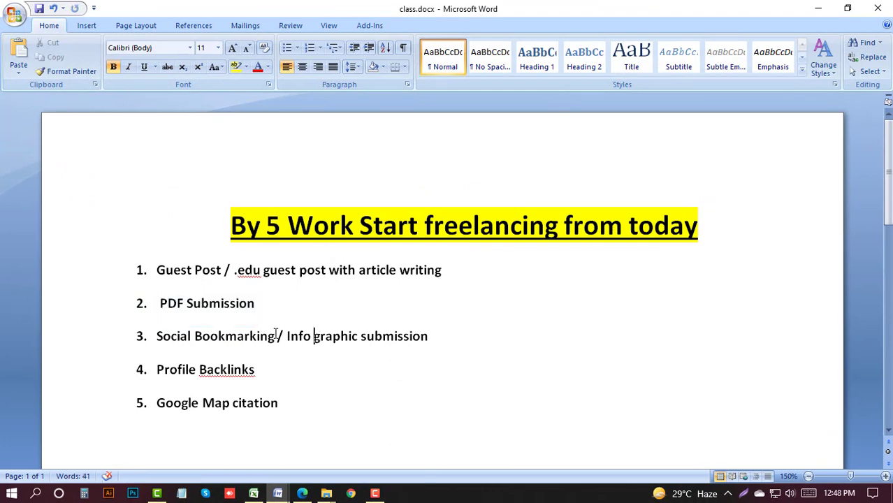
drag(276, 334, 170, 319)
Switch to Edge, close the edocr document tab, and go back from the PDF submission order to the SEOClerks sales list.
click(302, 494)
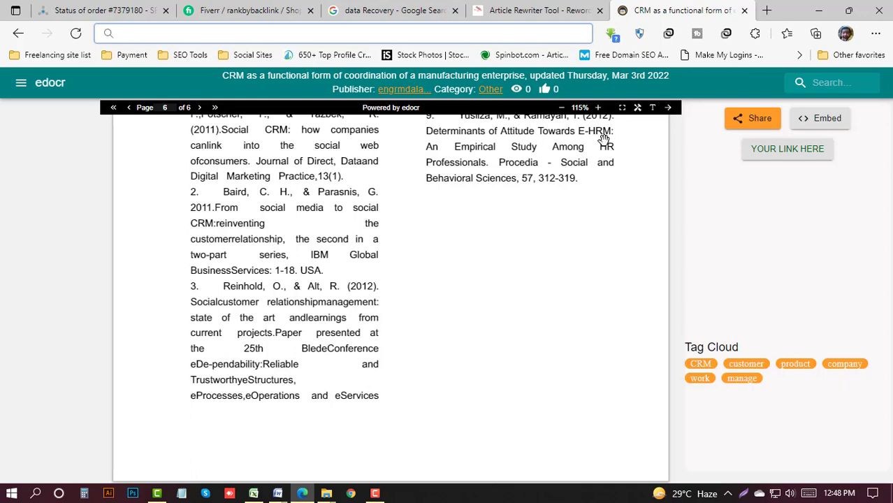
key(ctrl+w)
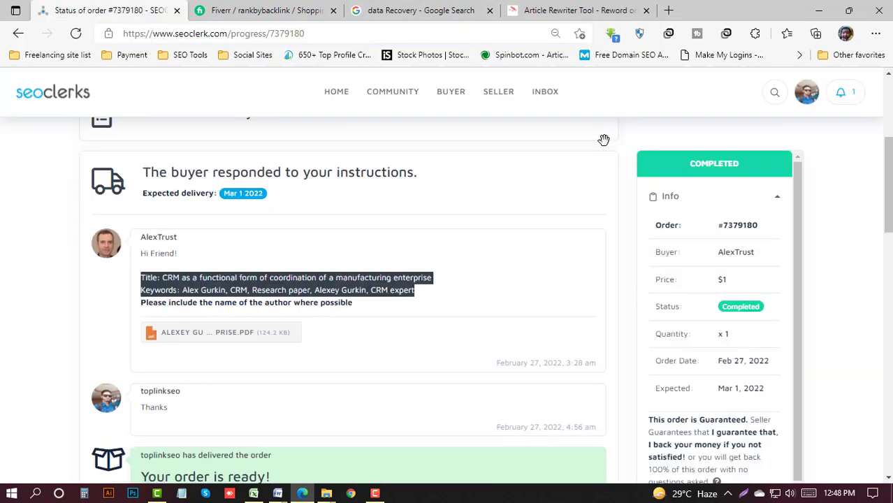
scroll(235, 373, up, 4)
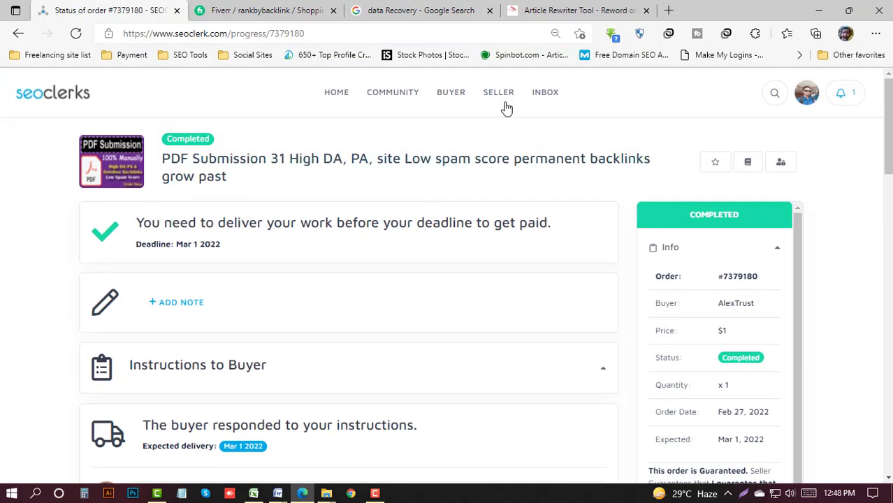
click(18, 33)
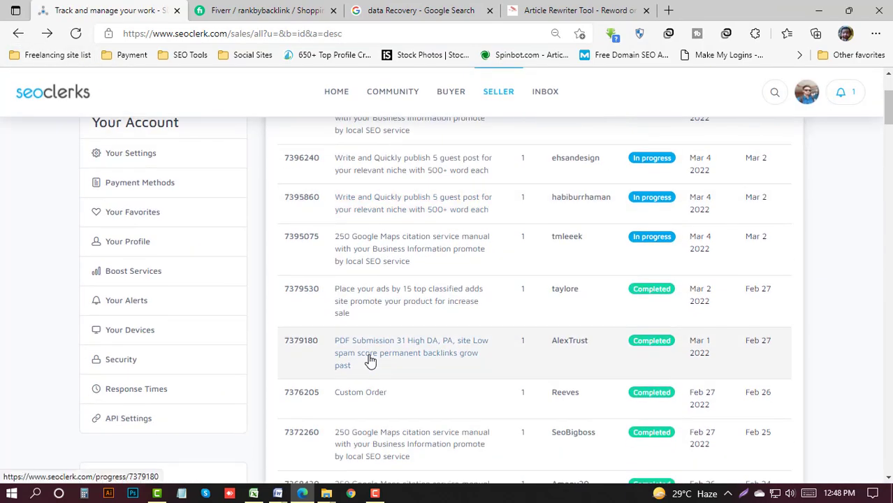
Search the completed January custom orders for a social bookmarking job, checking the $3 web2.0 order and opening the 50 Social Bookmarks order.
scroll(369, 358, down, 15)
scroll(552, 358, up, 2)
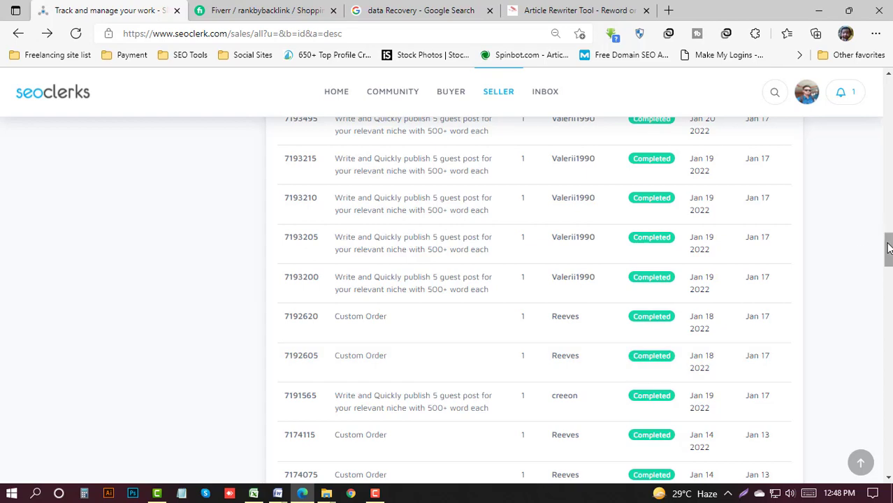
drag(888, 248, 889, 251)
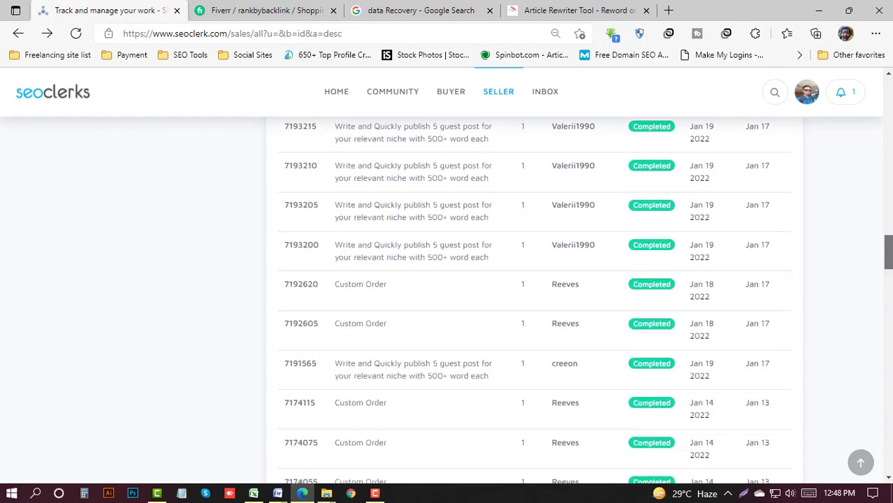
click(369, 290)
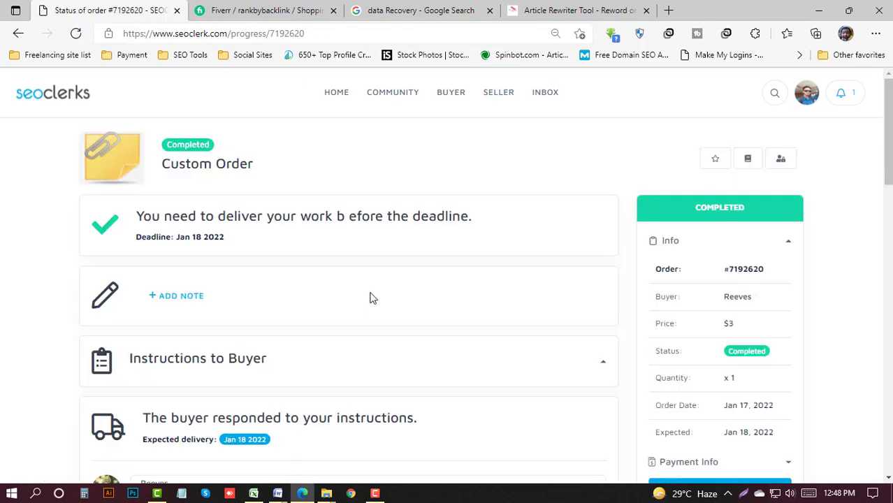
scroll(376, 309, down, 4)
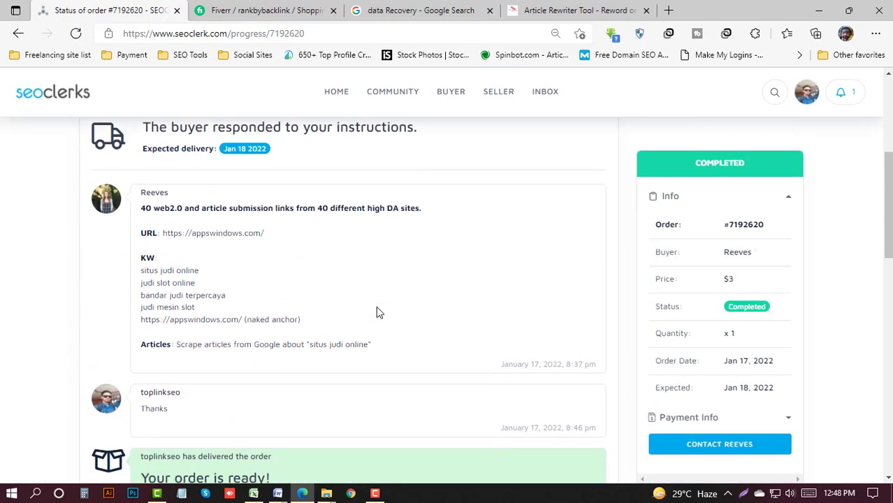
click(18, 33)
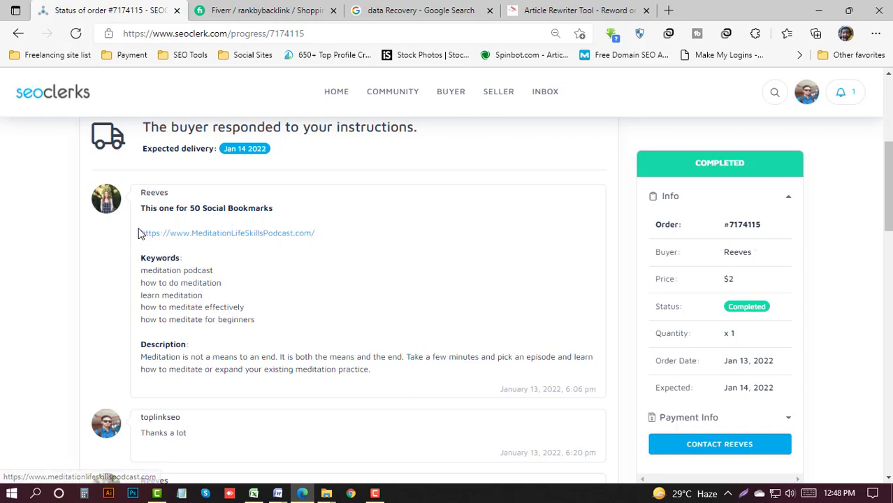
Copy the website URL, keywords and description from the buyer's request for 50 Social Bookmarks.
drag(138, 231, 406, 378)
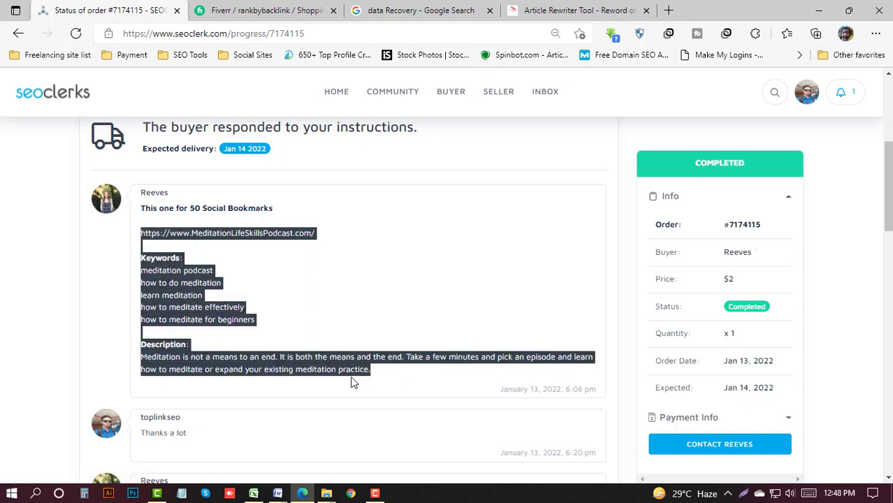
right_click(305, 365)
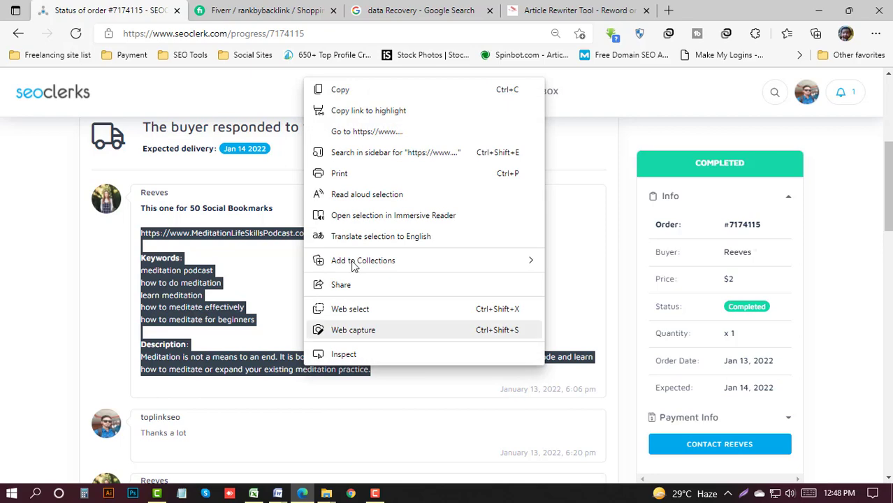
click(345, 89)
click(283, 258)
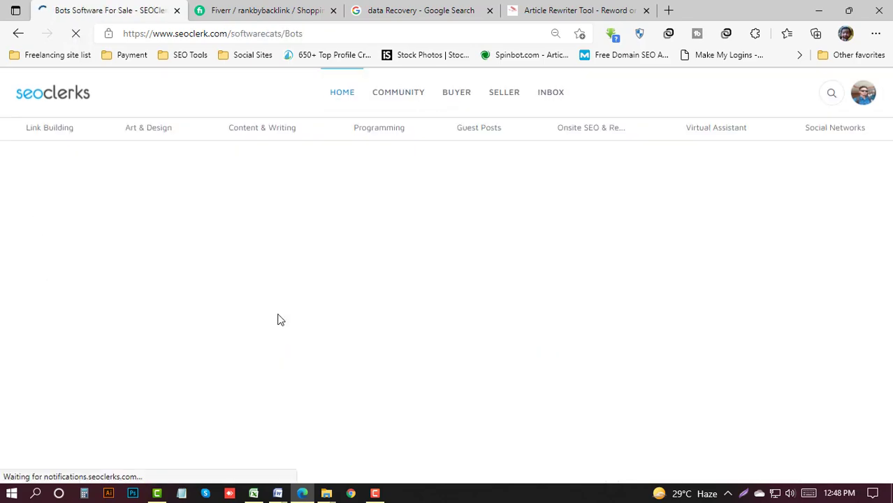
Replace the contents of Document6 in Word with the copied social bookmarking details and clear all their formatting.
mouse_move(277, 493)
click(392, 436)
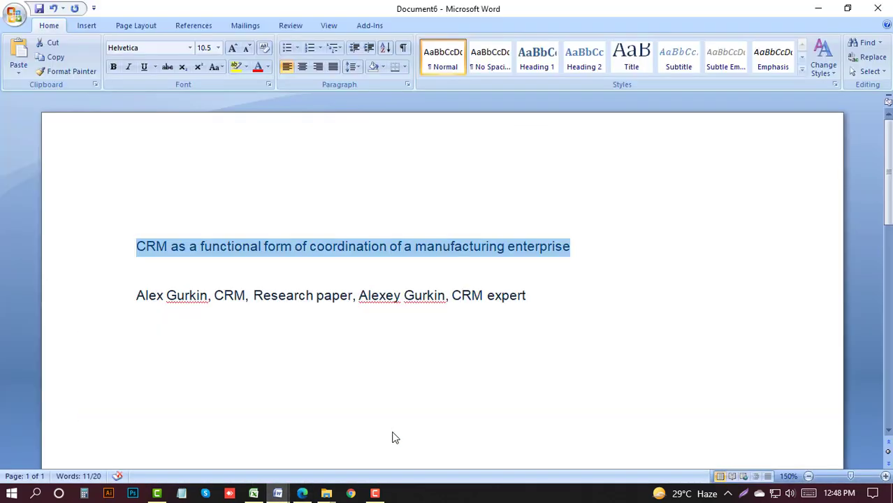
key(ctrl+a)
key(Delete)
key(ctrl+v)
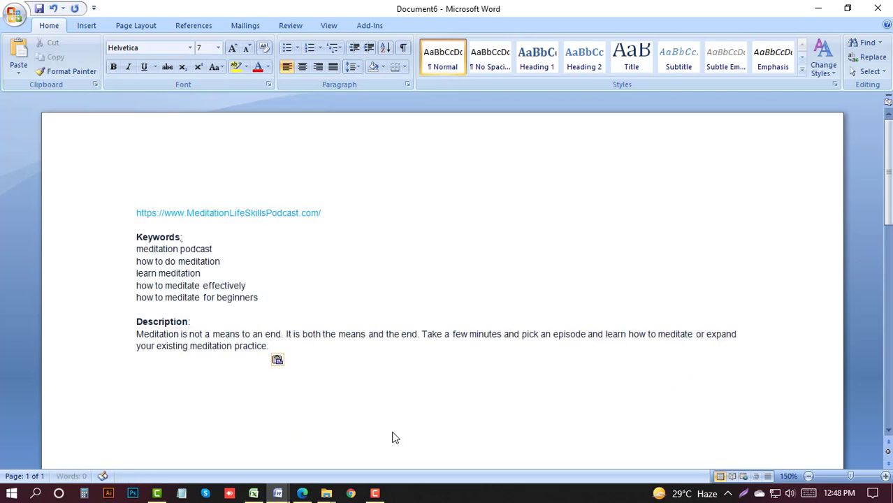
key(ctrl+a)
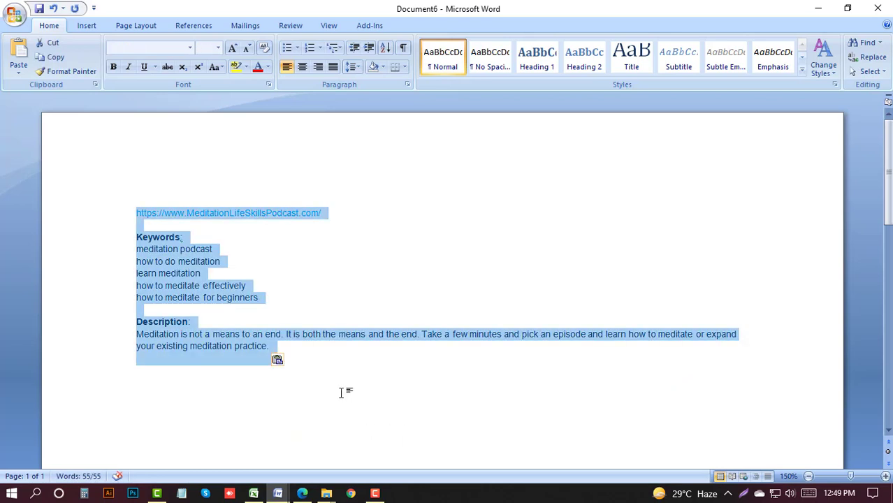
click(264, 47)
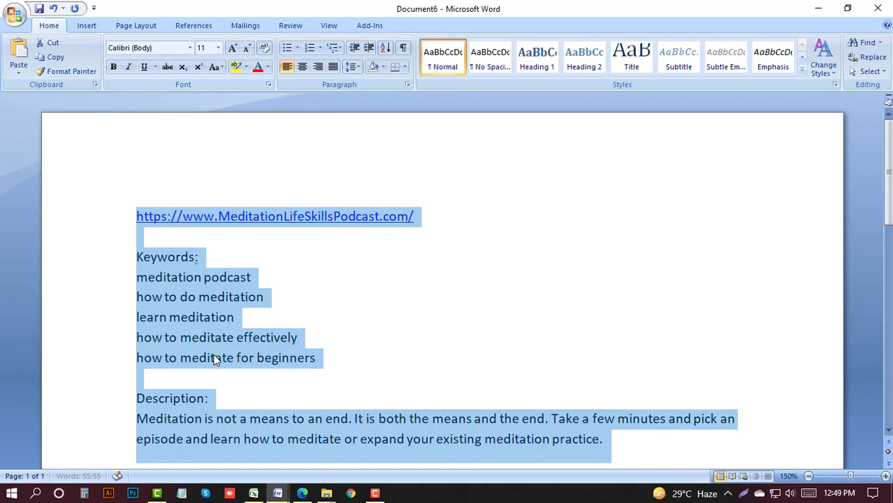
Highlight the "Keywords:" heading in yellow.
scroll(210, 357, down, 3)
scroll(214, 359, up, 1)
click(275, 341)
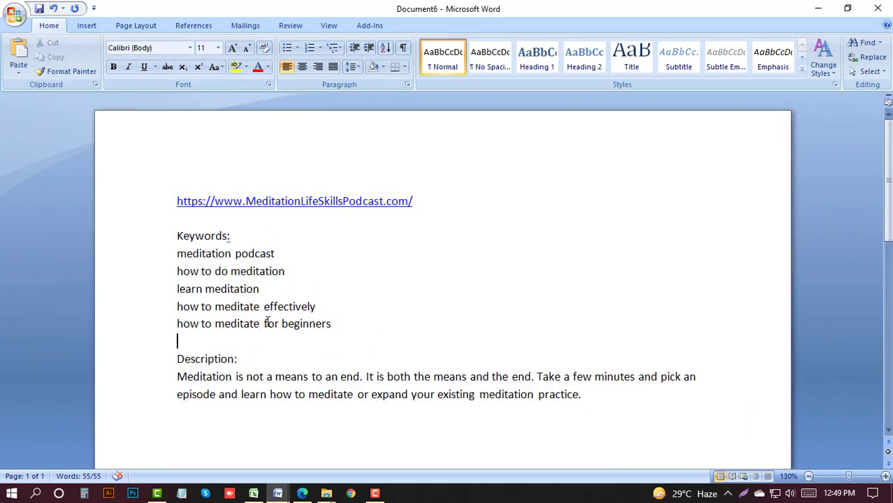
drag(243, 236, 151, 238)
click(237, 66)
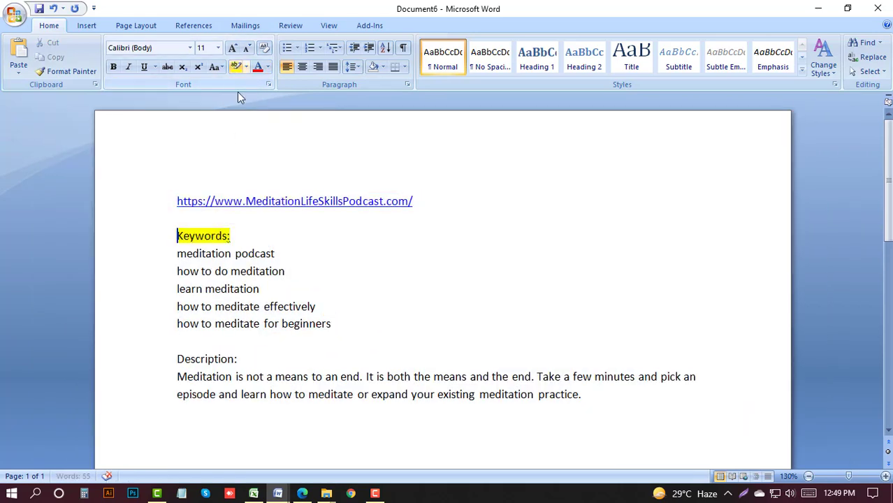
Delete the "Description:" heading above the description paragraph.
click(429, 200)
drag(430, 200, 177, 209)
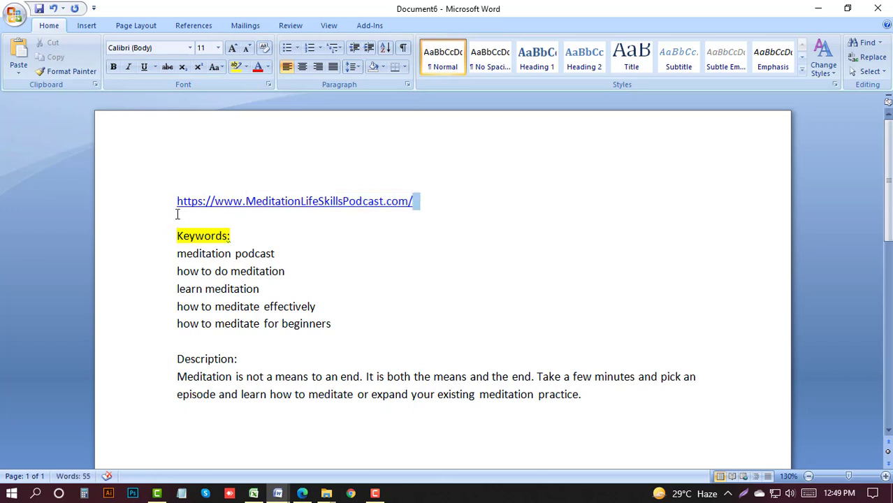
drag(238, 358, 174, 359)
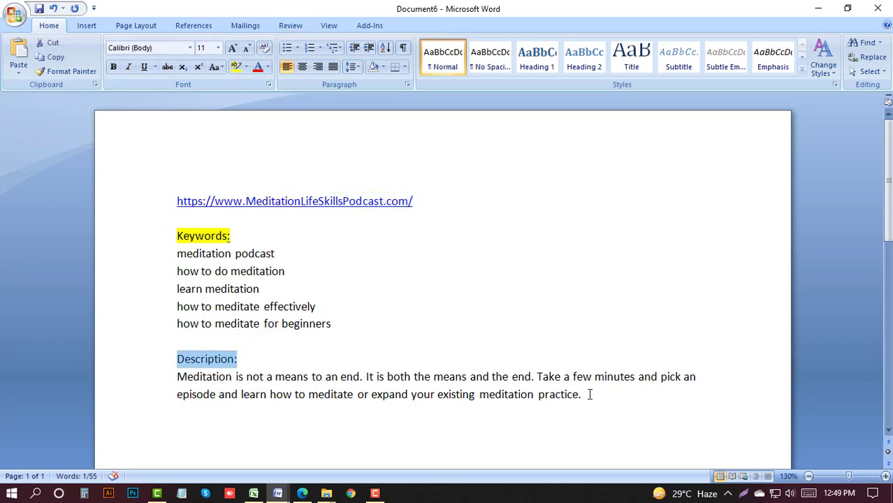
drag(588, 394, 170, 383)
click(294, 394)
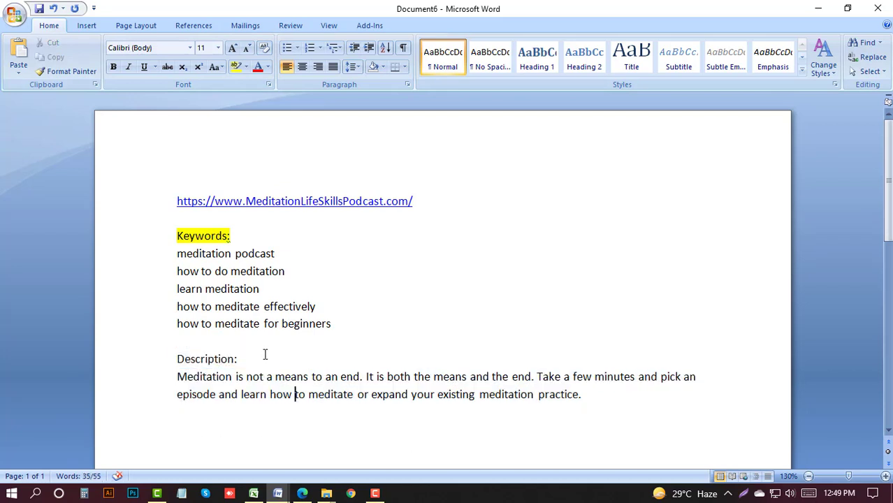
click(133, 362)
click(101, 378)
click(282, 394)
click(98, 362)
key(Delete)
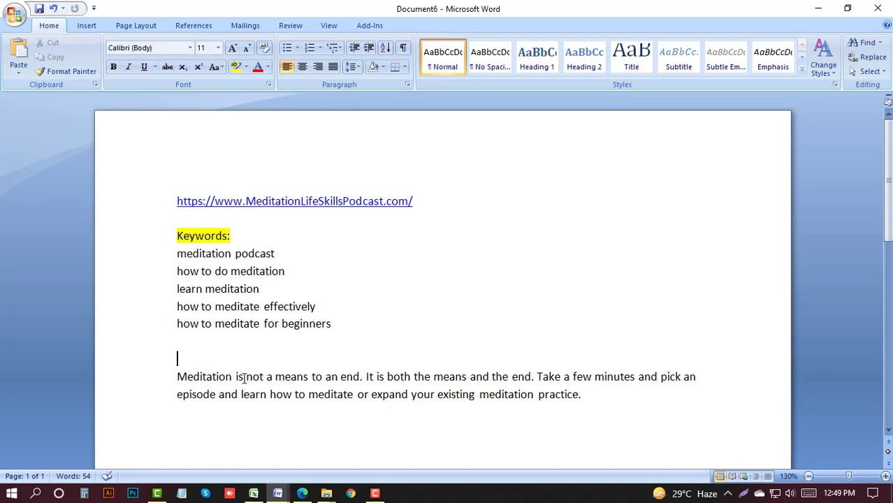
Switch to Edge and search the web for "social bookmarking sites" in a new tab.
click(302, 493)
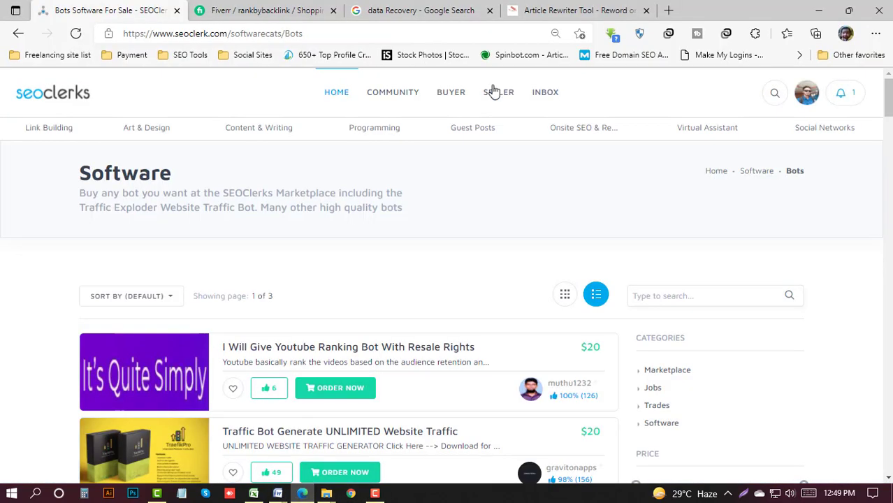
click(629, 9)
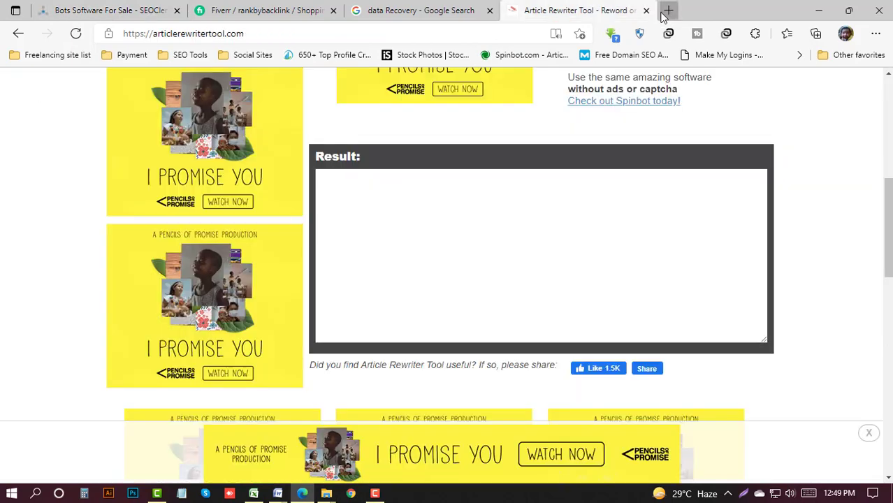
click(669, 10)
click(506, 32)
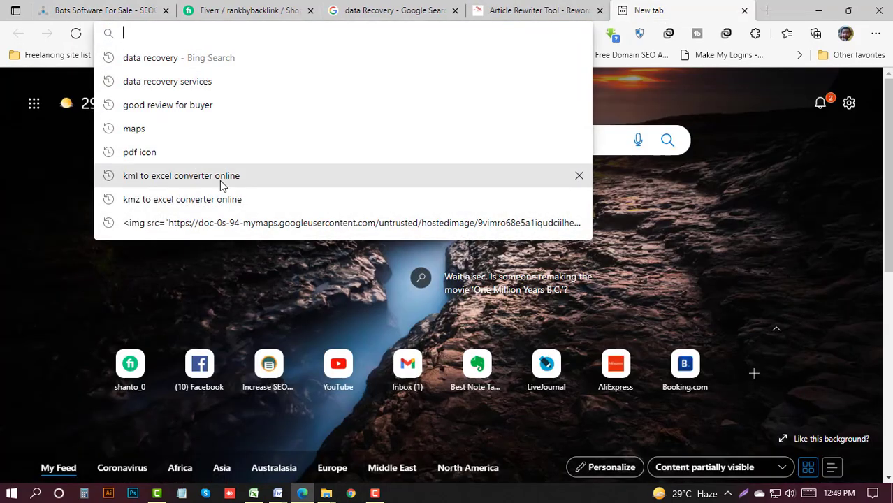
text(soci)
key(BackSpace)
text(ial )
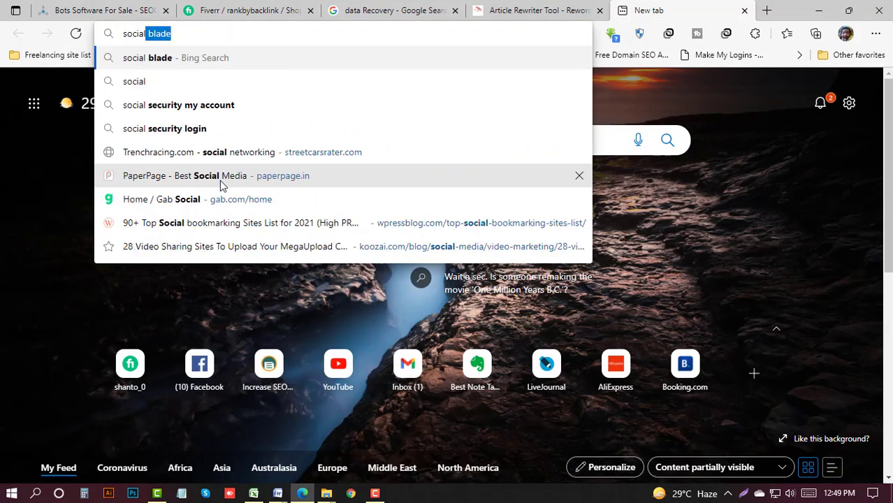
text(bookma)
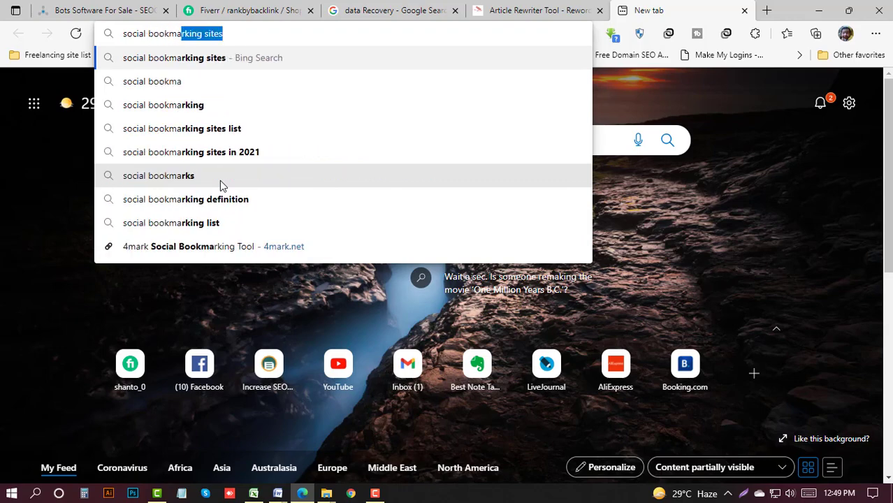
key(Return)
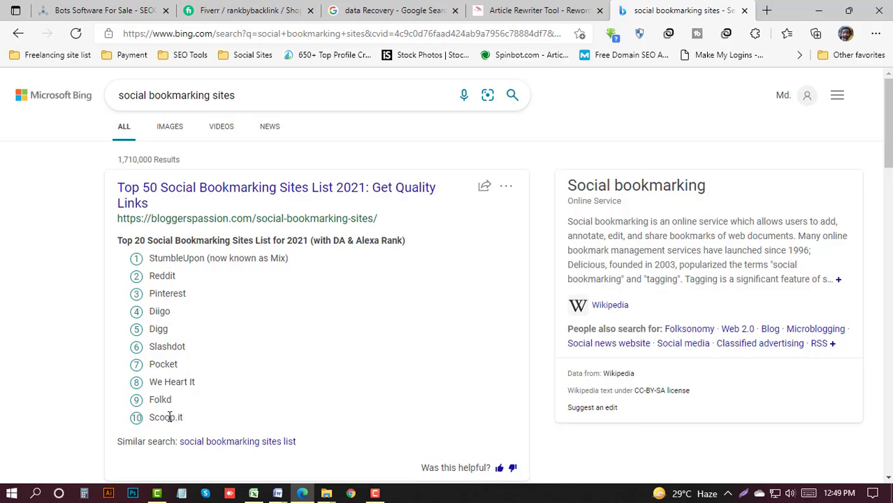
Look through the search results for lists of social bookmarking sites.
scroll(207, 424, down, 8)
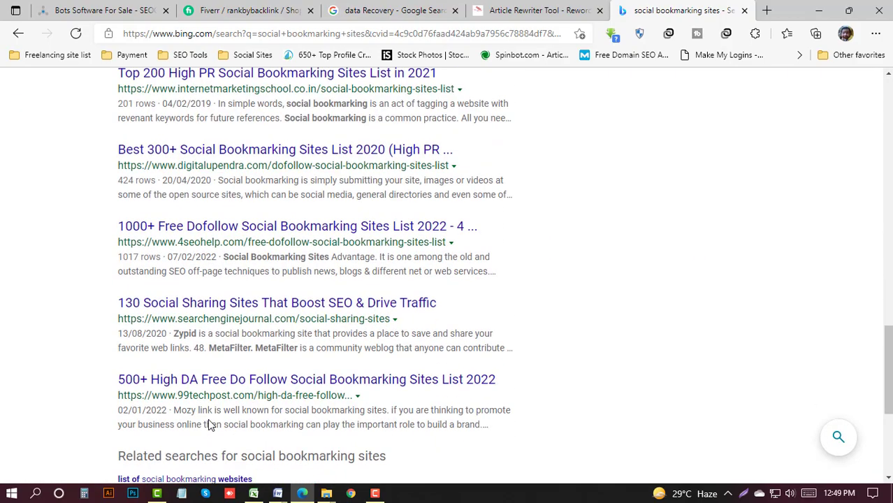
scroll(210, 424, up, 10)
scroll(209, 424, down, 2)
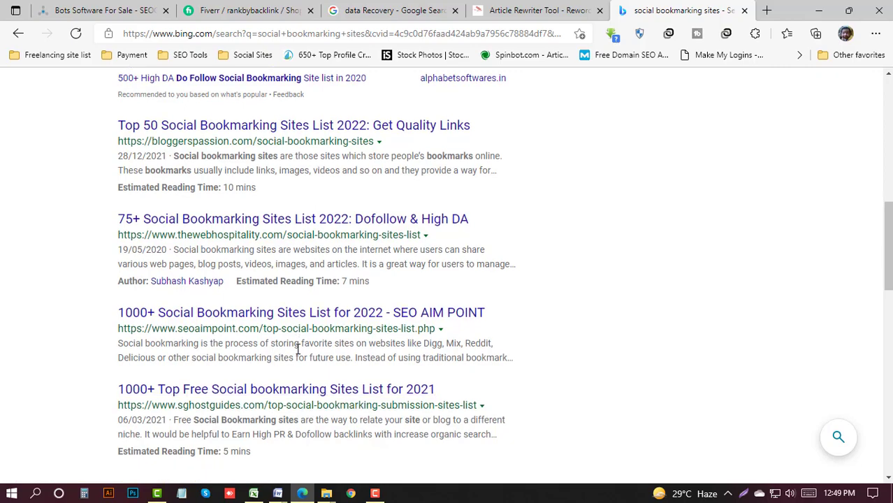
scroll(298, 349, up, 7)
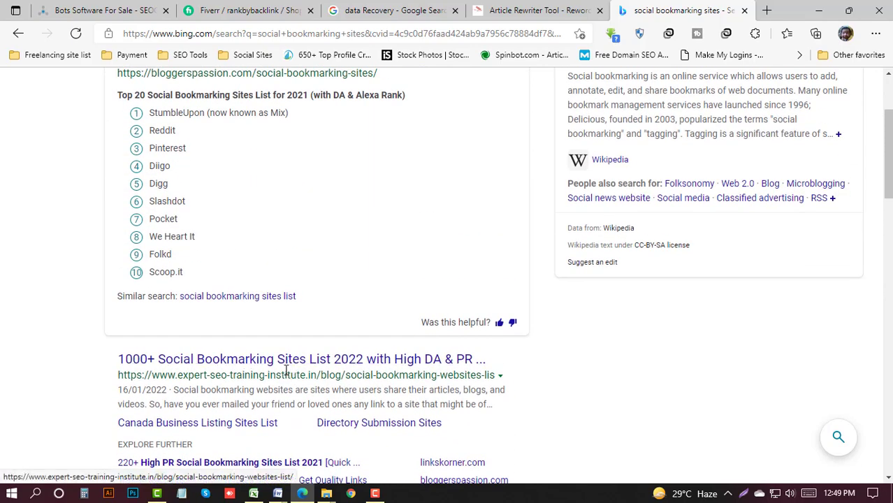
click(559, 7)
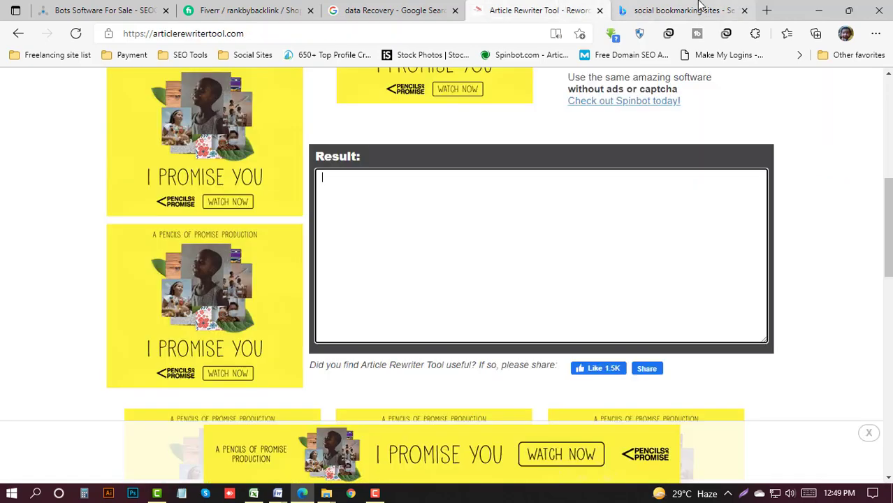
click(697, 10)
click(563, 9)
click(709, 15)
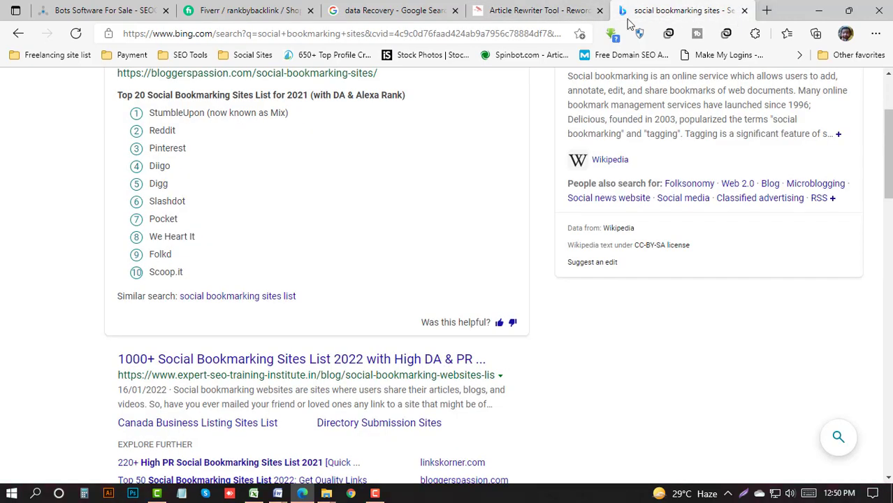
Open Facebook in place of the search results.
click(551, 32)
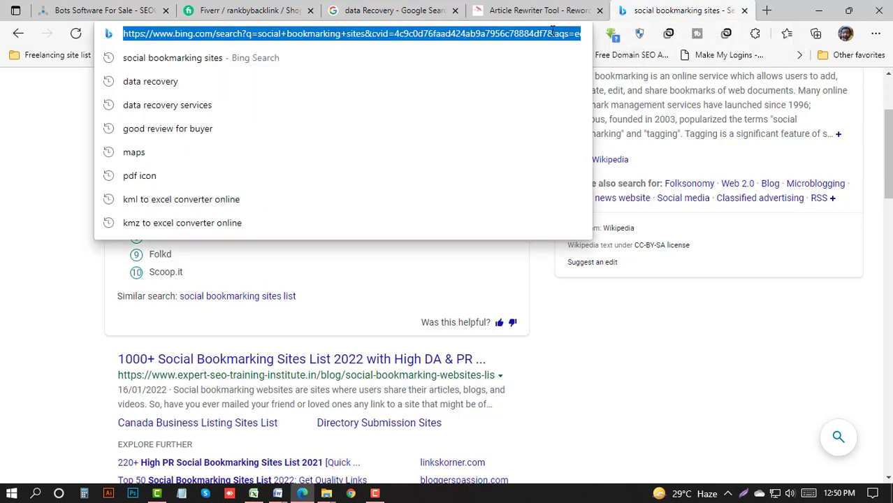
text(face)
key(Return)
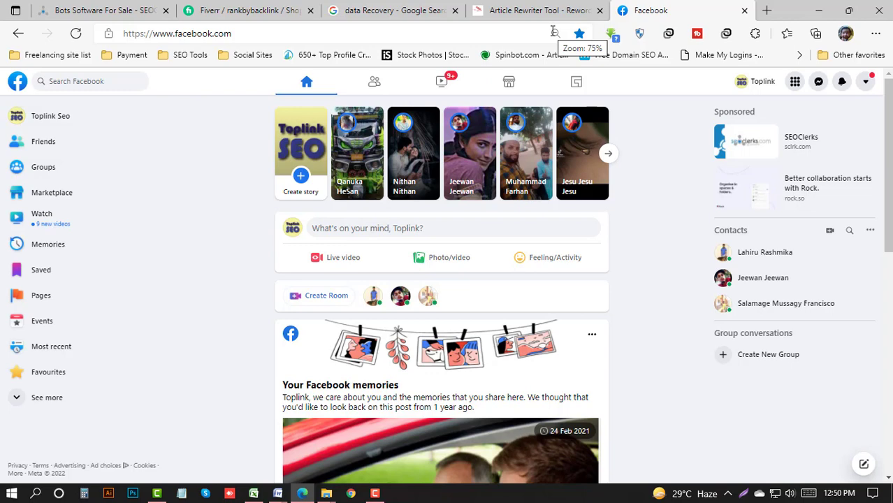
Switch to Document6 in Word and copy the MeditationLifeSkillsPodcast website URL above the keywords.
mouse_move(278, 496)
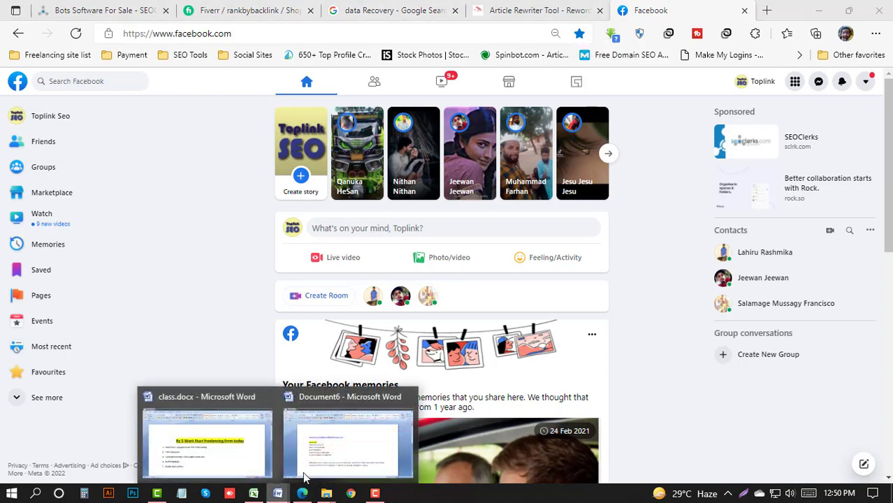
click(334, 437)
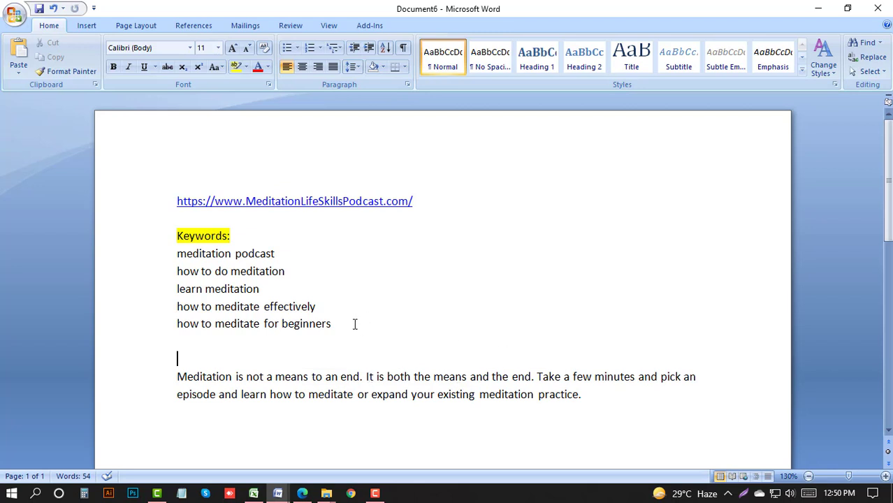
drag(438, 206, 146, 185)
key(ctrl+c)
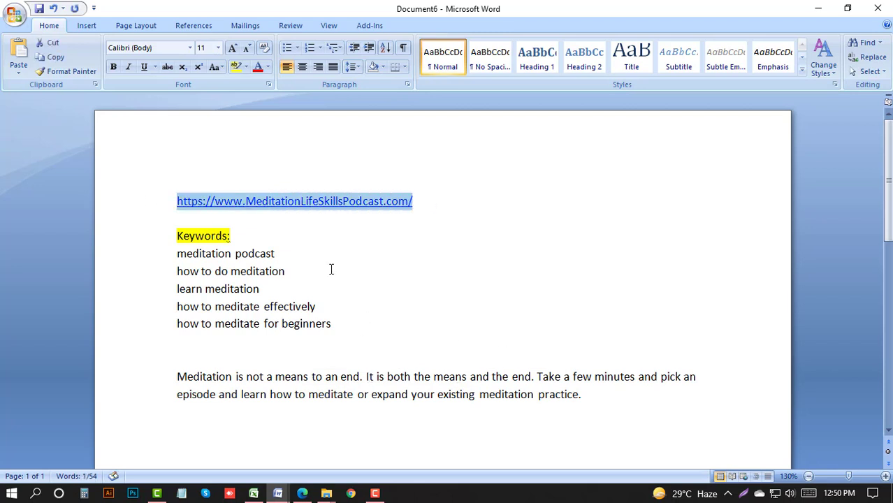
Replace the final period of the description with "visit her for more details.".
click(606, 406)
key(BackSpace)
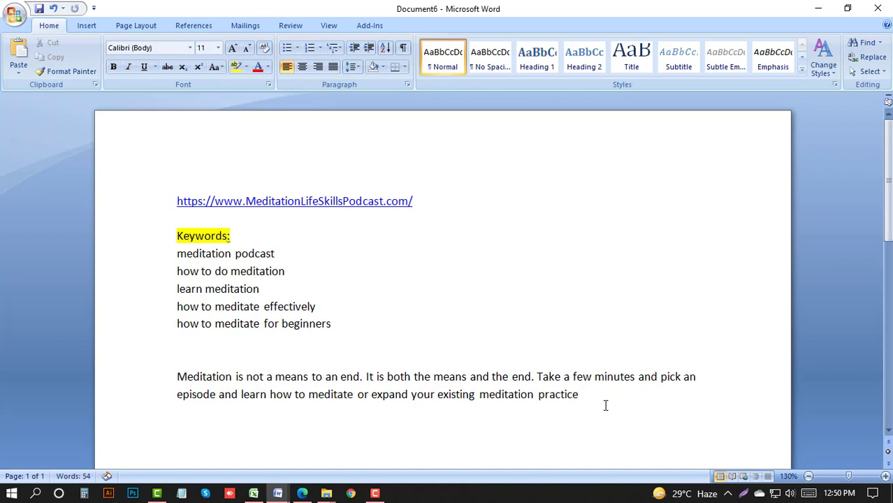
text(visit her for more d)
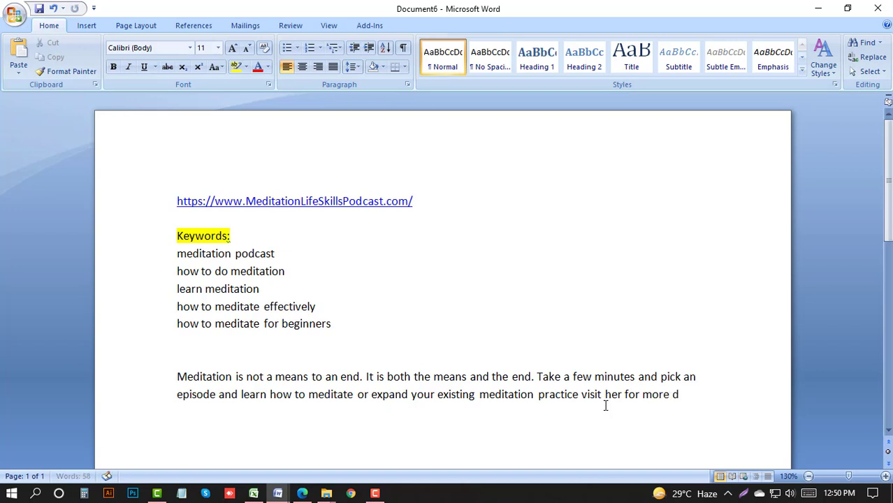
text(etails.)
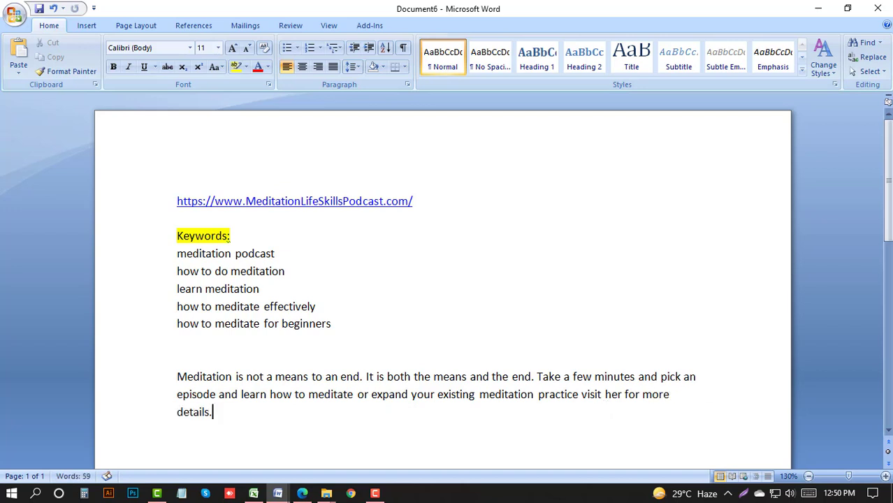
Correct "her" to "here" in the description's ending and insert the copied website URL after it.
click(622, 394)
text(3)
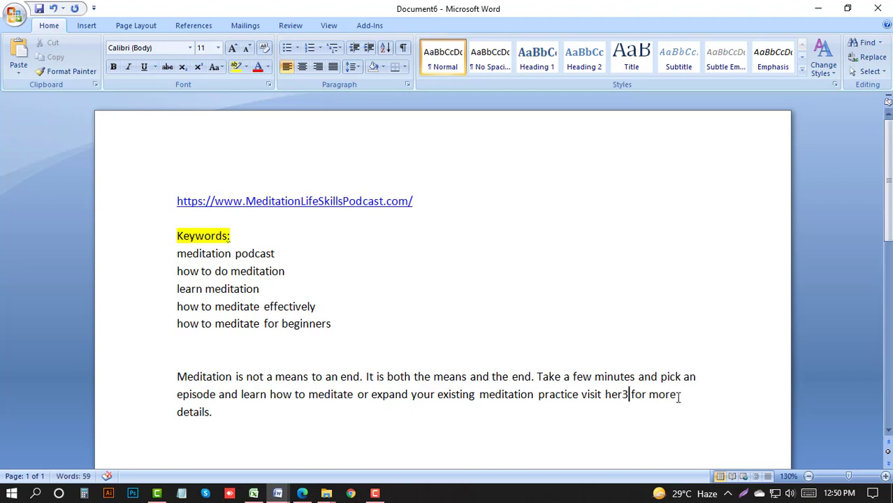
key(BackSpace)
text(e)
key(ctrl+v)
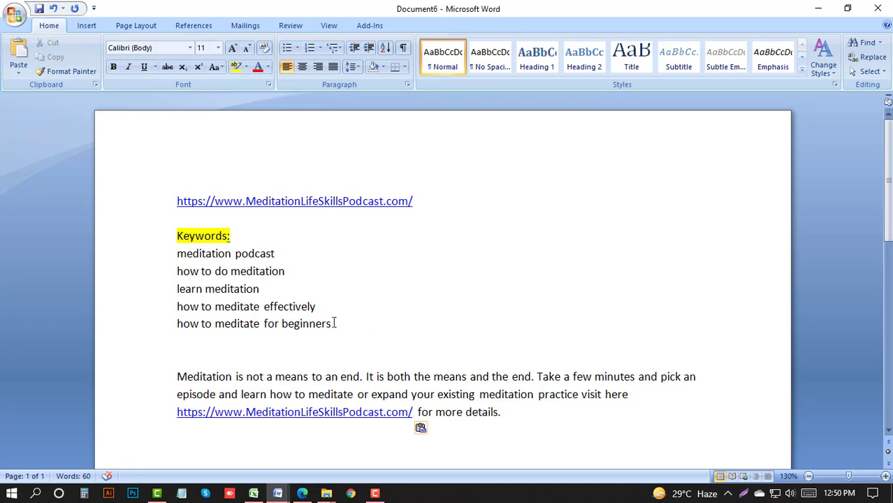
Copy the five meditation keywords and paste them on a new line below the description.
drag(331, 324, 199, 255)
key(ctrl+c)
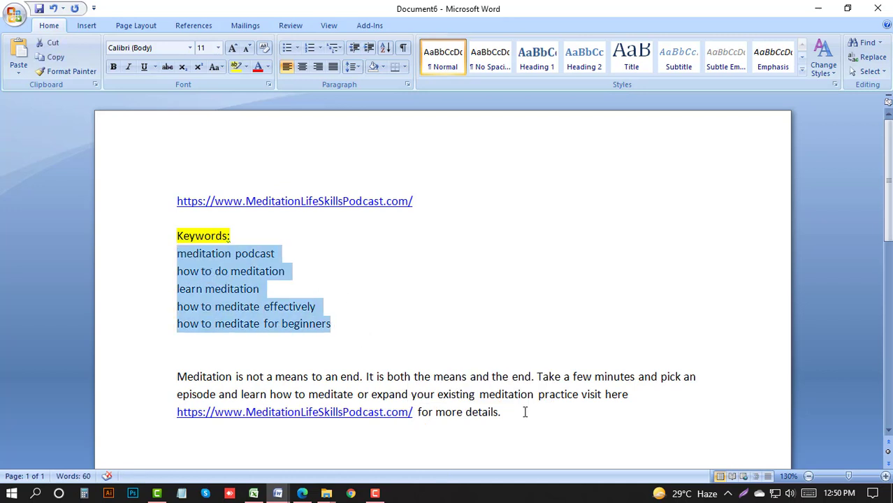
click(524, 423)
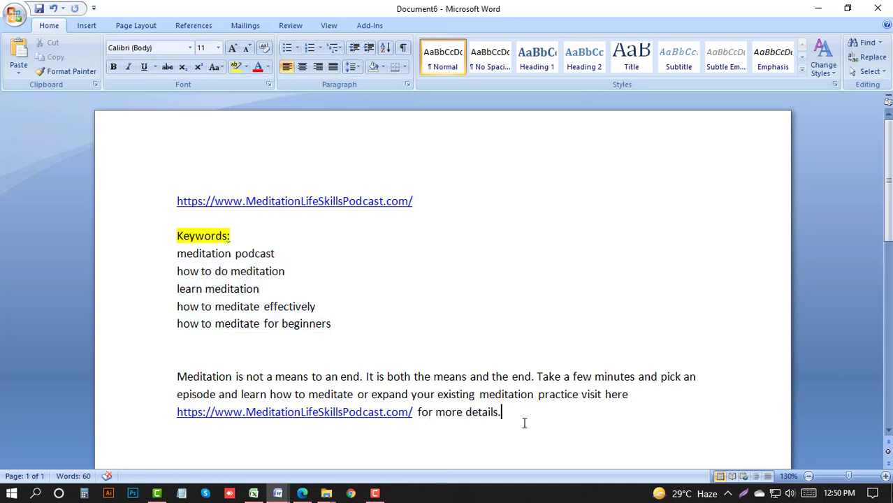
key(Return)
key(ctrl+v)
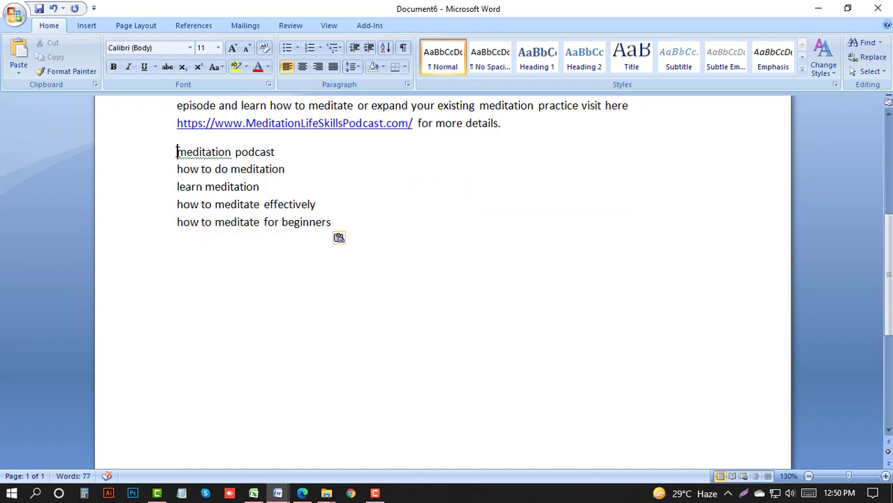
Add a # in front of each of the five keywords below the description.
click(176, 151)
text(#)
click(176, 169)
text(#)
click(176, 186)
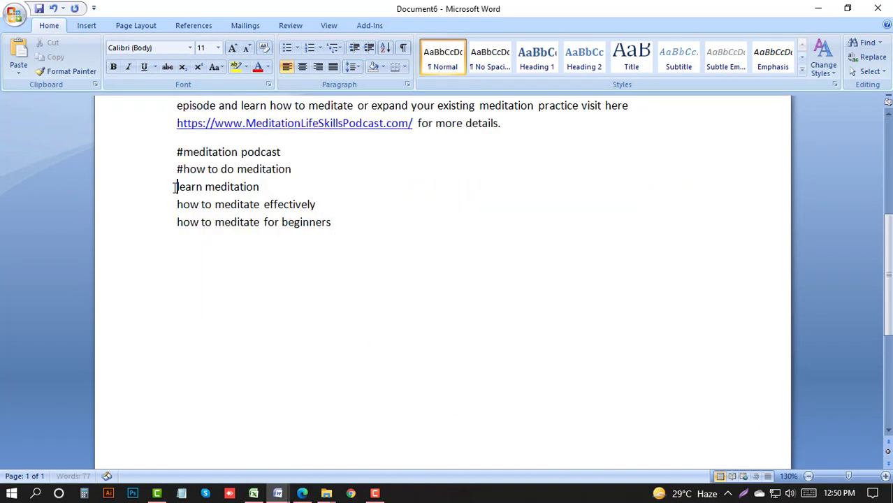
text(#)
click(176, 203)
text(#)
shift+click(176, 217)
click(175, 217)
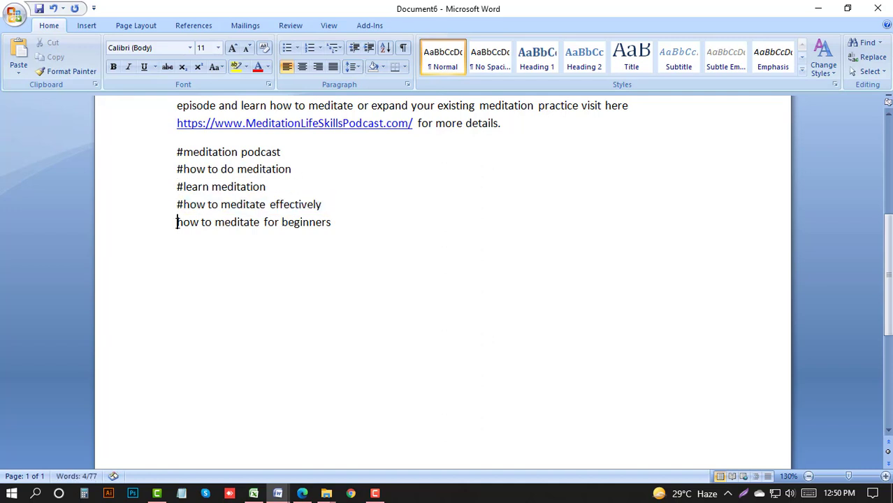
text(#)
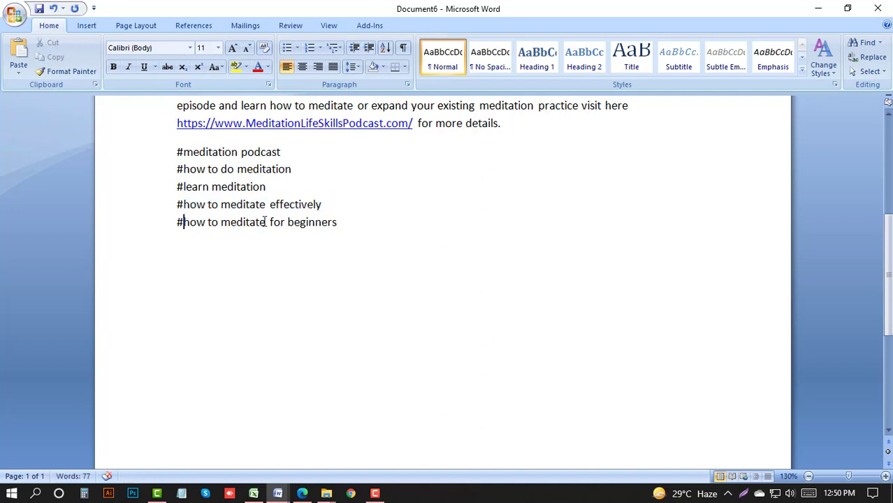
Remove the spaces inside all five hashtags so each is one word, from #meditationpodcast to #howtomeditateforbeginners.
click(242, 152)
key(BackSpace)
click(237, 169)
key(BackSpace)
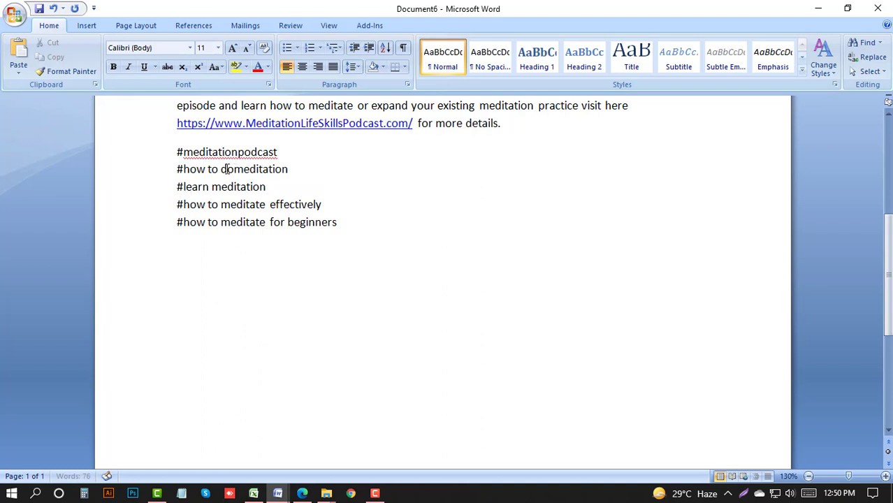
click(221, 169)
key(BackSpace)
click(208, 169)
key(BackSpace)
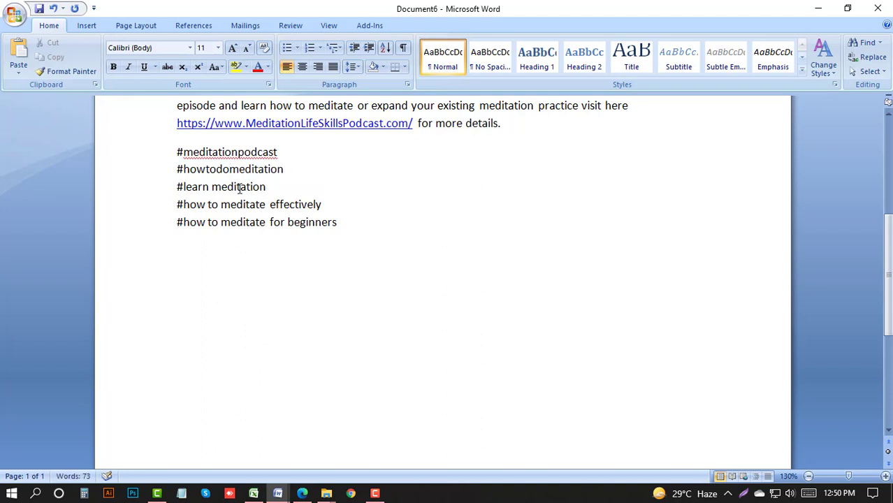
click(213, 186)
key(BackSpace)
click(221, 204)
key(BackSpace)
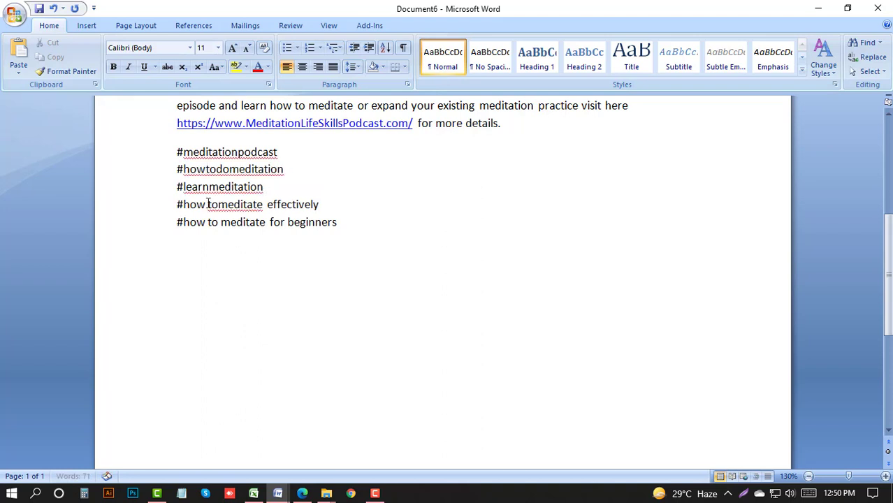
click(208, 204)
key(BackSpace)
click(266, 204)
key(BackSpace)
click(270, 221)
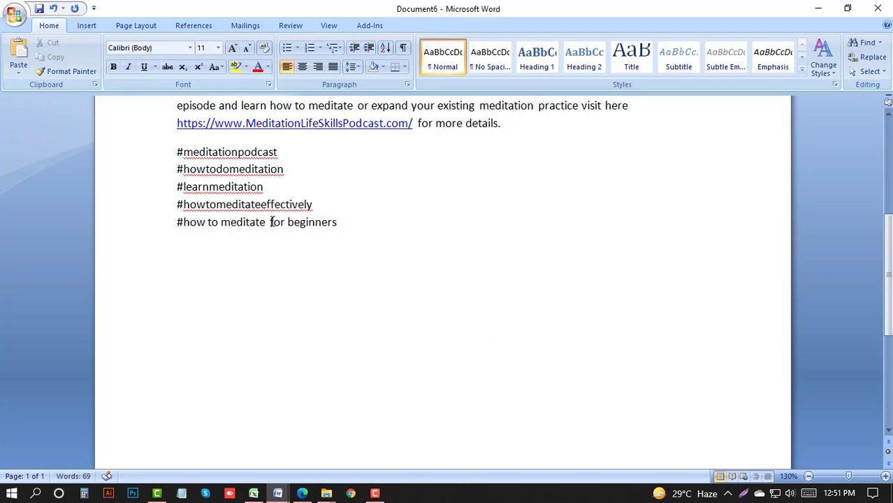
key(BackSpace)
click(285, 222)
key(BackSpace)
click(221, 222)
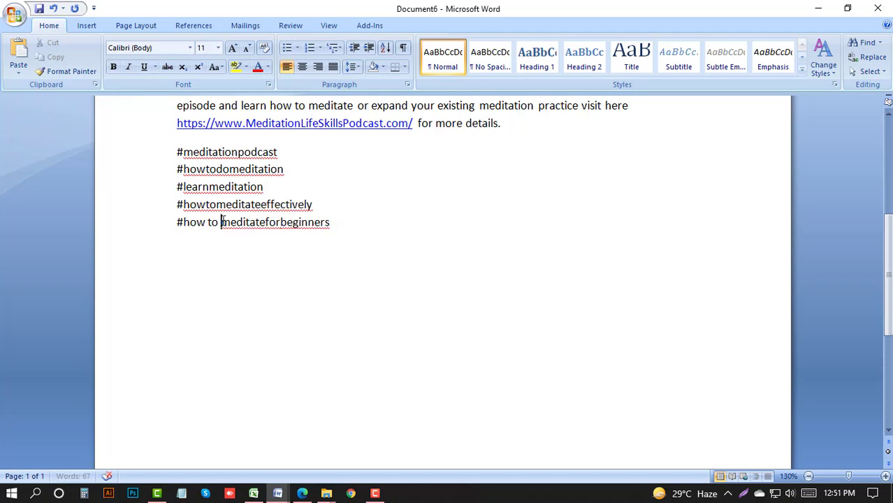
key(BackSpace)
click(207, 221)
key(BackSpace)
Review the website URL and the keyword list against the description and hashtags below them.
scroll(380, 242, up, 5)
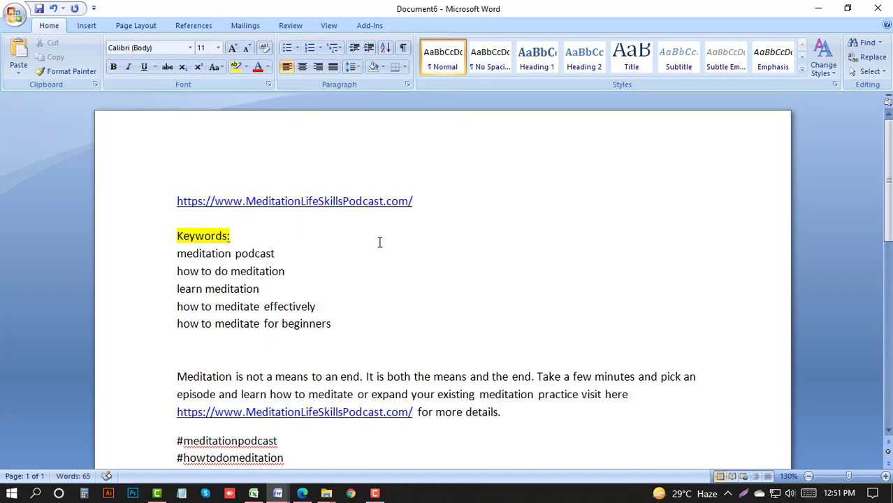
drag(414, 201, 168, 210)
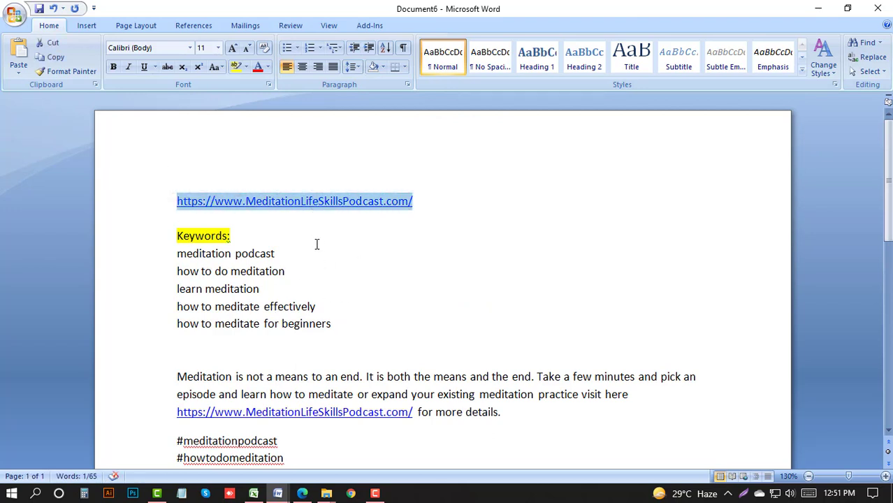
right_click(309, 206)
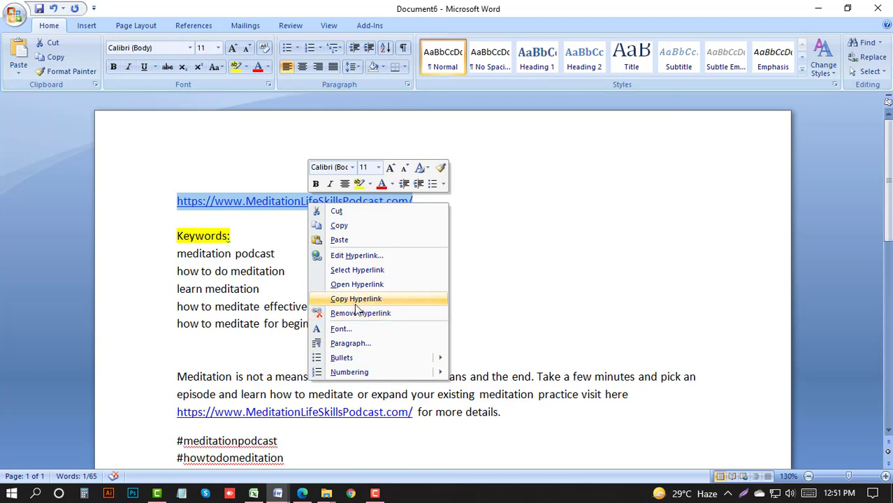
key(Escape)
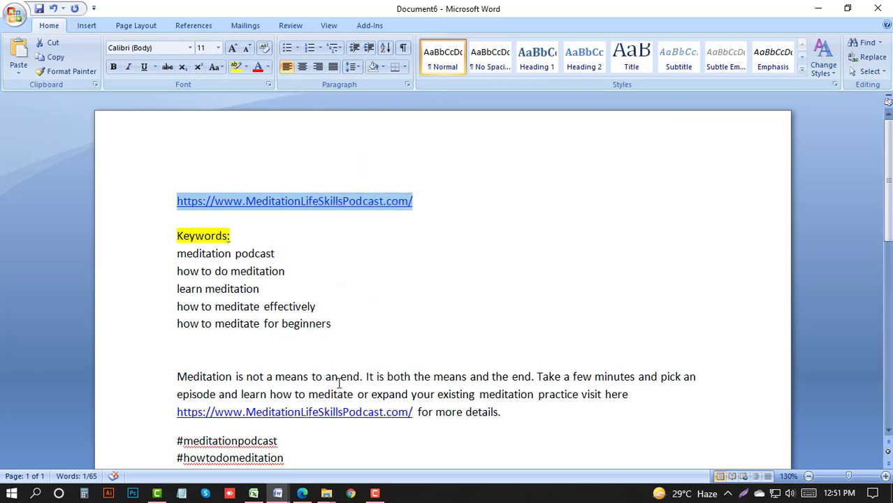
scroll(339, 383, down, 2)
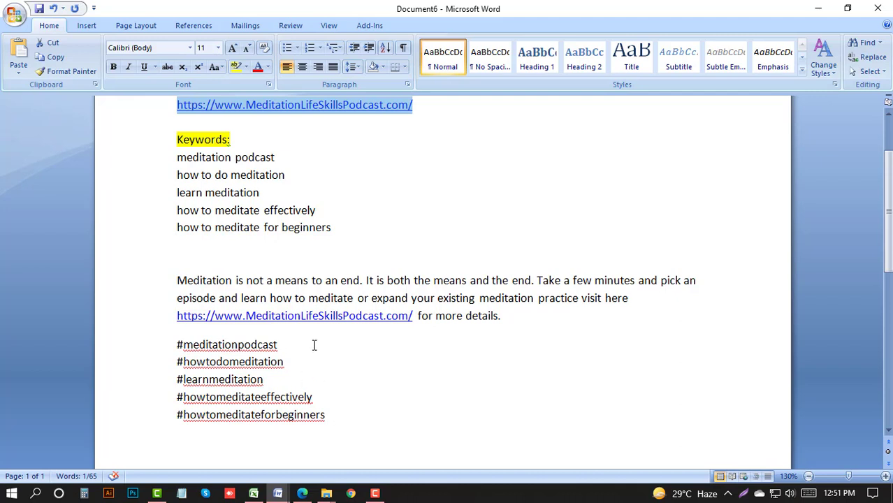
click(336, 226)
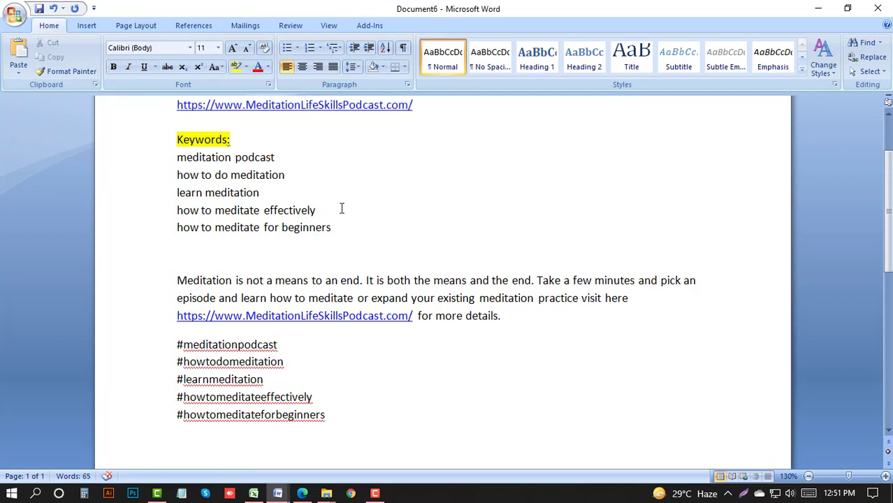
drag(291, 158, 167, 155)
drag(306, 182, 168, 174)
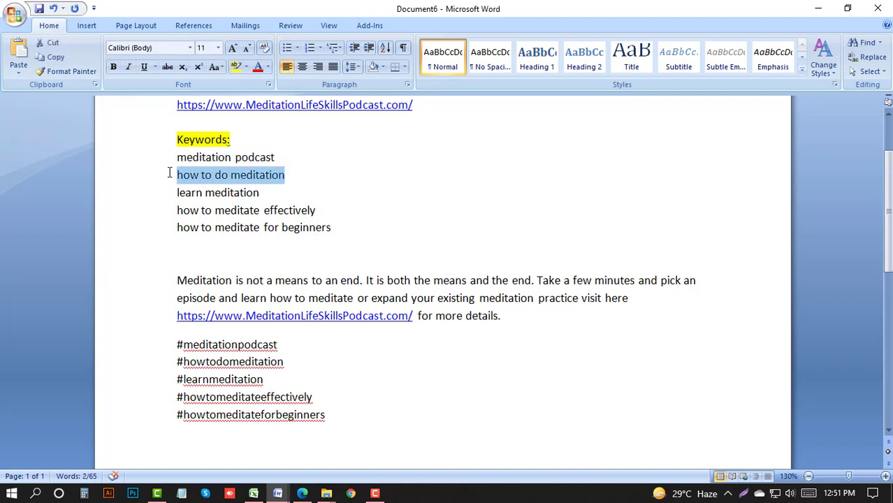
click(287, 178)
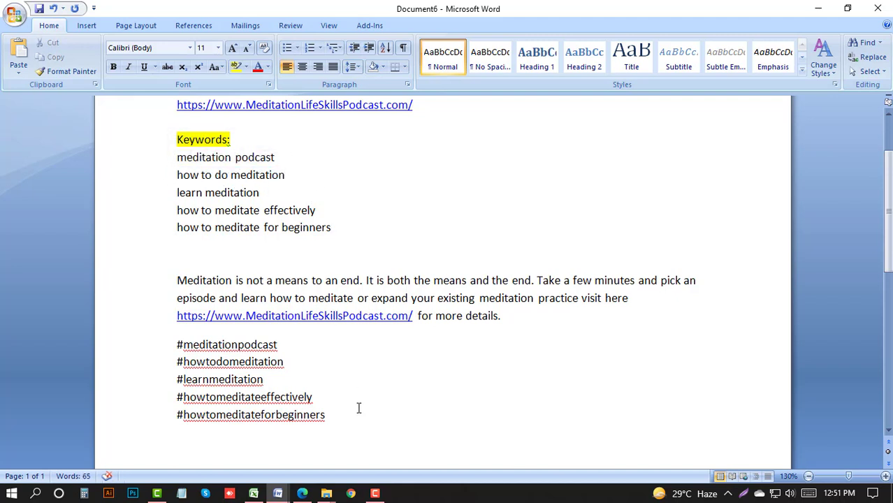
Remove the space after paragraphs from the description and the five hashtags.
drag(359, 424, 146, 282)
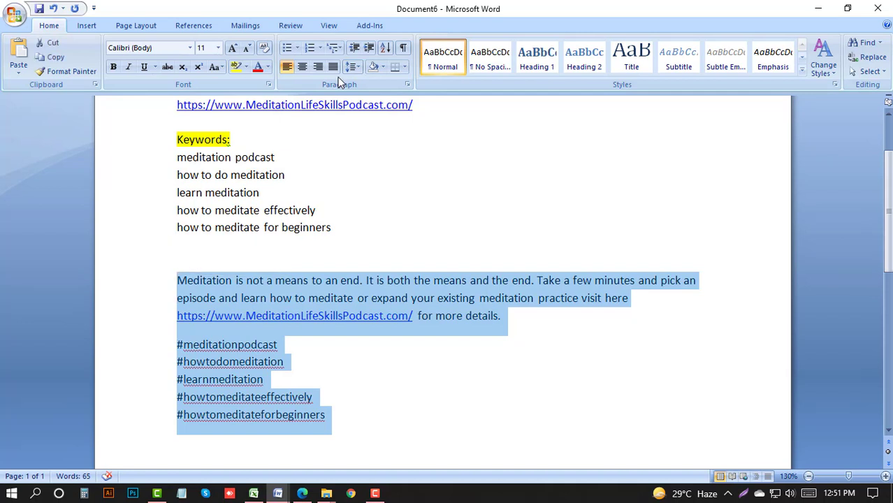
click(357, 66)
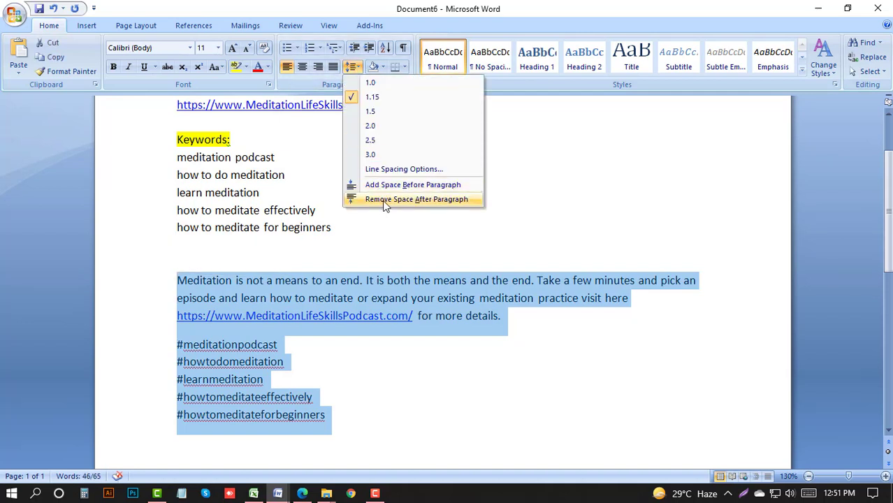
click(386, 199)
click(292, 385)
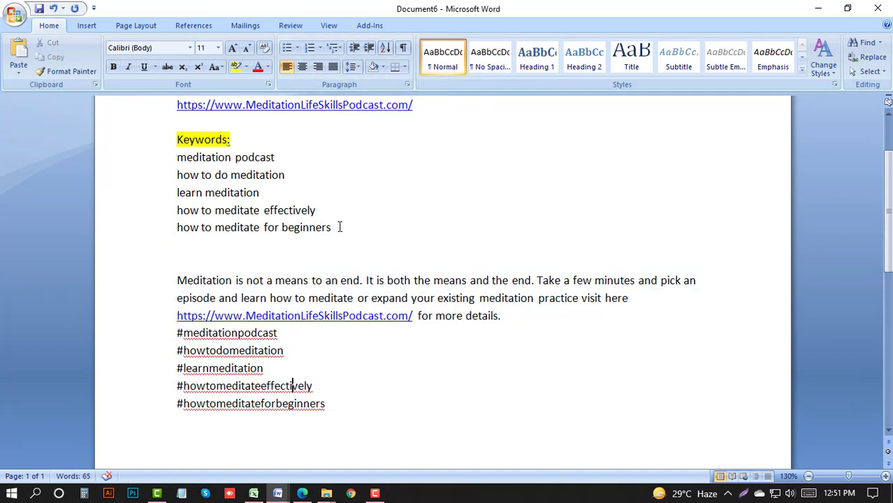
Copy the keyword "how to meditate for beginners" onto the line above the description as a title and make it bold.
drag(339, 227, 139, 226)
key(ctrl+c)
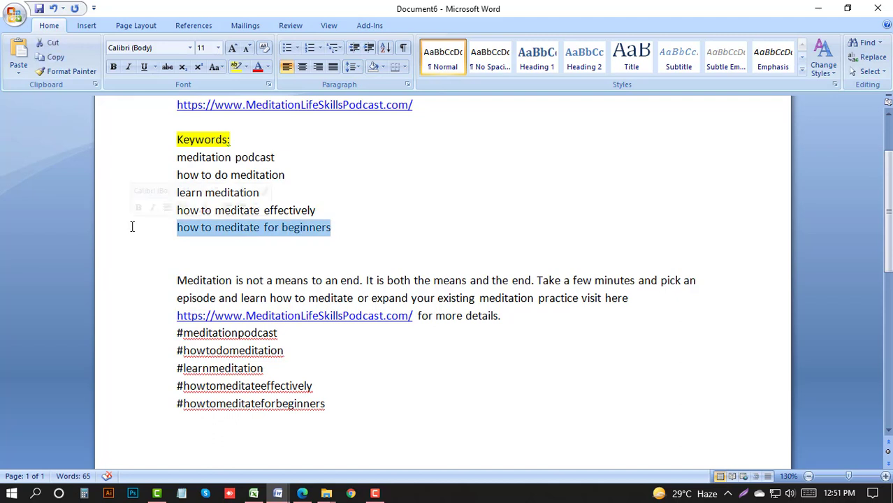
click(183, 270)
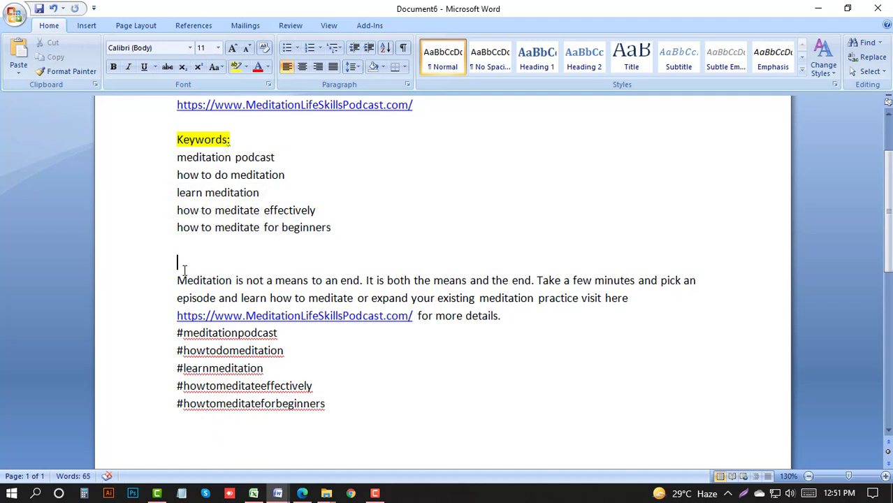
key(ctrl+v)
drag(340, 262, 153, 255)
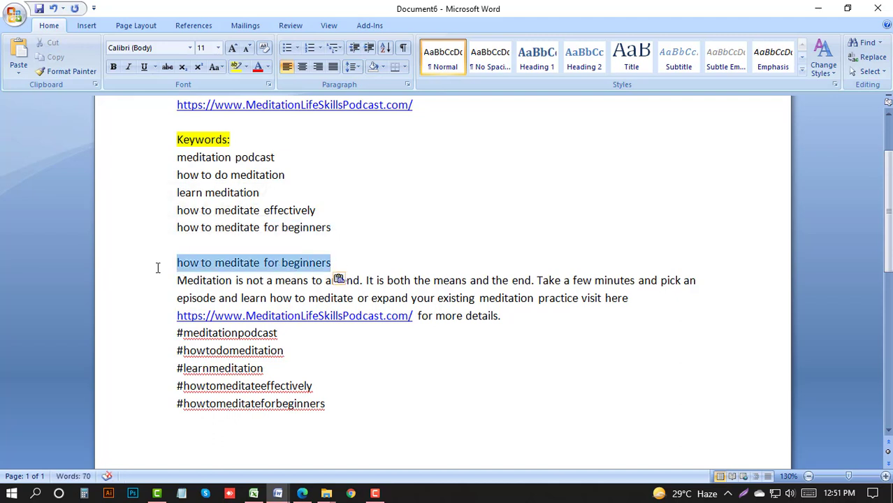
scroll(264, 241, up, 2)
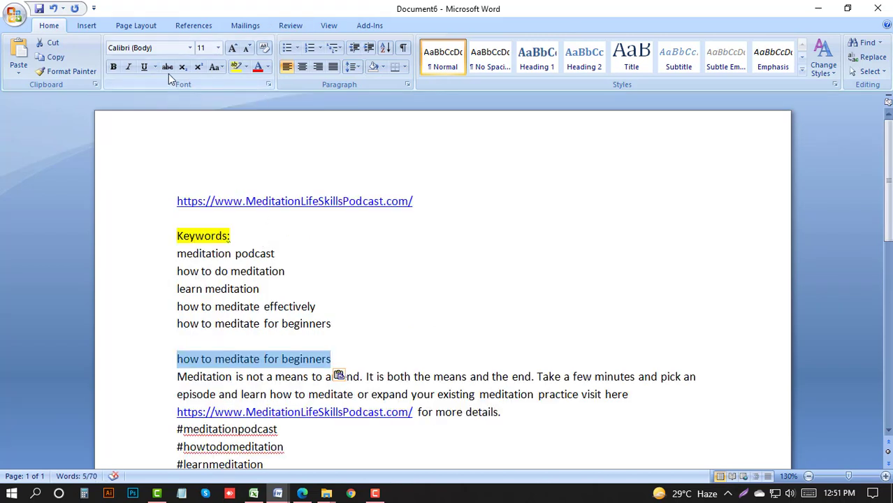
click(112, 66)
click(348, 364)
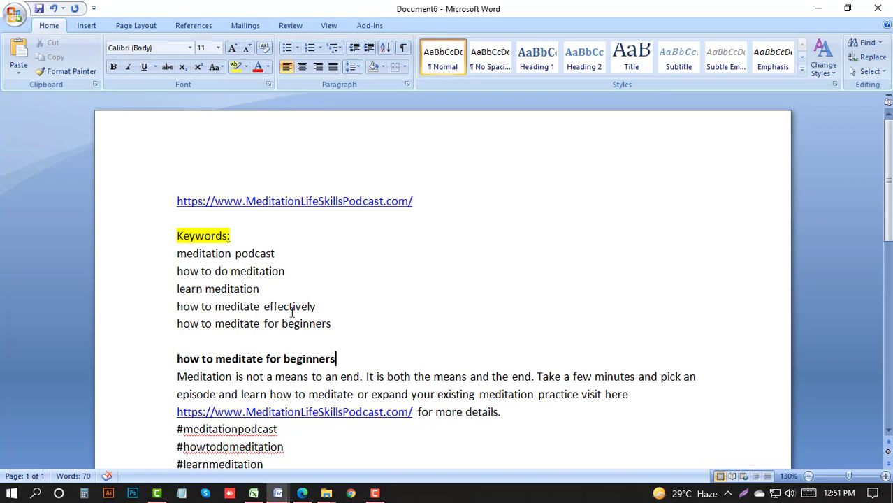
Add an extra blank line between the keyword list and the bold title.
drag(329, 301, 177, 306)
drag(335, 325, 176, 323)
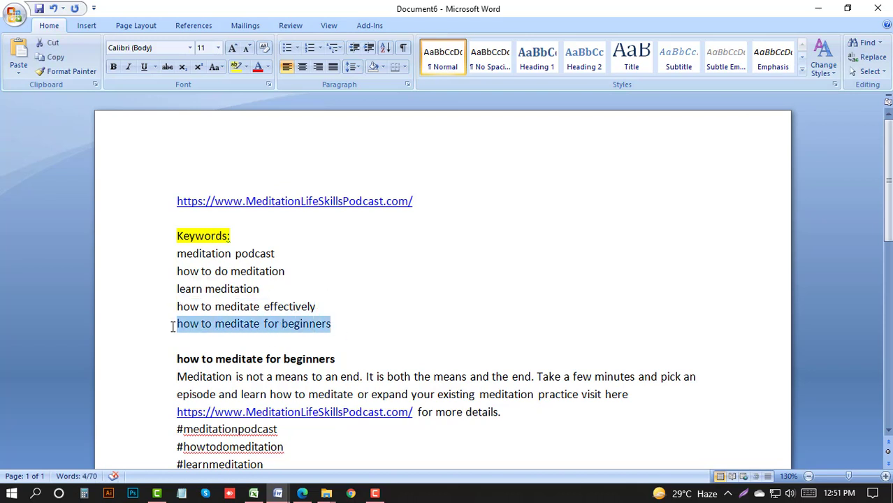
click(326, 358)
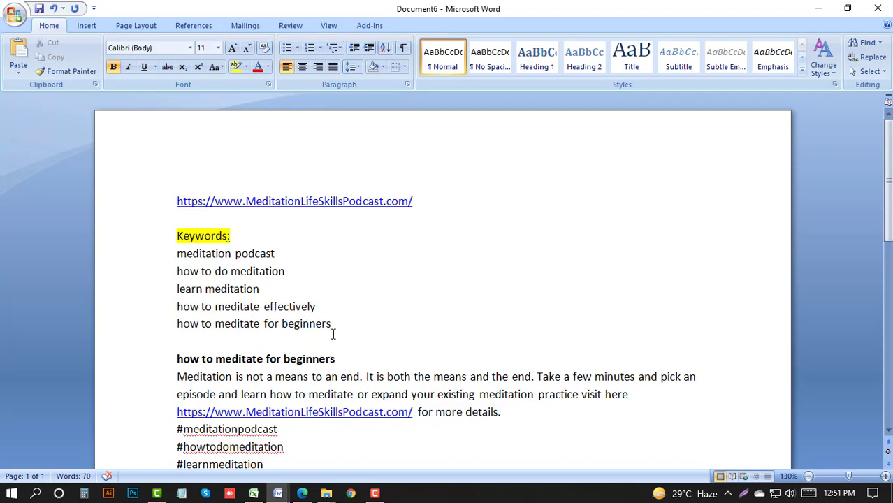
click(332, 334)
scroll(332, 334, down, 2)
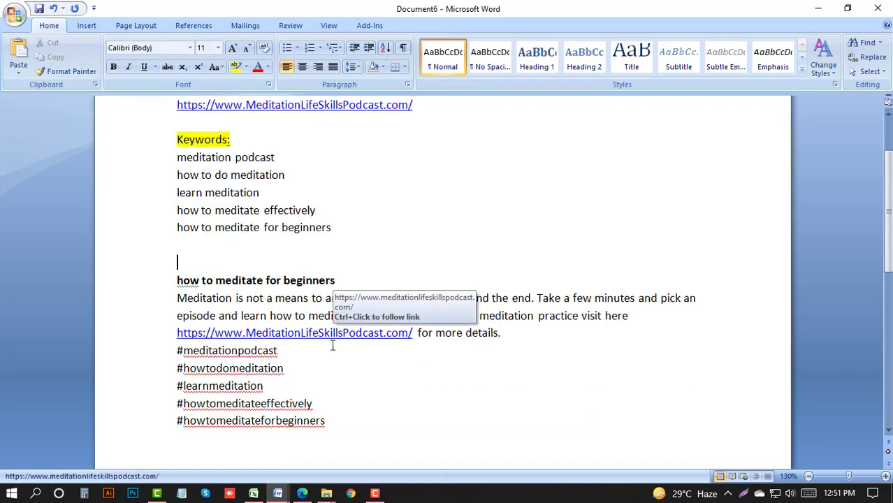
click(302, 493)
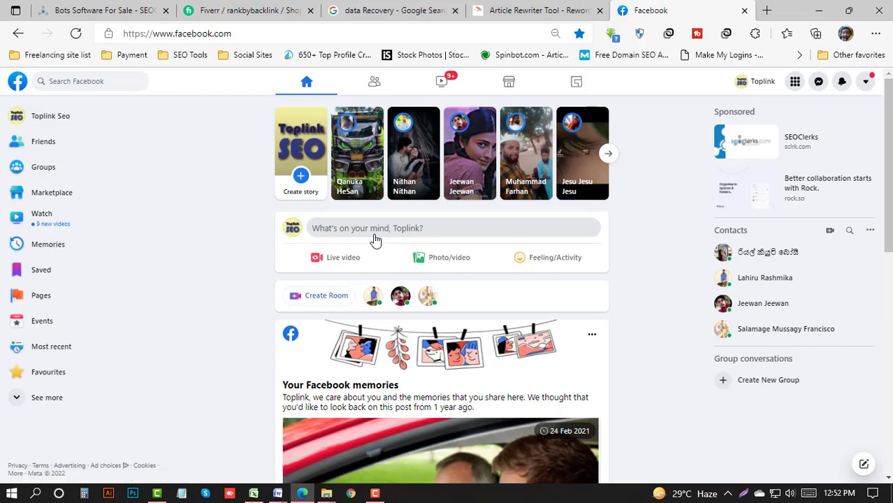
click(375, 239)
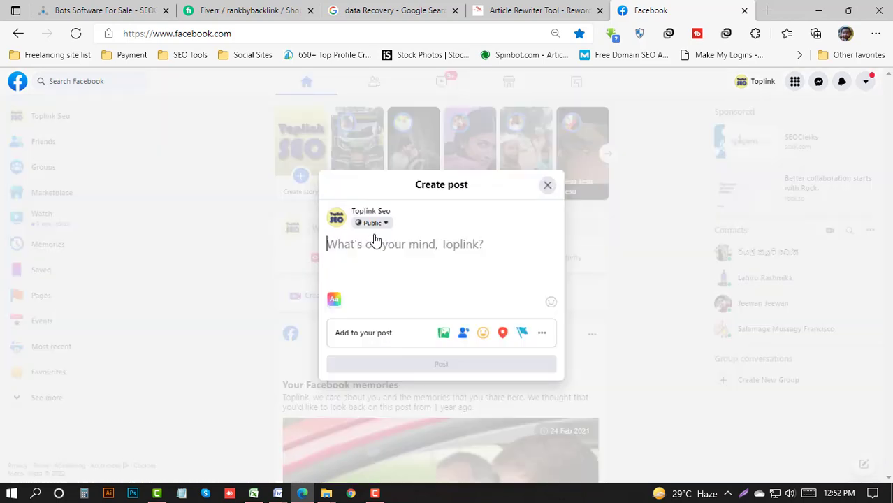
click(444, 335)
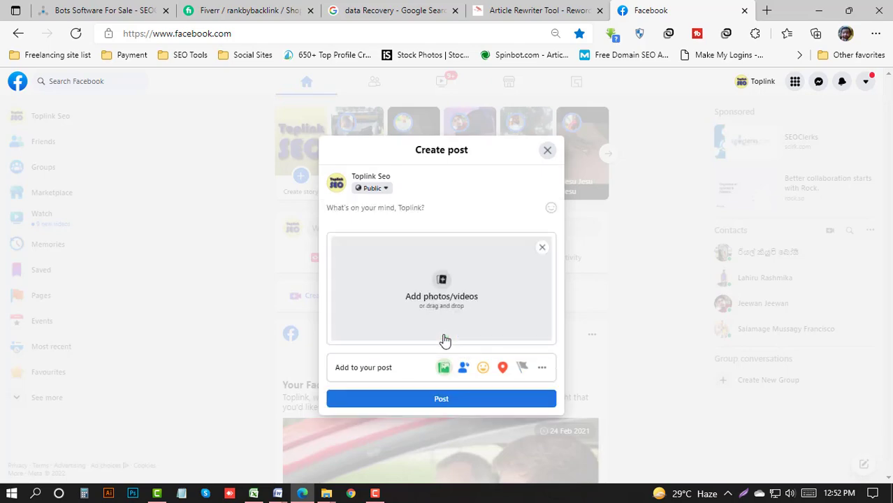
click(548, 153)
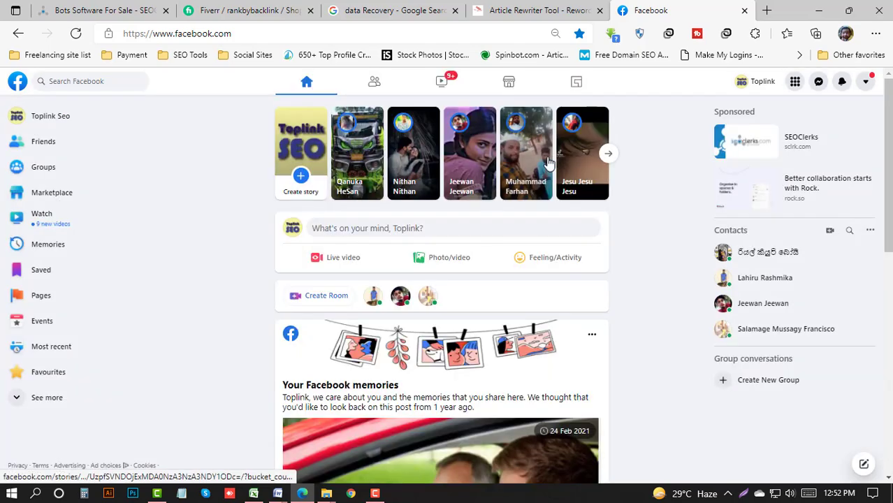
Switch to Document6 in Word and copy the keyword "meditation podcast" from the list.
click(277, 493)
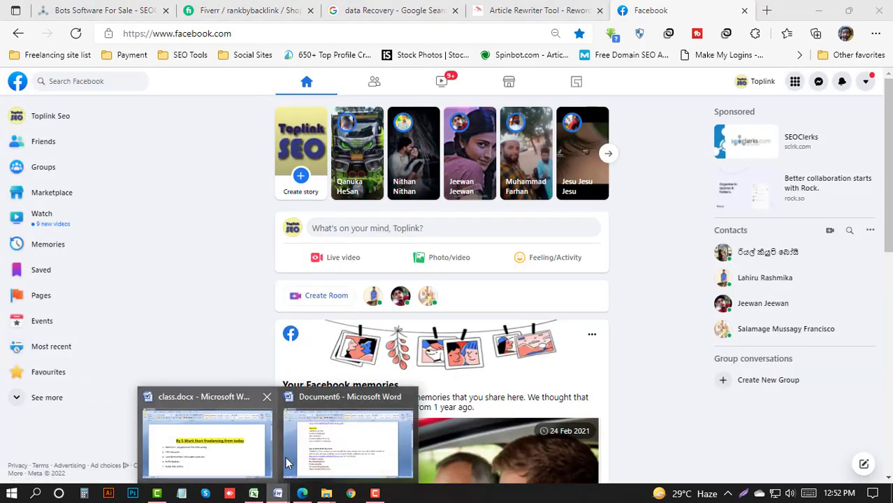
click(307, 447)
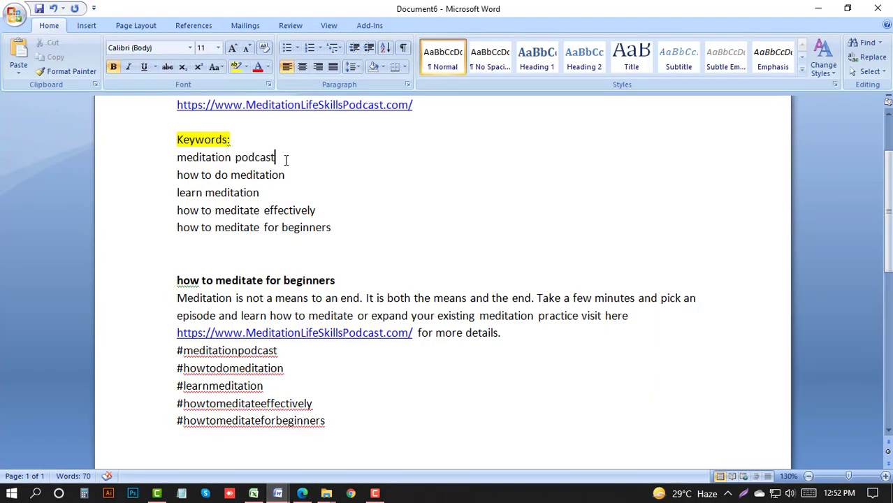
drag(286, 160, 111, 159)
key(ctrl+c)
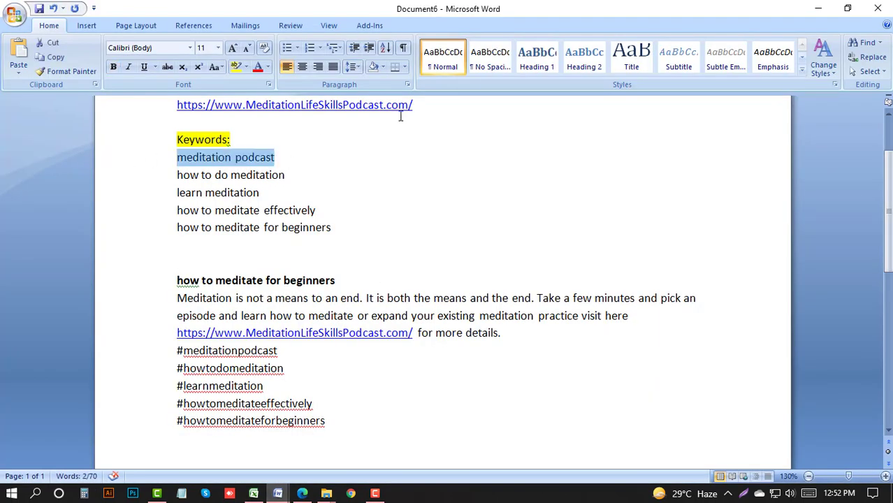
Switch to Edge and run a Bing image search for "meditation podcast" in place of the article rewriter page.
click(301, 494)
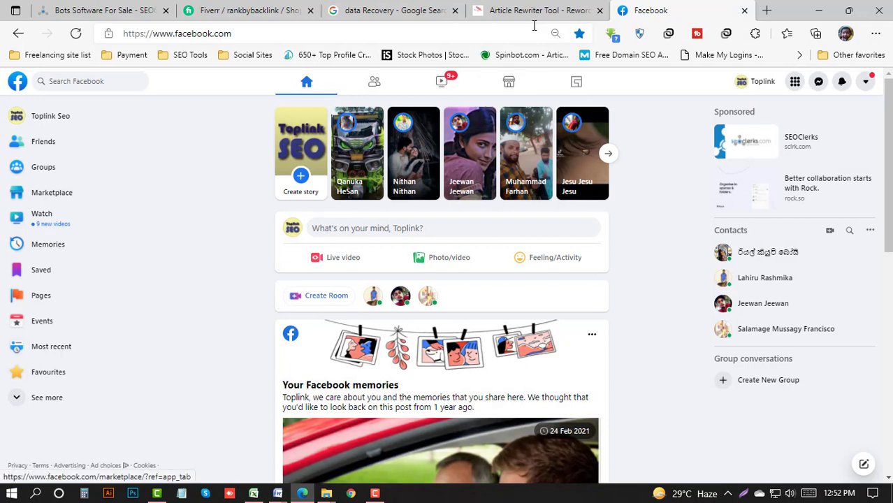
click(566, 8)
click(460, 33)
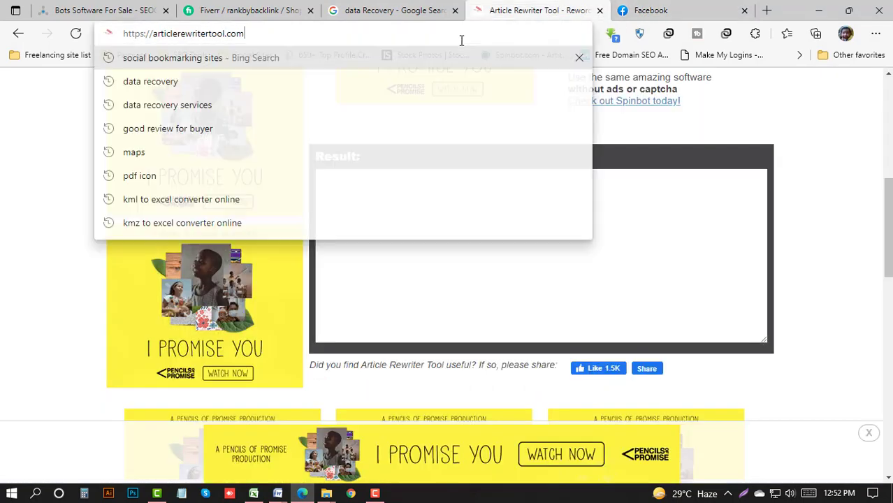
key(ctrl+v)
key(Return)
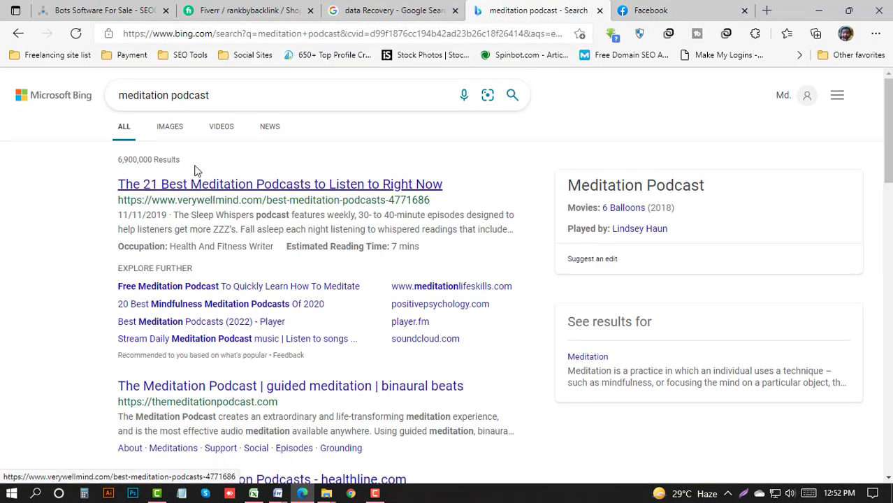
click(175, 126)
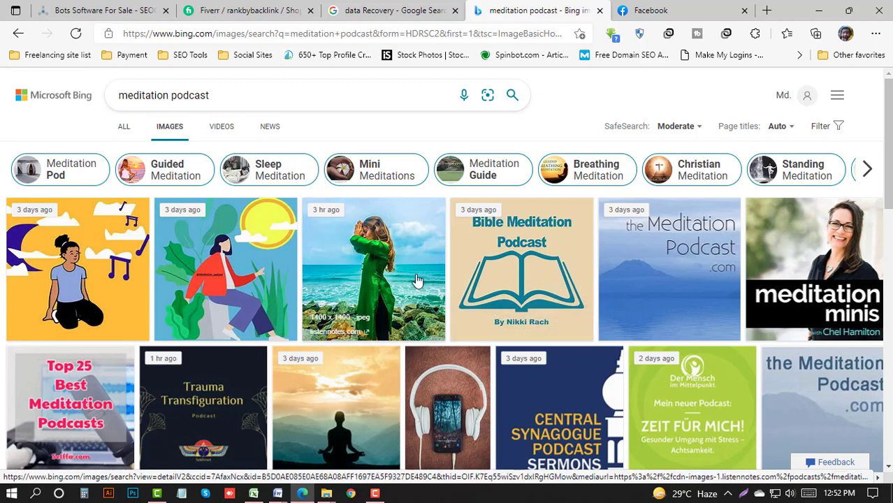
Open the first image result, the yellow illustration of a kneeling woman, and choose the Downloads folder for saving it.
click(120, 257)
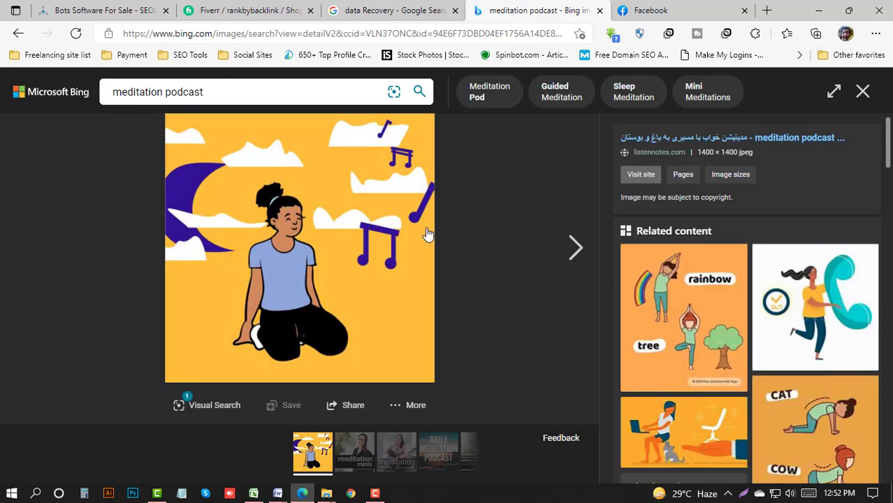
right_click(288, 196)
click(321, 227)
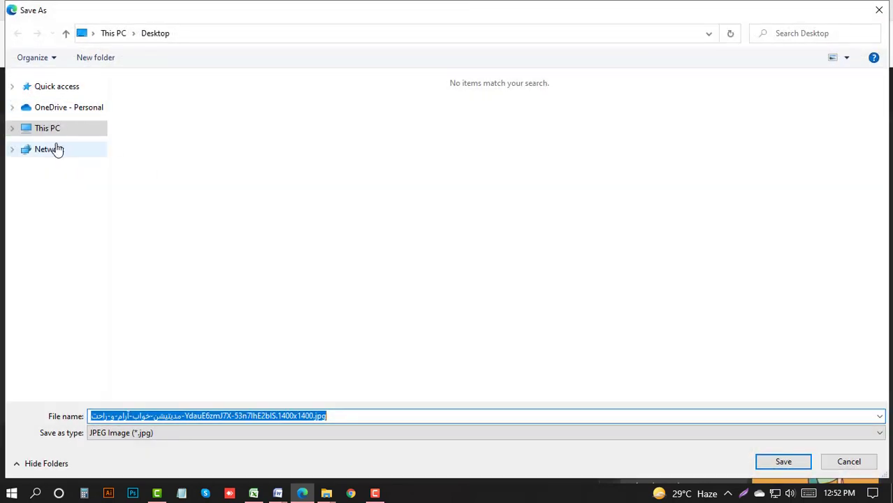
click(52, 136)
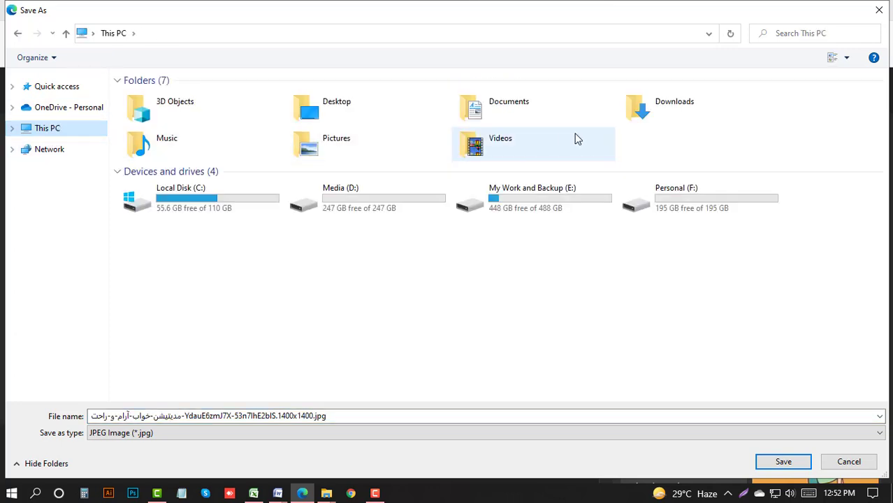
click(662, 115)
double_click(662, 115)
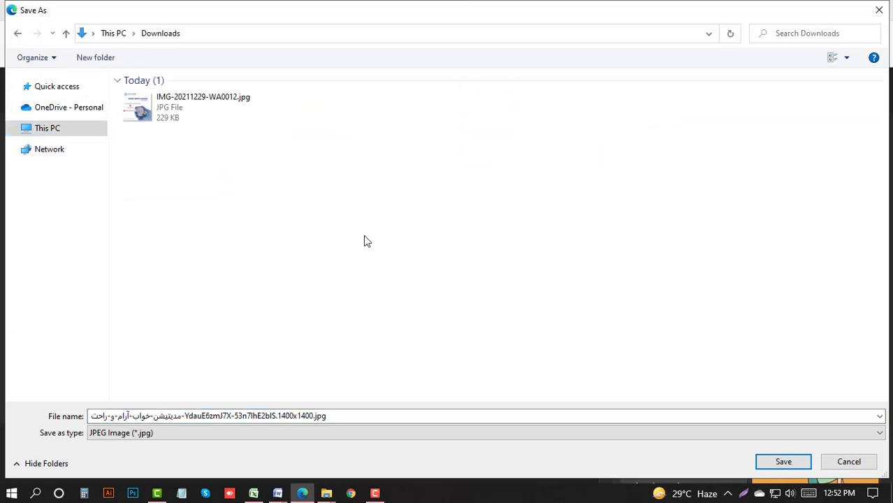
Delete the old image in Downloads and save the illustration under its name, IMG-20211229-WA0012.jpg, accepting the replacement.
click(168, 108)
key(Delete)
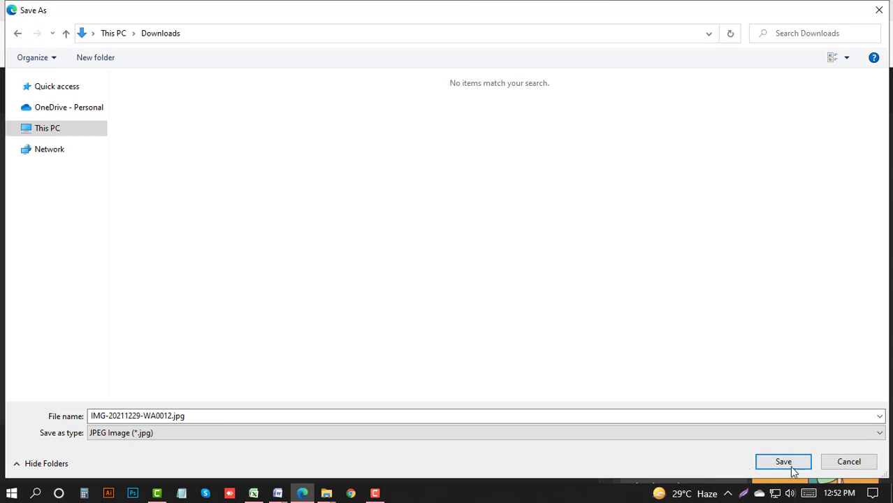
click(783, 463)
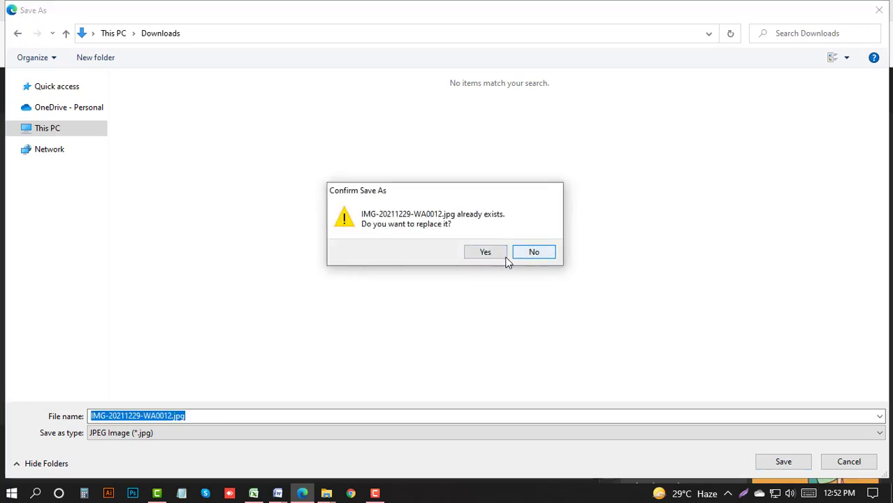
click(486, 255)
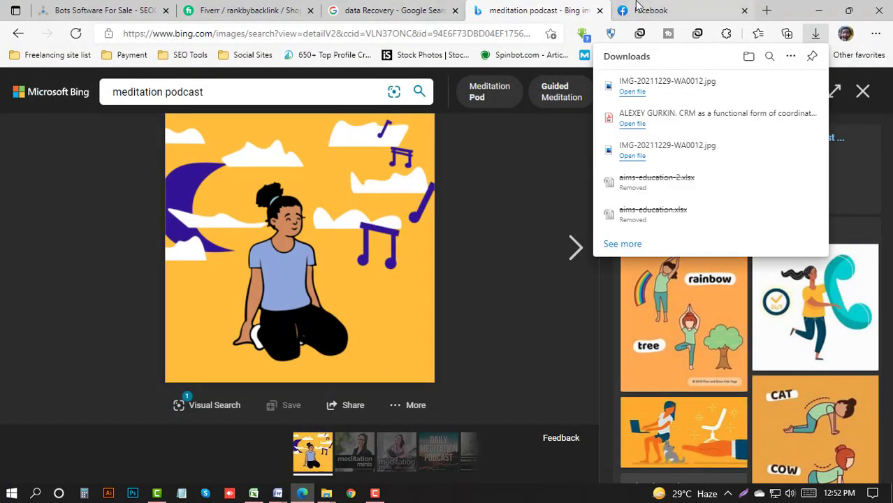
Start a new photo post on Facebook and attach IMG-20211229-WA0012.jpg from the Downloads folder.
click(681, 9)
click(389, 231)
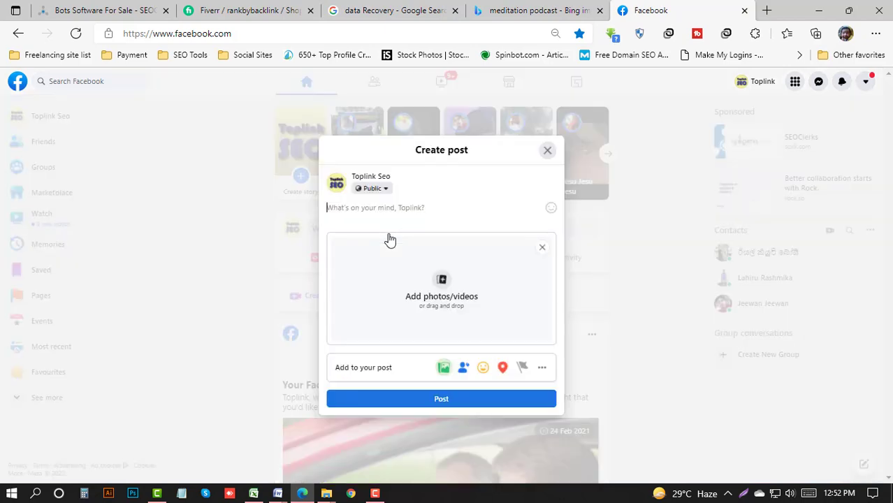
click(428, 304)
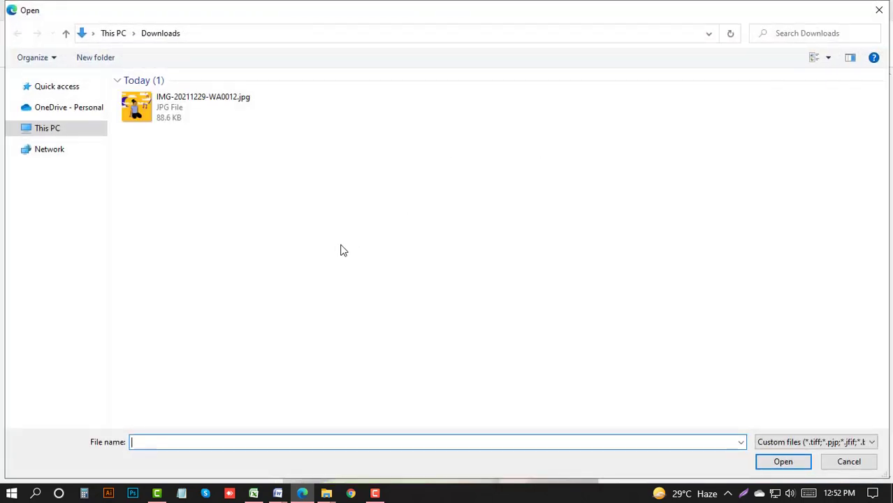
double_click(201, 96)
Switch to Document6 in Word and copy the text from the bold title through the last hashtag.
mouse_move(279, 498)
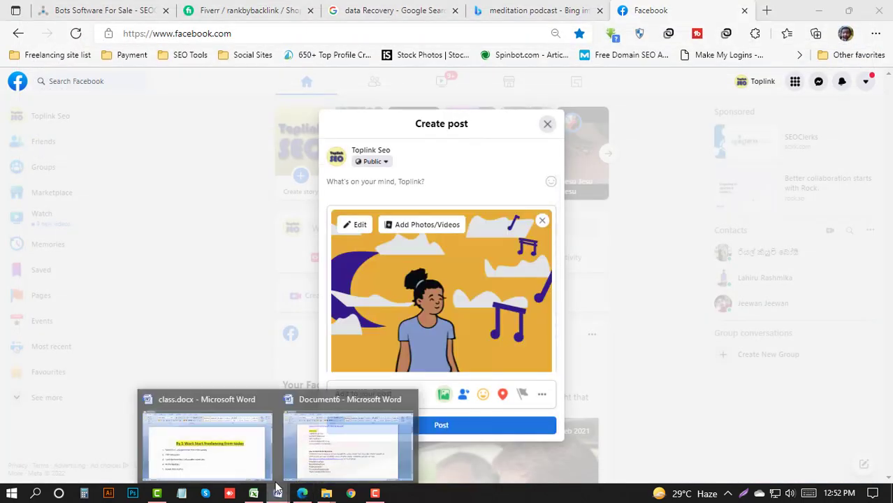
click(334, 438)
drag(327, 413, 132, 279)
key(ctrl+c)
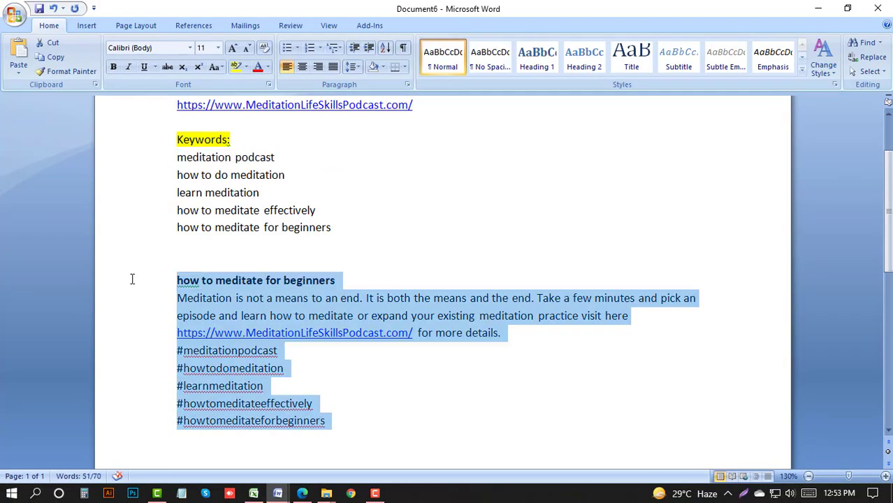
Return to the Facebook post in Edge, paste the copied title, description and hashtags as its text, and review the draft.
key(alt)
key(alt+Tab)
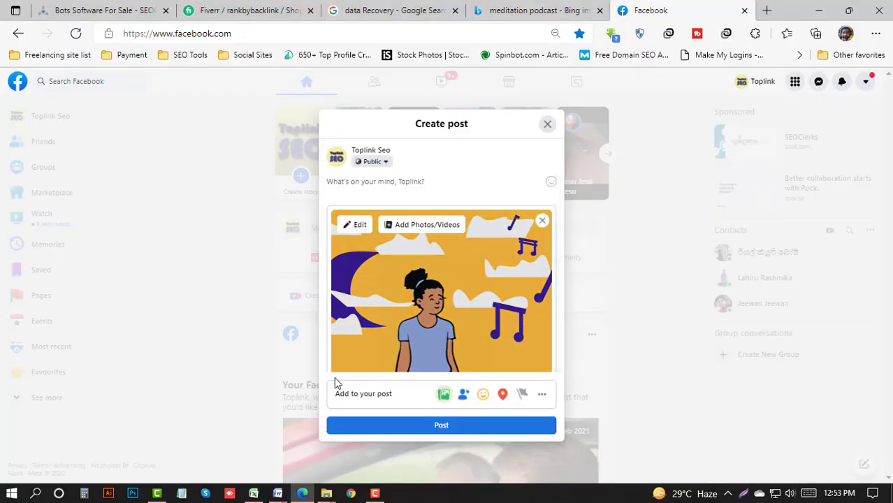
scroll(357, 374, down, 2)
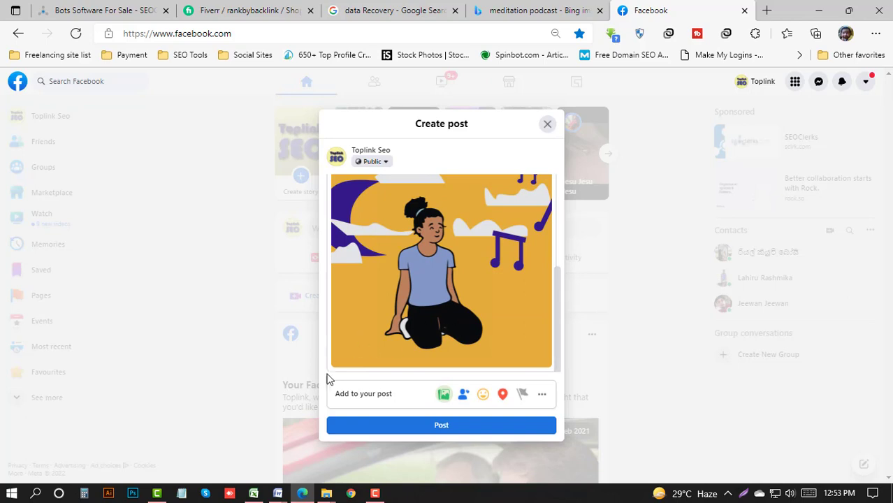
scroll(436, 370, up, 2)
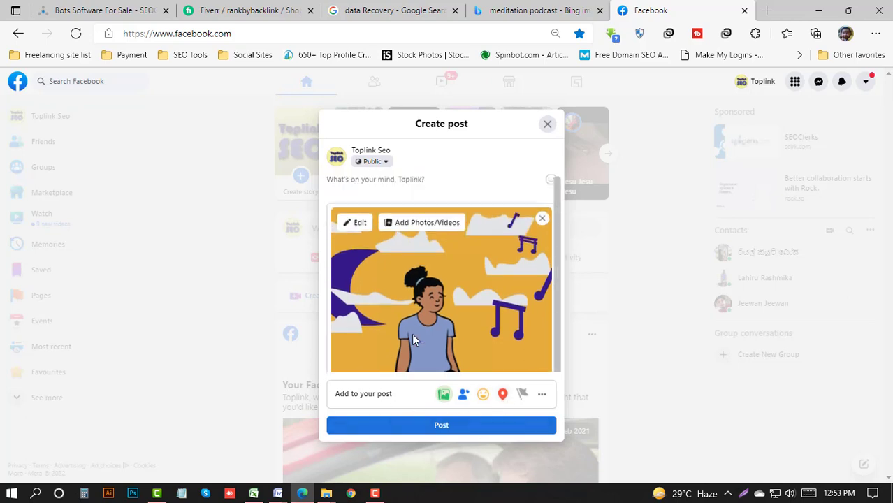
click(382, 184)
key(ctrl+v)
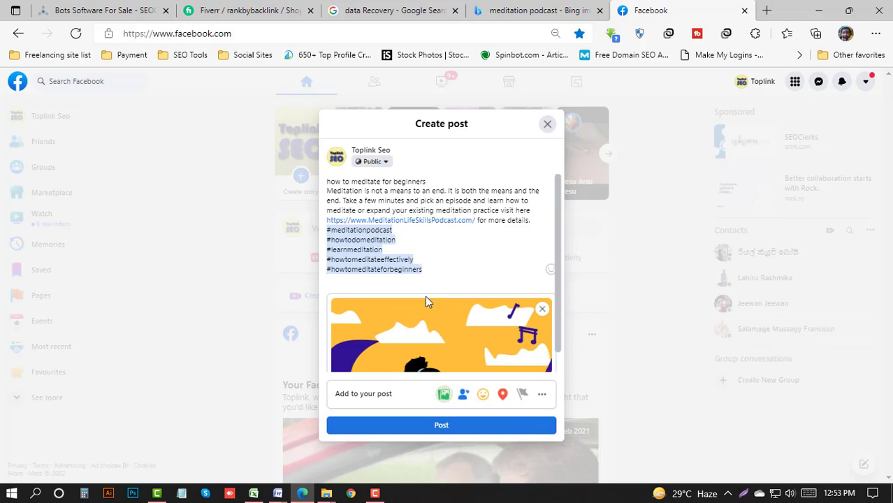
scroll(443, 336, down, 2)
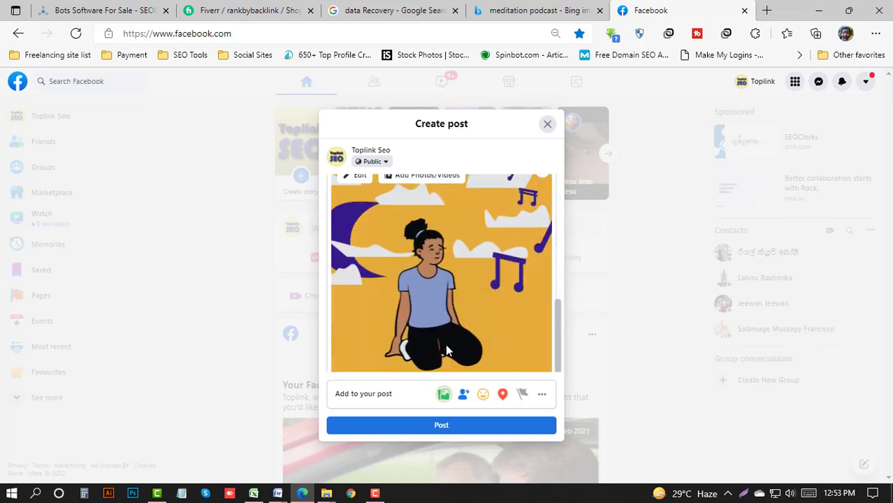
scroll(445, 346, up, 3)
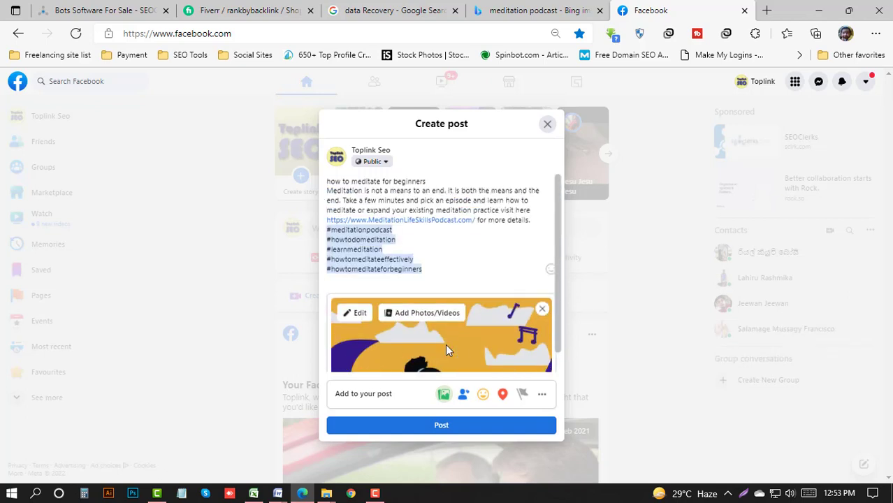
Check the audience options, keep the post set to Public, and publish it.
click(388, 163)
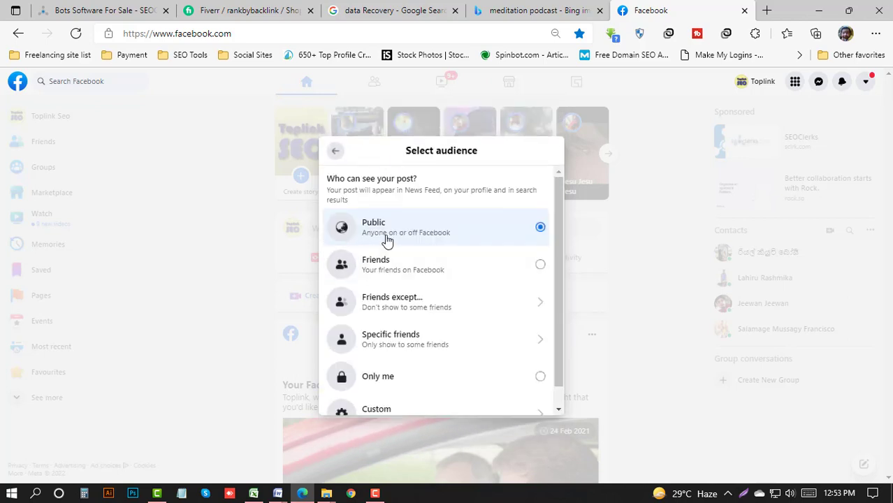
click(335, 151)
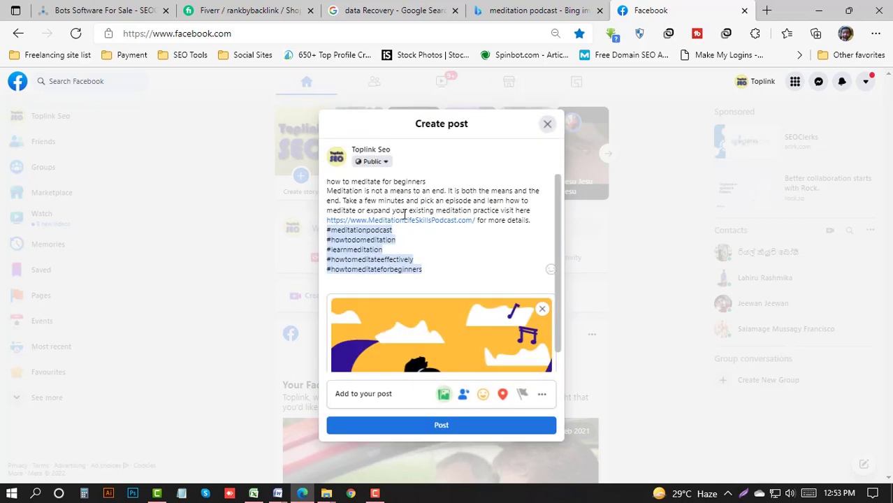
scroll(423, 241, down, 4)
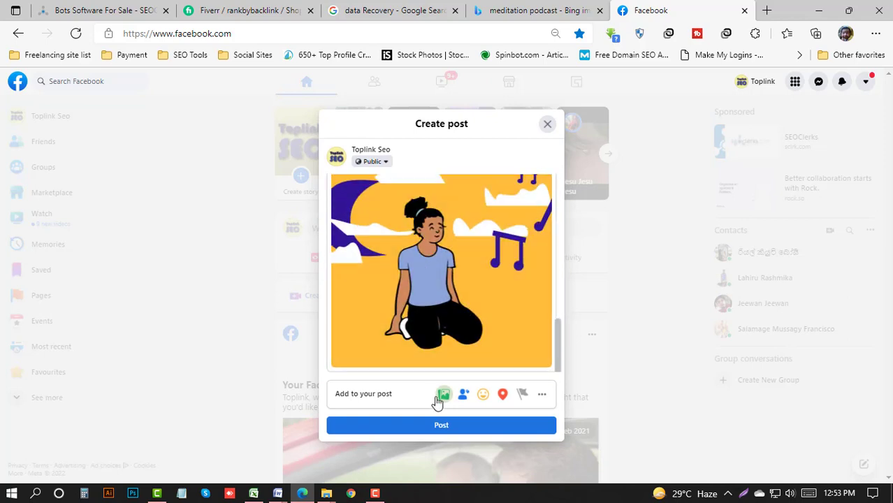
scroll(442, 392, up, 5)
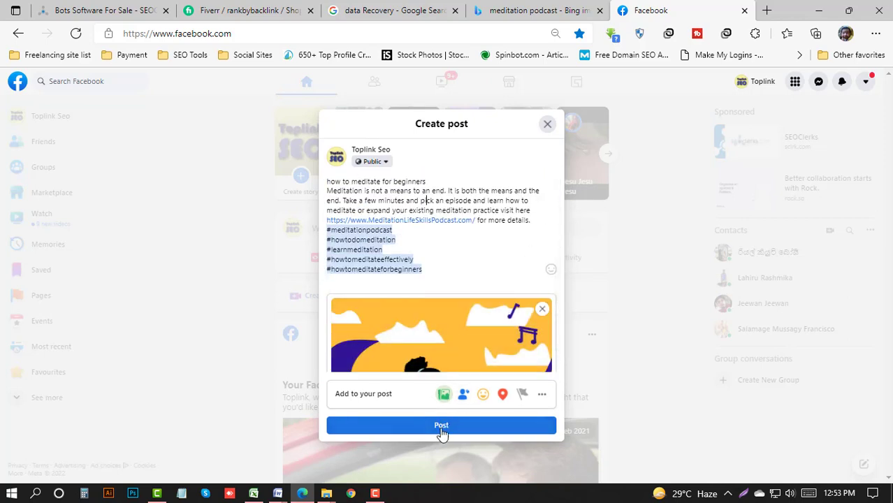
click(441, 428)
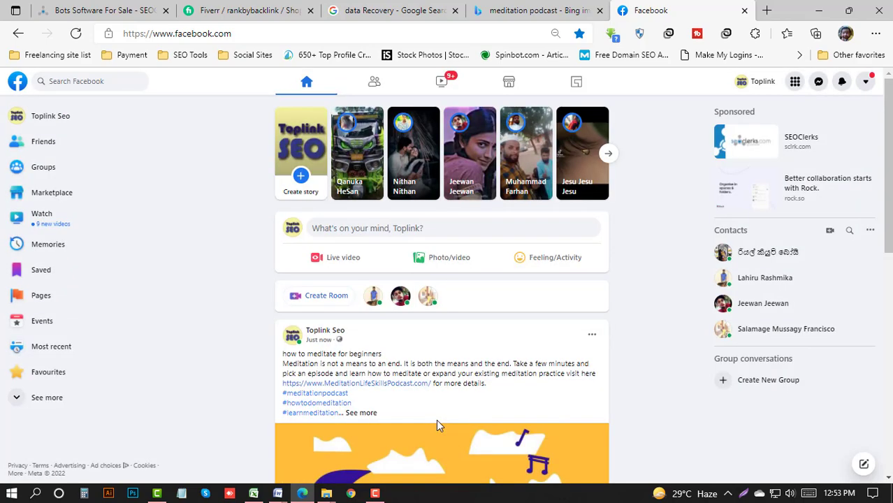
Open the newly published meditation post on its own page and copy its web address.
scroll(451, 378, down, 2)
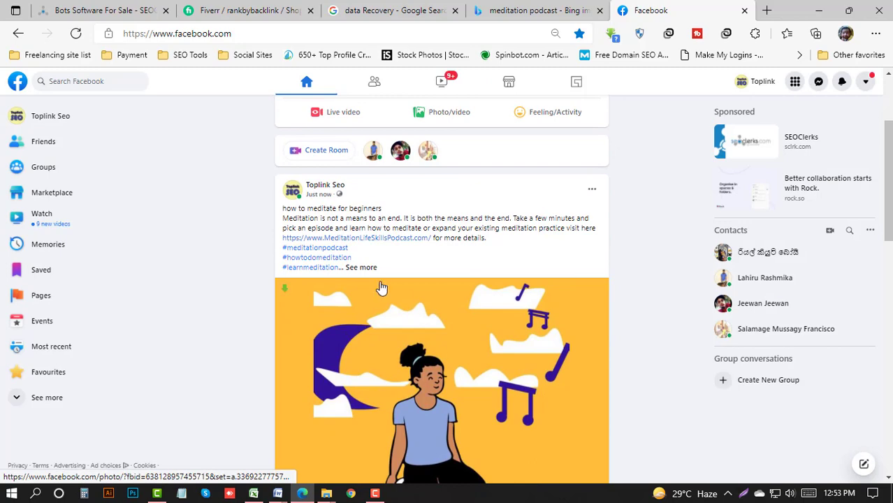
scroll(381, 288, down, 10)
scroll(378, 288, up, 9)
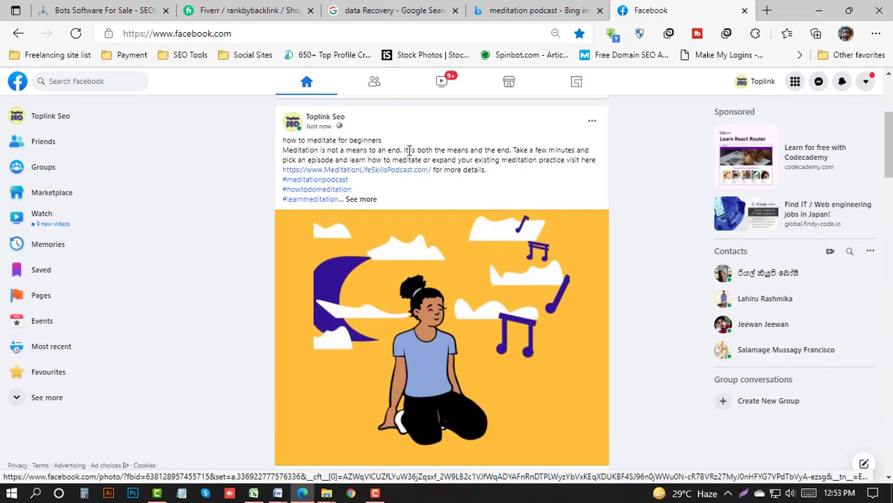
click(287, 33)
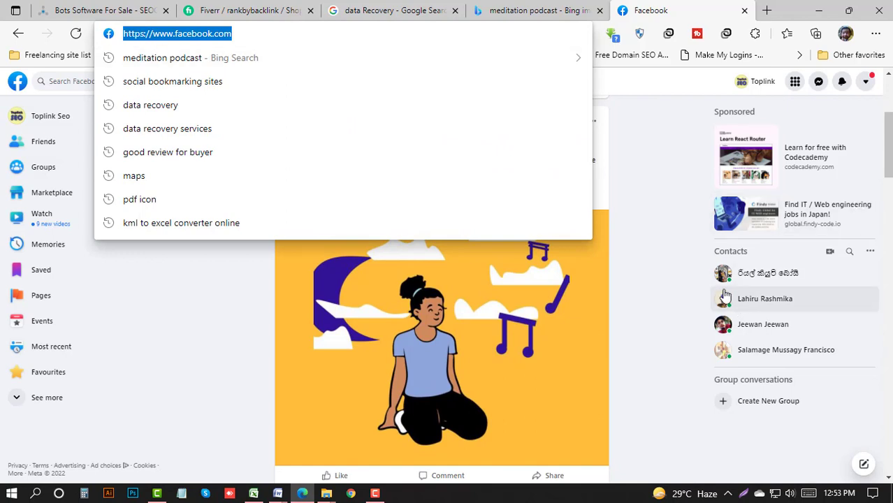
click(576, 253)
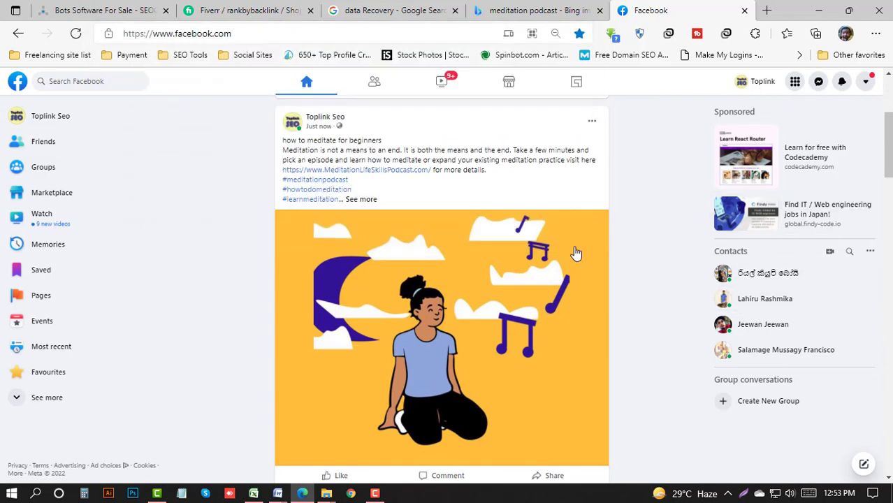
click(320, 133)
click(358, 33)
key(ctrl+c)
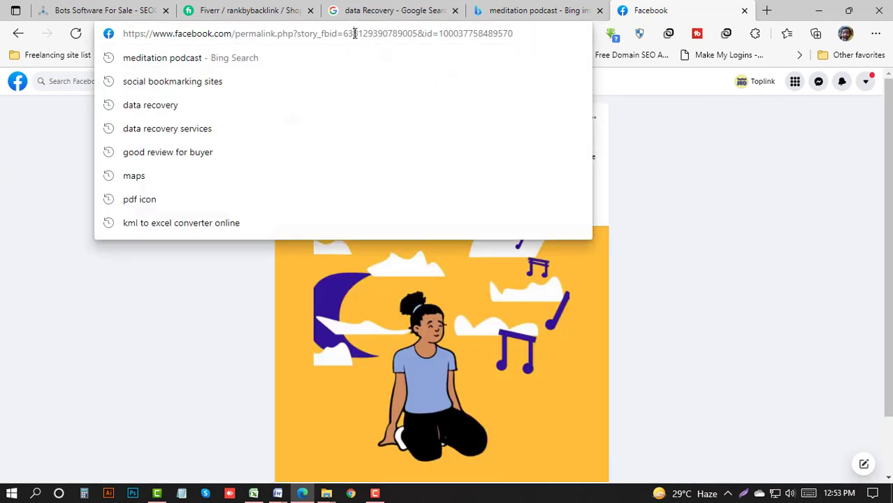
Load the copied post link in a new InPrivate window, examine how the post looks when logged out, and close the window.
click(875, 33)
click(787, 61)
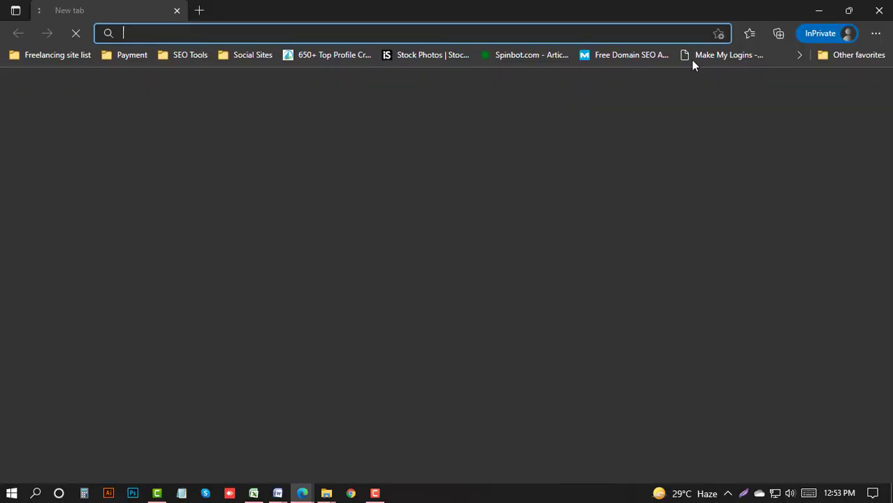
key(ctrl+v)
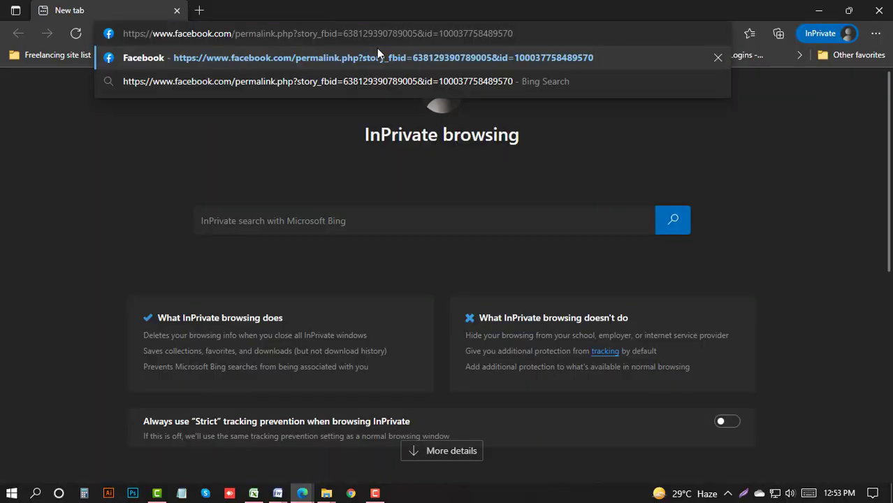
key(Return)
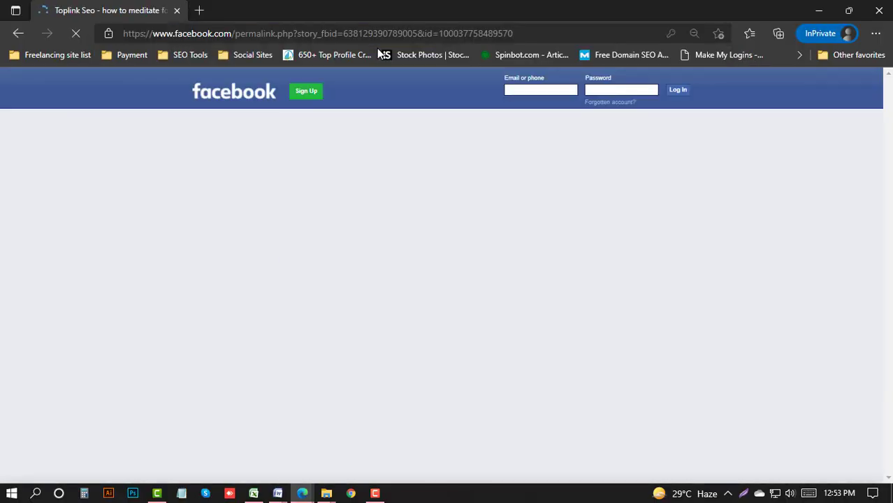
scroll(444, 254, down, 2)
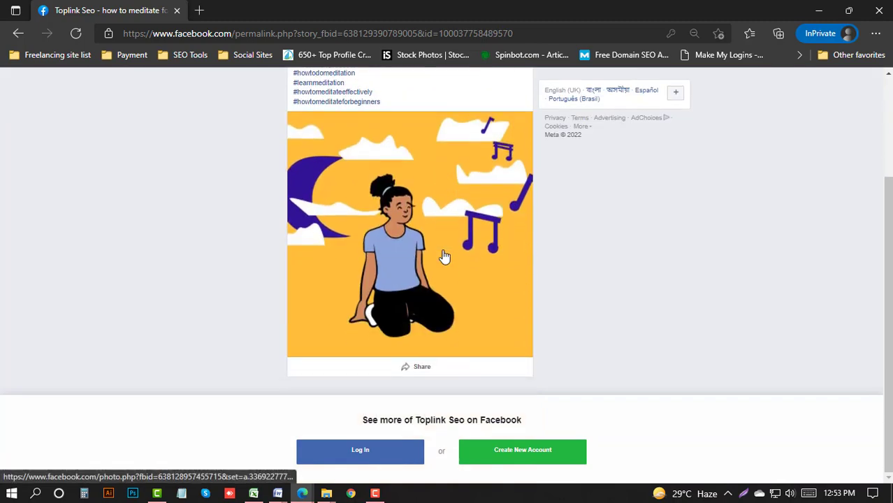
scroll(442, 253, up, 2)
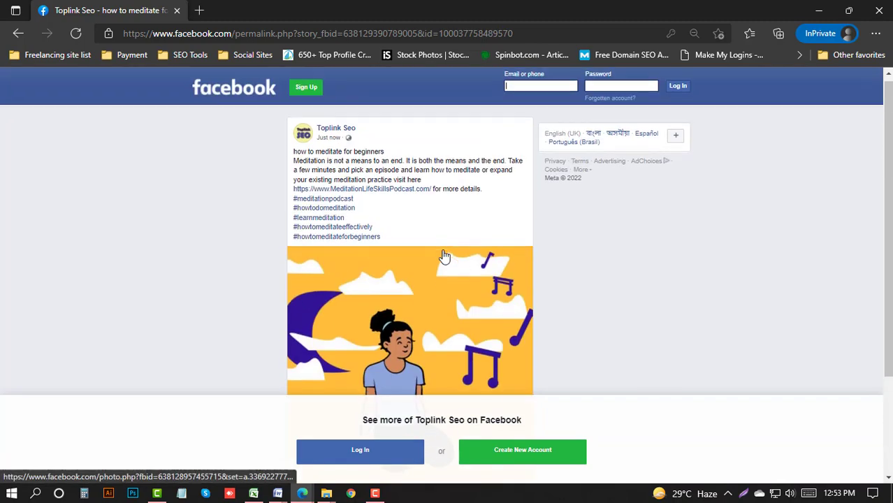
click(879, 10)
Switch to the Excel report and paste the copied Facebook post link into cell D11.
click(257, 494)
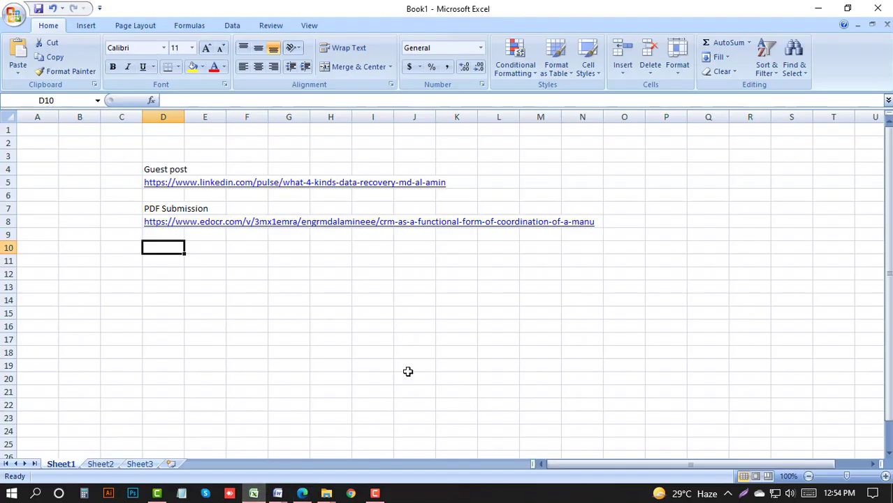
click(167, 233)
double_click(167, 233)
click(163, 255)
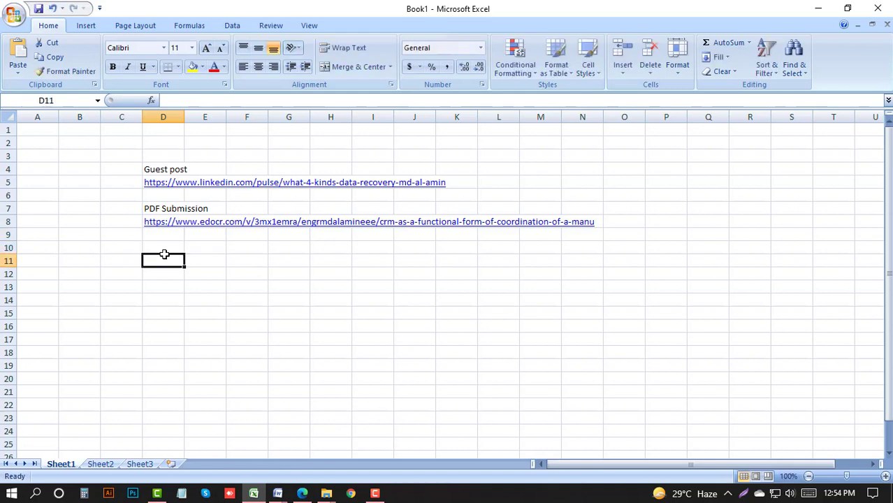
key(Up)
key(Up)
click(163, 258)
double_click(162, 260)
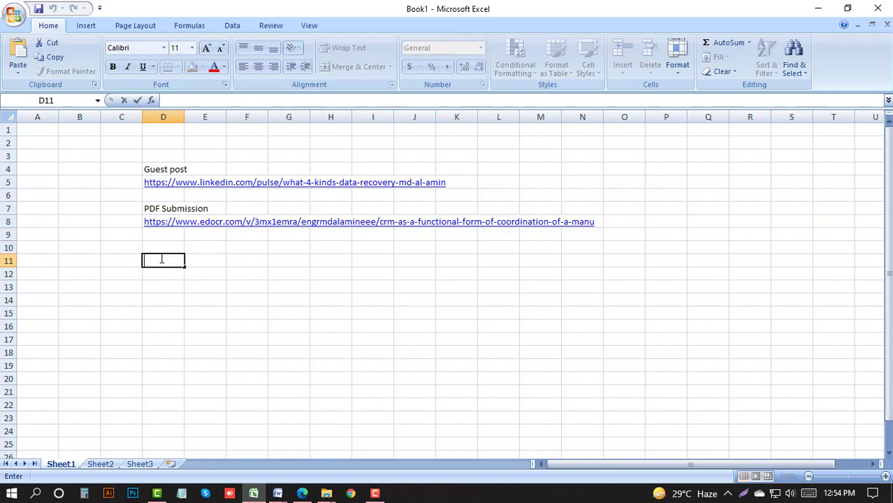
key(ctrl+v)
Enter the heading "Social Bookmarking" in cell D10, above the pasted Facebook link.
click(156, 249)
text(F)
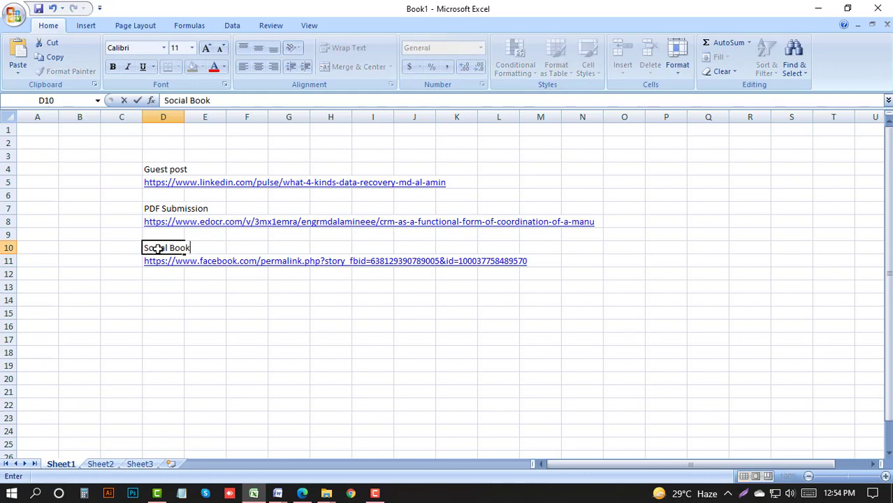
key(Tab)
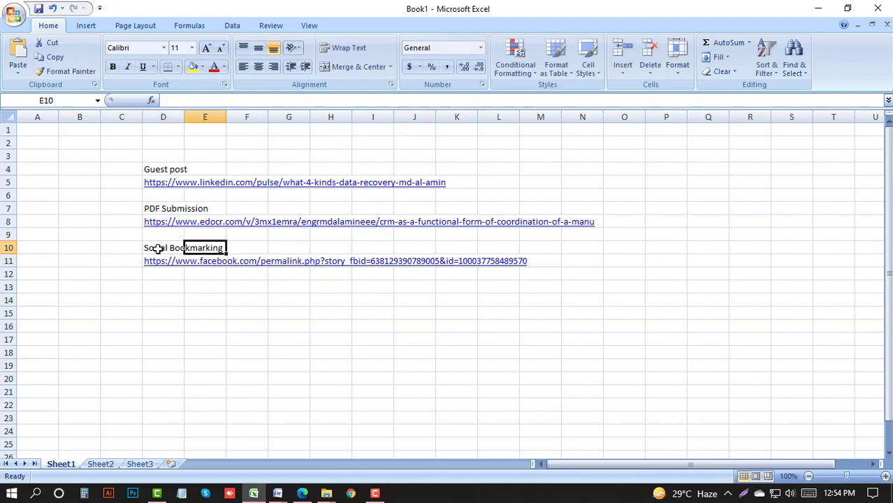
click(179, 302)
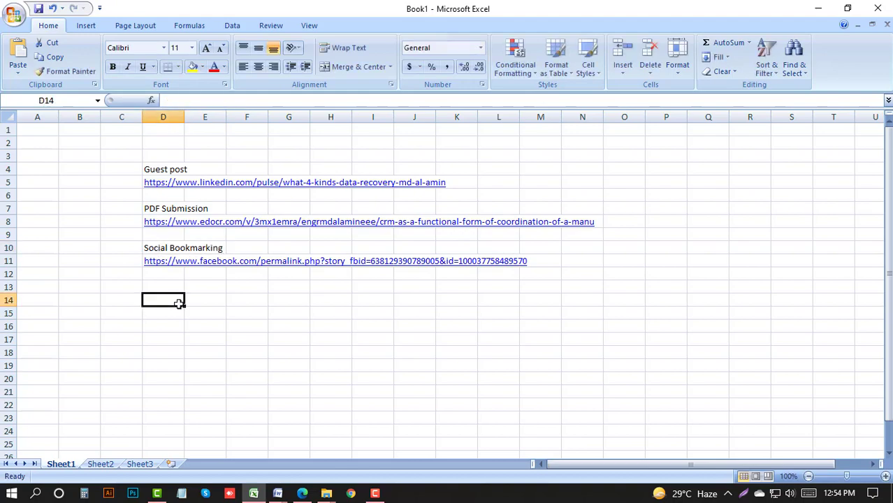
key(ctrl+s)
key(Escape)
Switch to class.docx in Word and highlight the fourth list item, "Profile Backlinks".
mouse_move(277, 493)
click(232, 458)
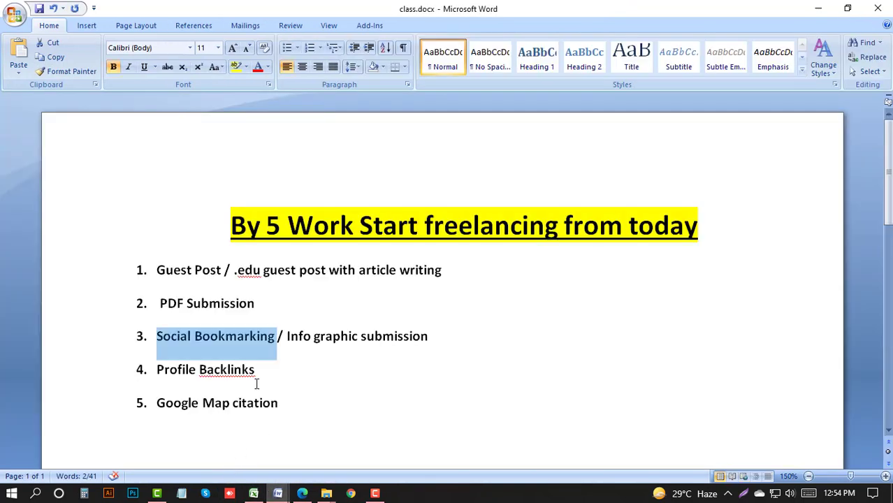
drag(272, 370, 155, 370)
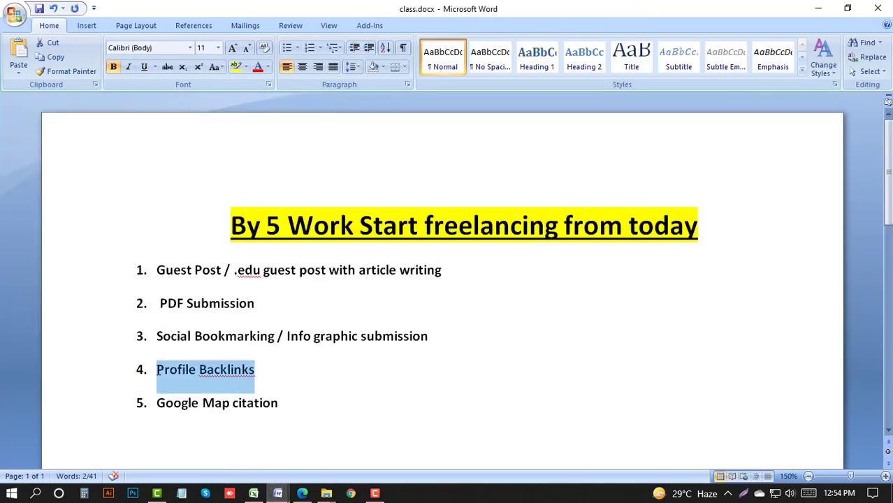
Switch to File Explorer, go to the Desktop folder and open Profile Backlinks.docx.
mouse_move(326, 493)
click(281, 448)
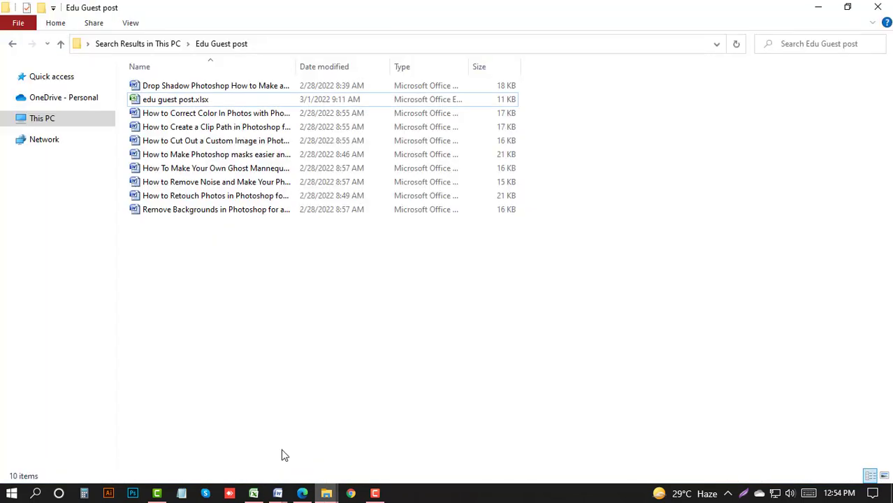
click(66, 123)
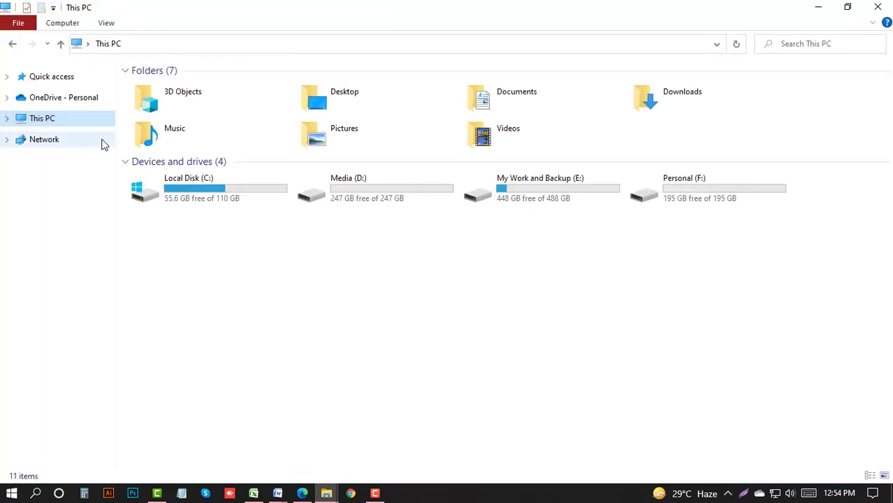
click(351, 108)
double_click(351, 108)
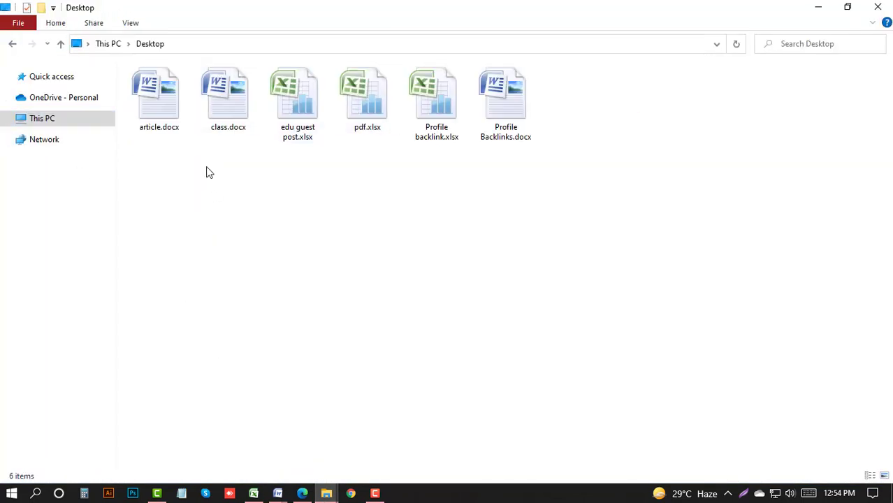
click(237, 110)
double_click(496, 118)
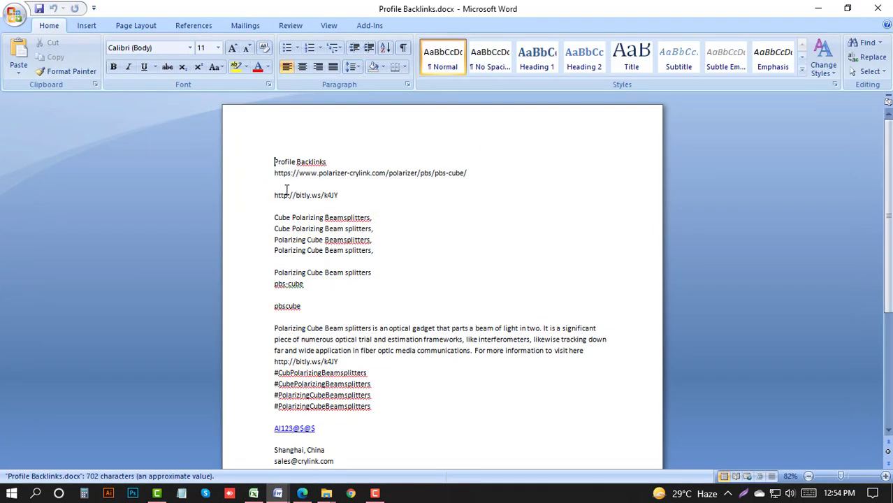
Examine the target URL, keywords, description, hashtags and contact details in the Profile Backlinks document.
click(255, 217)
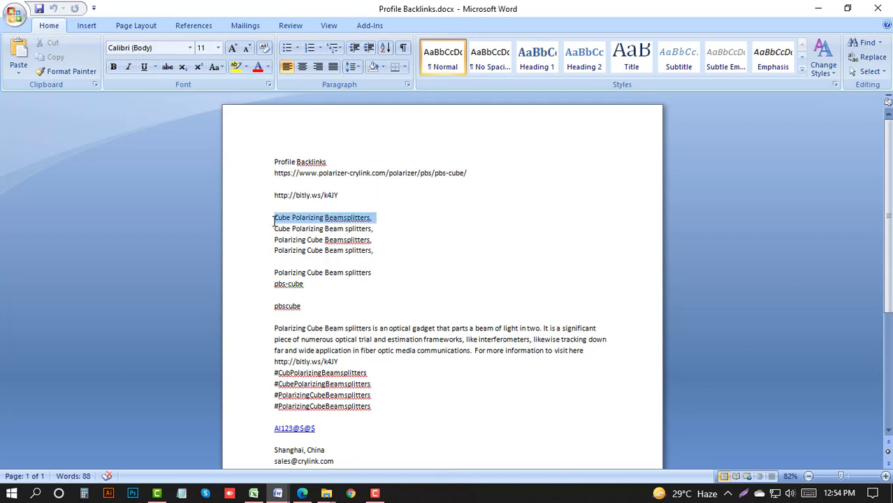
click(256, 229)
mouse_move(475, 174)
mouse_down()
mouse_move(397, 178)
mouse_move(471, 174)
mouse_up()
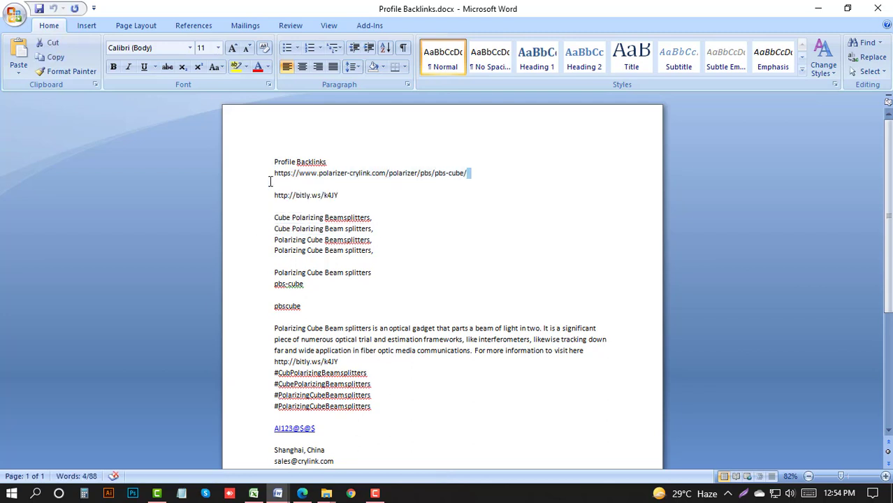
click(320, 284)
drag(273, 326, 473, 352)
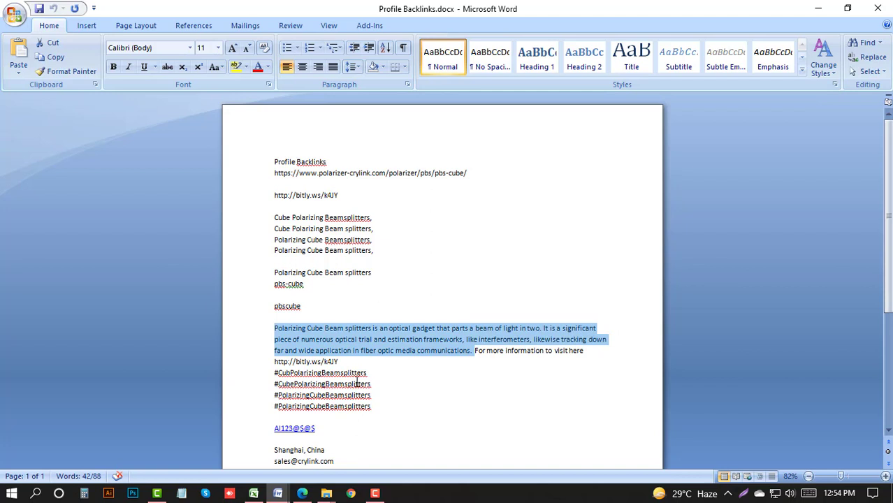
scroll(357, 384, down, 5)
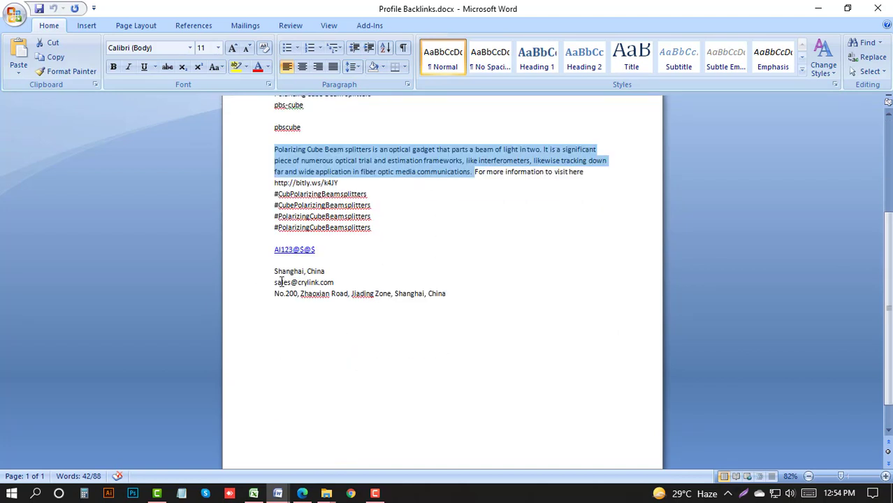
click(461, 296)
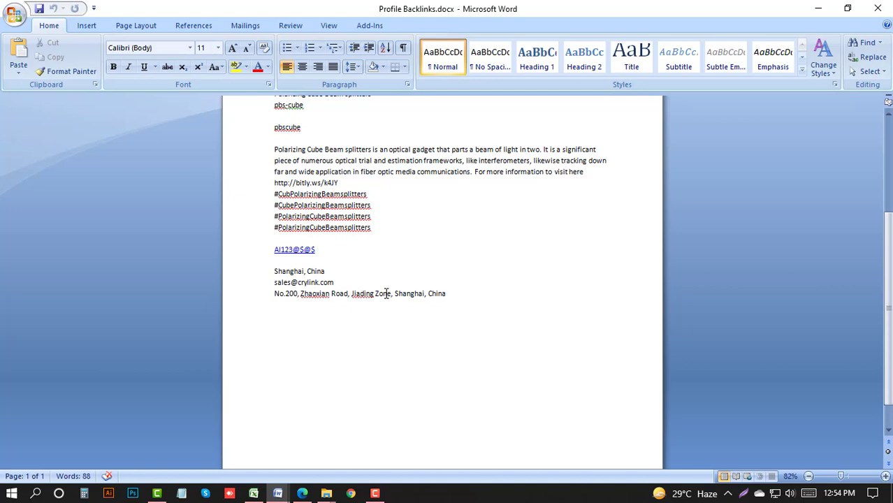
scroll(386, 293, up, 5)
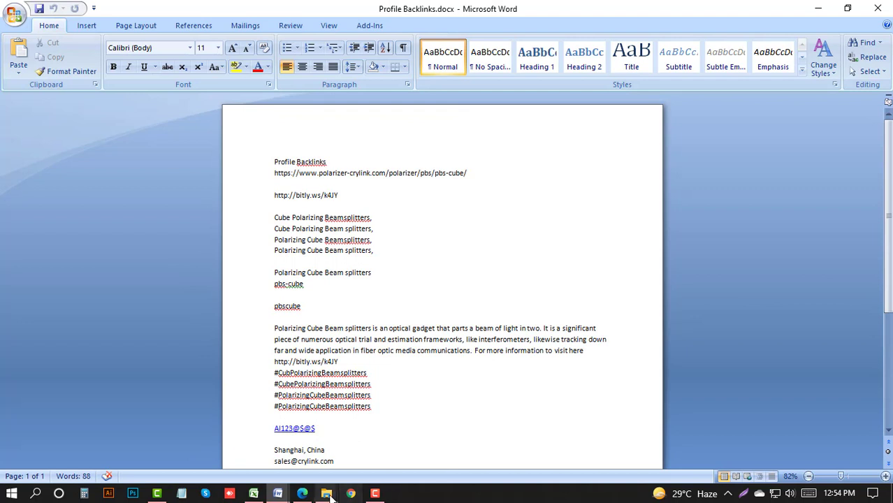
Open Profile backlink.xlsx from the Desktop folder and copy the first live link in cell G8.
mouse_move(327, 493)
click(360, 455)
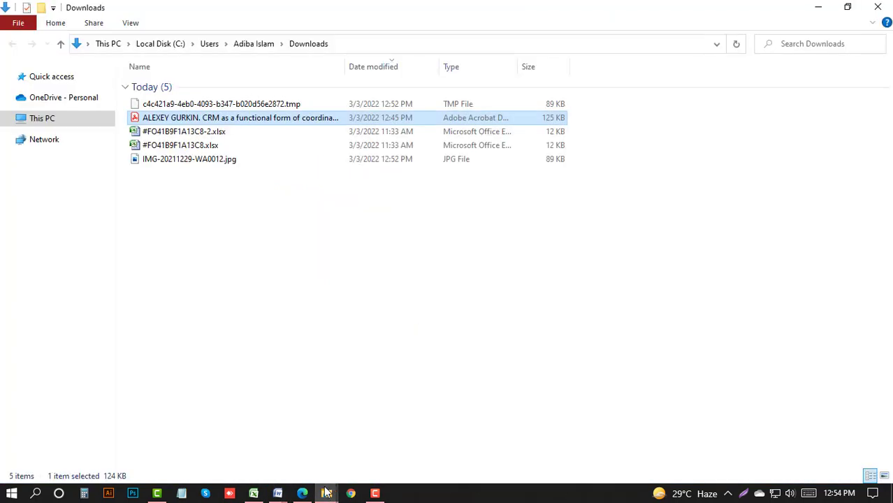
click(74, 126)
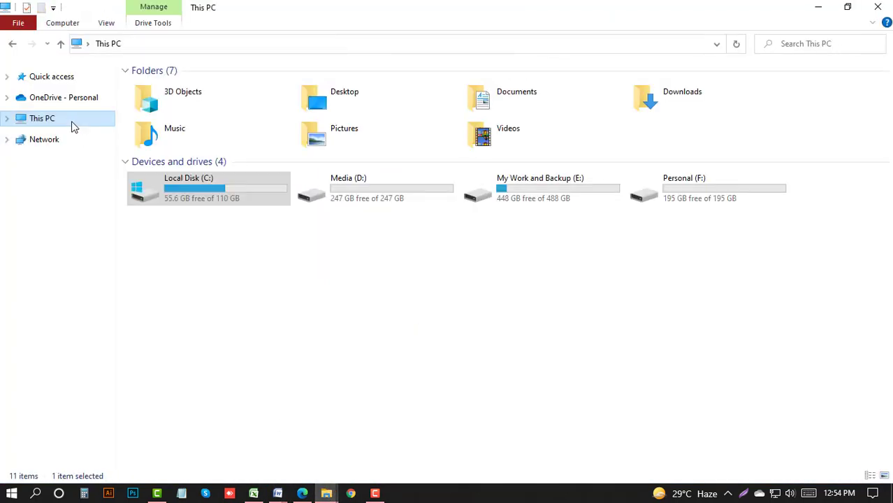
double_click(368, 101)
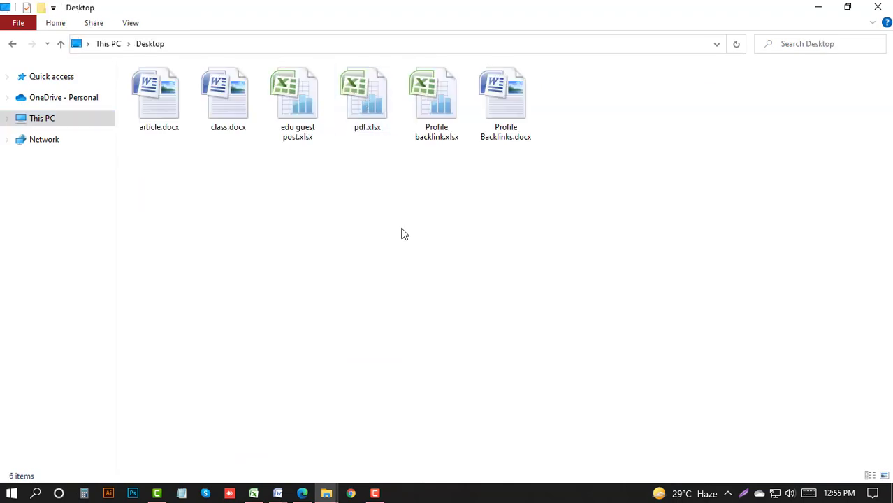
double_click(427, 112)
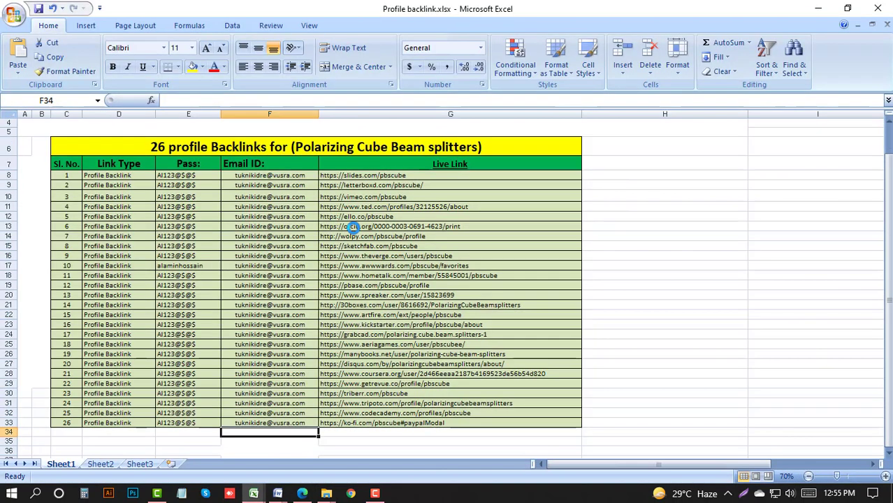
scroll(347, 238, up, 1)
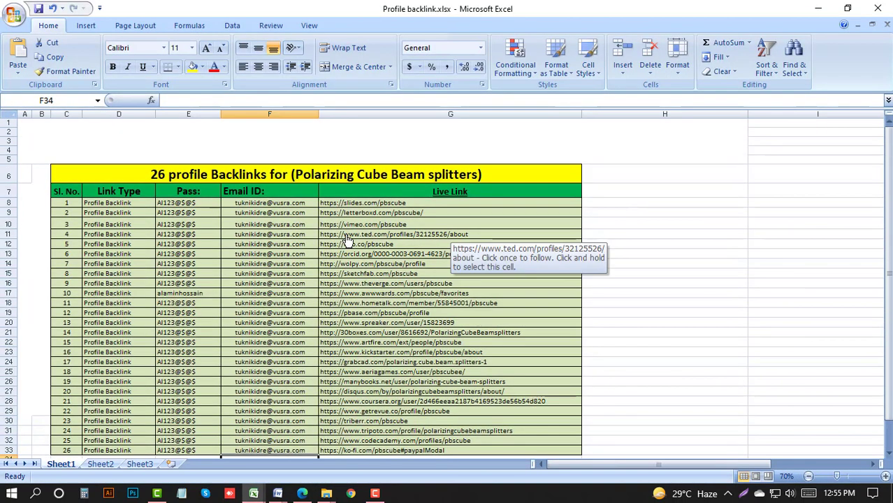
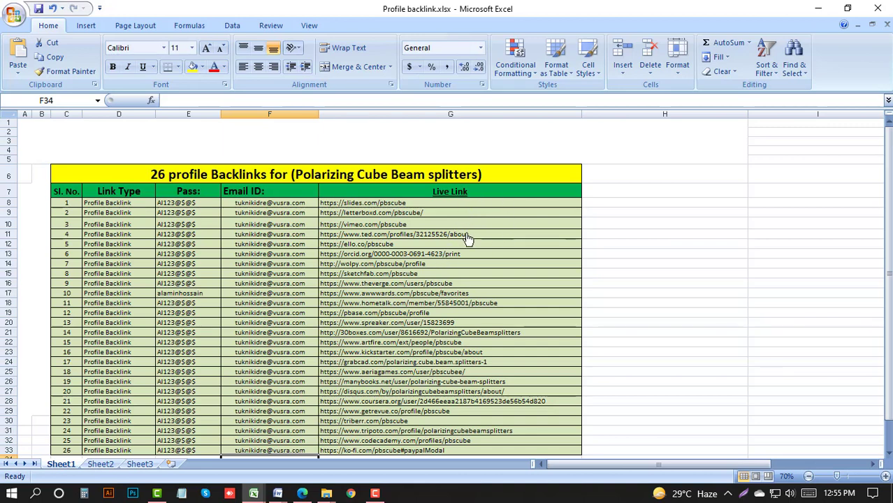
click(455, 205)
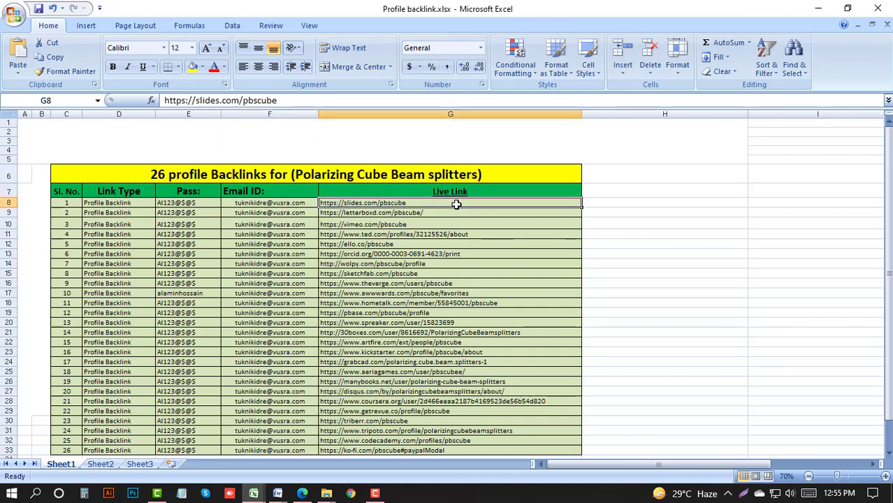
key(ctrl+c)
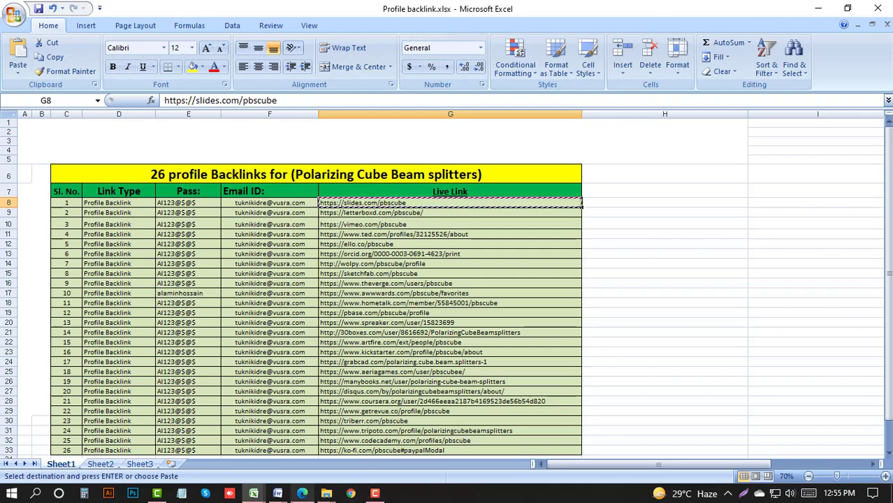
Switch to Edge, load slides.com in place of the Facebook post, and close the meditation podcast and data recovery search tabs.
click(302, 493)
click(570, 41)
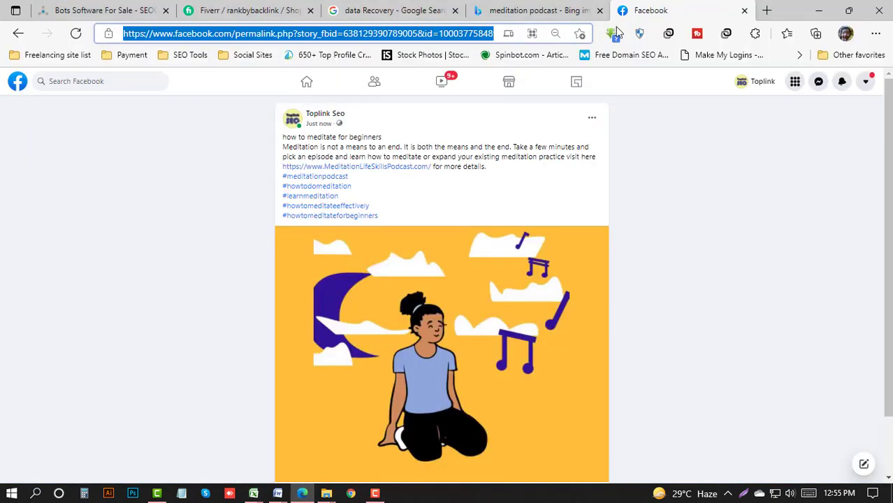
text(slid)
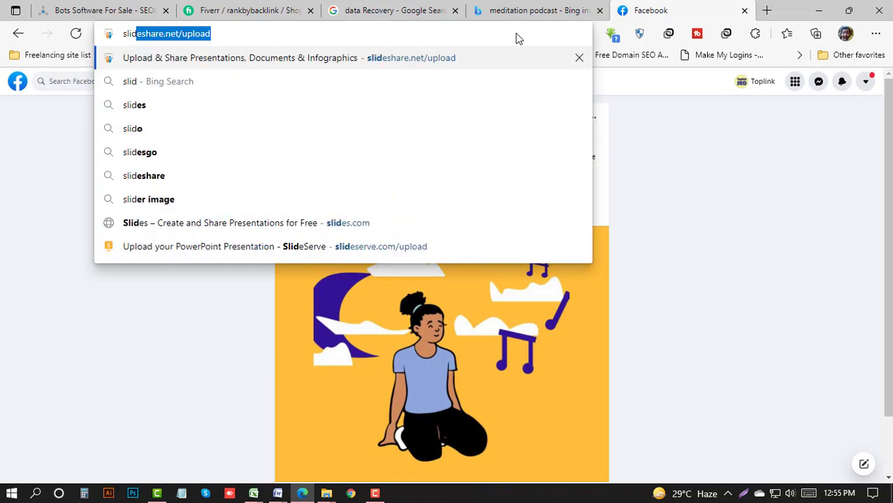
text(es.c)
key(Return)
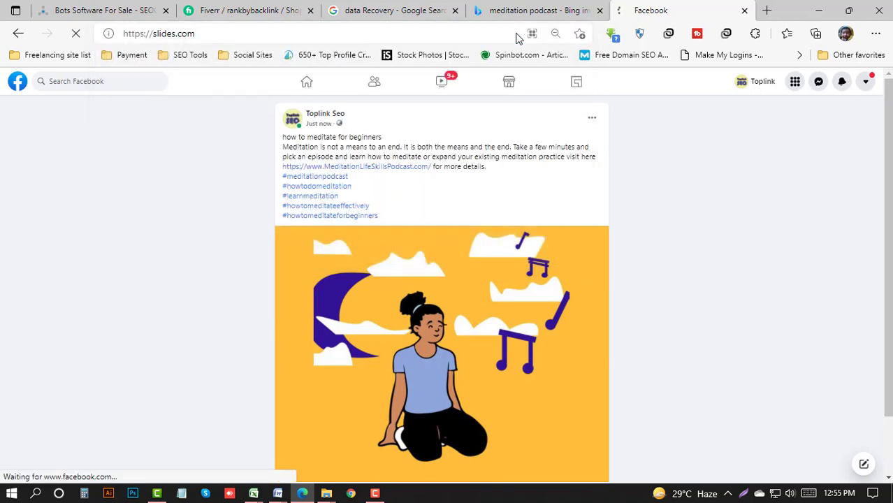
click(600, 11)
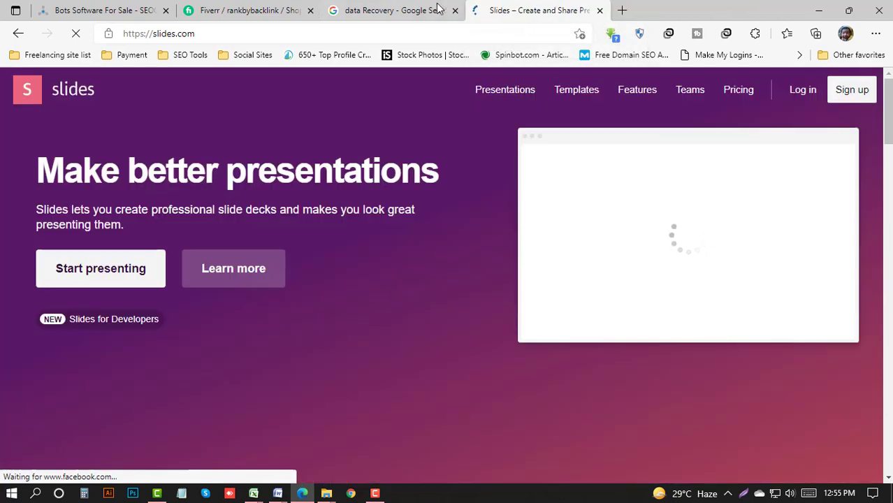
click(420, 9)
click(455, 10)
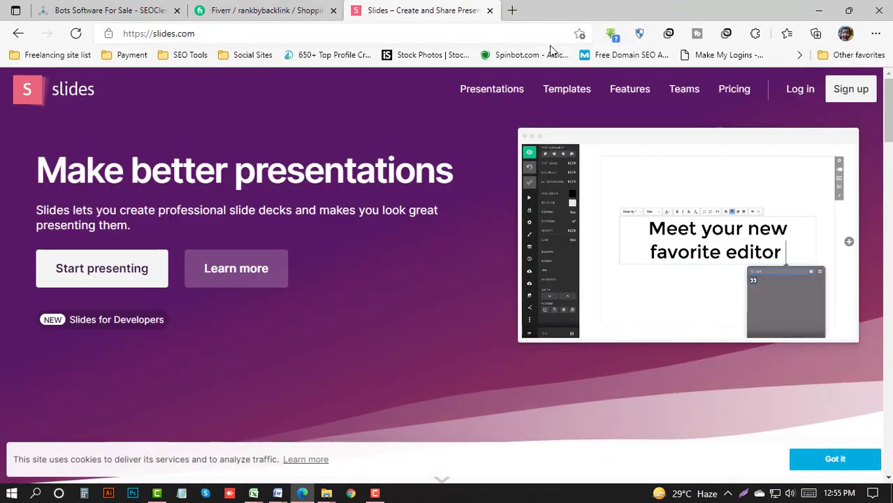
Open the temporary email site tempail.com in a new tab.
click(512, 11)
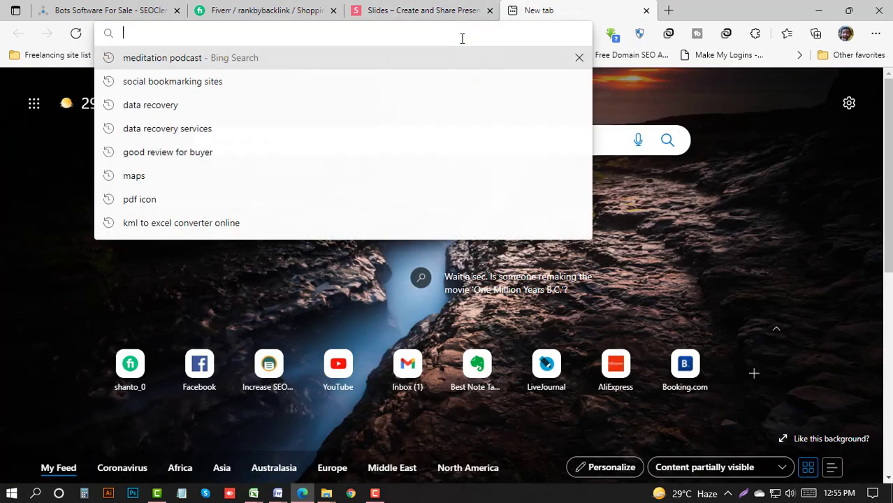
text(tema)
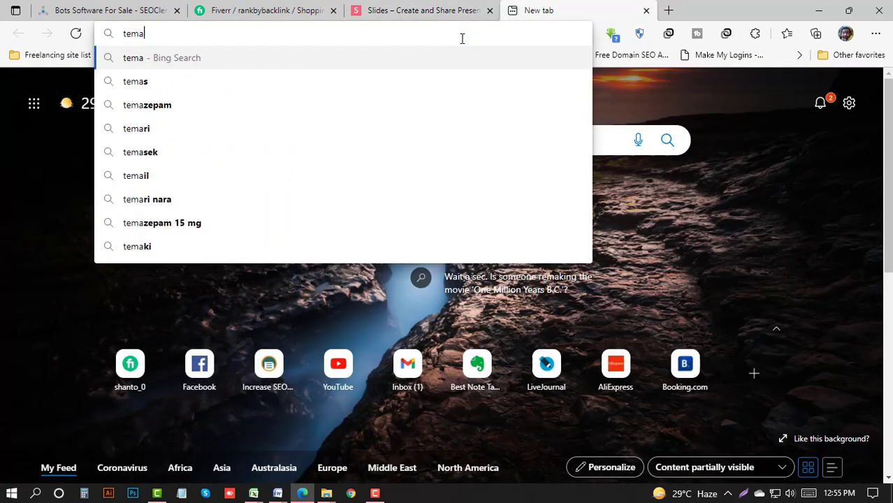
key(BackSpace)
text(pail)
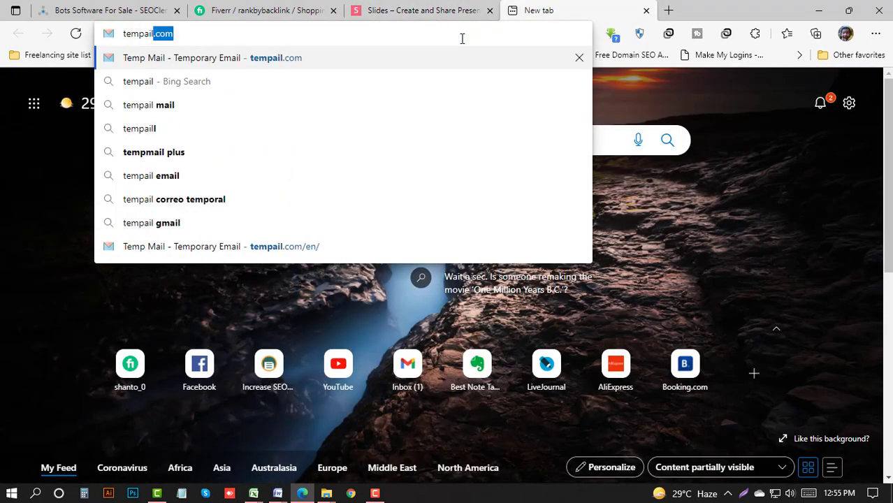
key(Return)
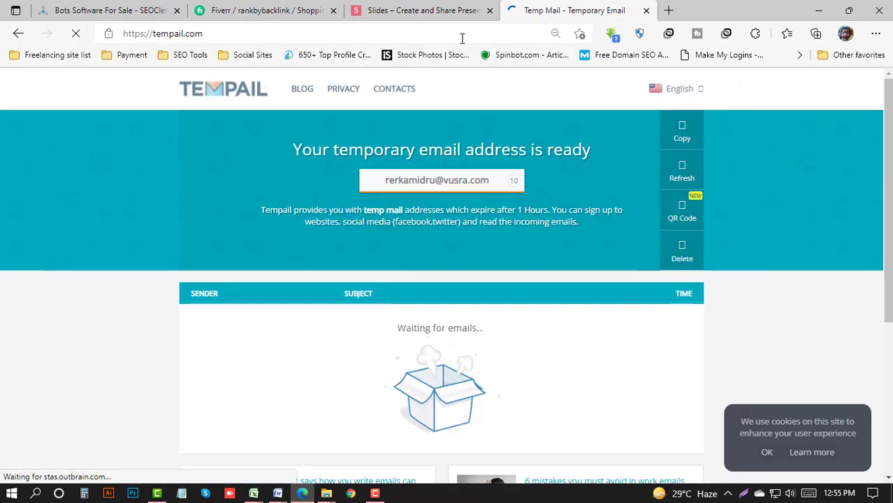
Copy the temporary email address and open the free-plan sign-up form on slides.com.
click(462, 183)
click(419, 11)
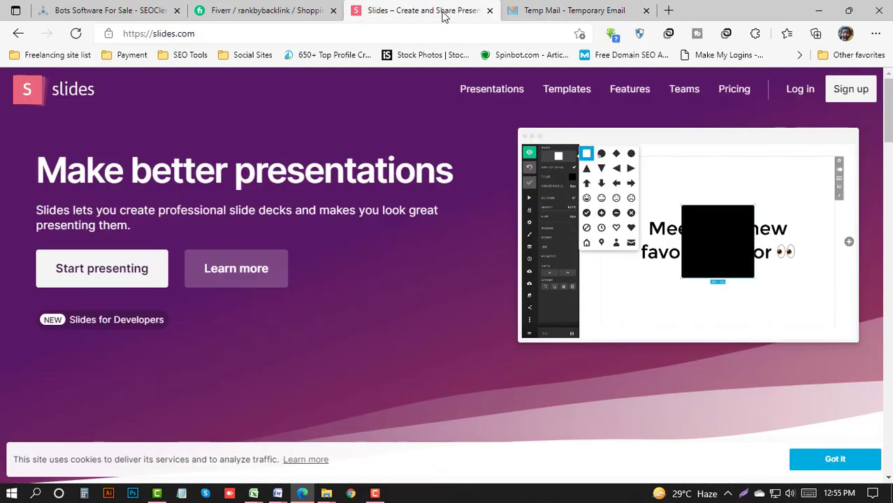
click(838, 95)
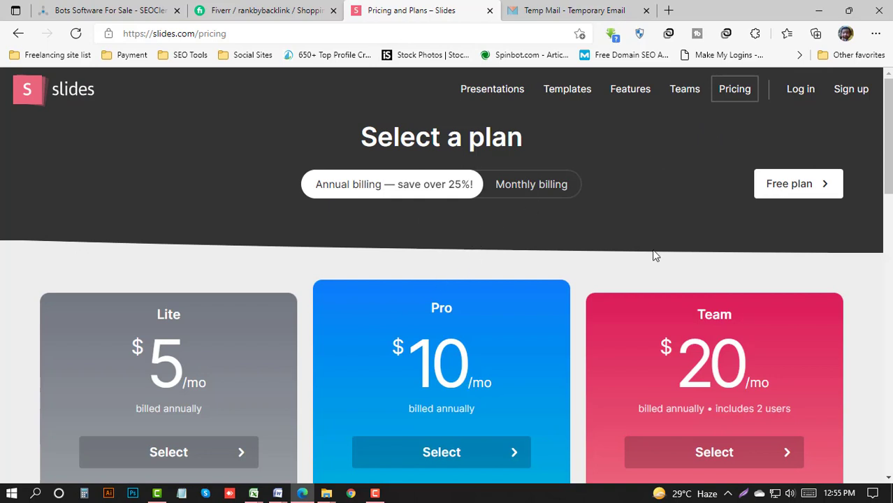
click(802, 188)
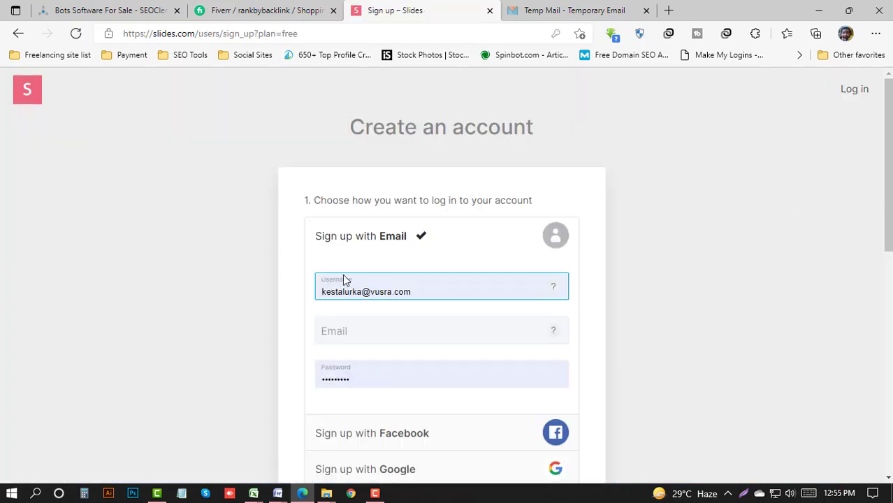
Paste the copied temporary email address into the sign-up form's email field.
triple_click(380, 291)
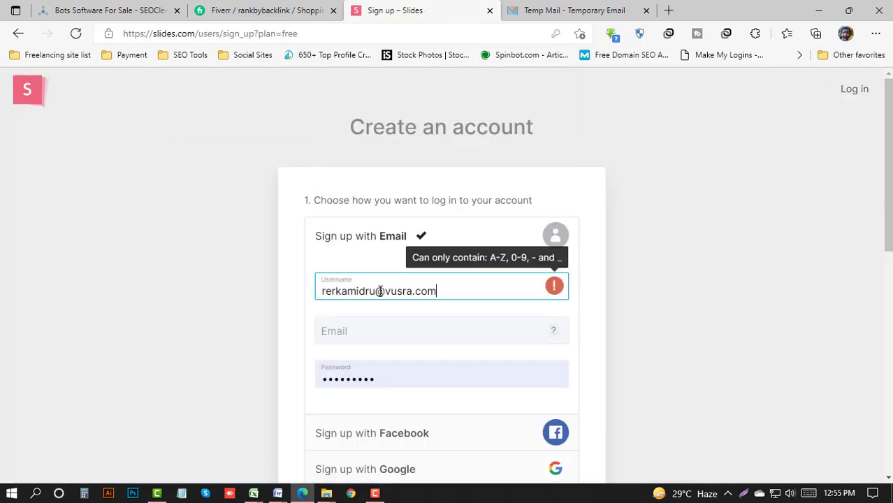
key(Tab)
key(ctrl+v)
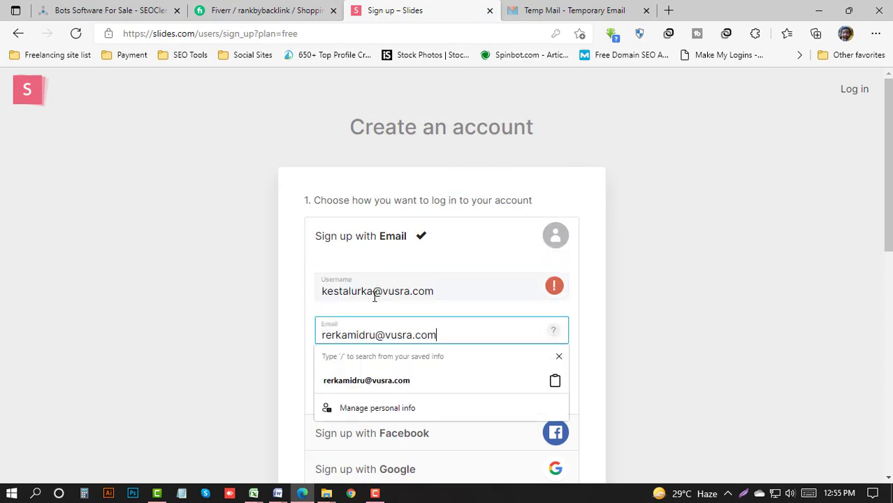
Replace the autofilled password with the new account password and reveal it to check the entry.
key(Tab)
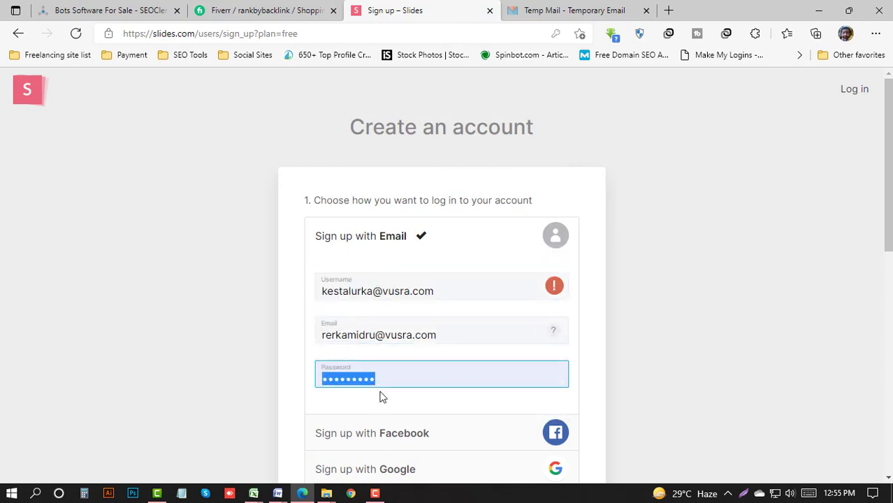
click(386, 385)
double_click(386, 385)
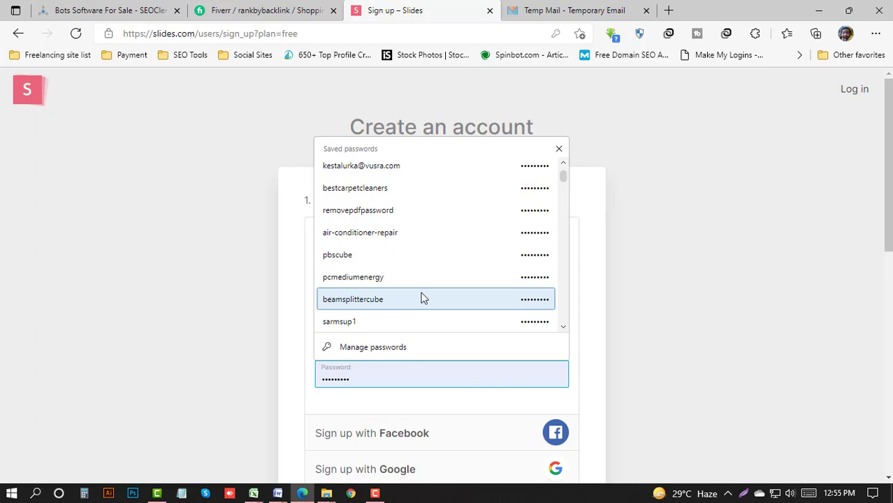
click(400, 365)
double_click(394, 380)
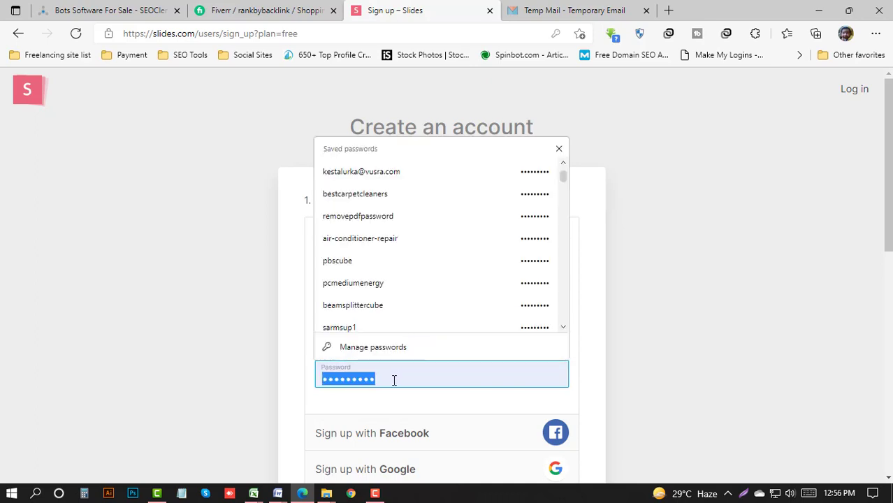
key(BackSpace)
text(a)
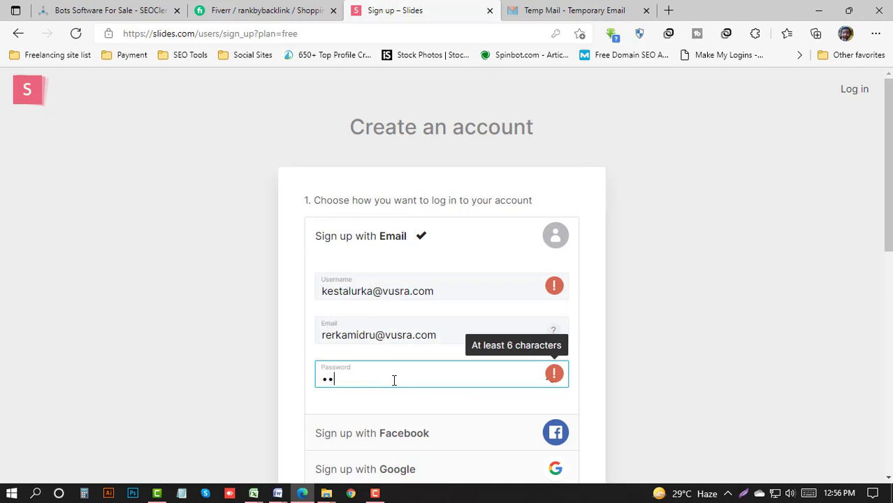
text(•••••••)
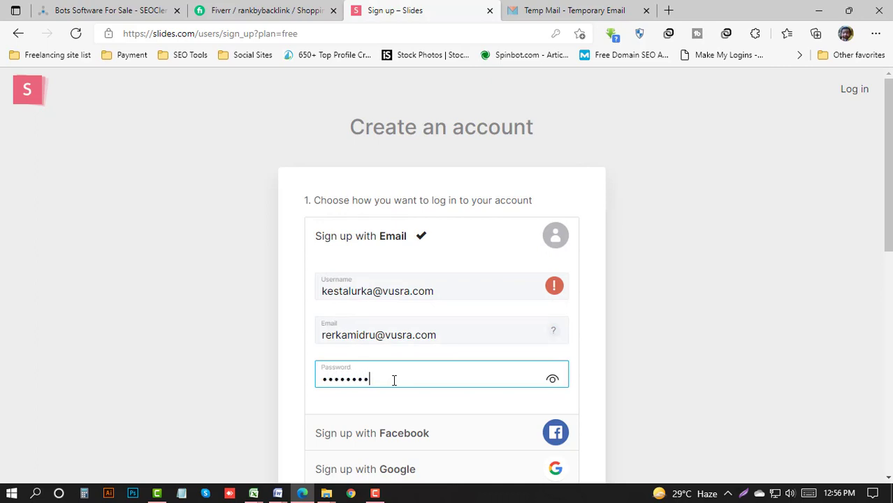
click(551, 381)
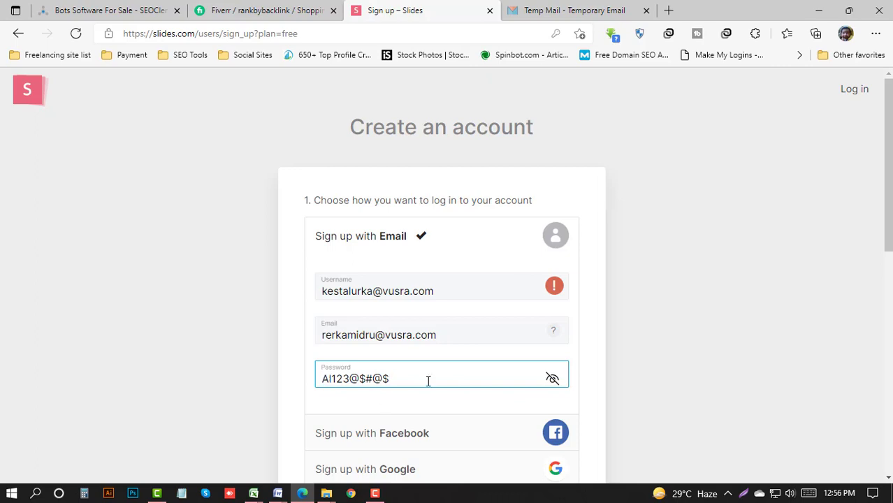
scroll(428, 380, down, 2)
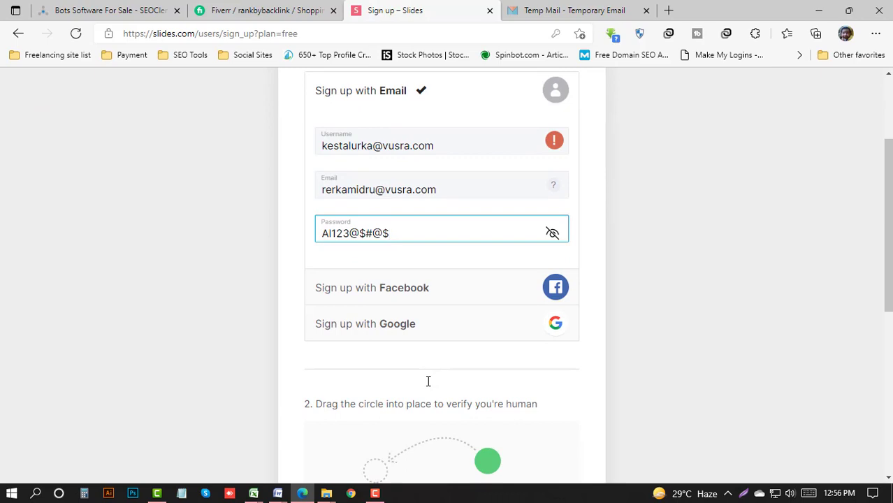
scroll(428, 381, up, 2)
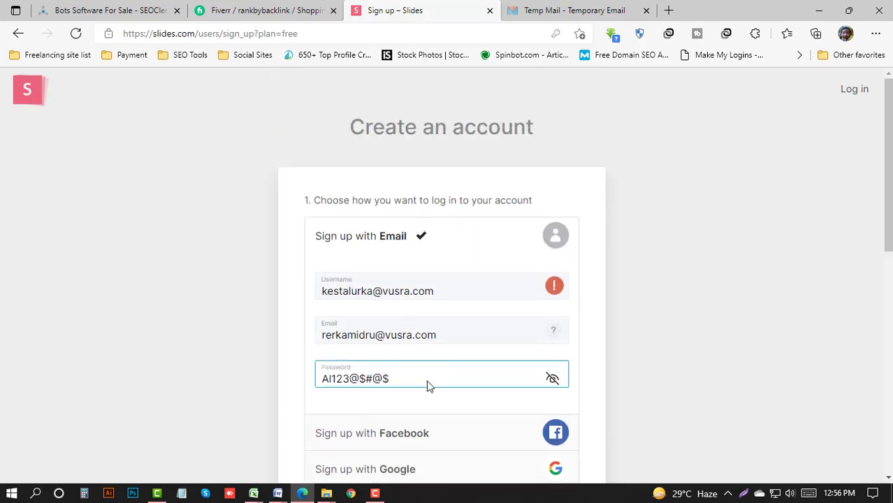
Switch to the Profile Backlinks document in Word and copy "pbs-cube" from the end of the target URL.
double_click(402, 293)
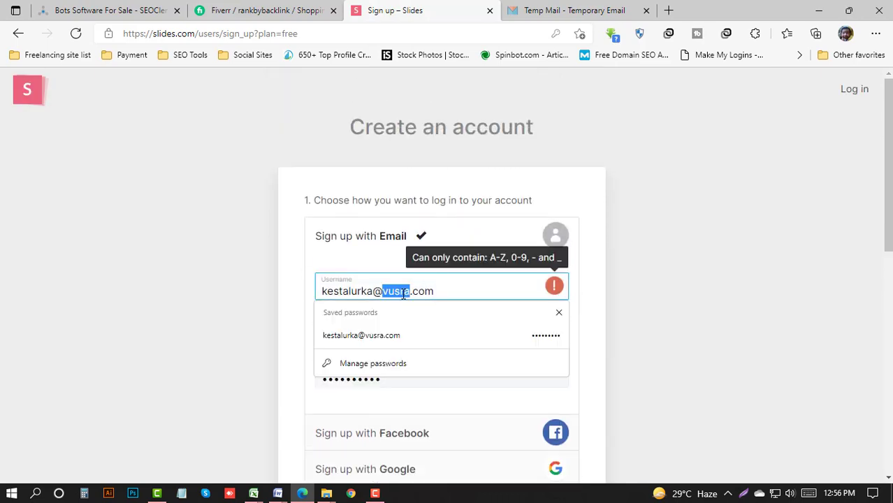
click(277, 493)
click(406, 429)
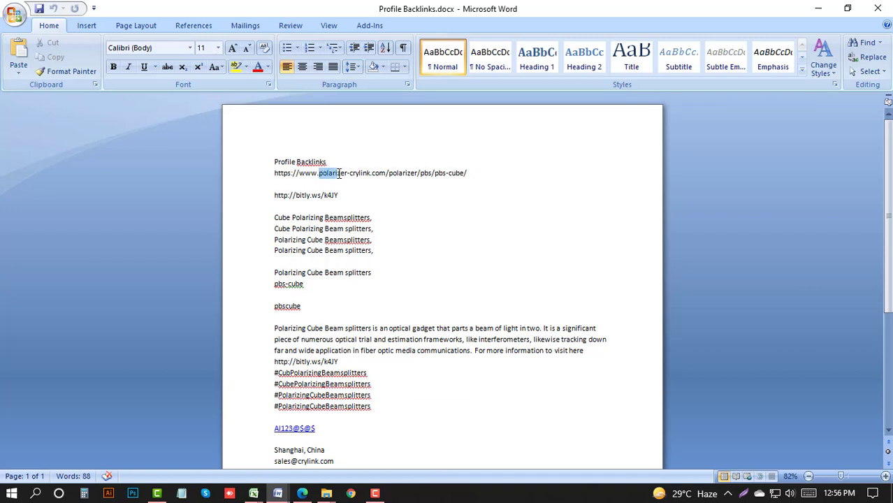
drag(347, 174, 348, 174)
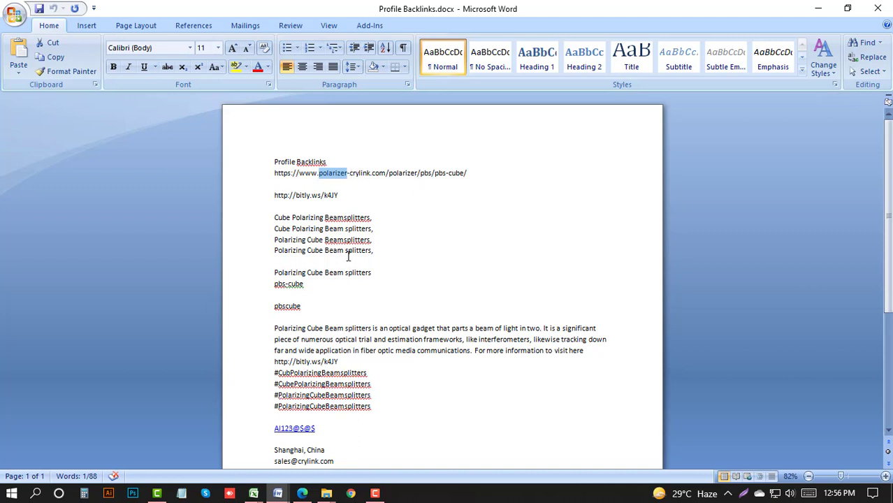
drag(272, 218, 373, 218)
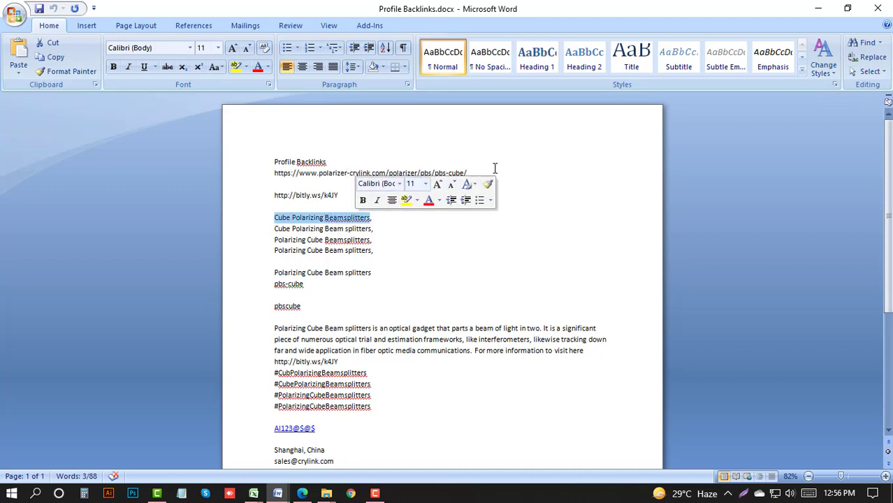
click(465, 174)
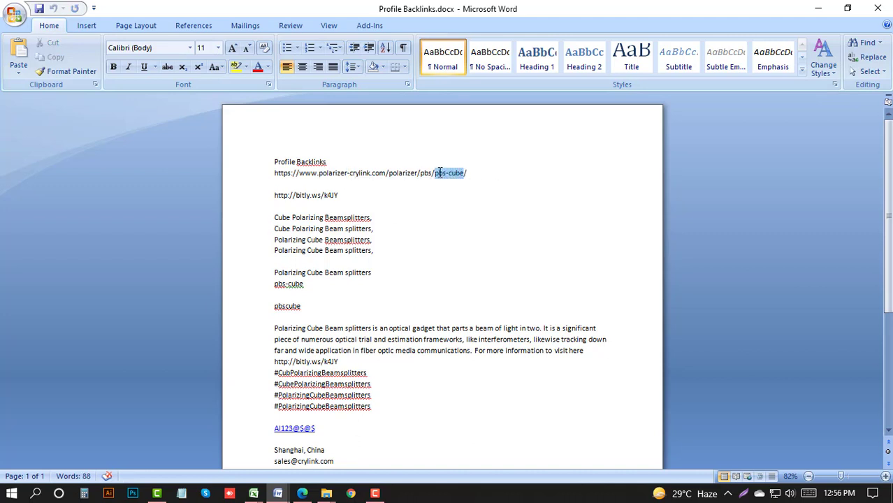
drag(435, 173, 434, 173)
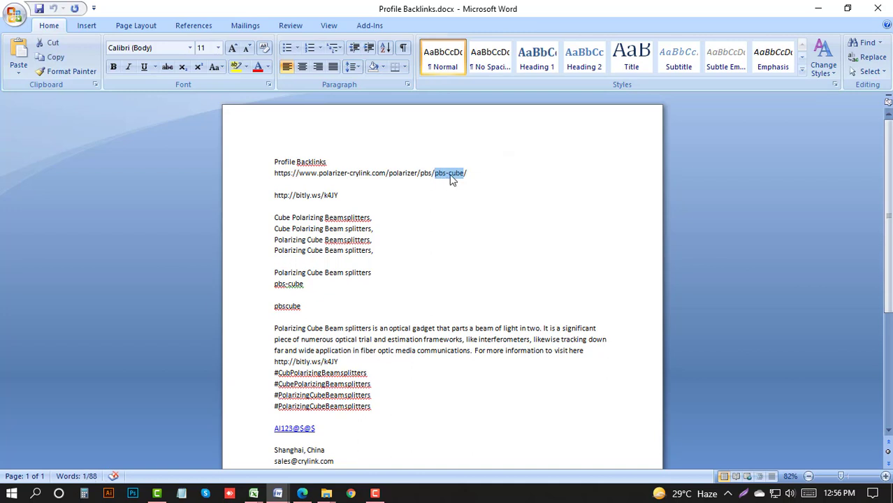
right_click(450, 181)
click(480, 198)
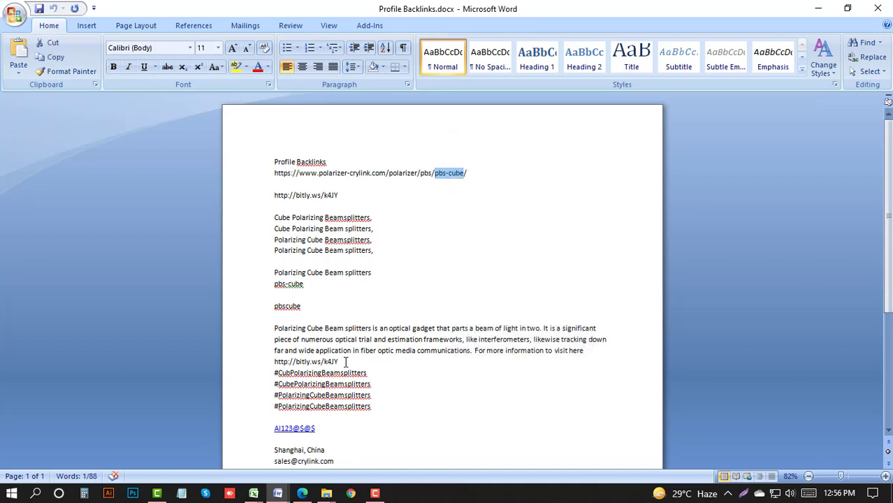
click(303, 314)
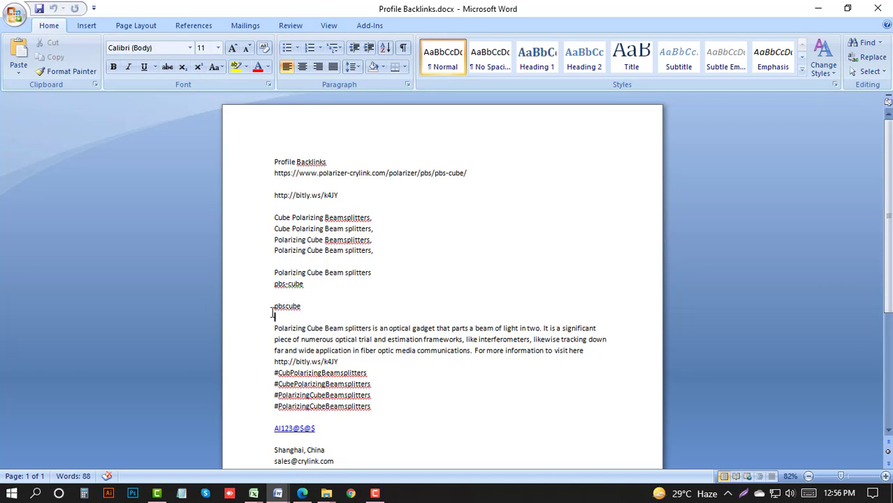
Return to the slides.com sign-up form in Edge and replace the username with pbs-cube.
click(315, 493)
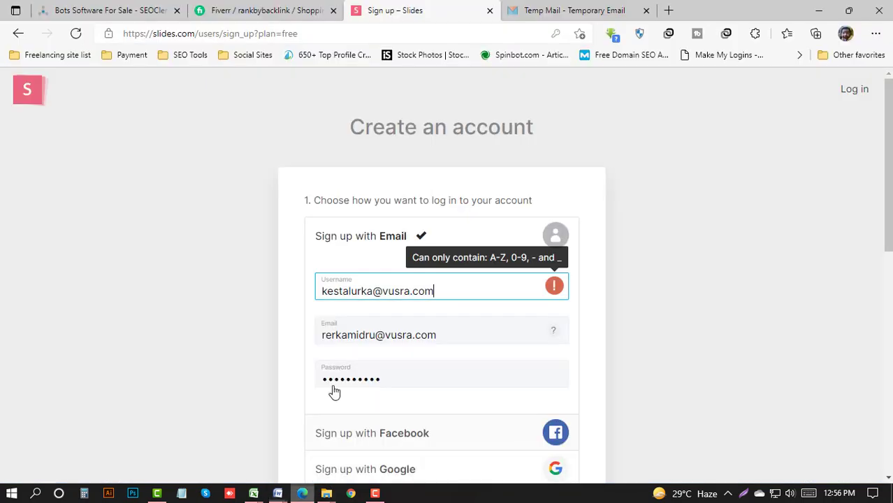
triple_click(444, 290)
right_click(423, 292)
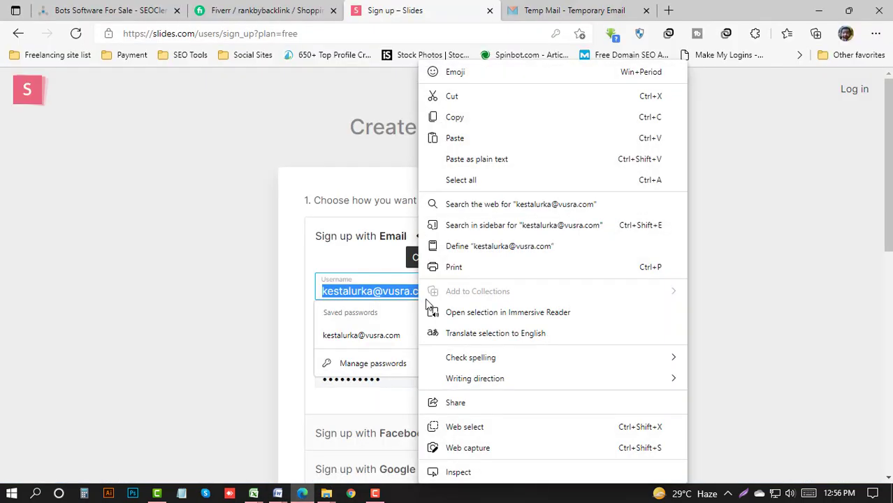
click(474, 145)
click(451, 335)
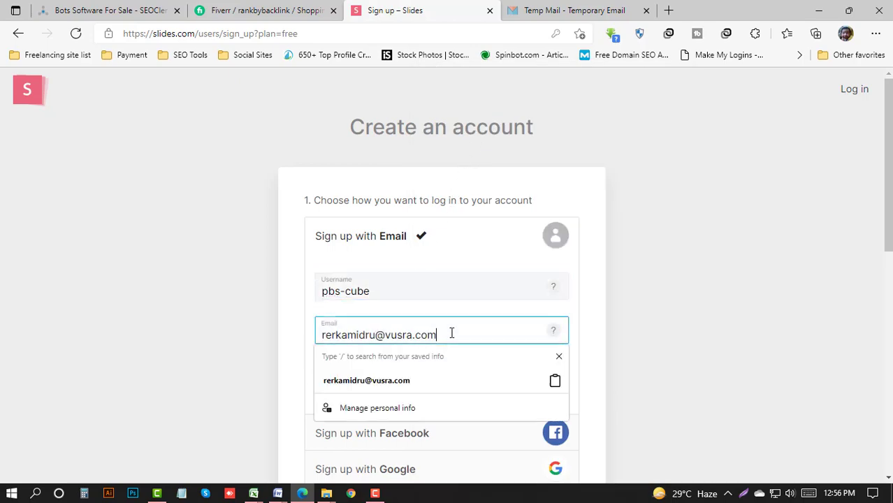
key(Escape)
scroll(416, 346, down, 6)
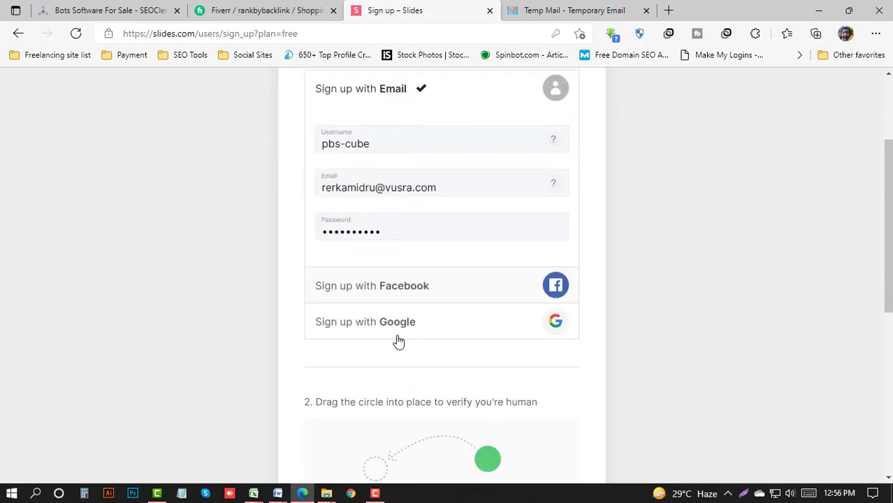
Complete the human verification, accept the Terms of Service and Privacy Policy and email updates, and submit the Slides sign-up.
scroll(403, 345, up, 2)
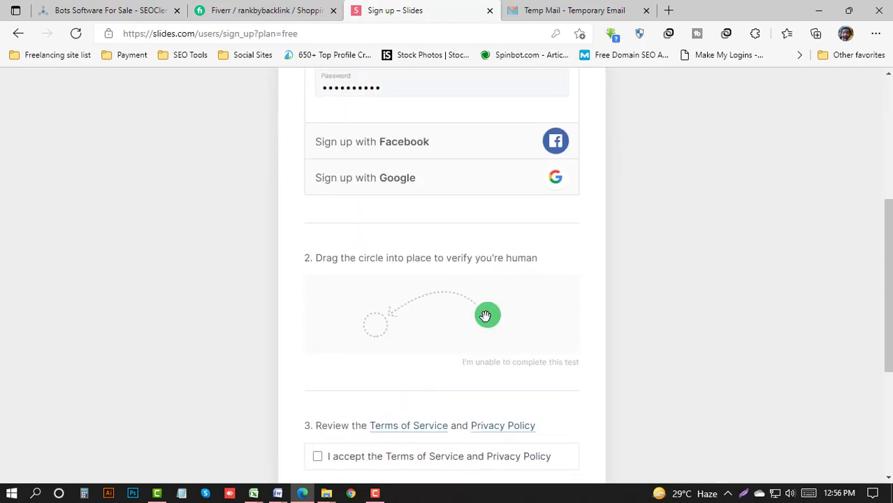
drag(485, 317, 375, 322)
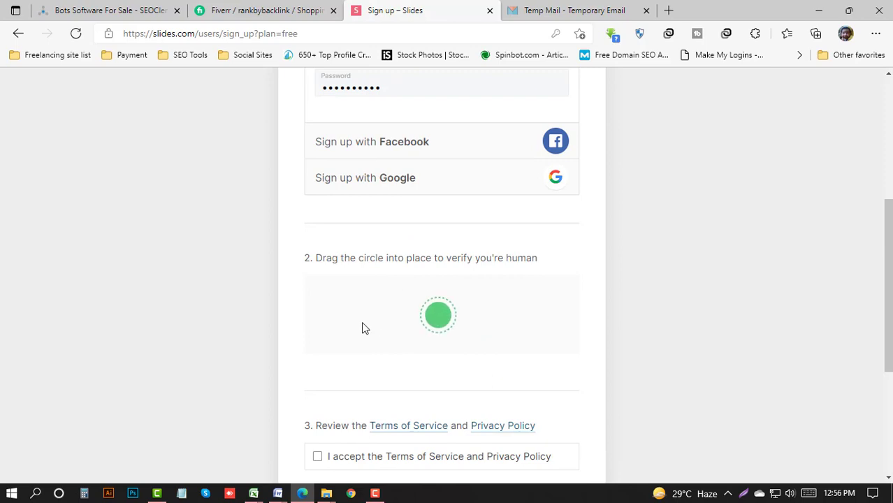
scroll(321, 323, down, 3)
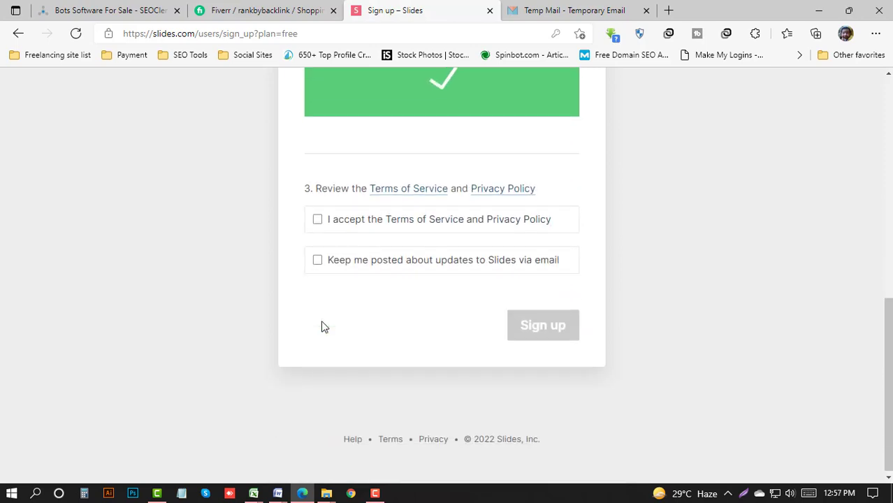
click(317, 218)
click(318, 257)
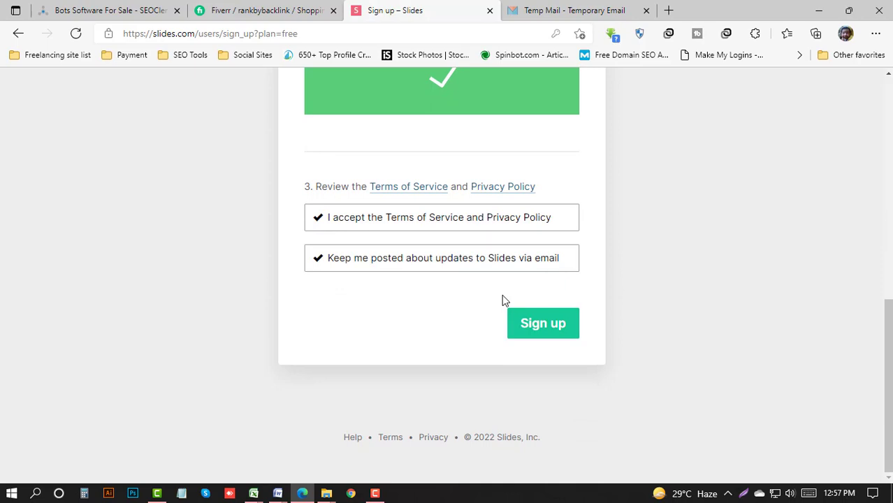
click(531, 336)
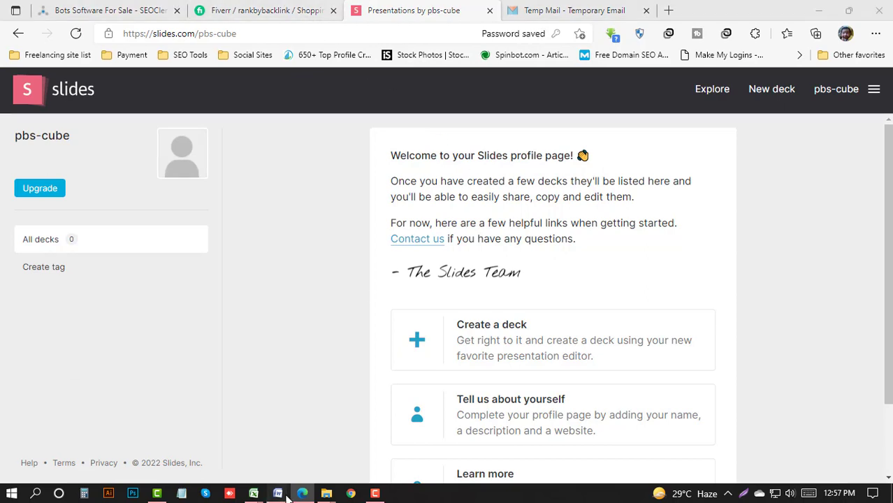
Switch to Word to look up the pbscube username in the Profile Backlinks document, and return to the Slides profile page in Edge.
mouse_move(277, 493)
click(392, 433)
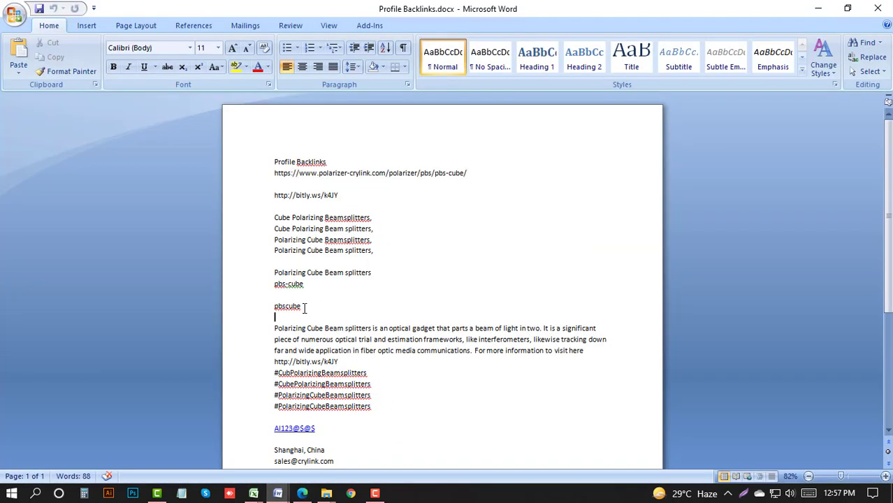
drag(304, 308, 245, 309)
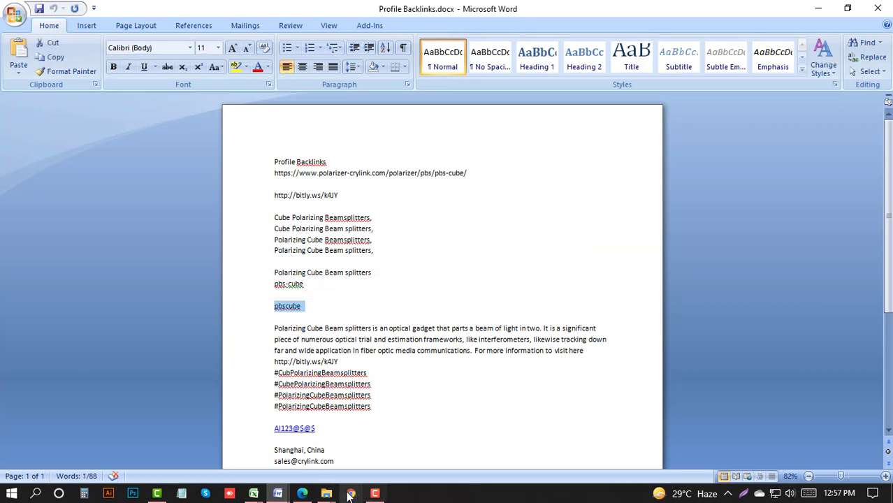
click(302, 493)
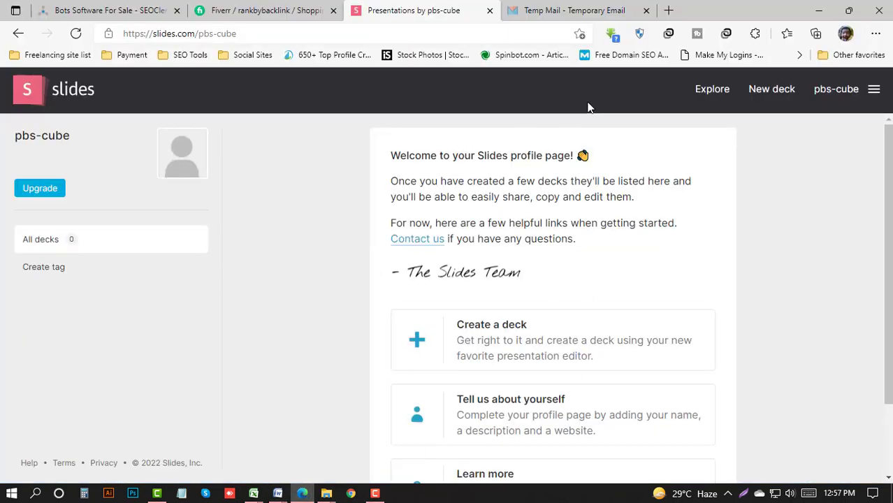
scroll(643, 165, down, 2)
scroll(607, 196, up, 2)
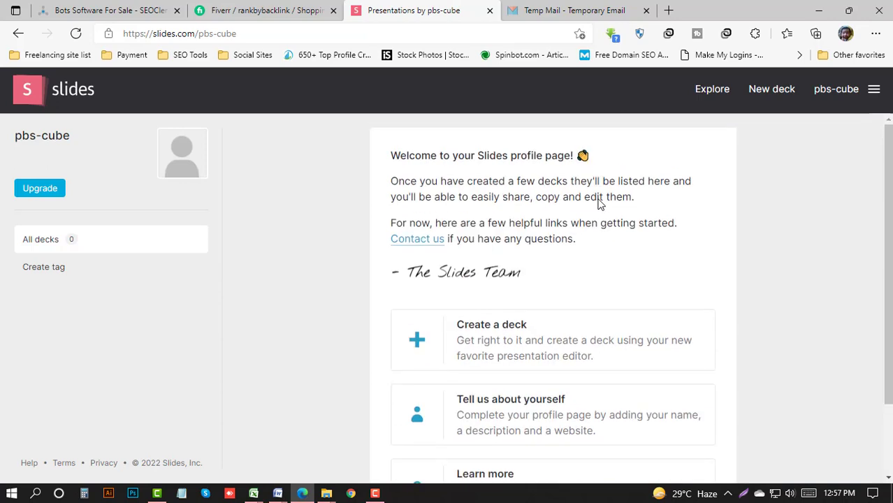
click(841, 95)
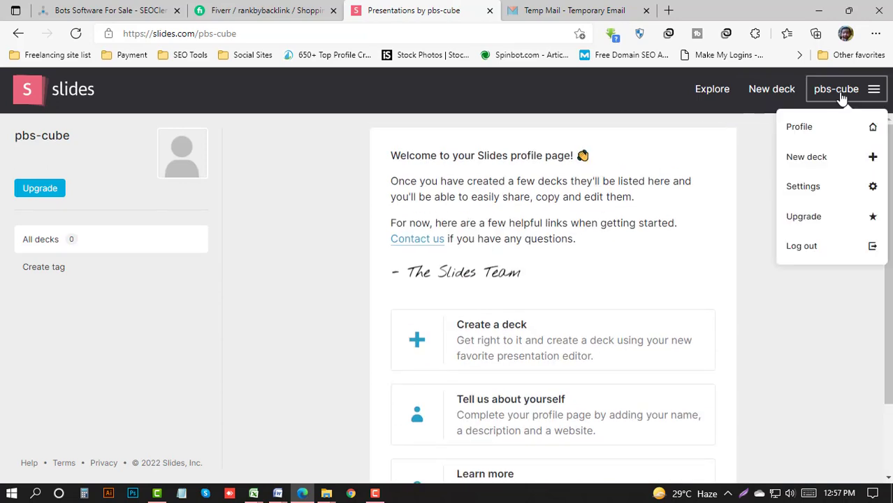
click(823, 134)
Reload the Tempail temporary mailbox and check it for incoming emails.
click(574, 10)
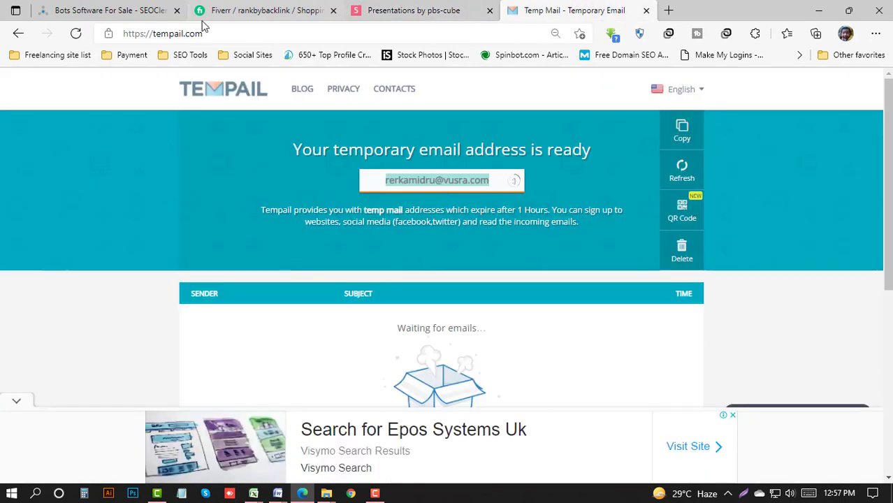
click(229, 94)
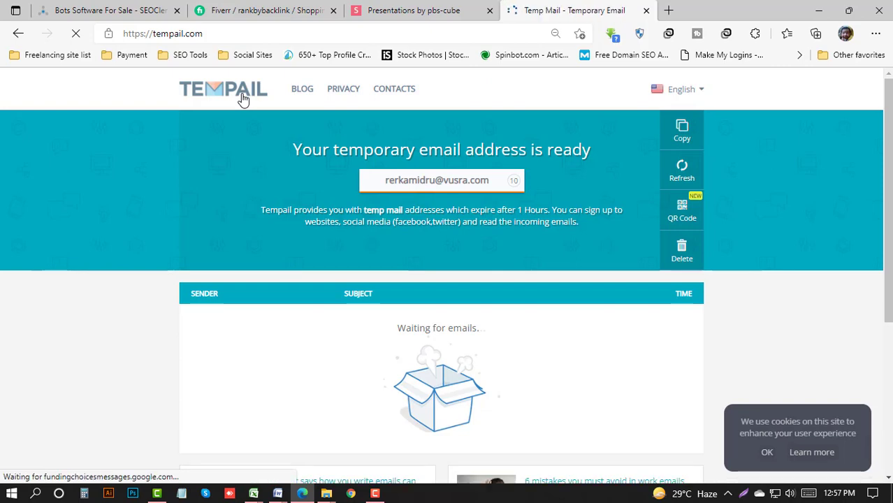
scroll(297, 123, down, 4)
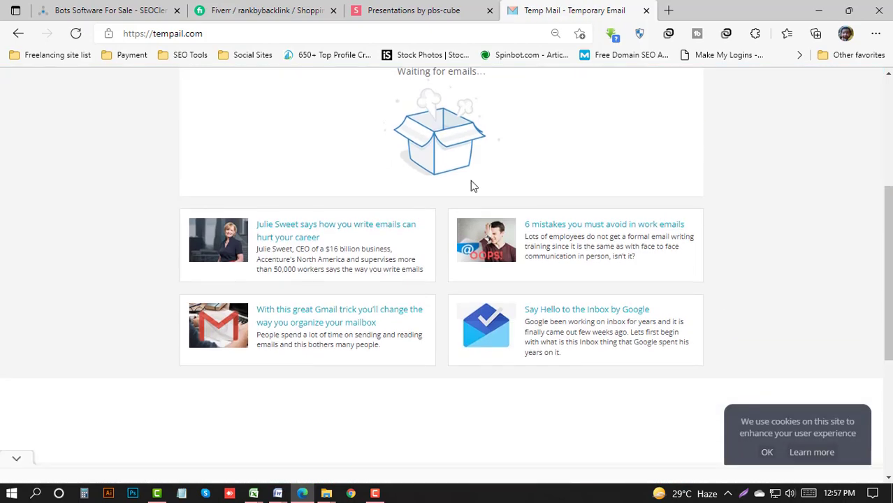
scroll(470, 185, up, 4)
Open the account settings of the new Slides account and look through the Downloads folder for a profile photo.
click(420, 10)
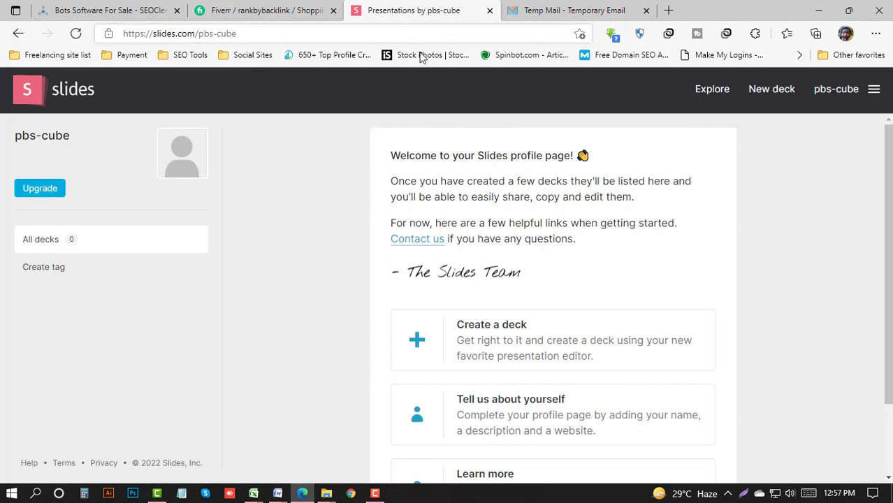
click(864, 94)
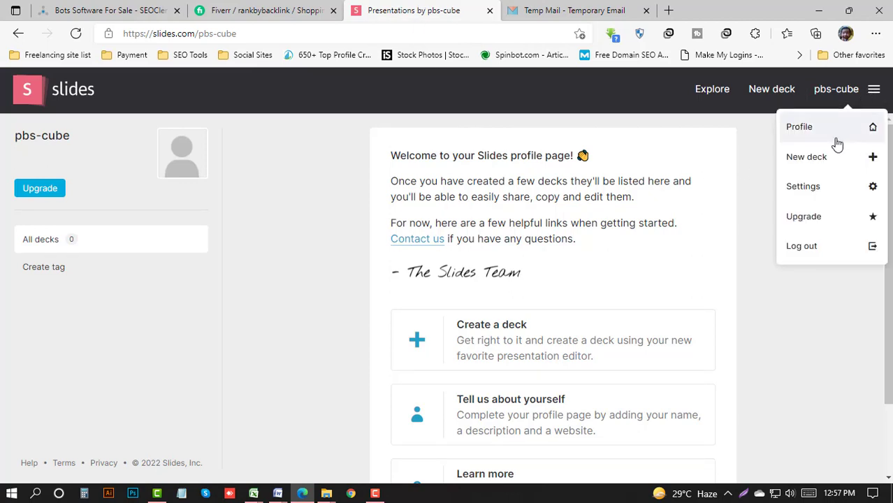
click(807, 187)
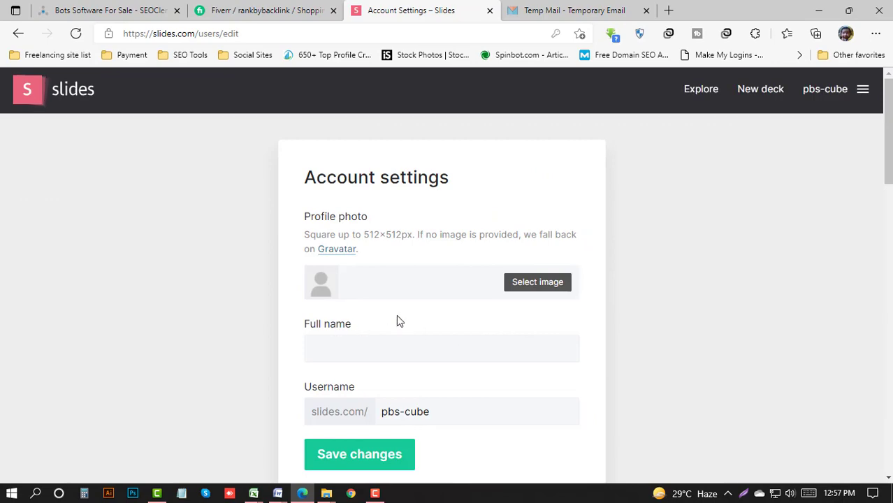
click(548, 285)
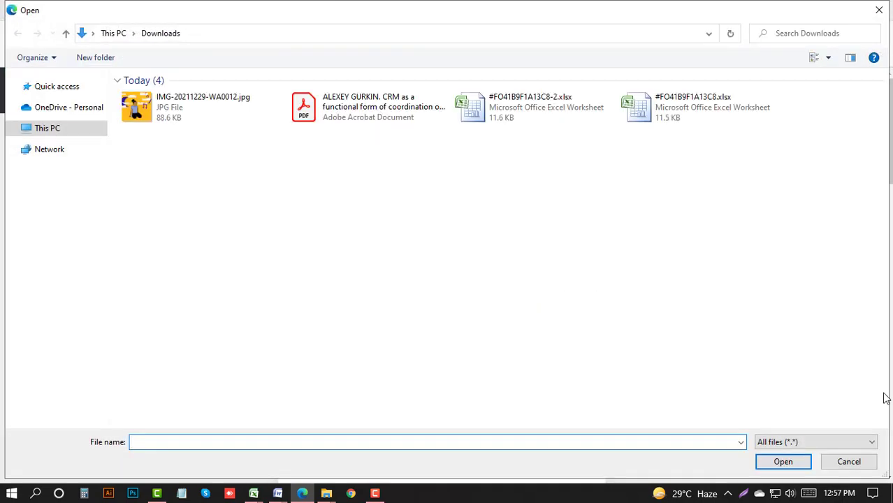
click(848, 460)
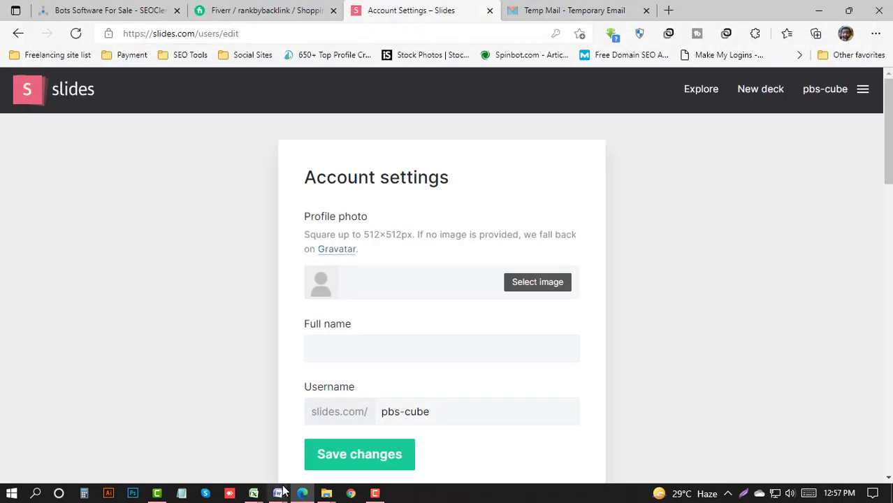
Switch to Word and close Document6 without saving its changes, leaving the Profile Backlinks document open.
mouse_move(278, 494)
mouse_move(283, 475)
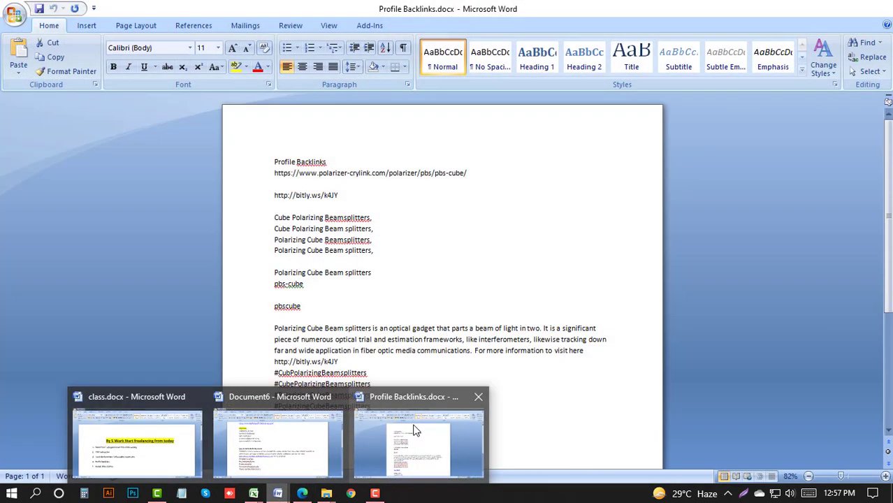
click(338, 396)
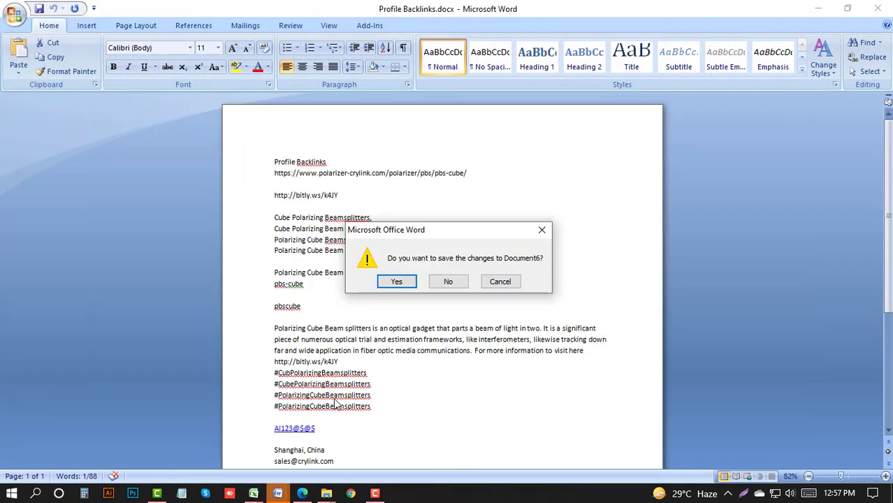
click(448, 282)
click(353, 286)
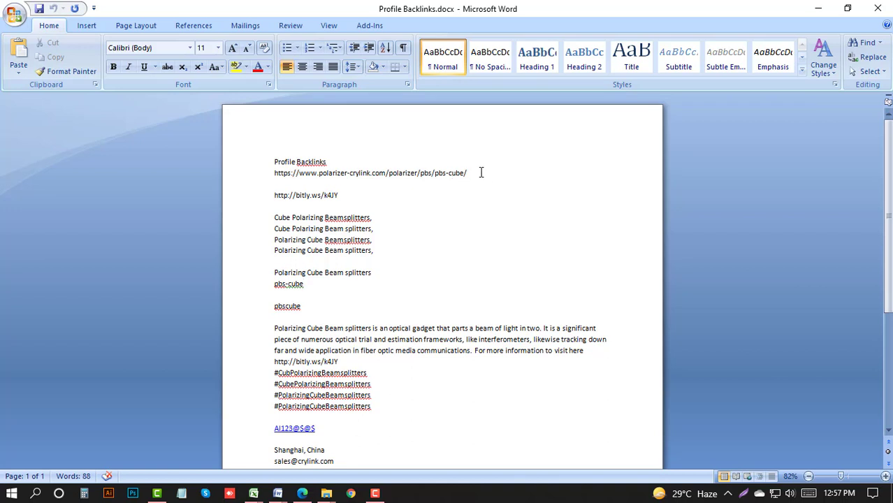
Copy the polarizer-crylink.com page URL beneath the Profile Backlinks heading in the document.
drag(480, 172, 275, 173)
right_click(280, 174)
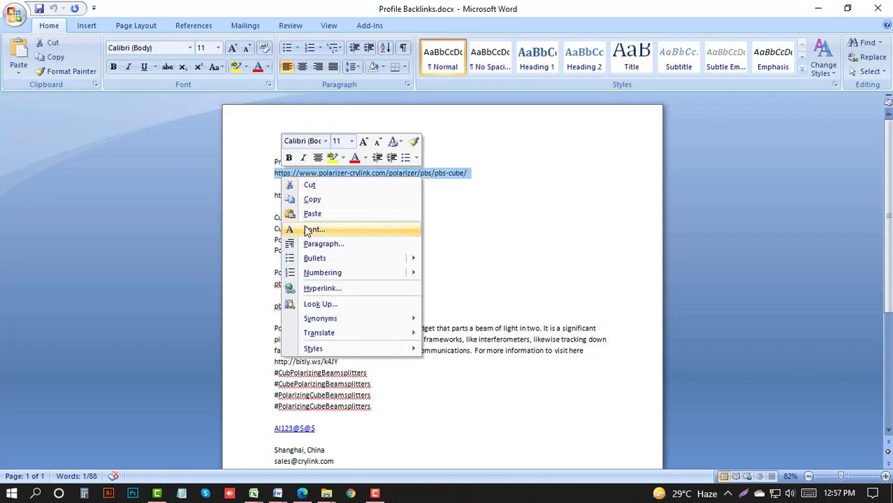
click(312, 199)
key(alt+Tab)
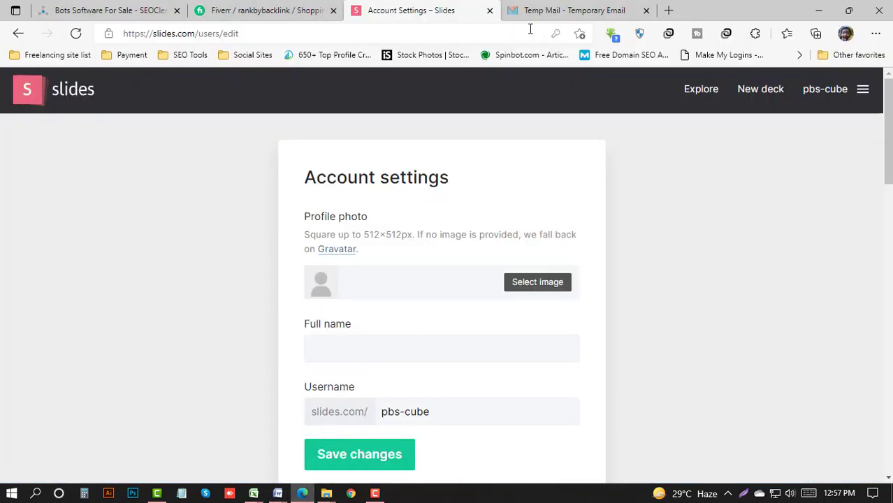
click(669, 10)
right_click(506, 34)
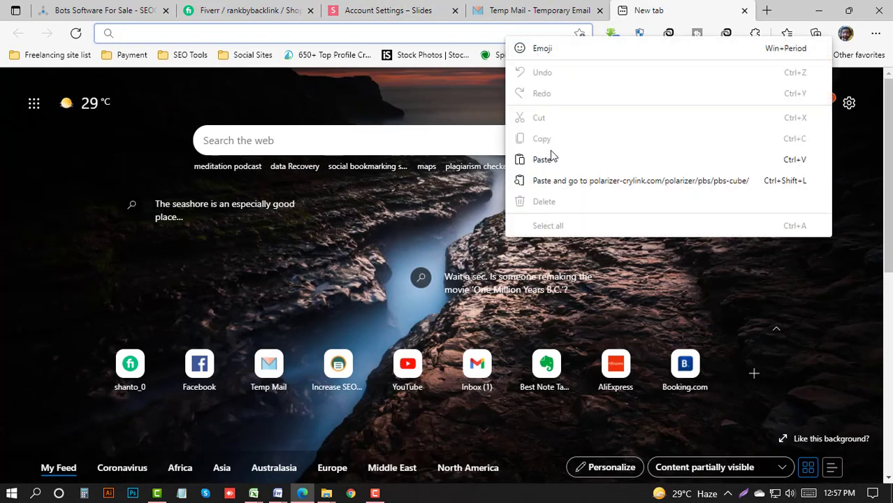
click(549, 157)
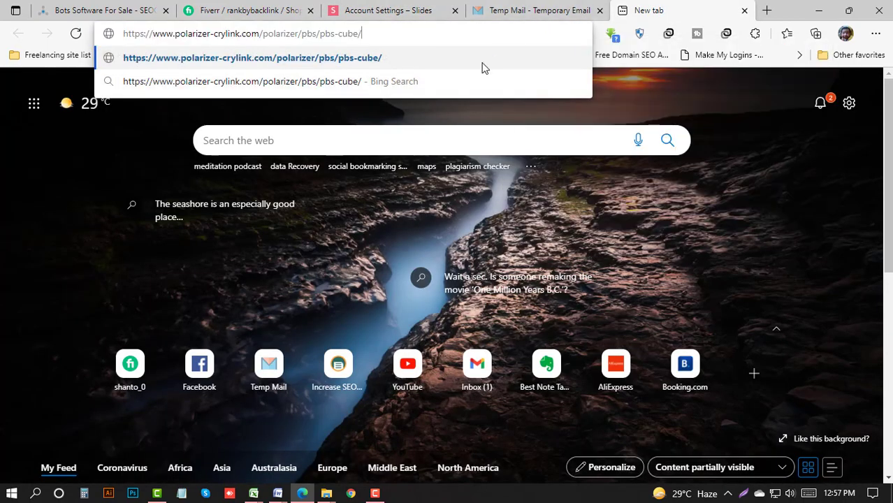
click(484, 64)
click(525, 10)
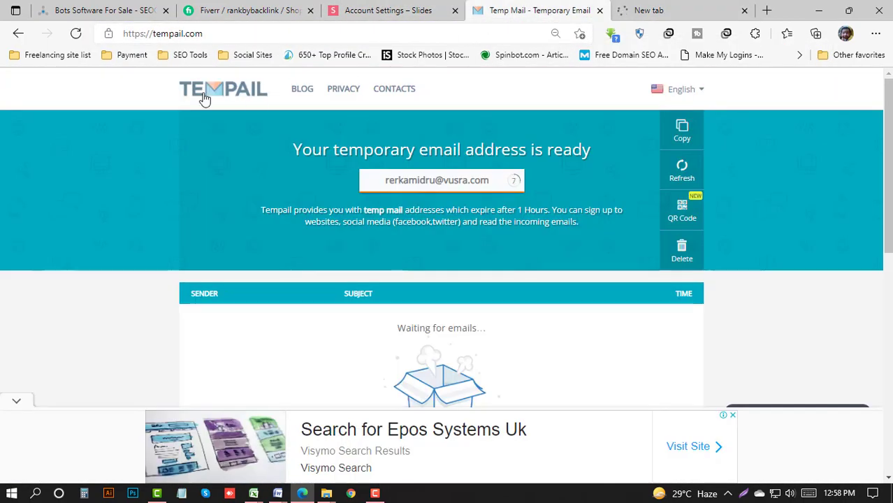
click(640, 11)
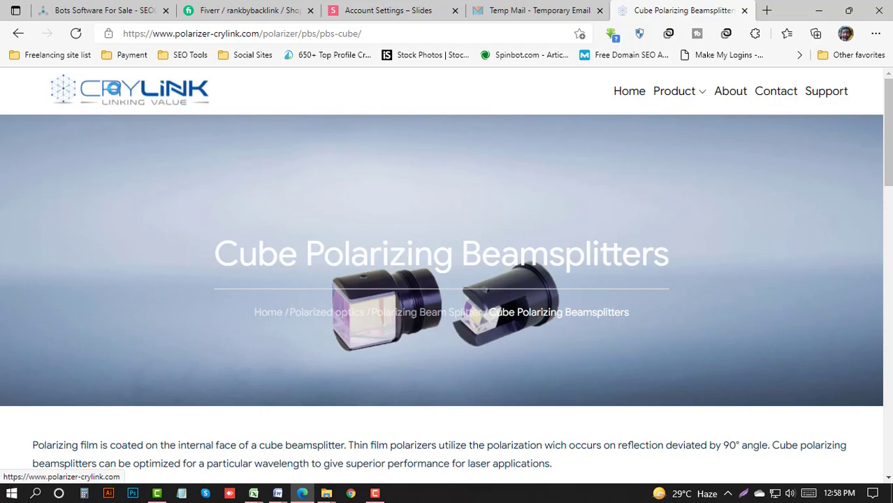
Capture the Crylink logo in the page header with Lightshot at about 276 × 67 px, upload it, and open the uploaded image.
key(Print)
drag(34, 69, 216, 112)
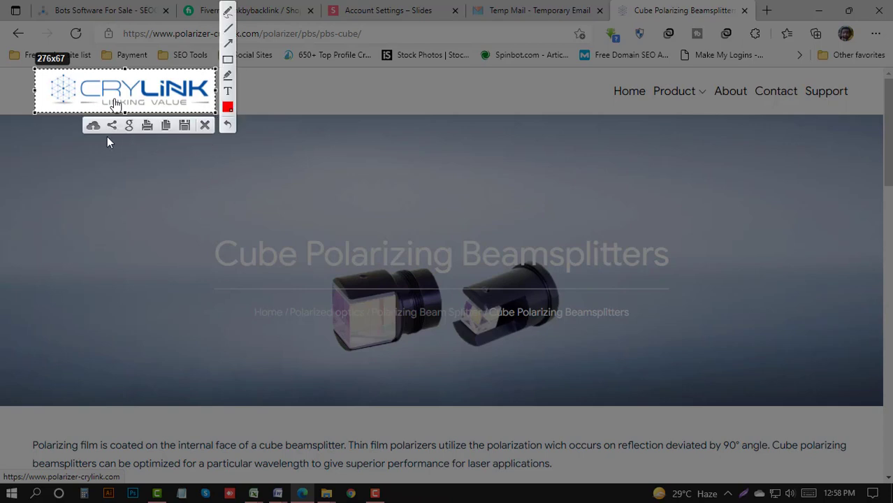
key(ctrl+c)
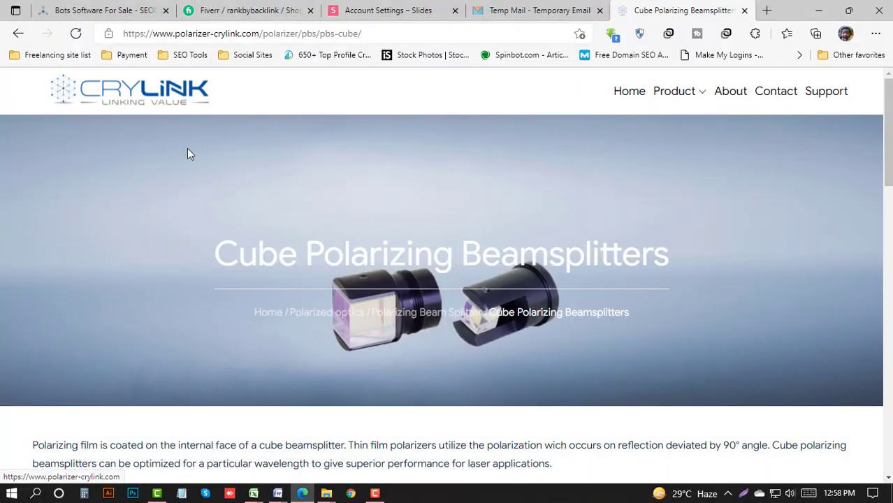
key(Print)
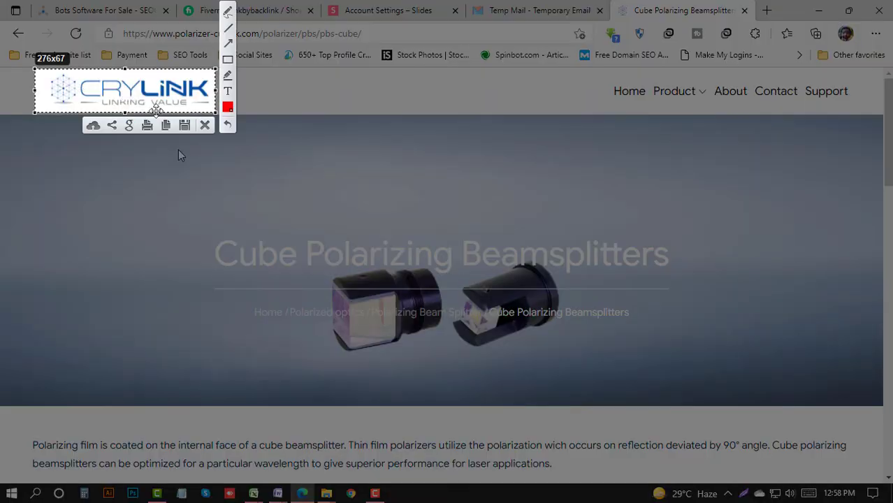
click(93, 125)
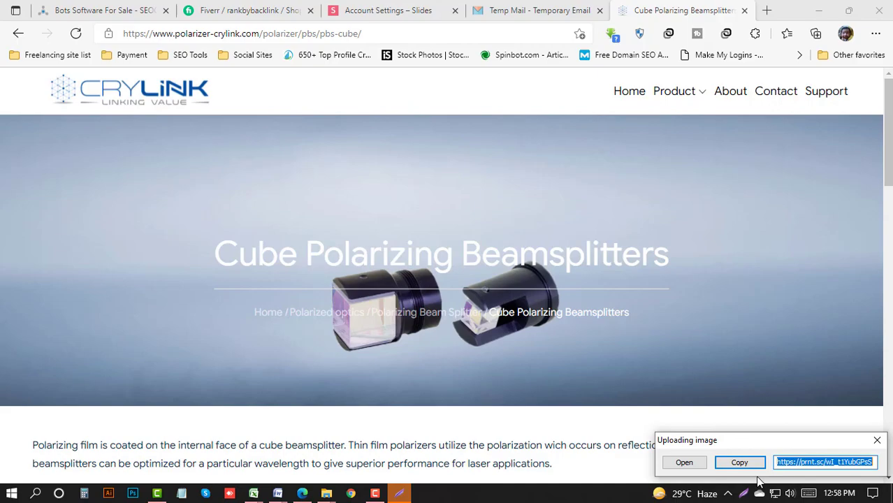
click(697, 464)
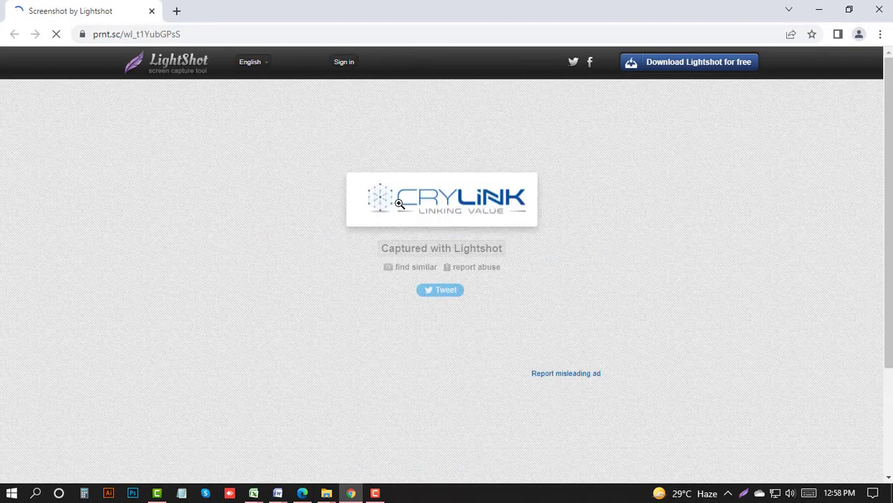
Save the captured logo image to the Desktop as a PNG named "pbs cube".
right_click(416, 202)
click(450, 232)
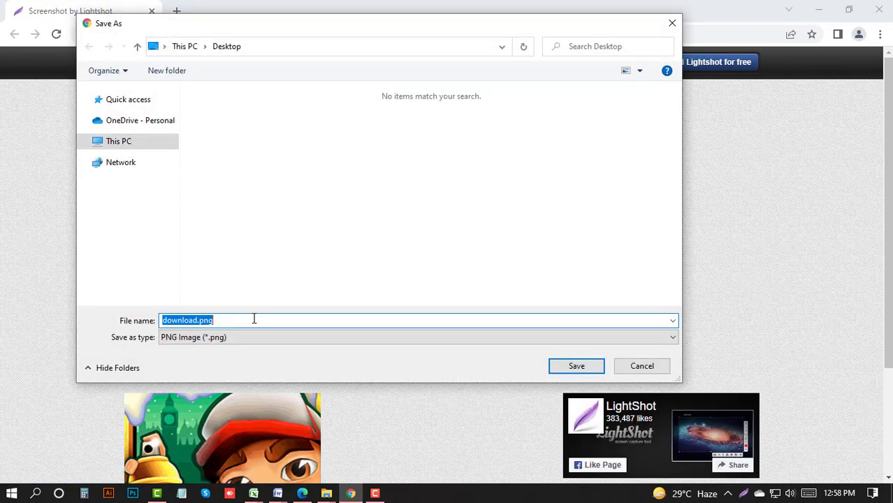
text(pbs cube)
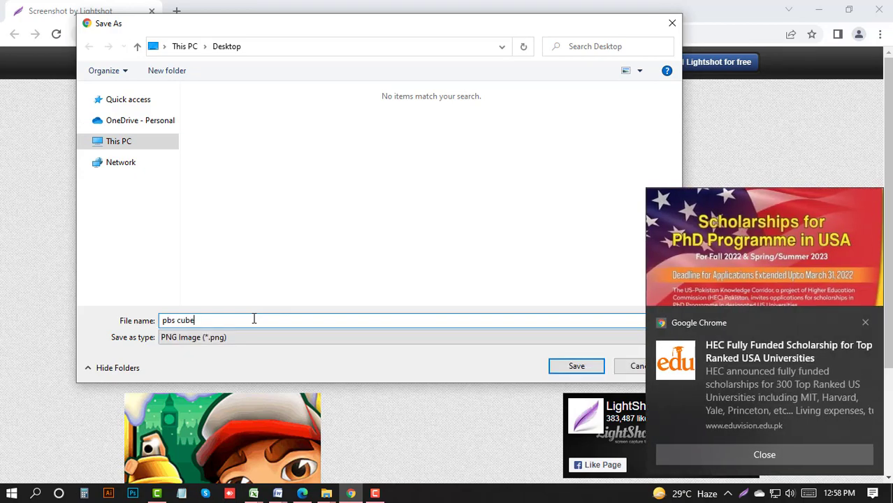
key(Return)
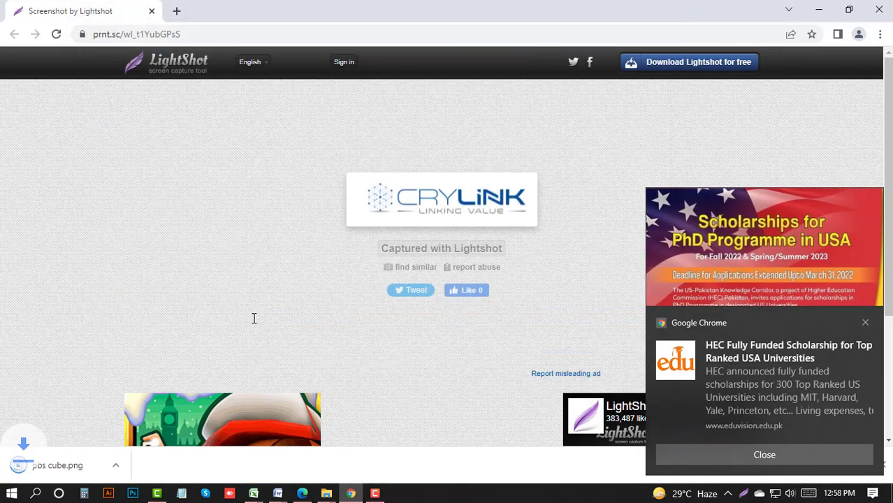
Return to the Slides account settings in Edge and choose "pbs cube.png" from the Desktop as the profile photo.
click(878, 10)
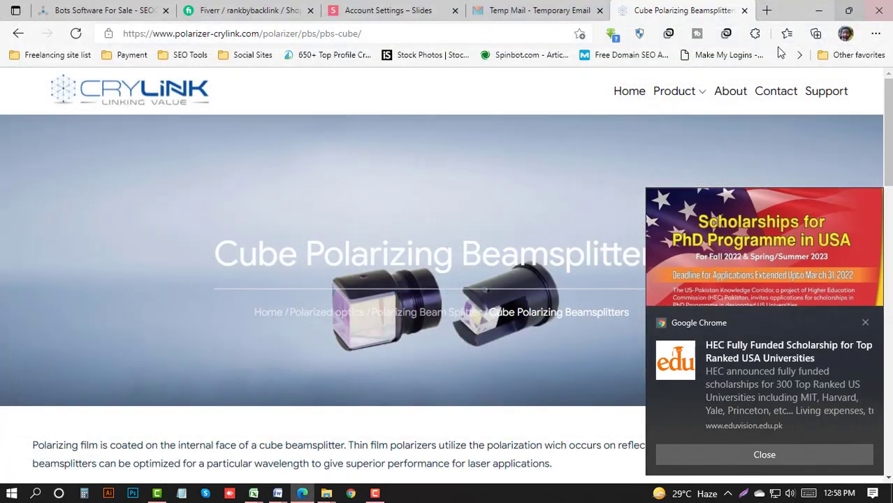
click(526, 9)
click(227, 93)
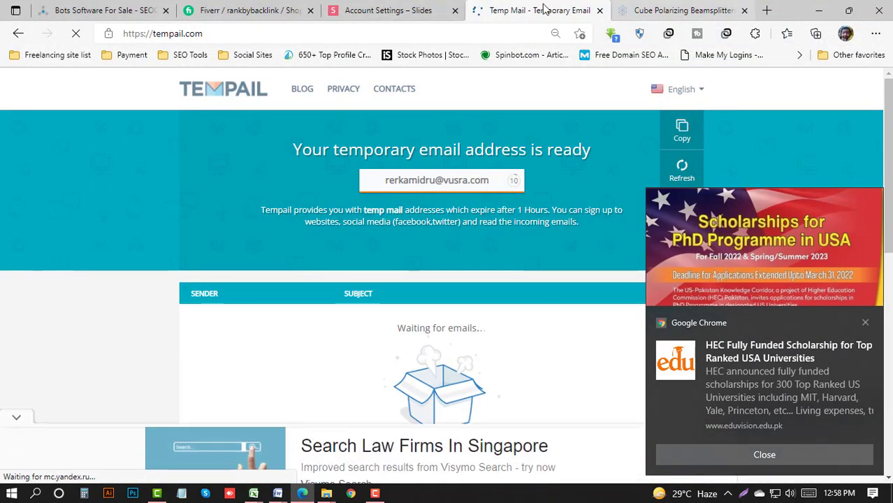
click(419, 10)
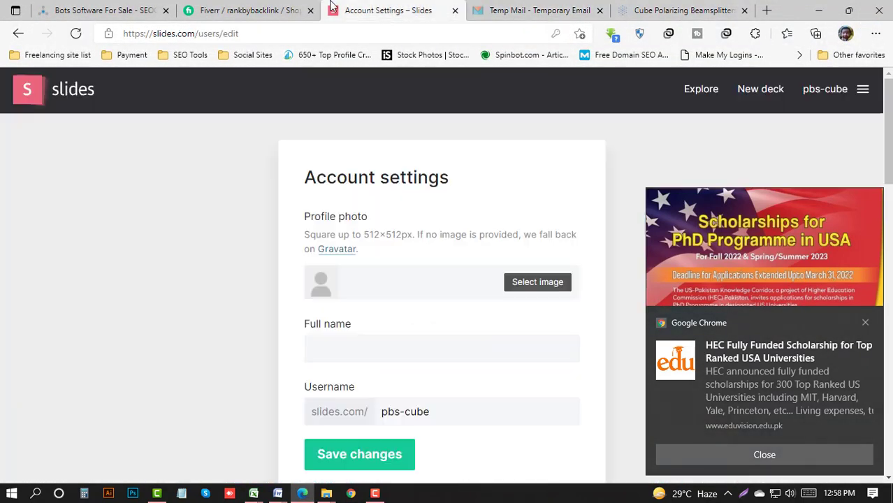
click(520, 283)
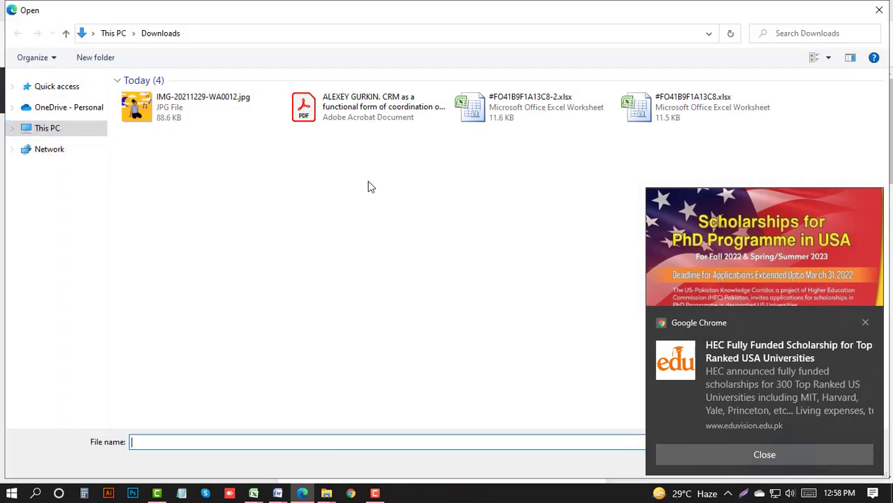
click(70, 130)
double_click(331, 120)
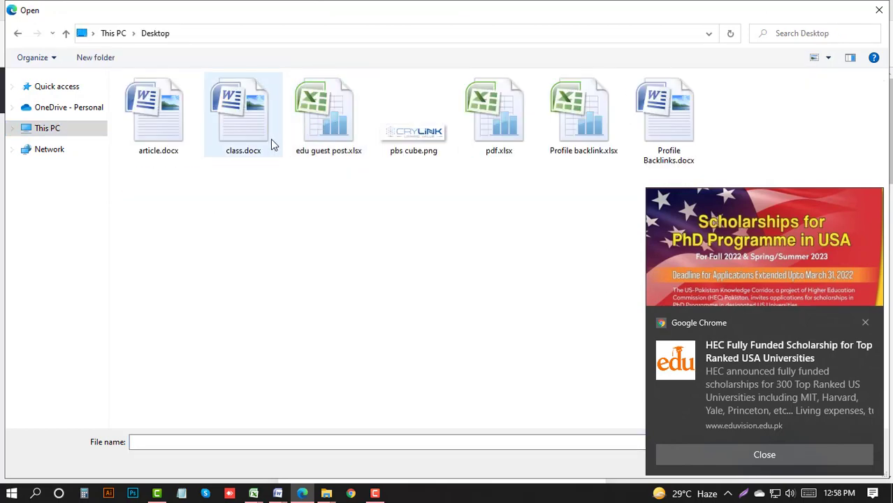
double_click(414, 112)
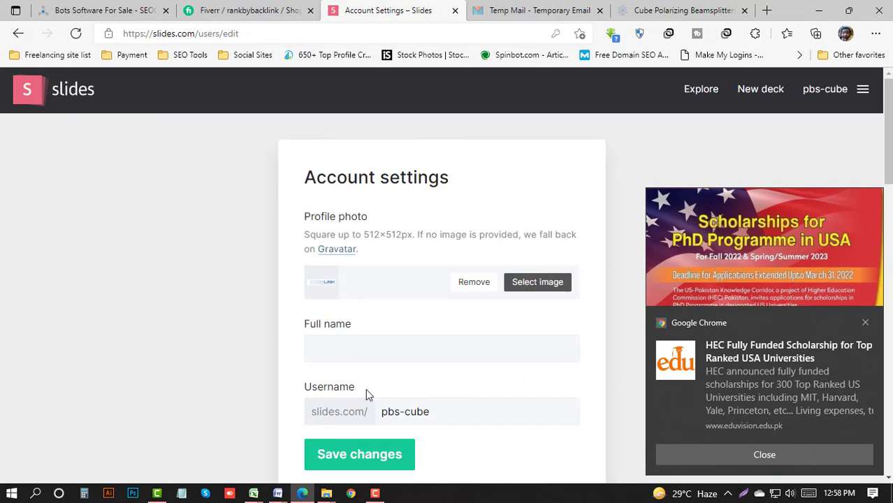
Copy "pbs-cube" from the Profile Backlinks document in Word and enter it as the full name in the Slides account settings.
click(360, 352)
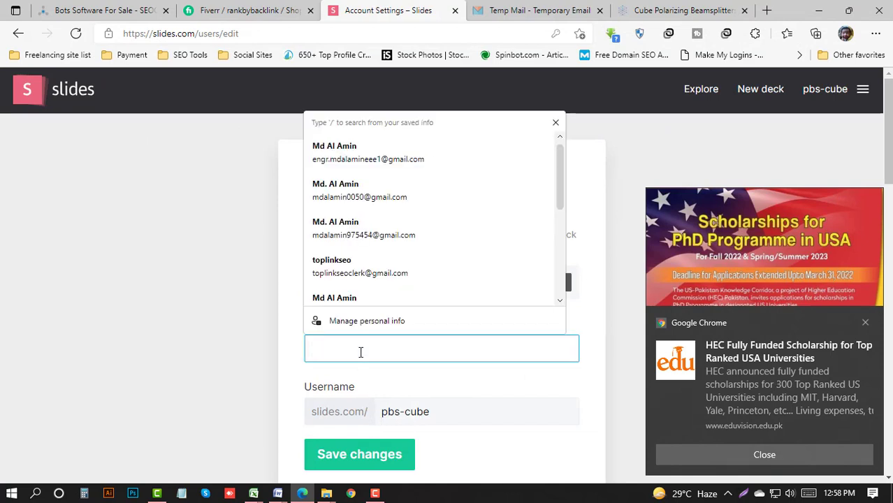
click(256, 361)
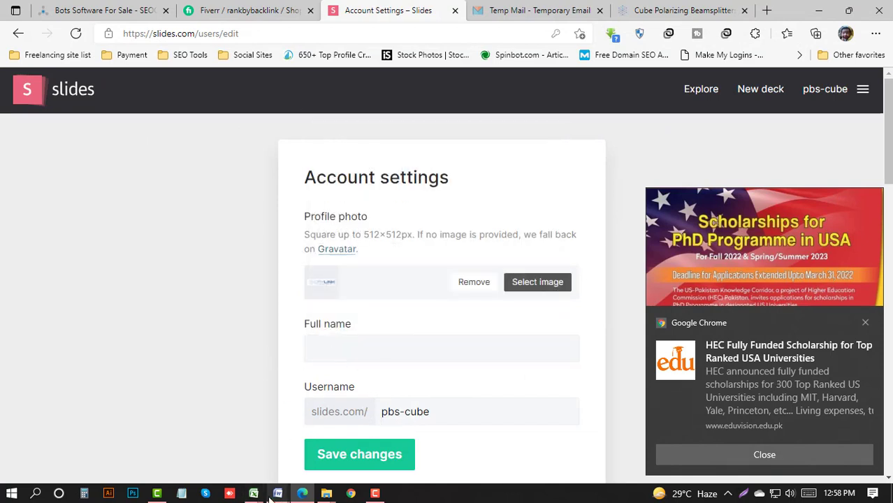
mouse_move(277, 493)
click(231, 447)
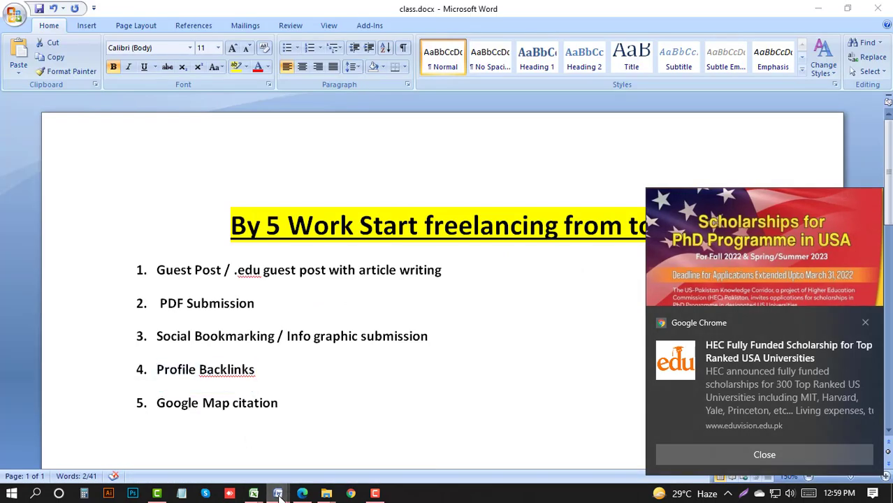
click(349, 426)
click(398, 292)
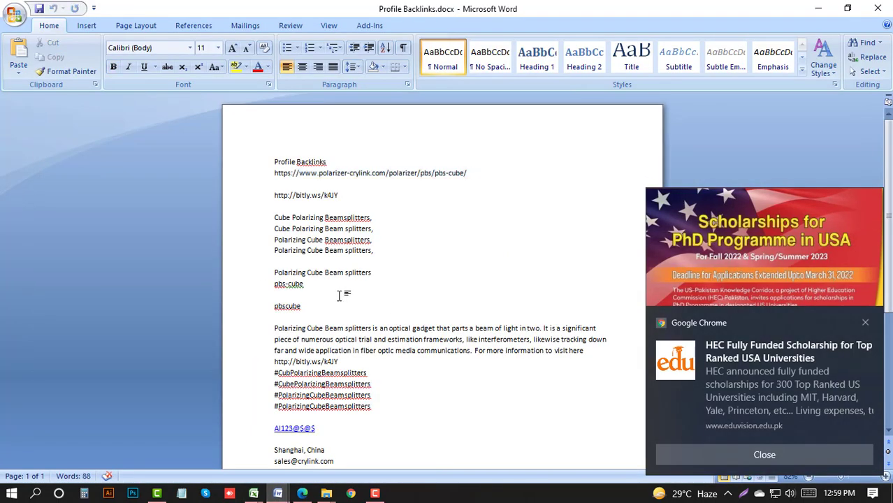
drag(329, 288, 245, 289)
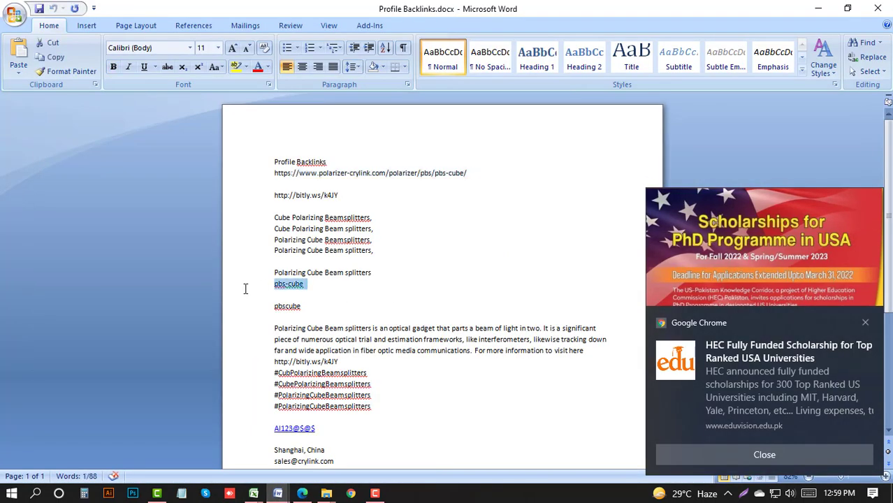
key(alt+Tab)
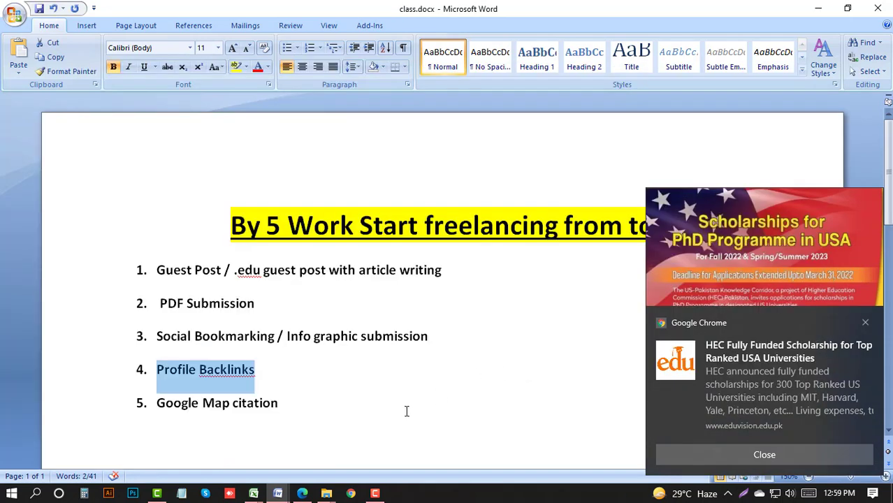
key(alt+Tab)
click(384, 351)
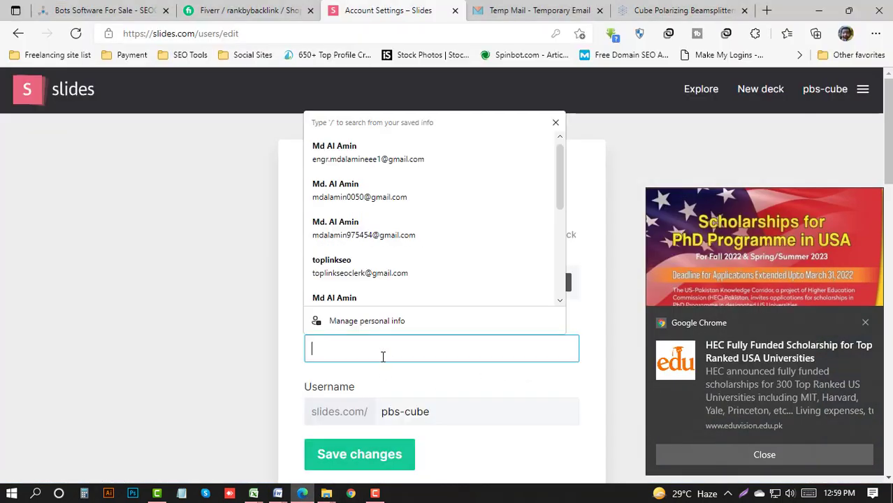
key(ctrl+v)
key(Tab)
Dismiss the scholarship notification and save the Slides account changes.
click(775, 454)
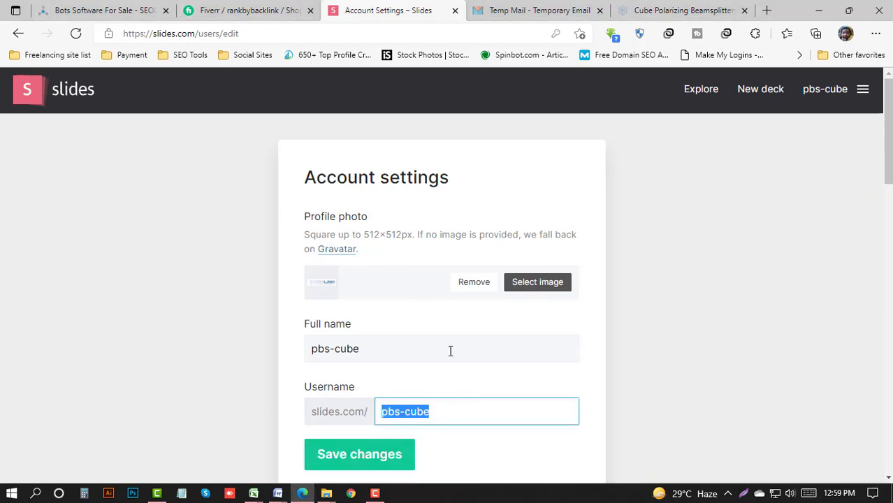
click(450, 351)
click(371, 464)
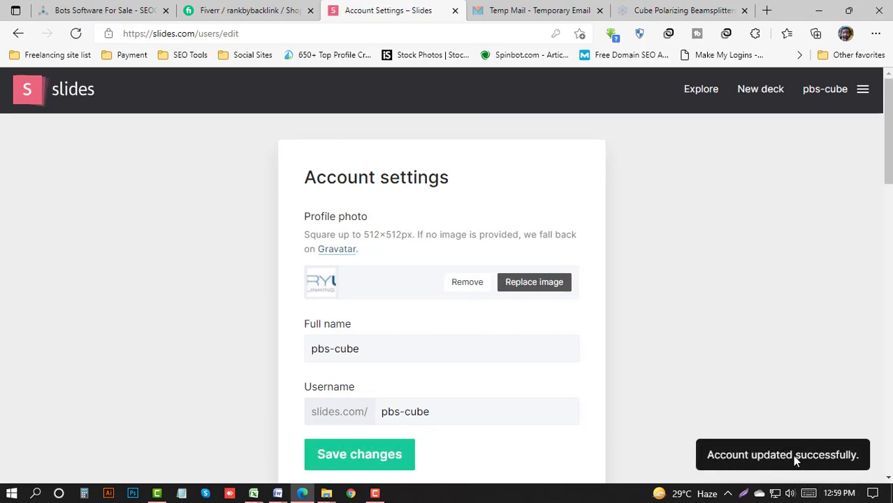
Open the Slides profile page and check the saved name and photo.
click(862, 90)
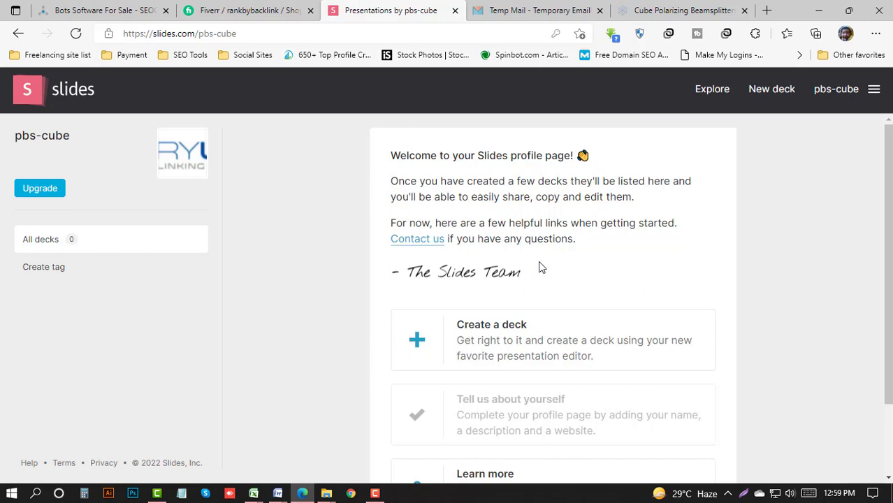
scroll(552, 276, down, 2)
scroll(614, 273, up, 2)
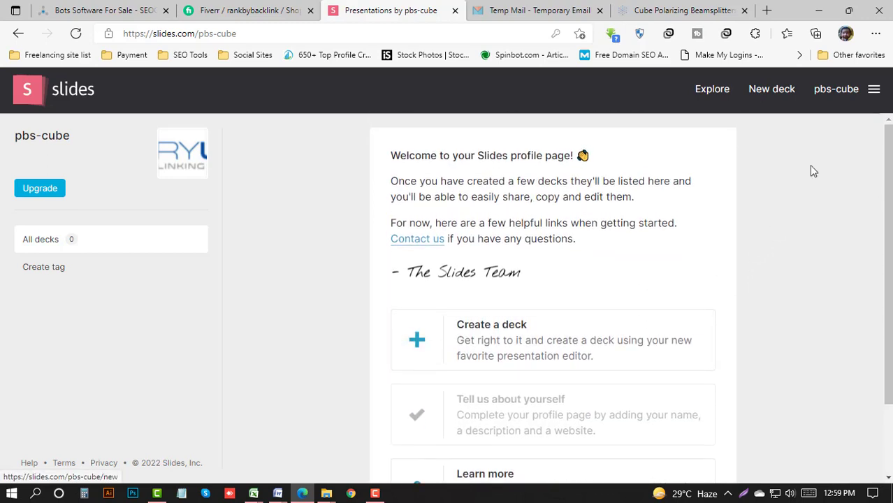
click(845, 94)
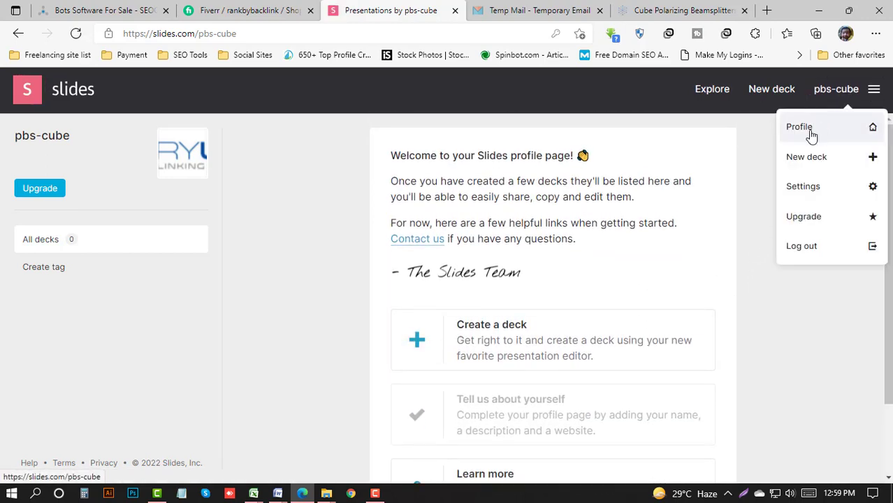
click(810, 133)
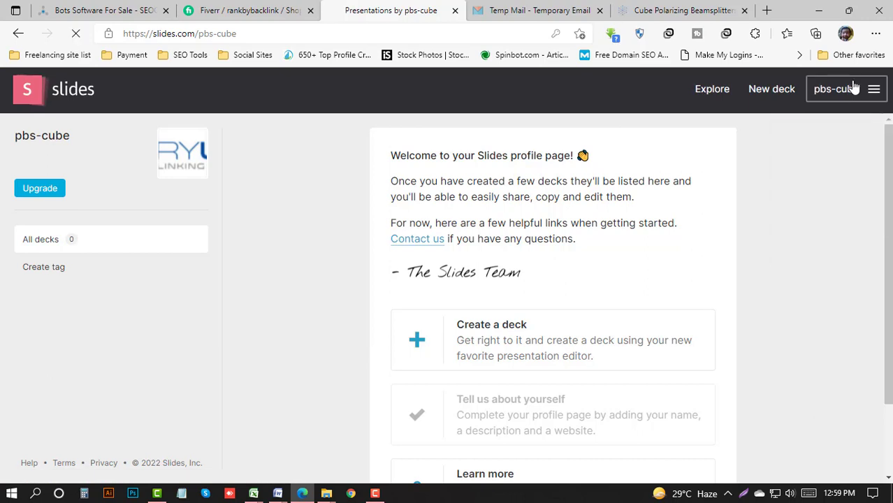
Go back to the account settings and examine the remaining fields, including description, website and Twitter handle.
mouse_move(838, 89)
click(829, 171)
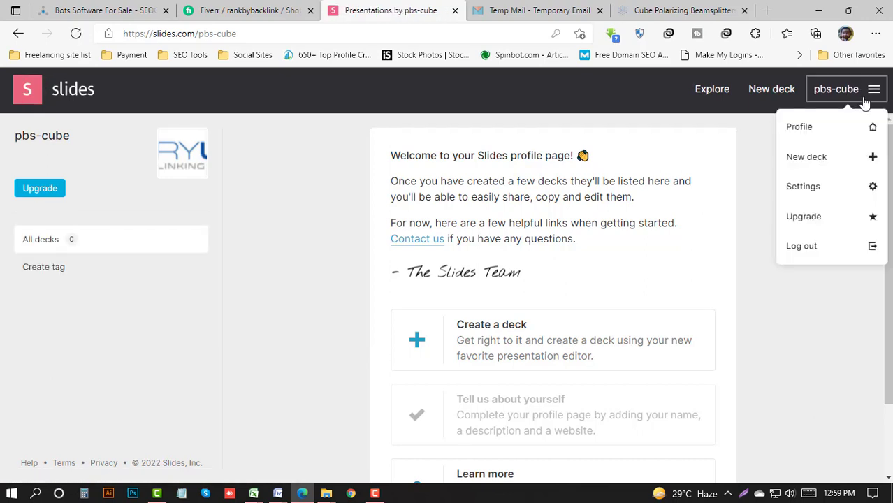
click(819, 197)
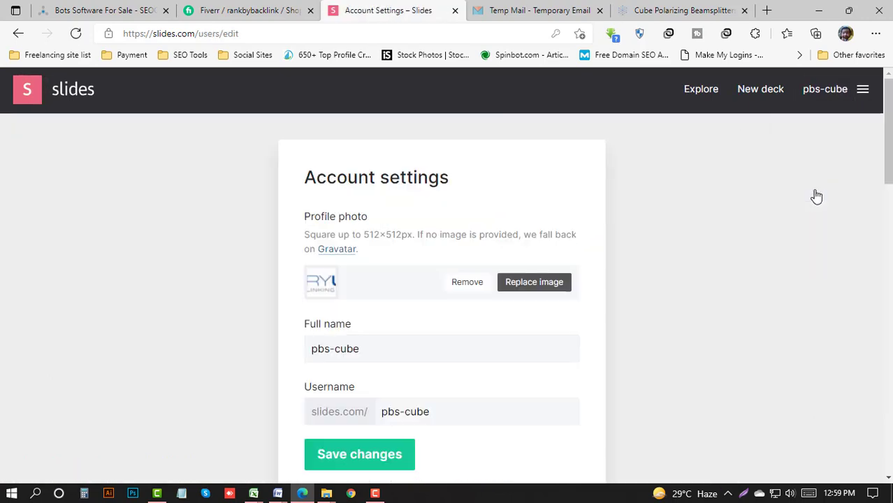
scroll(278, 355, down, 4)
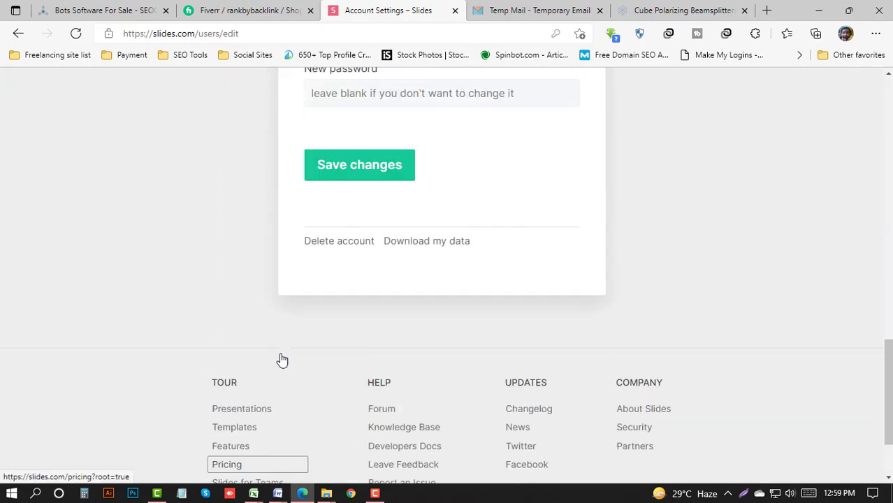
scroll(280, 360, up, 3)
scroll(281, 357, up, 4)
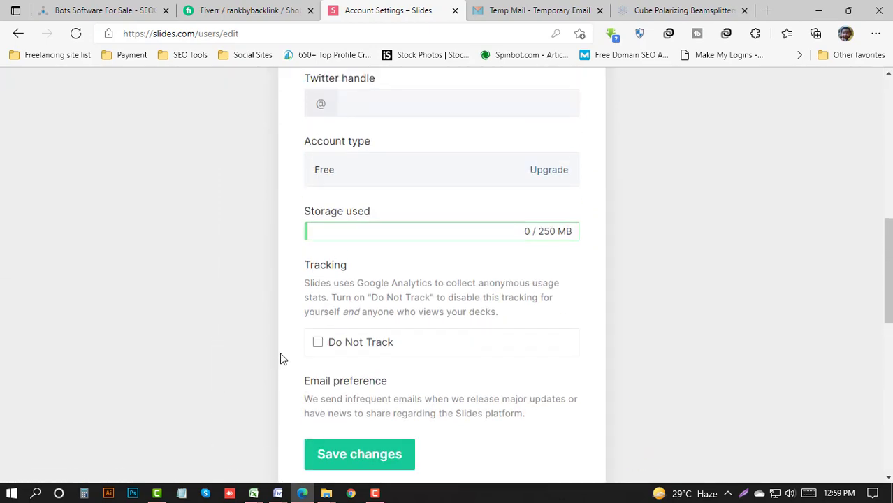
scroll(281, 357, down, 6)
scroll(281, 359, up, 8)
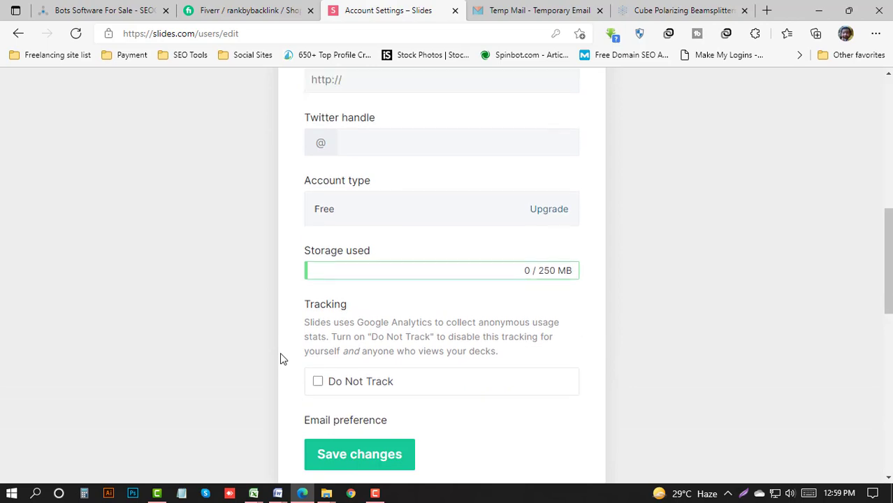
scroll(280, 359, up, 4)
scroll(282, 358, down, 2)
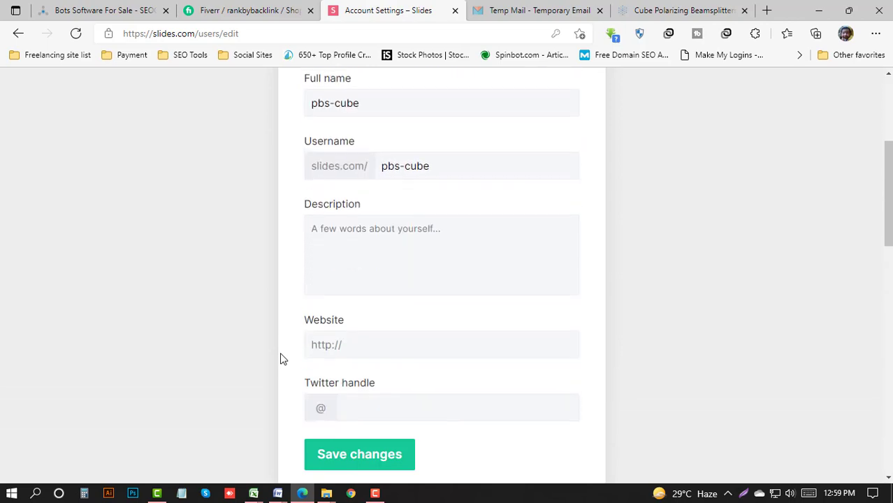
scroll(365, 317, up, 2)
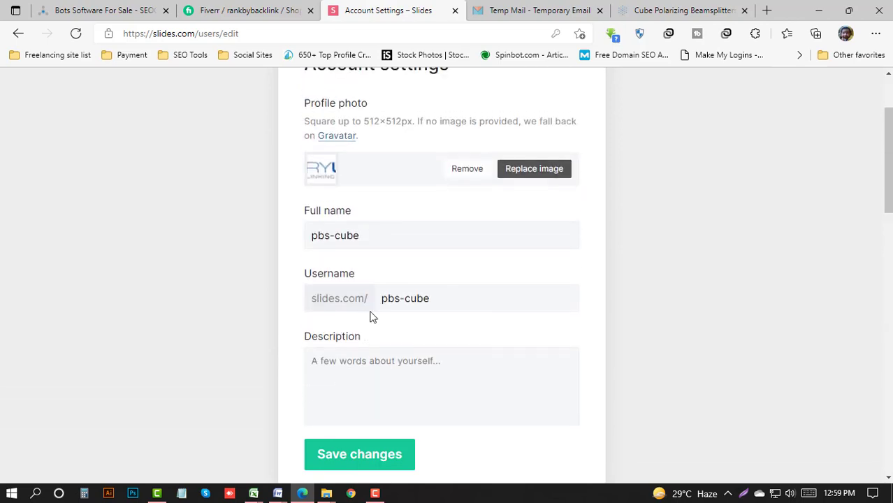
Copy the Polarizing Cube Beam splitters paragraph with its short link and hashtags from the Profile Backlinks document for the Slides description.
click(351, 370)
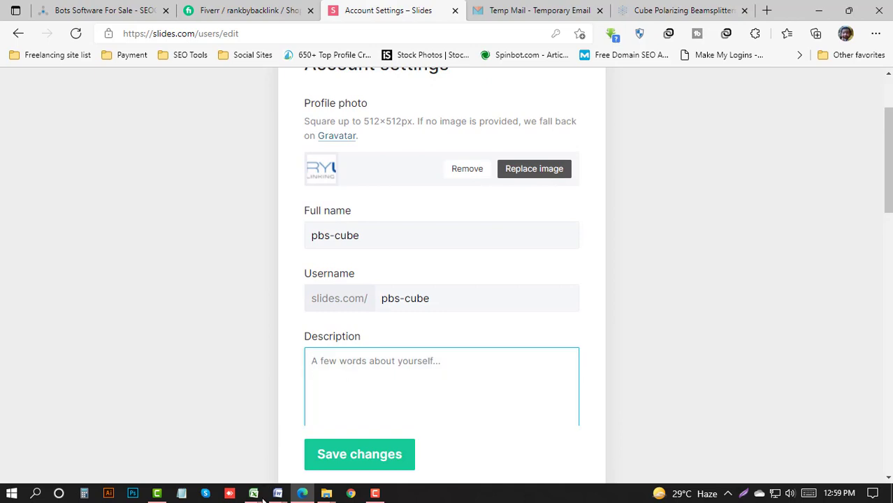
mouse_move(277, 495)
click(343, 436)
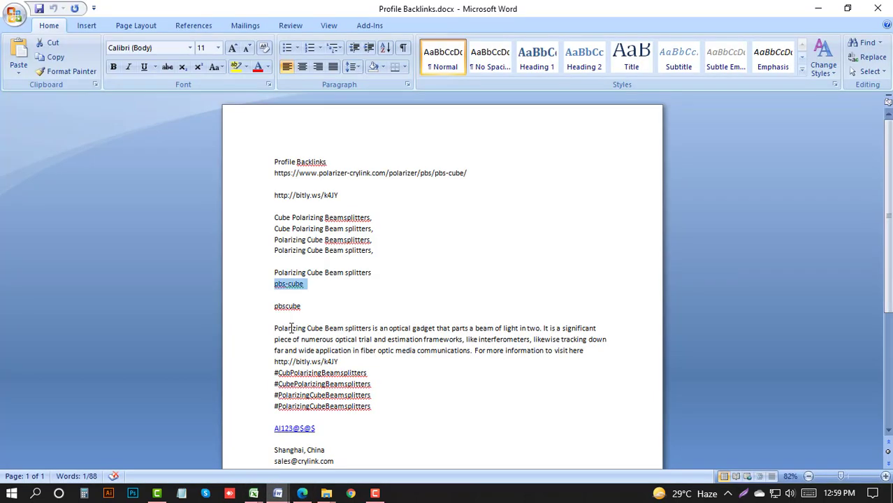
drag(275, 328, 371, 407)
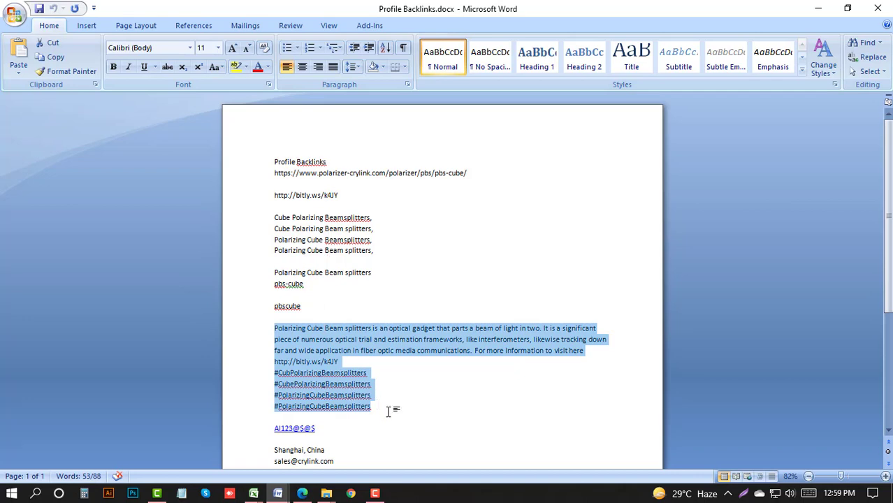
key(alt+Tab)
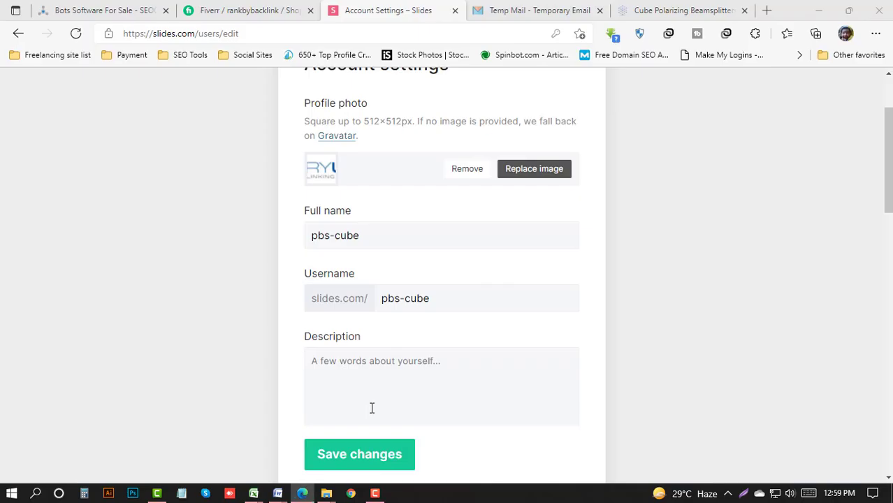
key(alt+Tab)
click(487, 350)
click(339, 361)
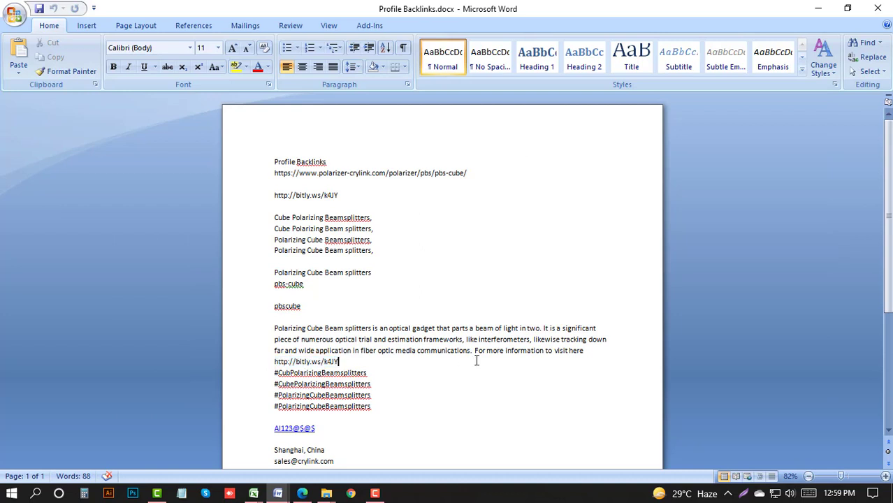
key(shift+Home)
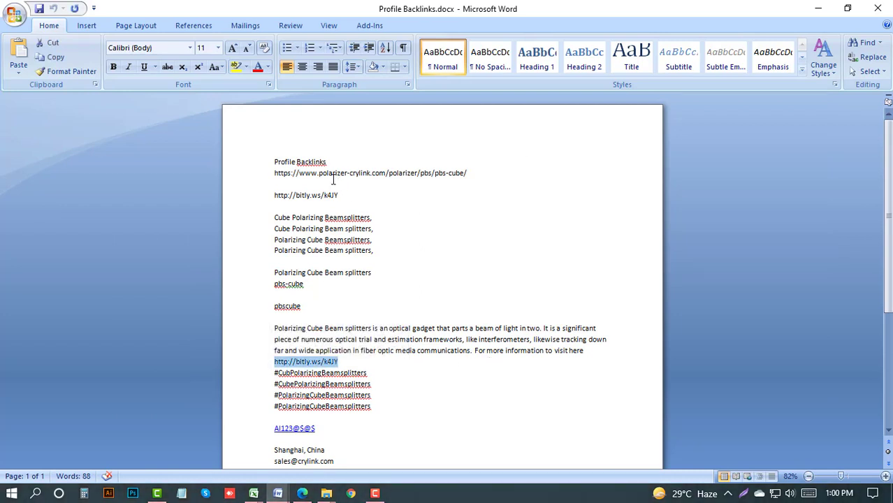
click(274, 174)
key(End)
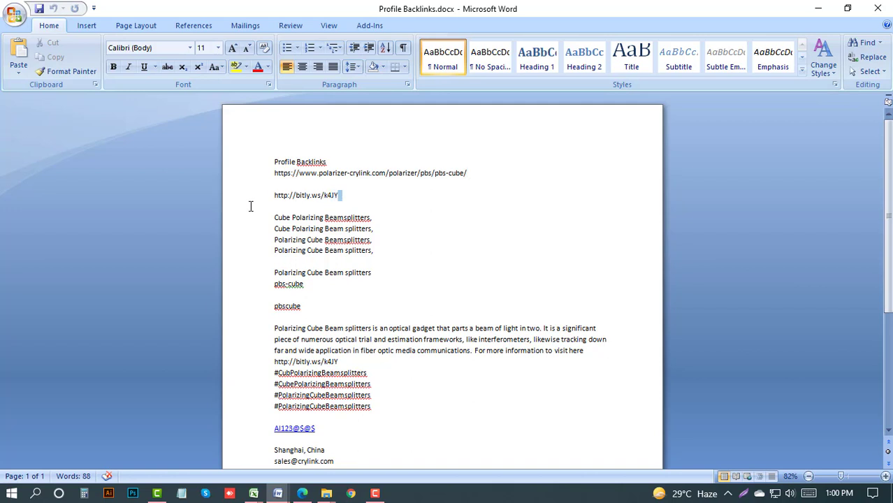
click(264, 195)
drag(340, 361, 267, 367)
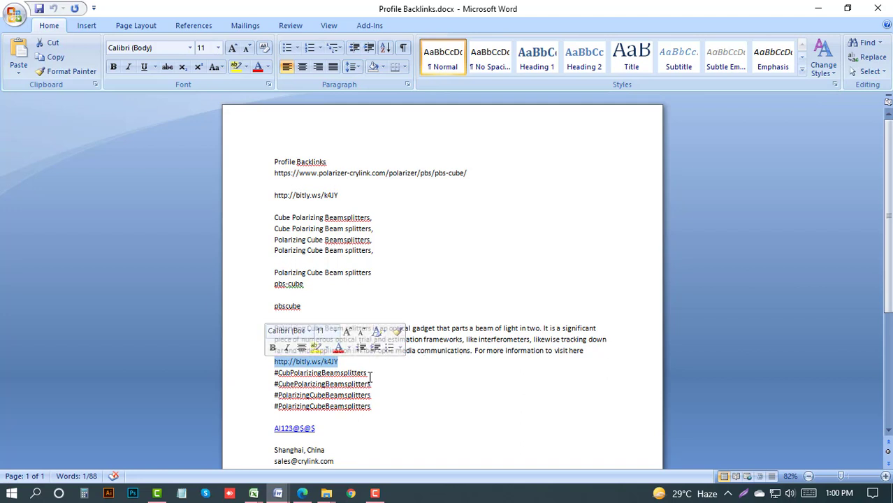
key(End)
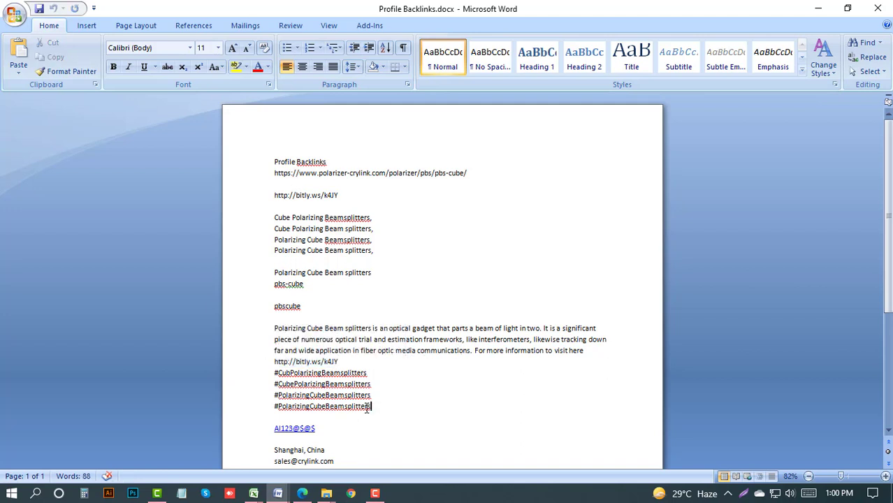
Fill the Slides description with the Polarizing Cube Beam splitters text from the Profile Backlinks document, trimmed to end at "like interferometers.".
drag(367, 408, 266, 336)
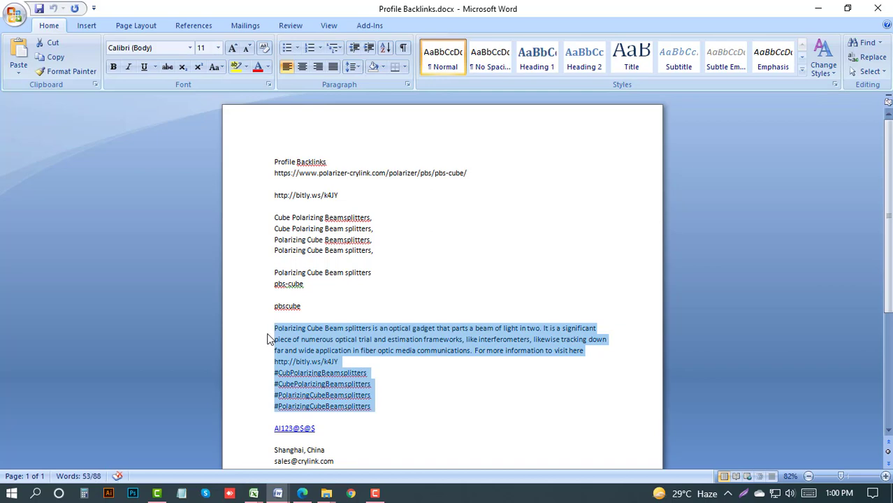
click(301, 493)
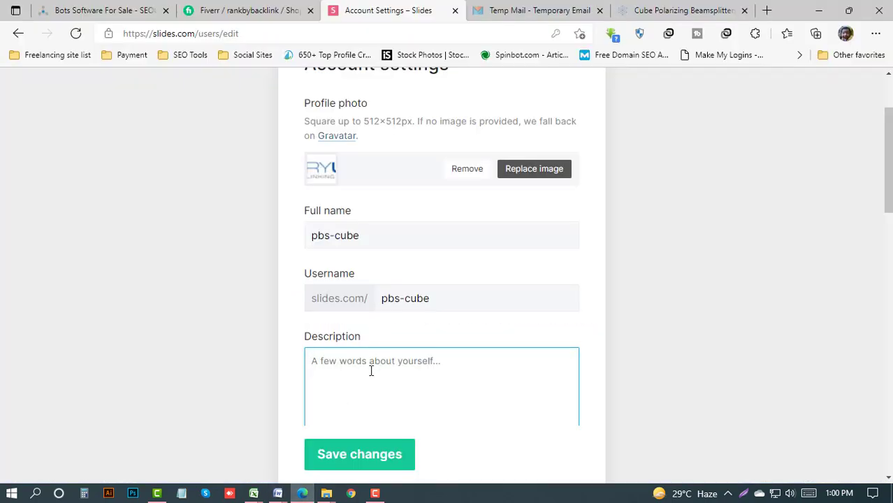
text(Polarizing Cube Beam splitters is an optical gadget that parts a beam of light in two. It is a significant piece of numerous optical trial and estimation frameworks, like interferometers, likewise tracking down far and wide application in fiber optic)
scroll(256, 355, down, 4)
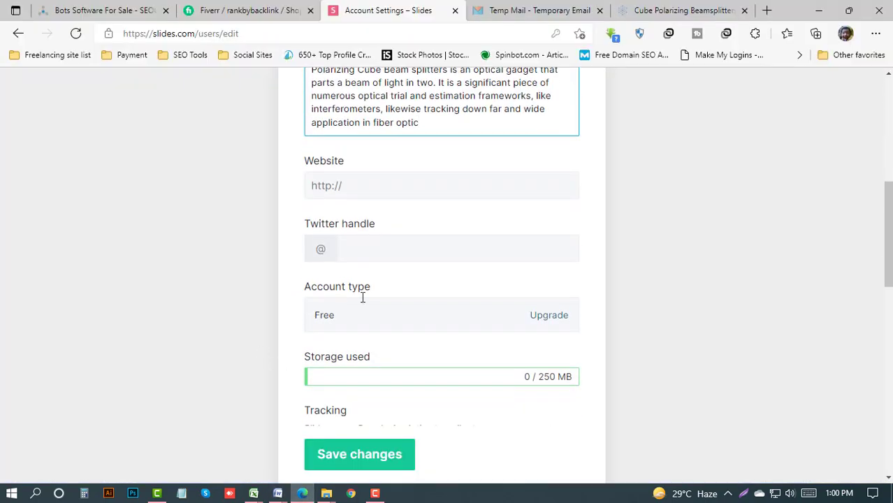
drag(434, 123, 386, 109)
key(BackSpace)
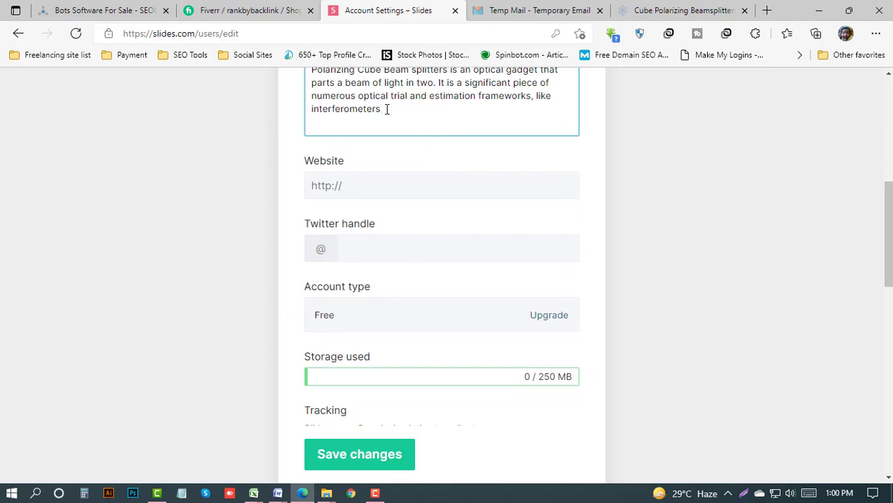
click(364, 185)
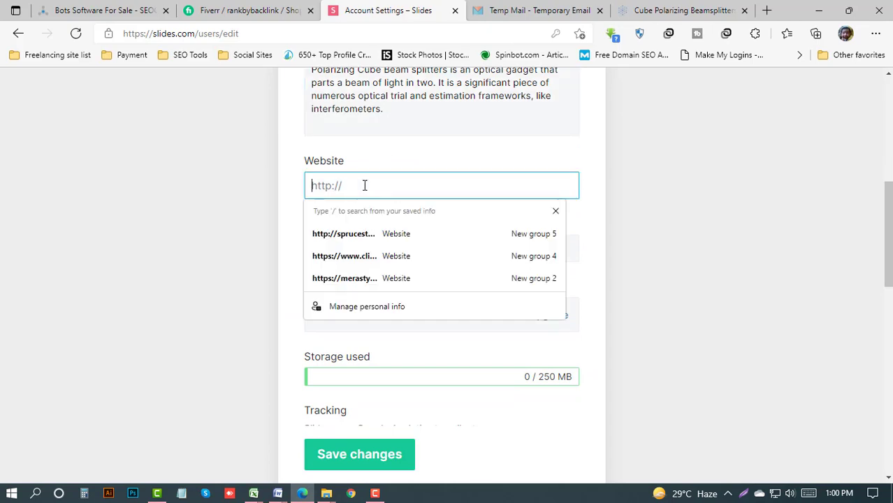
key(alt+Tab)
drag(361, 194, 274, 183)
key(ctrl+c)
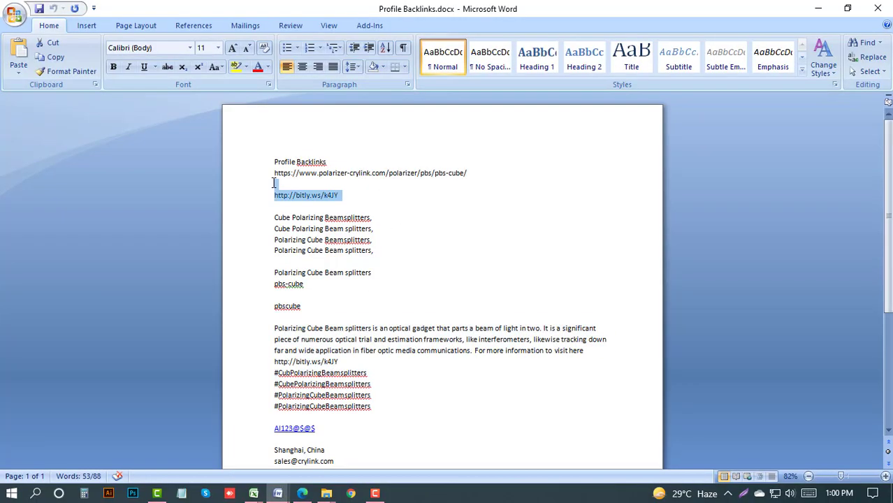
key(alt+Tab)
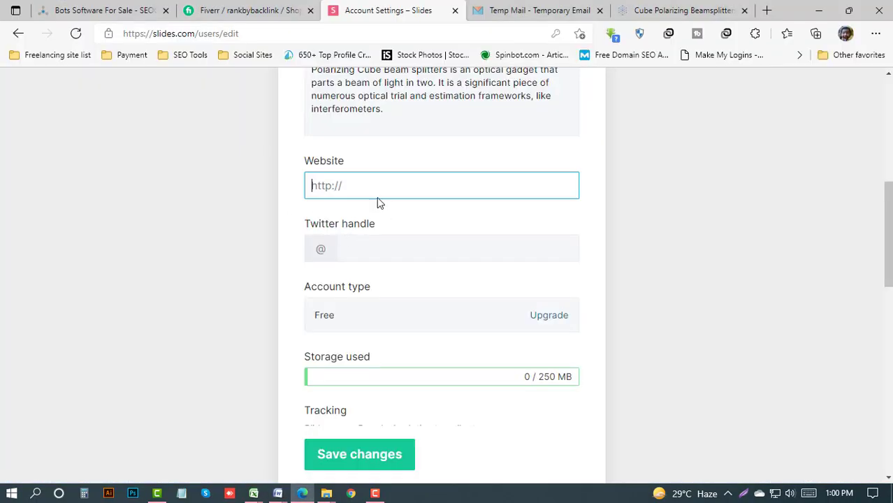
key(ctrl+v)
key(Tab)
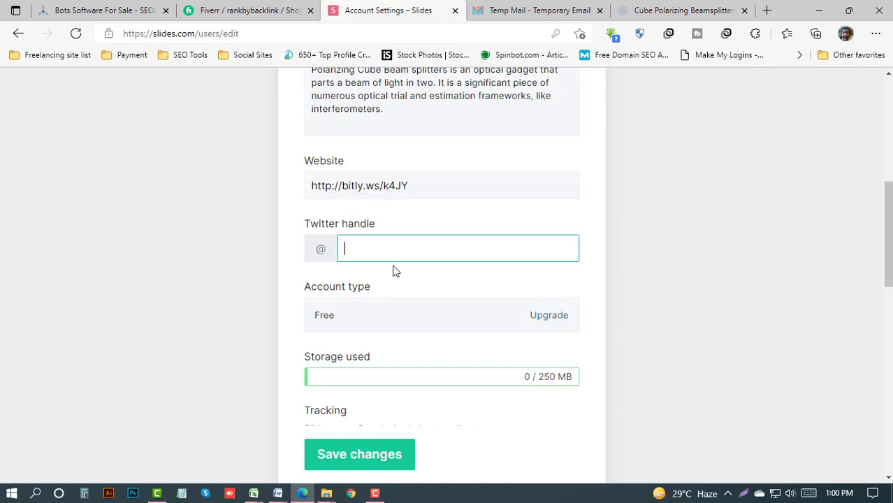
key(Tab)
scroll(402, 335, down, 2)
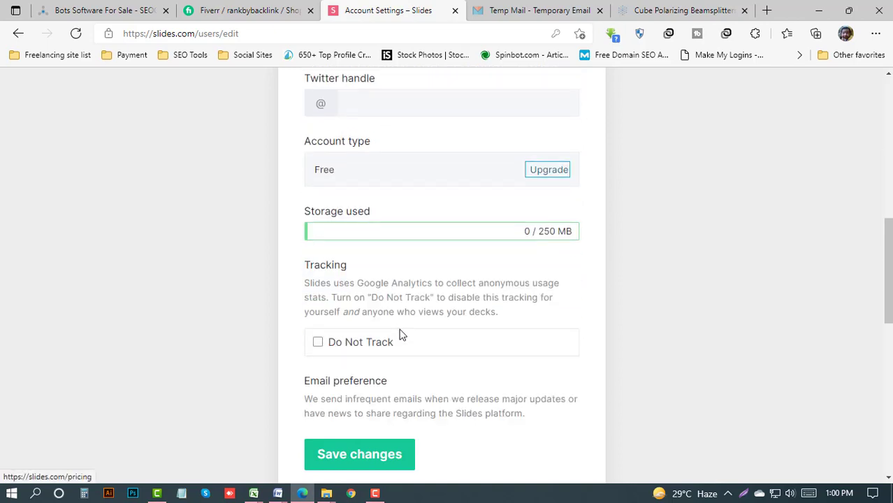
click(397, 459)
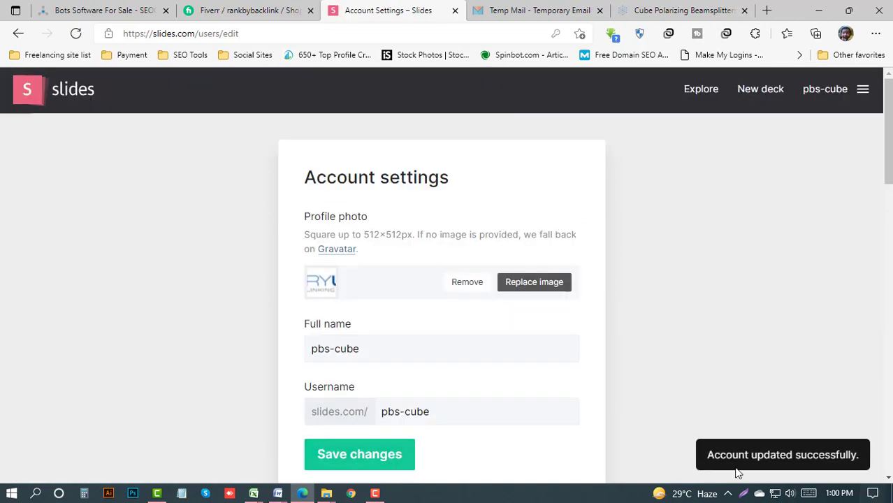
Open the Slides profile page and check its photo, description and web address for the saved details.
click(862, 90)
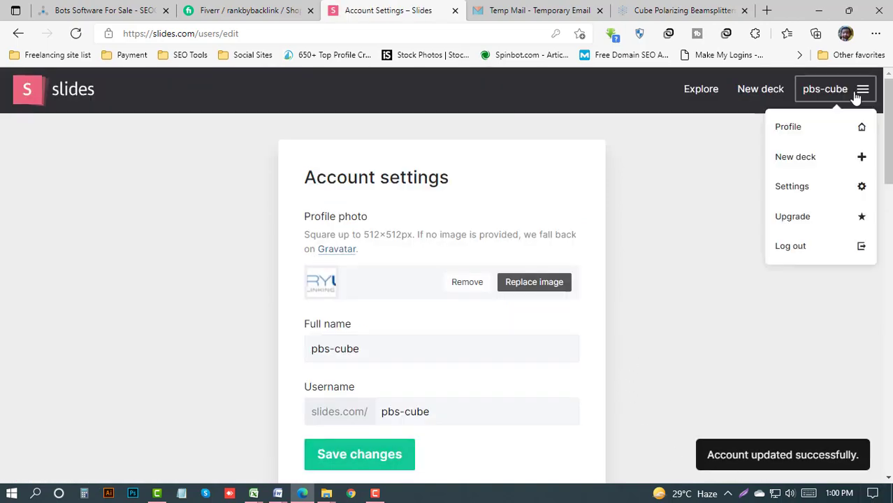
click(799, 126)
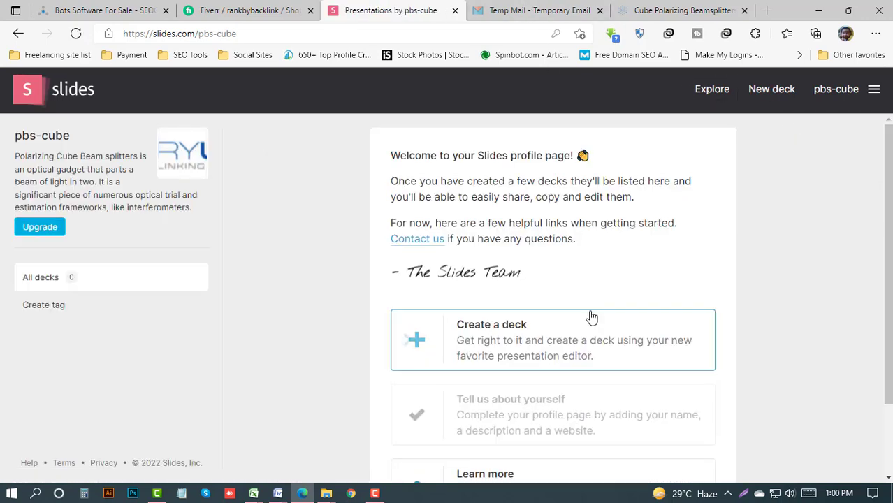
scroll(590, 315, down, 1)
scroll(590, 315, up, 1)
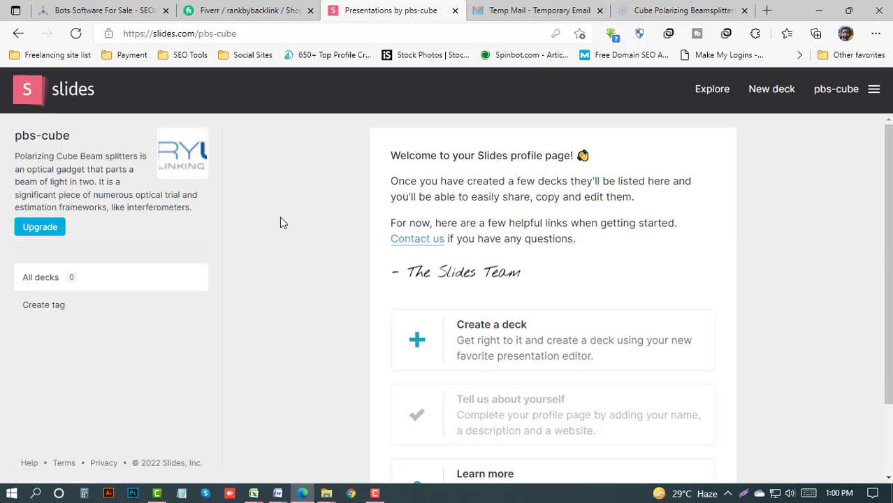
key(ctrl+plus)
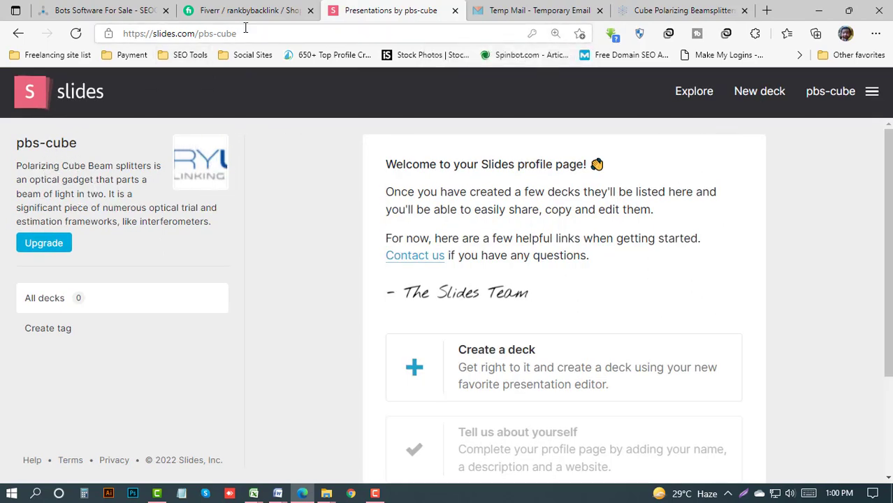
drag(246, 33, 205, 40)
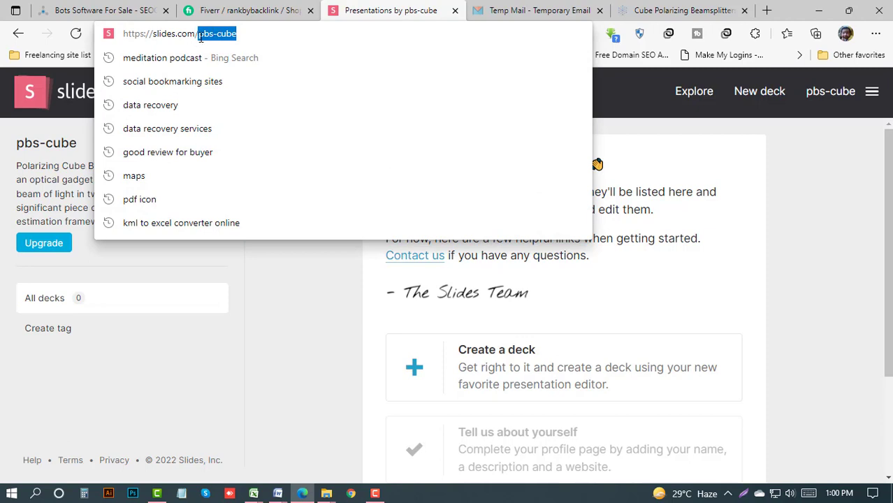
drag(265, 32, 129, 41)
click(164, 280)
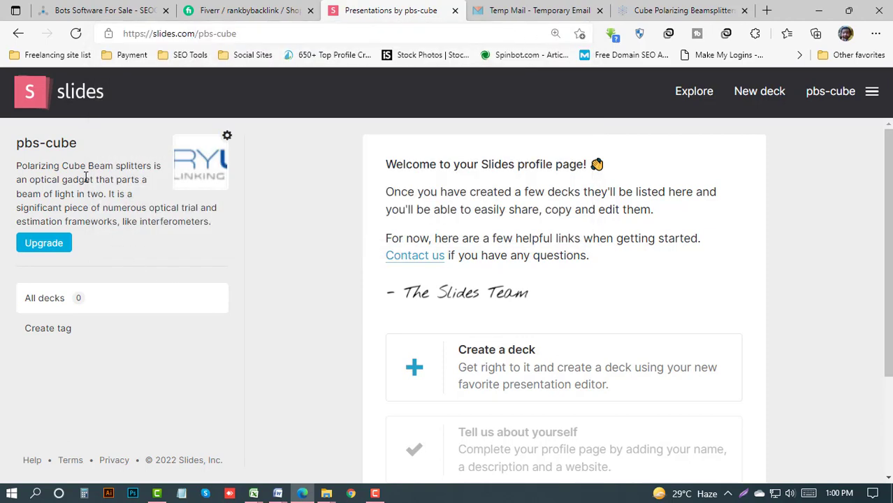
click(209, 35)
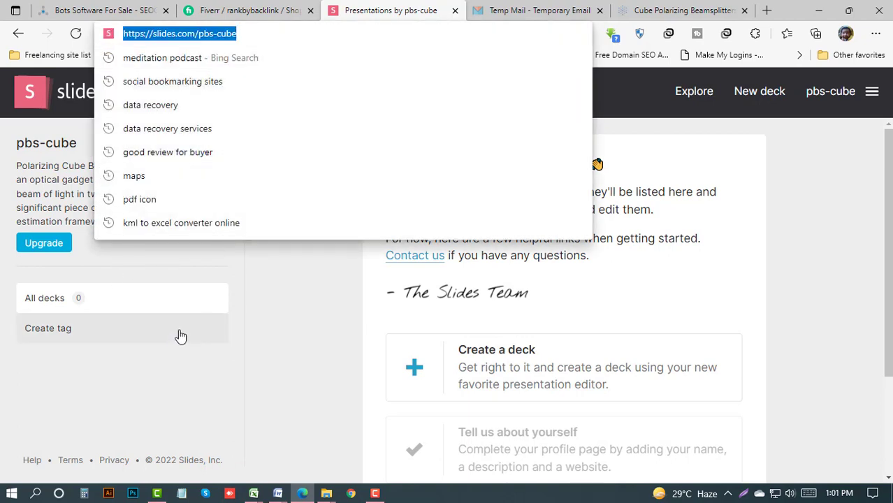
click(146, 347)
Create a new tag on the profile page and copy the keyword "Cube Polarizing Beamsplitters" from the Profile Backlinks document.
click(91, 329)
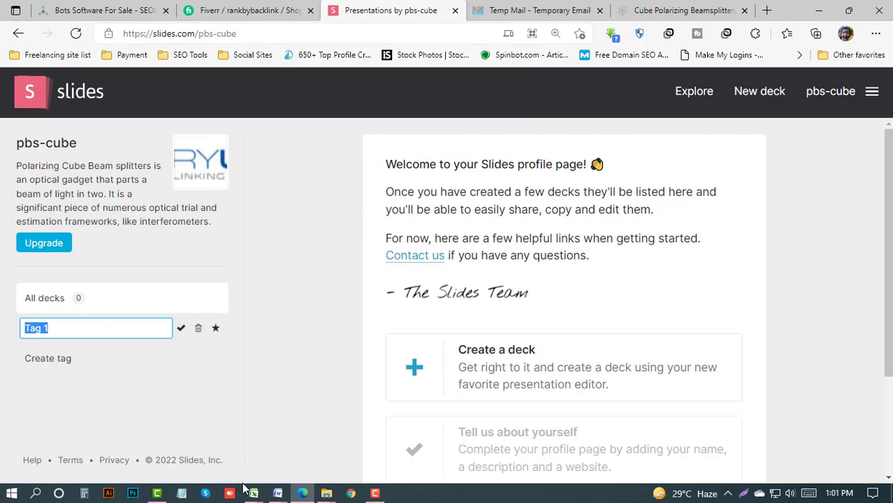
click(278, 493)
click(210, 450)
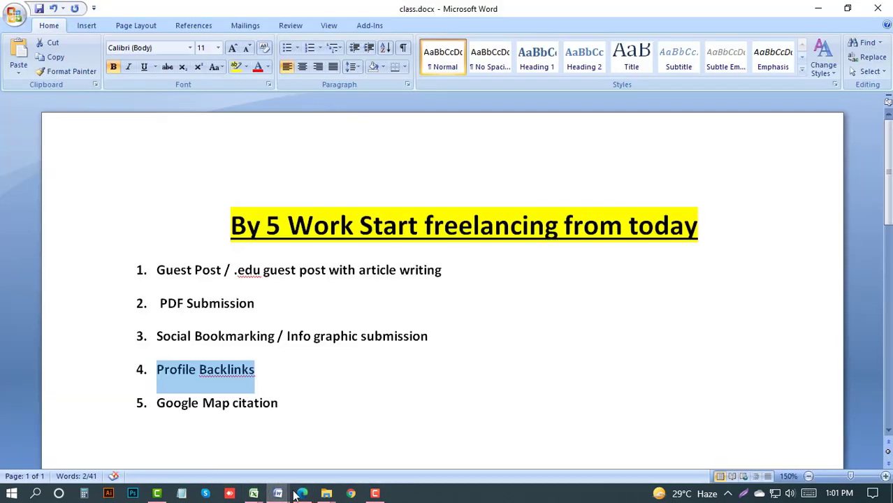
mouse_move(283, 493)
click(316, 432)
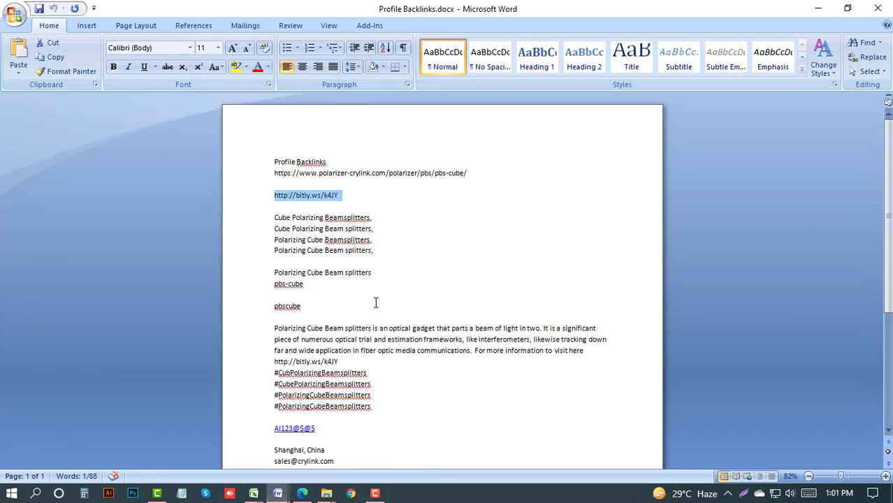
drag(378, 221, 208, 203)
key(ctrl+c)
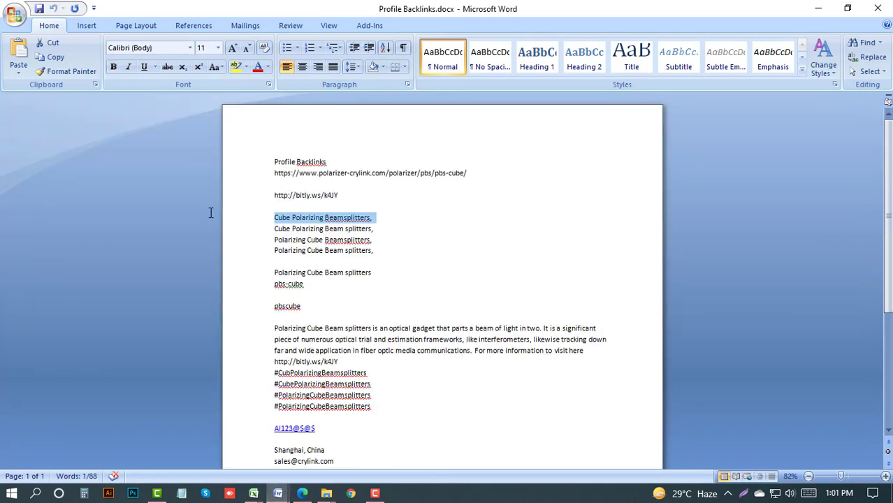
Return to the Slides profile and rename Tag 1 as "Cube Polarizing Beamsplitters".
key(alt+Tab)
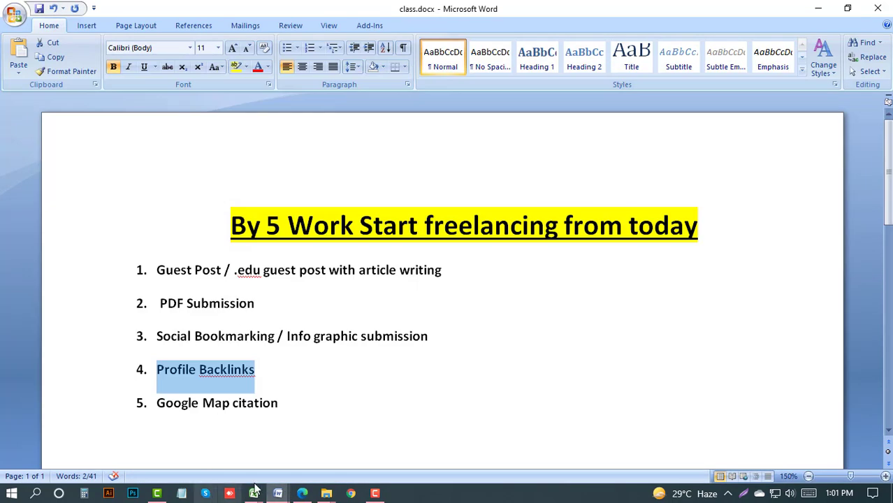
mouse_move(318, 494)
click(259, 439)
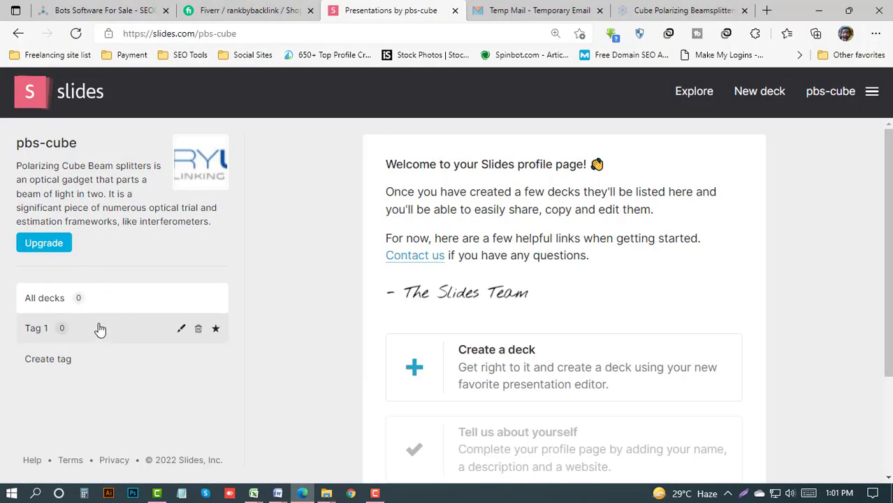
click(180, 331)
key(ctrl+v)
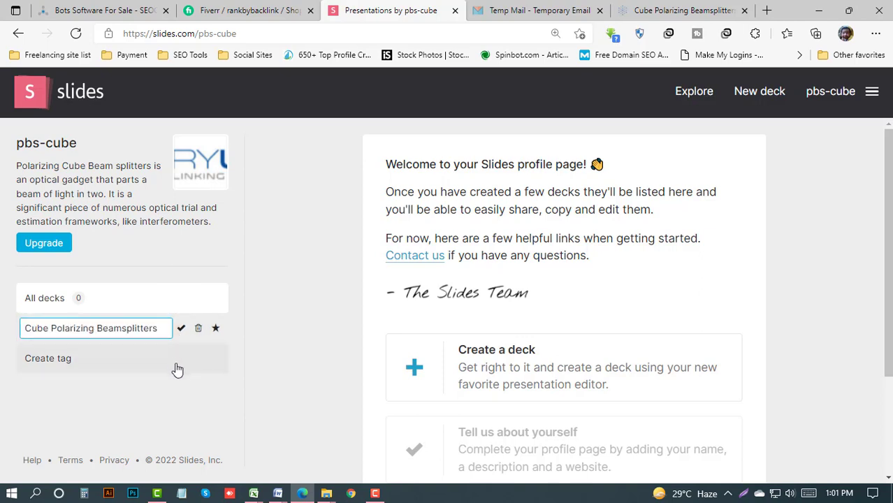
click(181, 330)
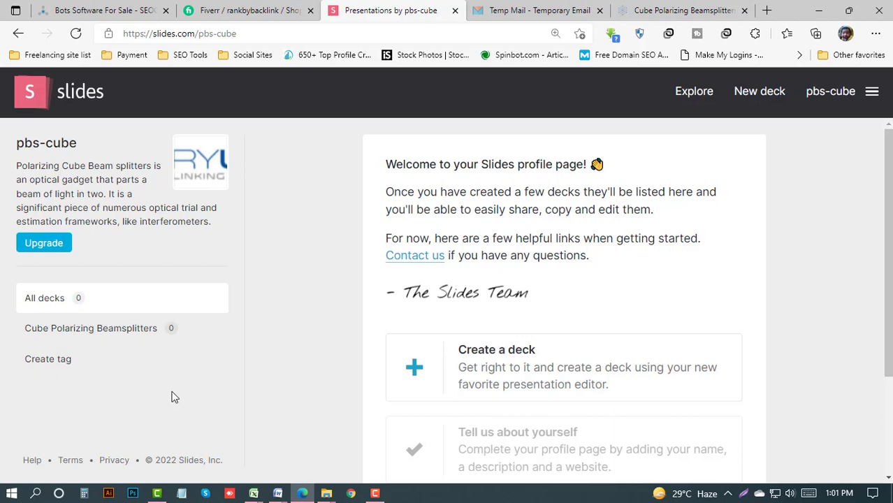
Create a second profile tag named "Cube Polarizing Beam splitters", using the keyword from the Profile Backlinks document.
click(108, 364)
key(alt+Tab)
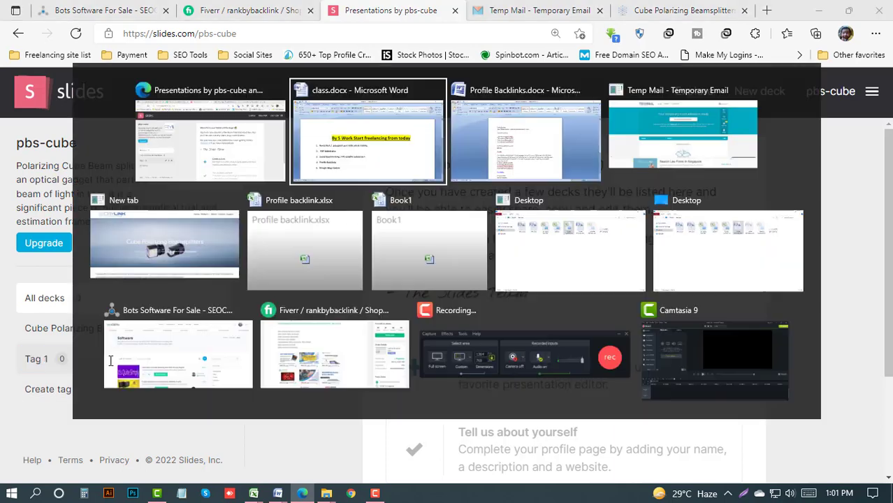
click(278, 385)
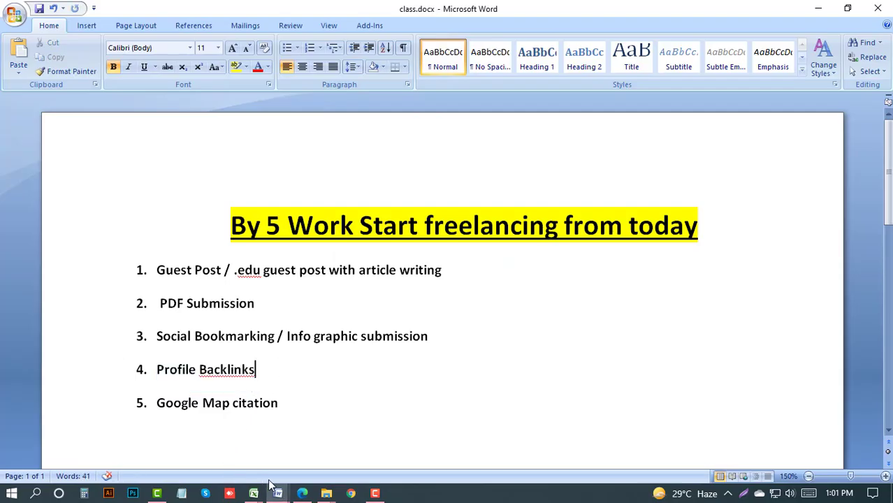
click(347, 444)
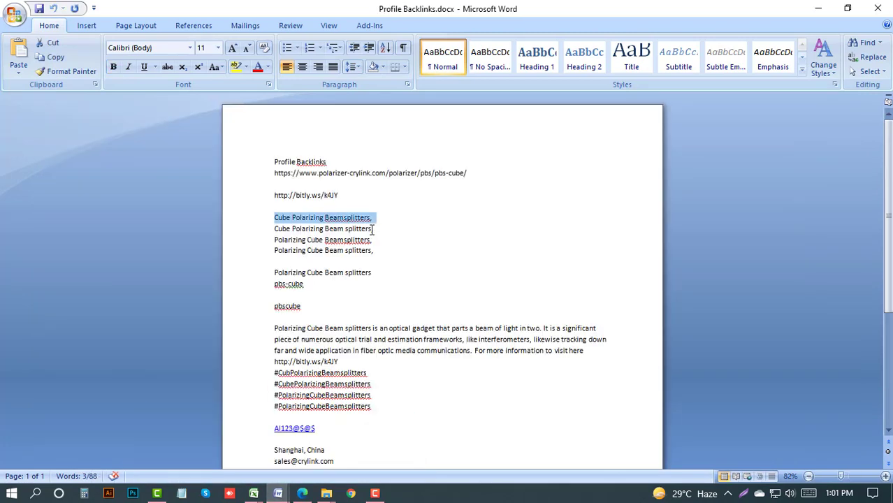
drag(372, 228, 206, 232)
key(ctrl+c)
key(alt+Tab)
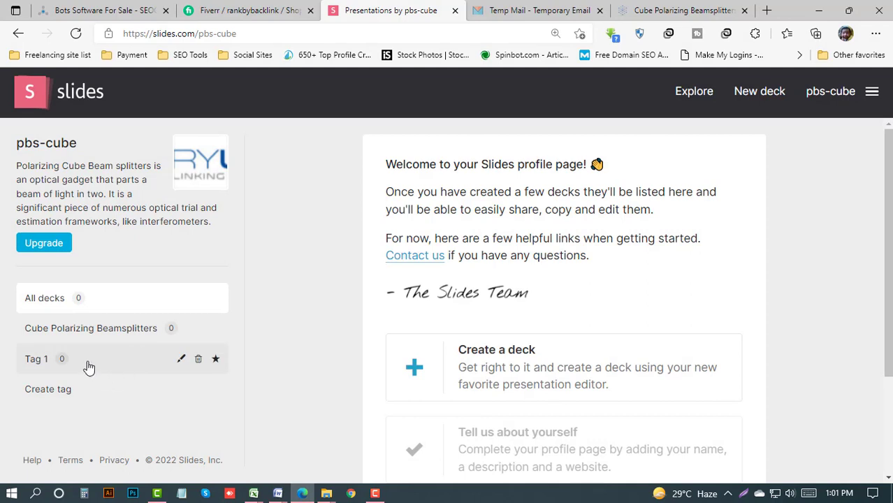
click(177, 359)
key(ctrl+v)
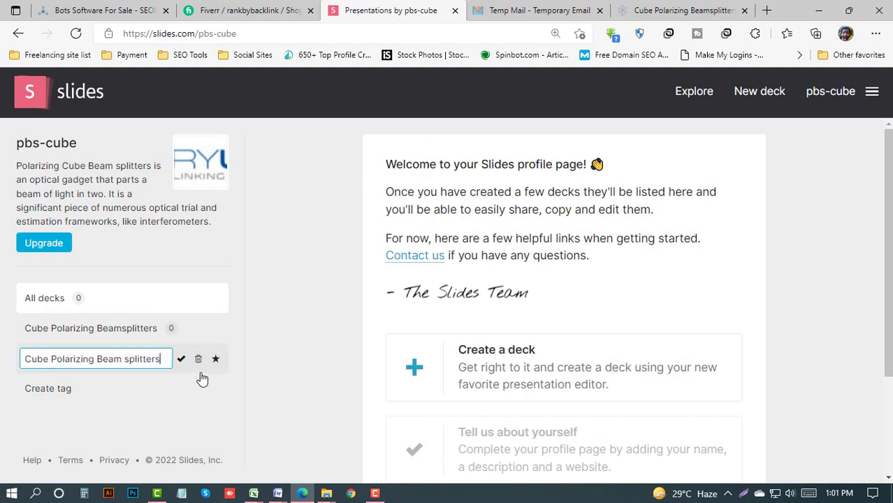
click(180, 359)
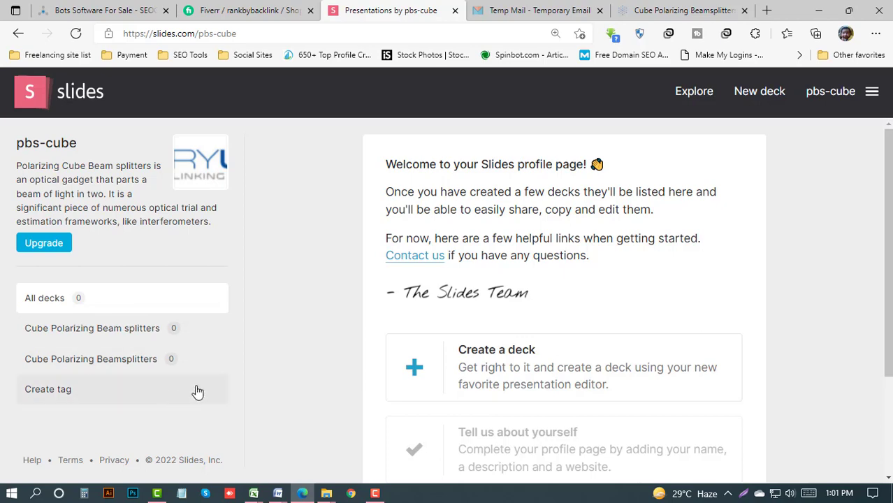
click(239, 35)
key(ctrl+c)
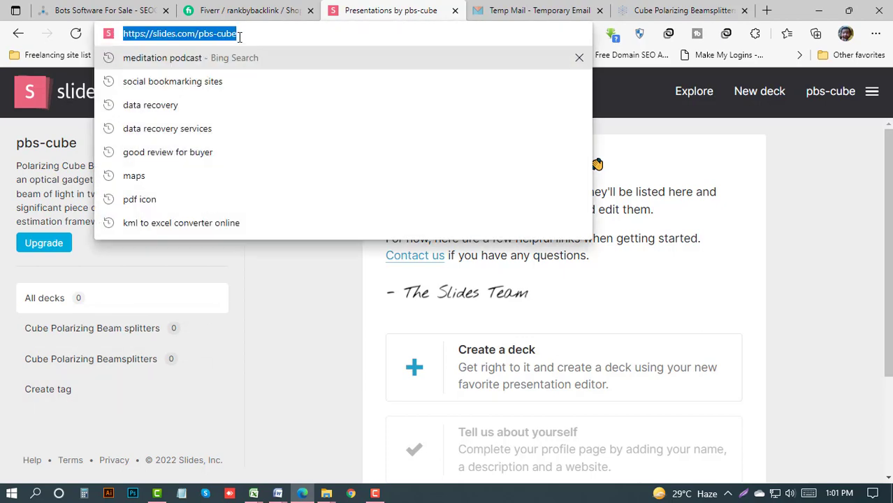
click(876, 34)
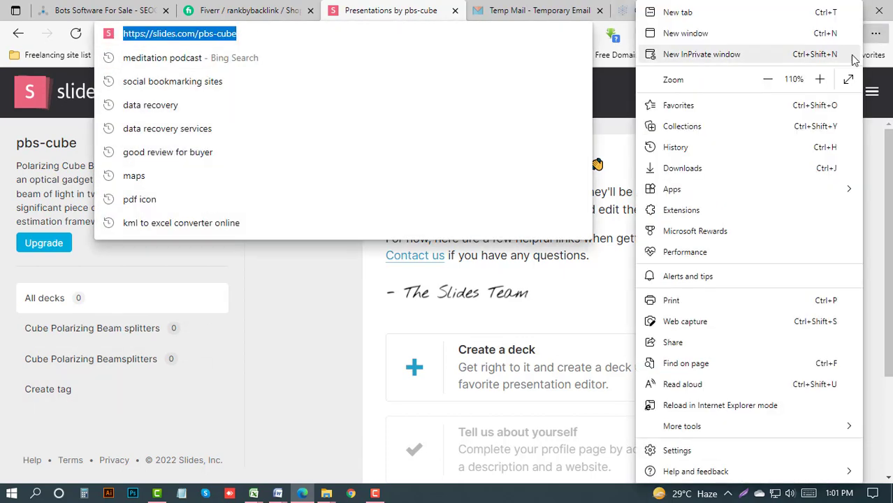
click(852, 56)
key(ctrl+v)
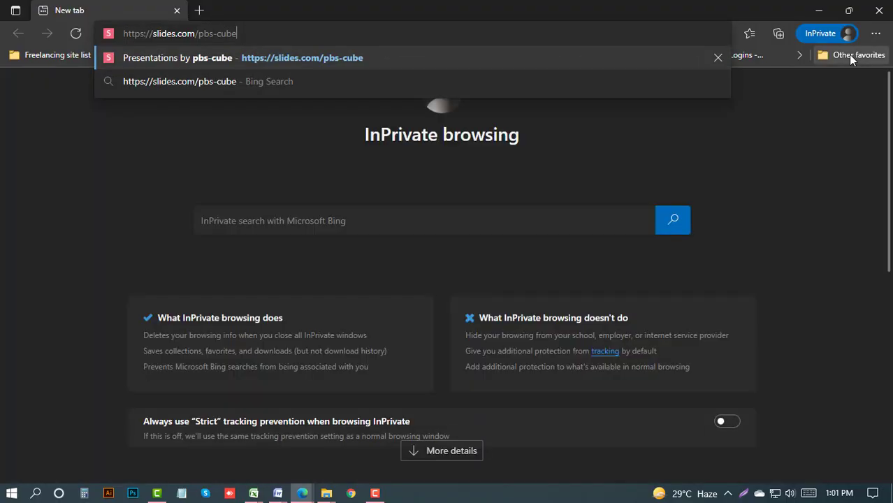
key(Return)
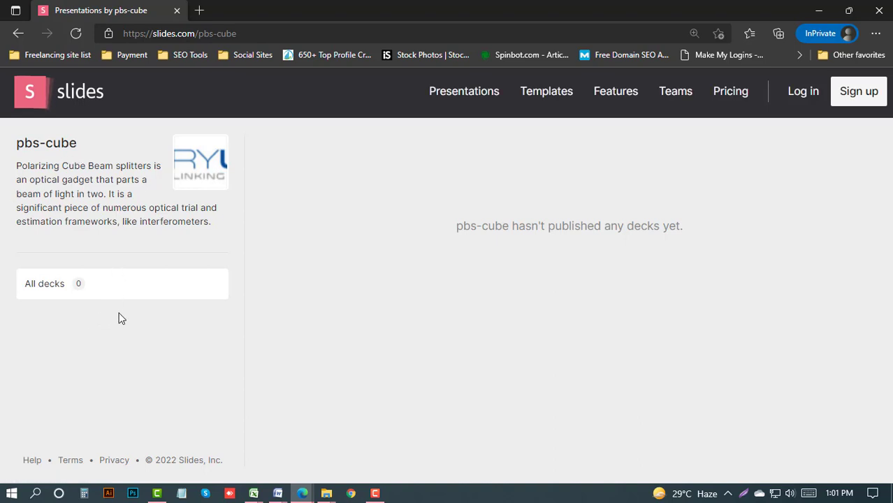
Copy the public profile address and enter the heading "Profile Backlink" in cell D14 of the Book1 workbook in Excel.
click(234, 33)
key(ctrl+c)
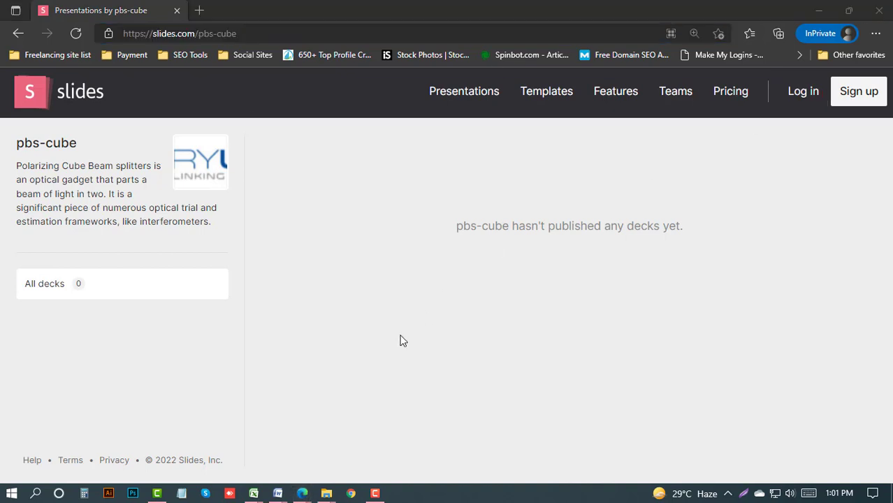
mouse_move(257, 495)
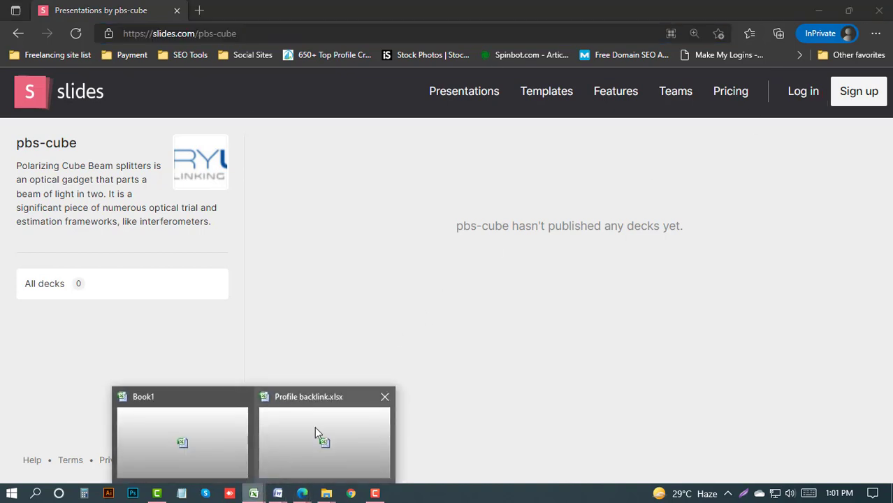
click(314, 426)
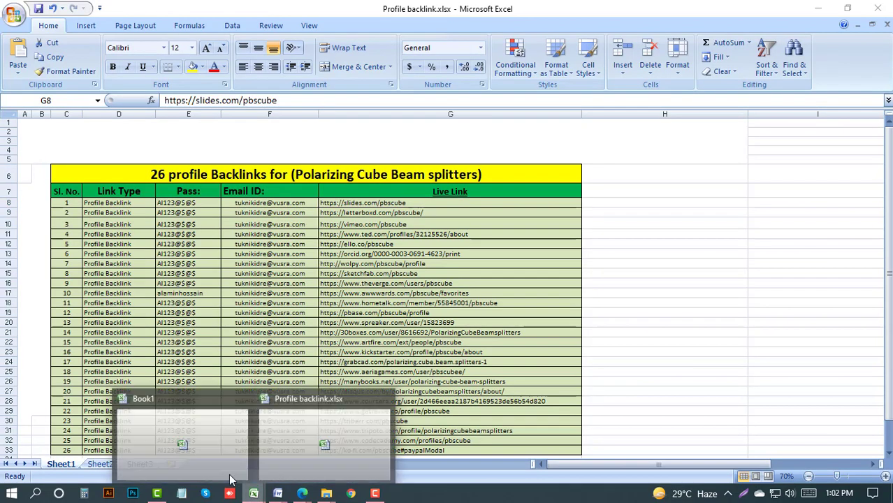
click(237, 419)
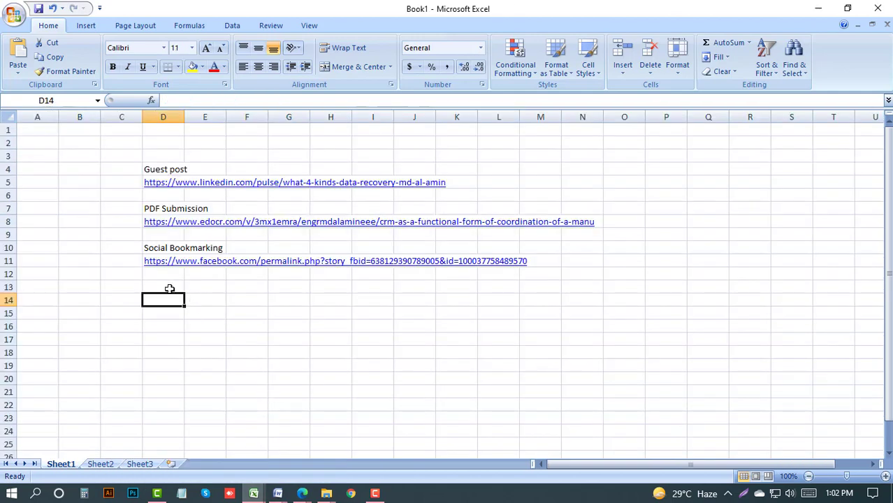
text(Pro)
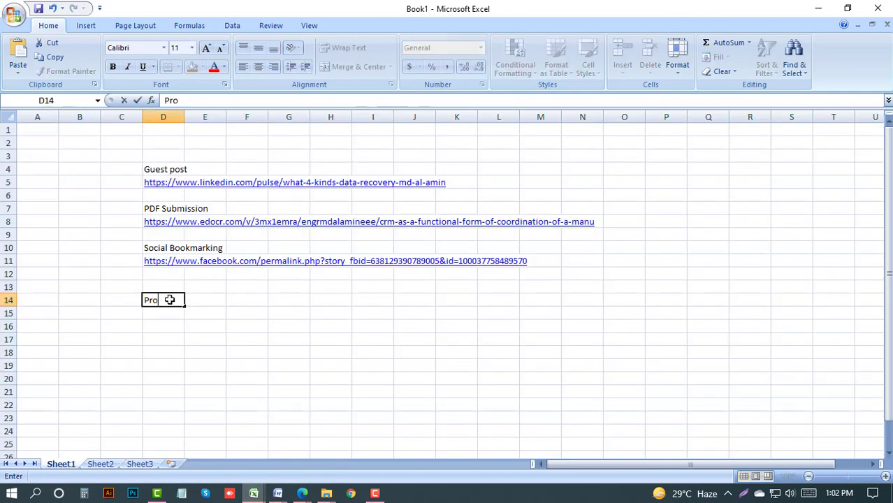
text(file Backlink)
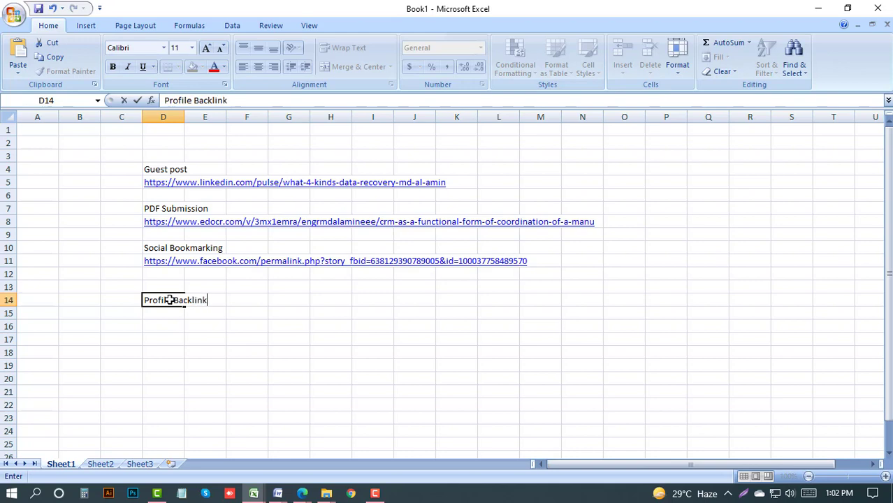
key(Return)
text(Presentations by pbs-cube (slides.com))
key(Right)
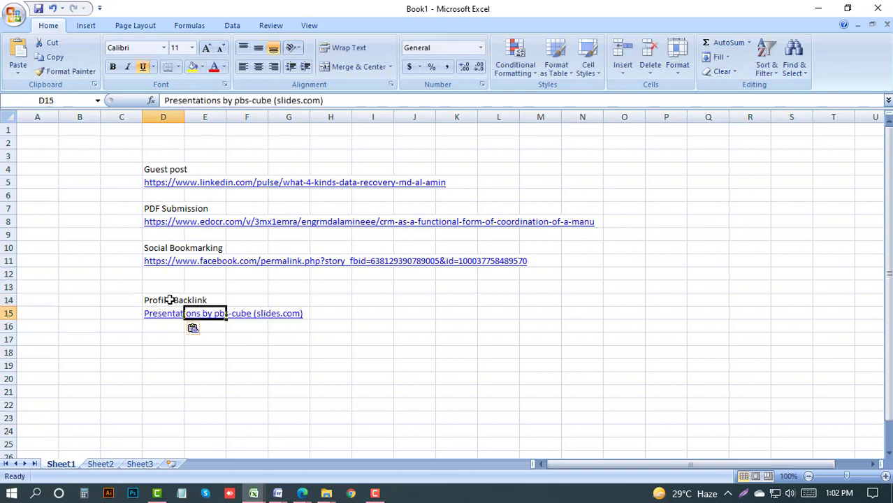
key(ctrl+z)
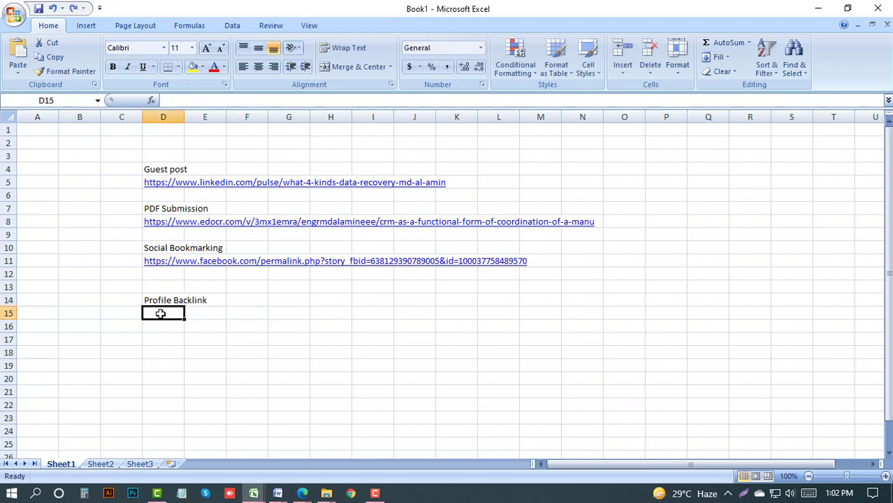
double_click(159, 313)
key(ctrl+v)
key(Tab)
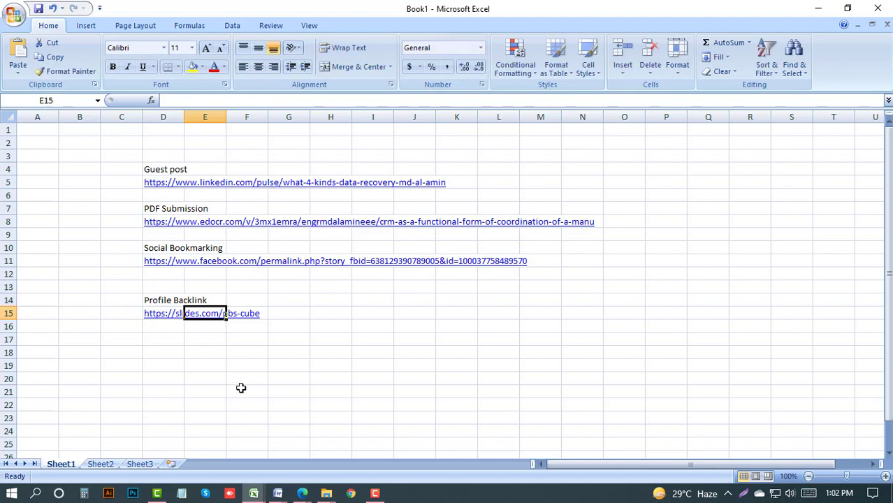
key(ctrl+s)
click(588, 451)
Return to the InPrivate window with the public Slides profile and close it.
click(302, 493)
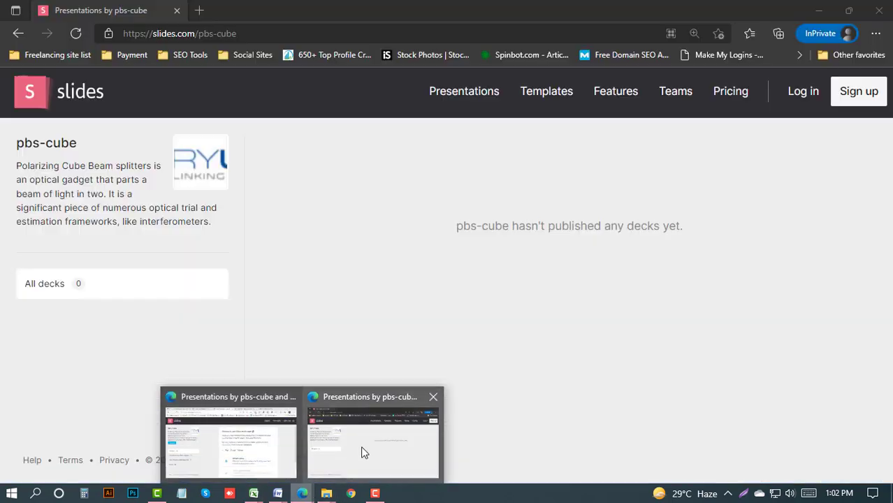
click(363, 450)
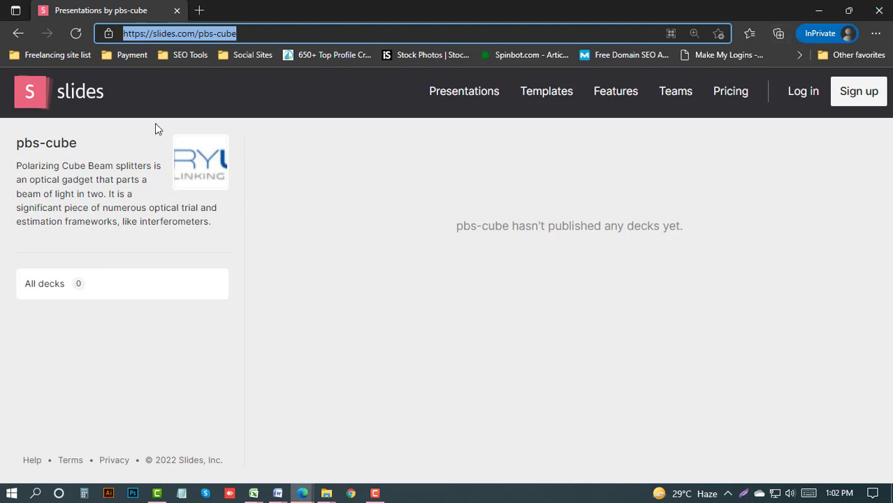
click(878, 10)
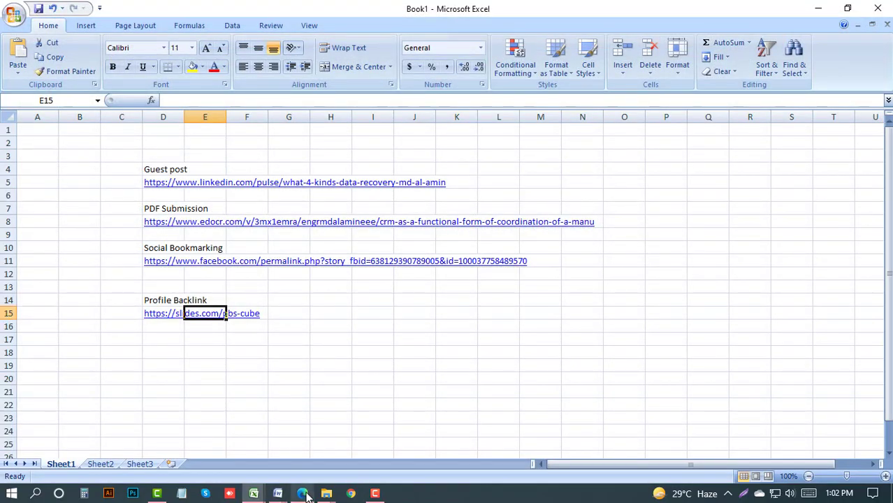
Return to the main Edge window and close the Slides profile page, keeping the temporary mail page open.
mouse_move(306, 492)
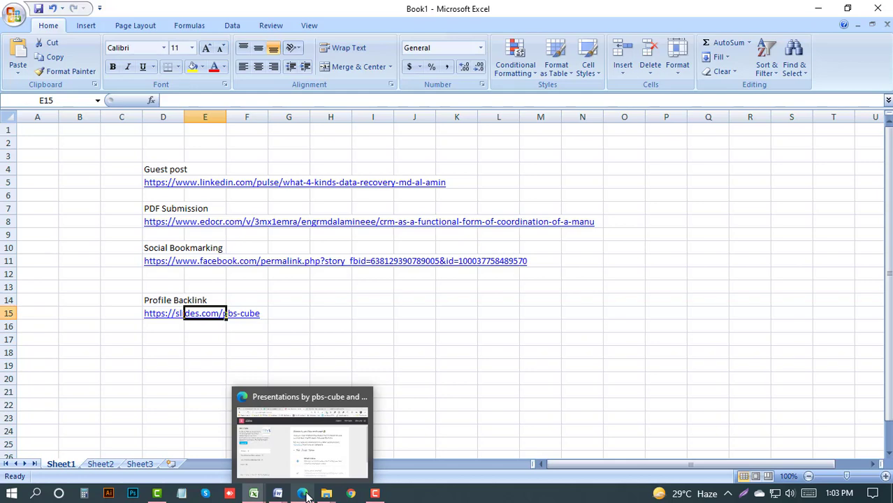
click(302, 493)
click(538, 9)
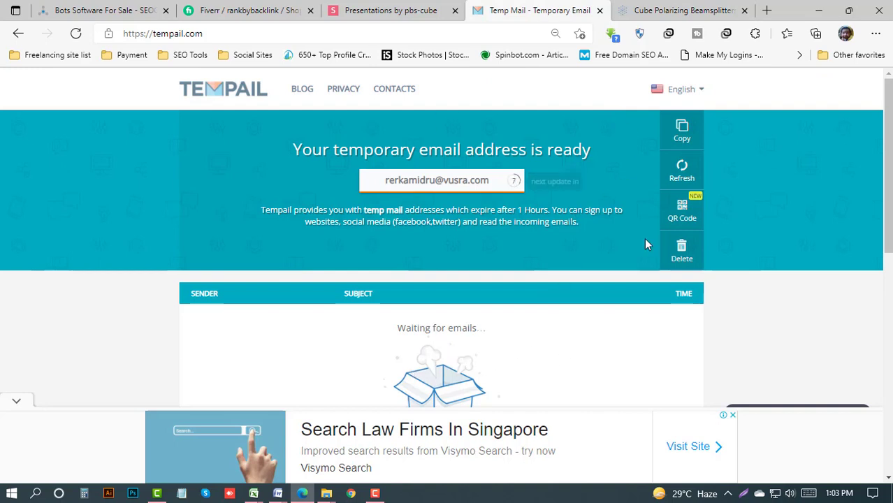
click(413, 7)
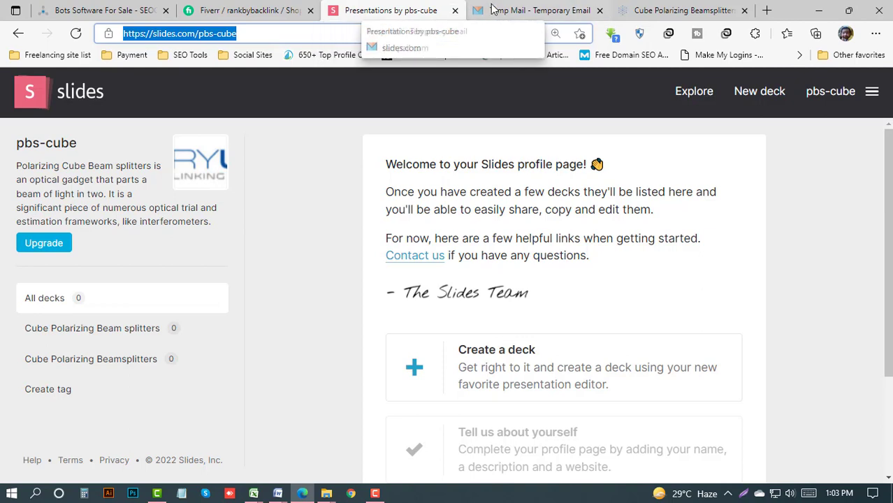
key(ctrl+Tab)
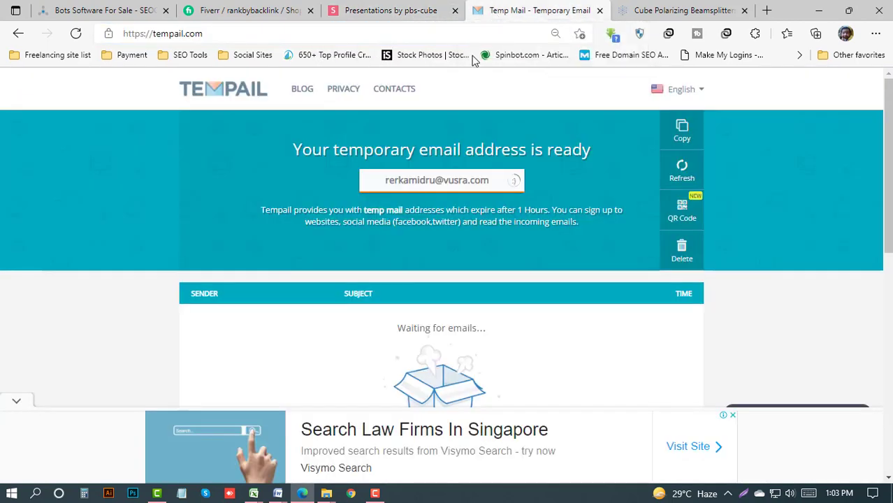
click(451, 10)
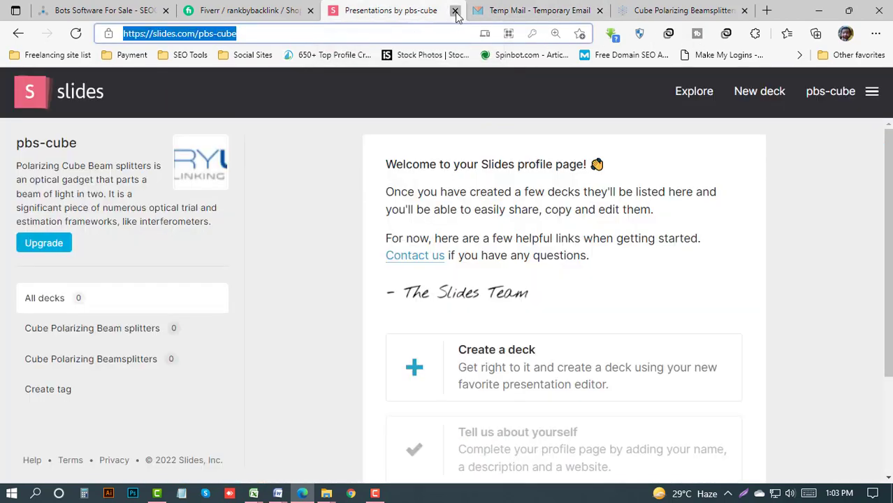
click(455, 10)
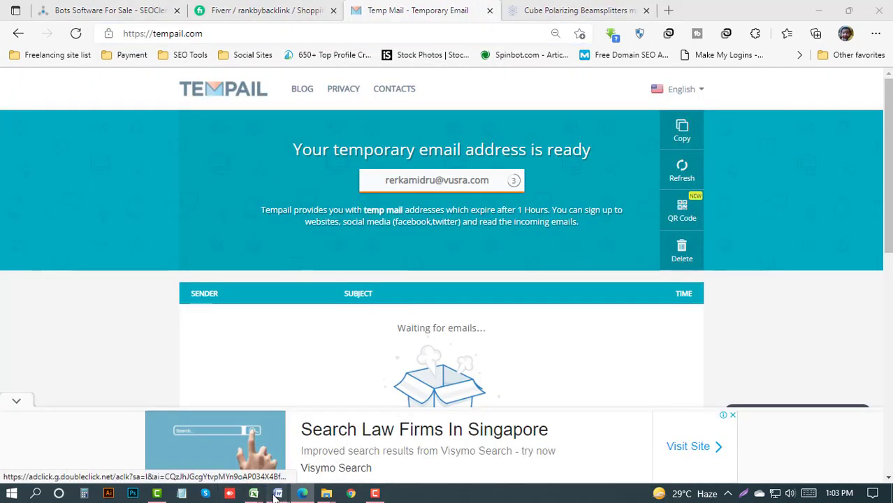
View the work list in class.docx, then switch to SEOClerks in Edge and open the seller's Manage Sales page.
mouse_move(276, 493)
click(198, 452)
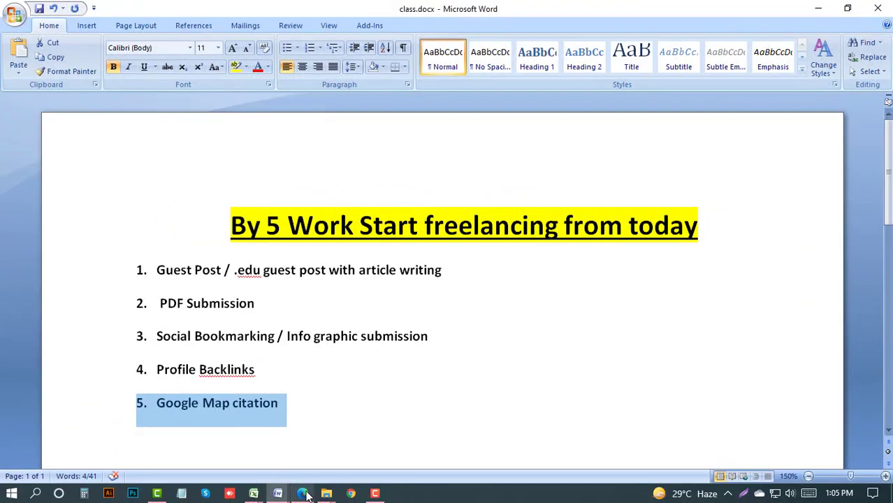
click(302, 493)
click(152, 7)
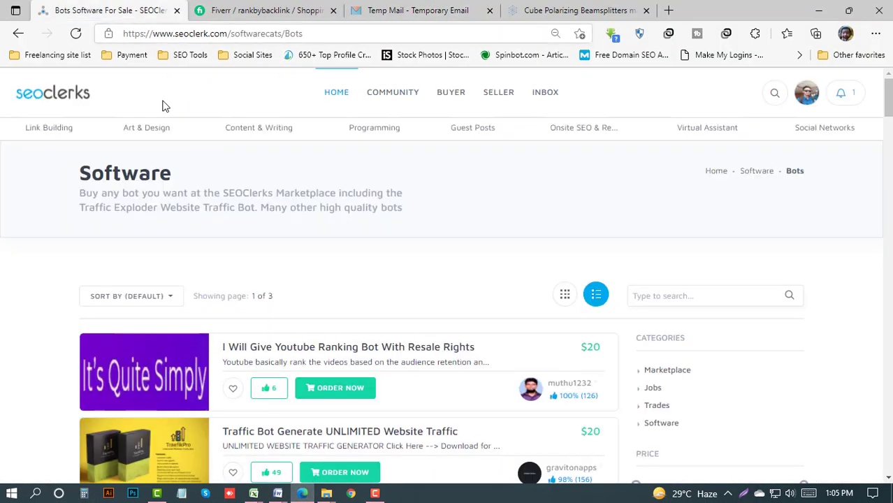
mouse_move(499, 94)
mouse_move(520, 153)
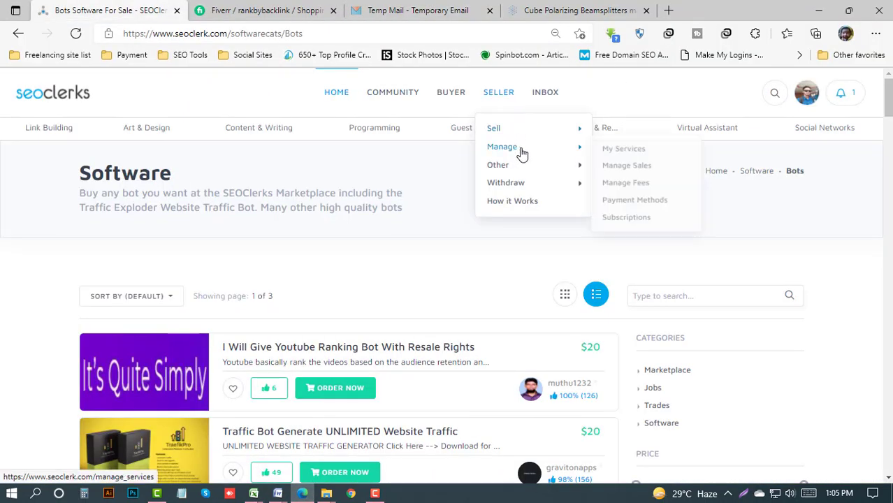
click(605, 165)
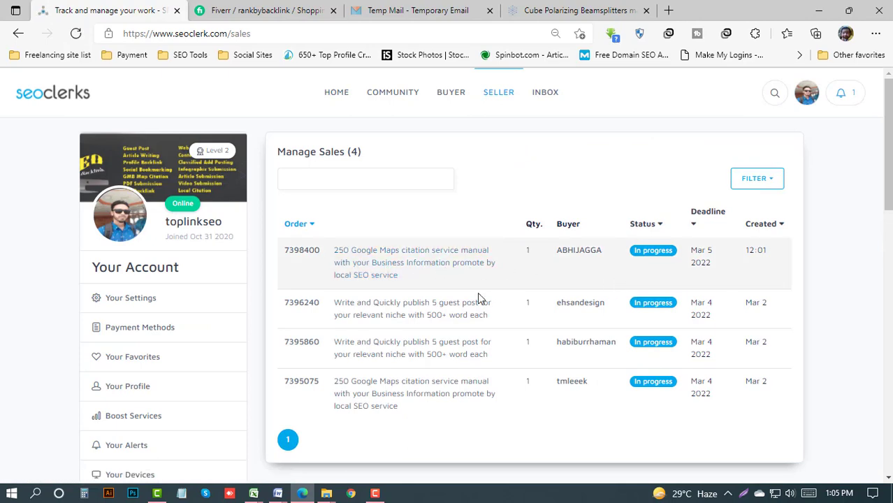
Open the oldest Google Maps citation order and review the buyer's business name, website URL, description and map location.
click(371, 392)
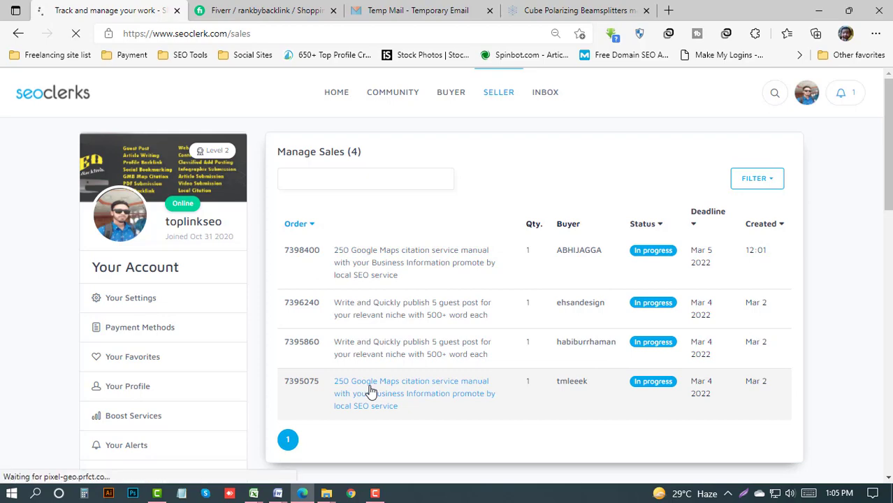
scroll(343, 390, down, 10)
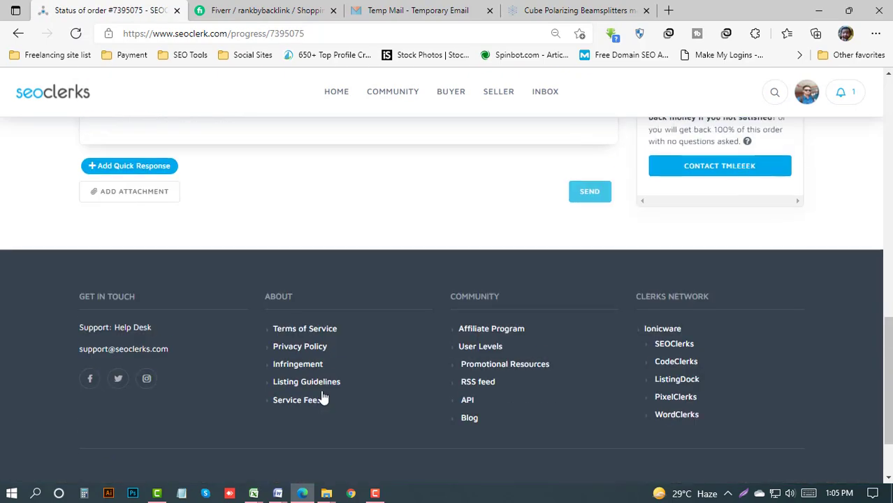
scroll(321, 390, up, 8)
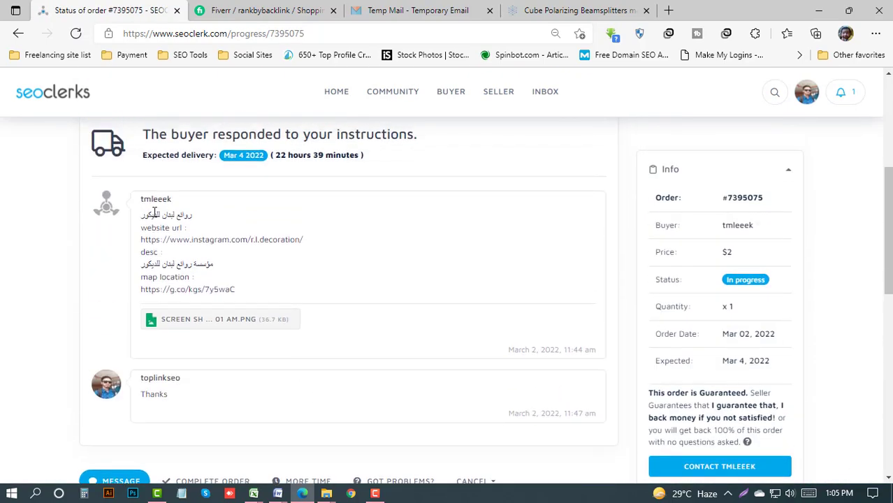
drag(201, 221, 133, 223)
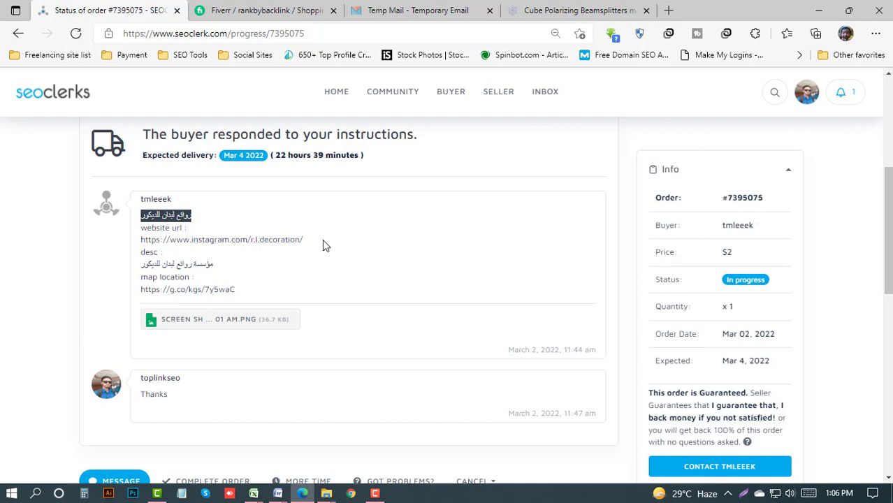
drag(323, 244, 127, 246)
drag(225, 268, 101, 274)
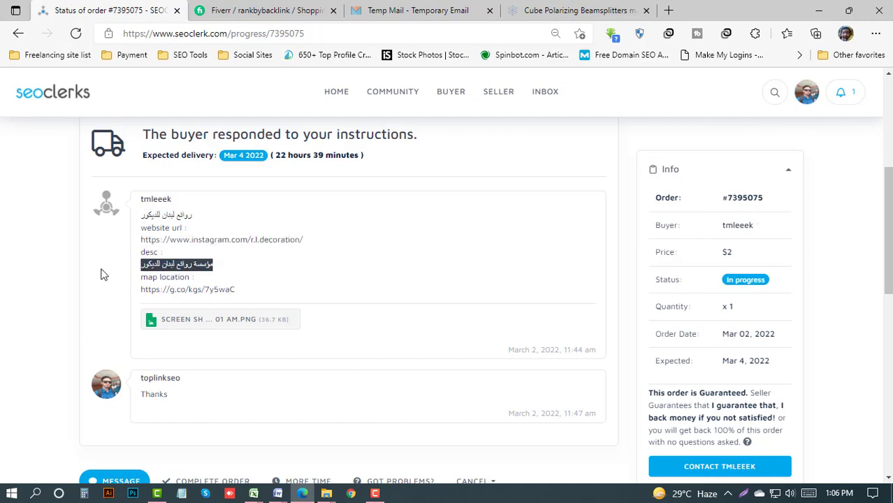
drag(241, 289, 120, 294)
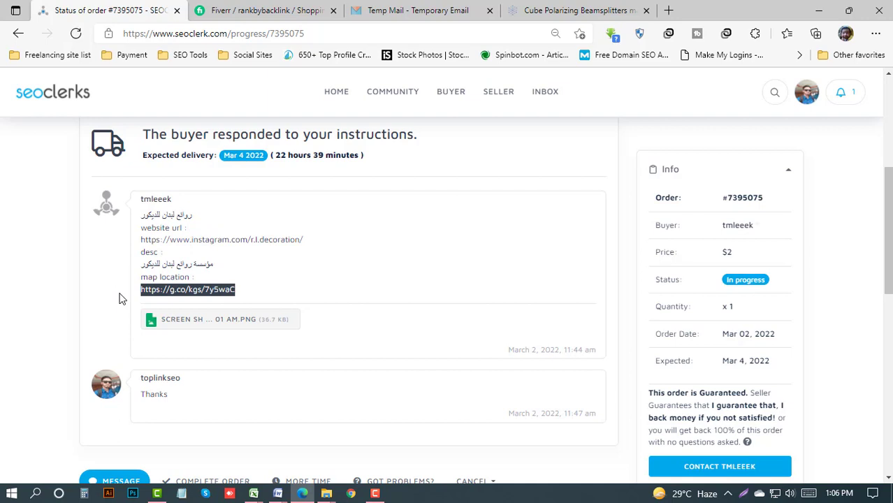
Download the buyer's screenshot attachment and copy all the business details from the buyer's message.
click(249, 292)
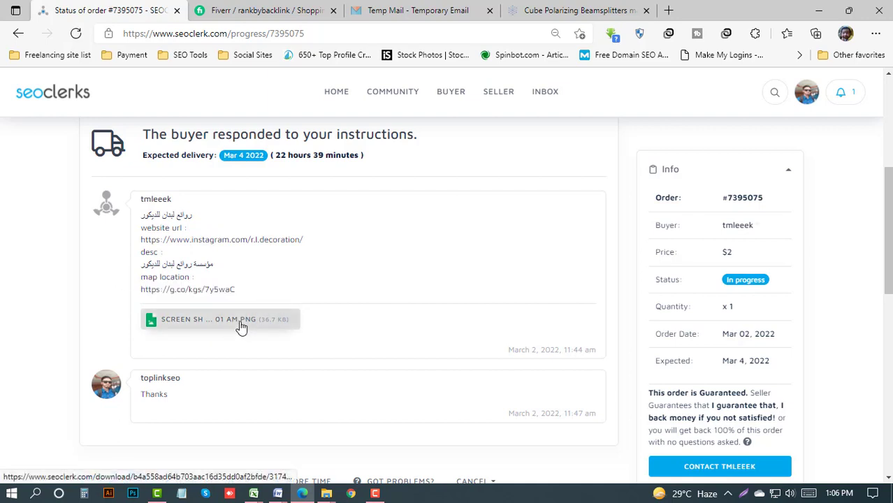
click(241, 327)
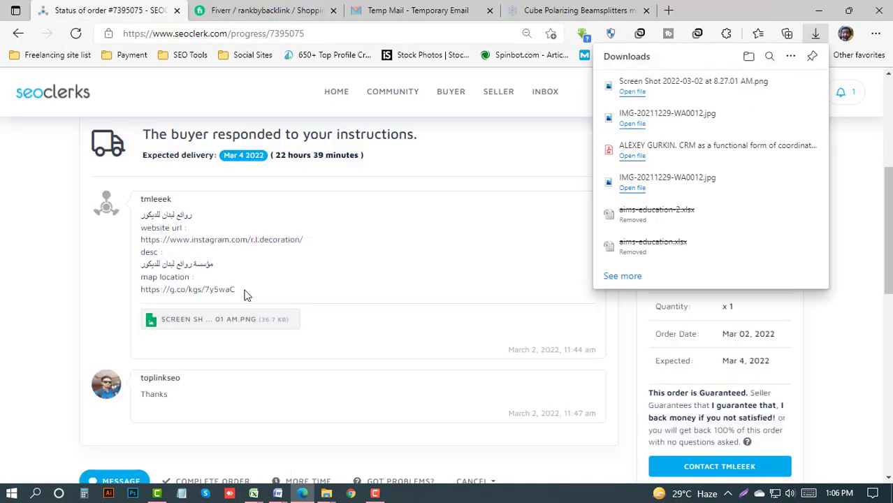
drag(245, 295, 118, 219)
key(ctrl+c)
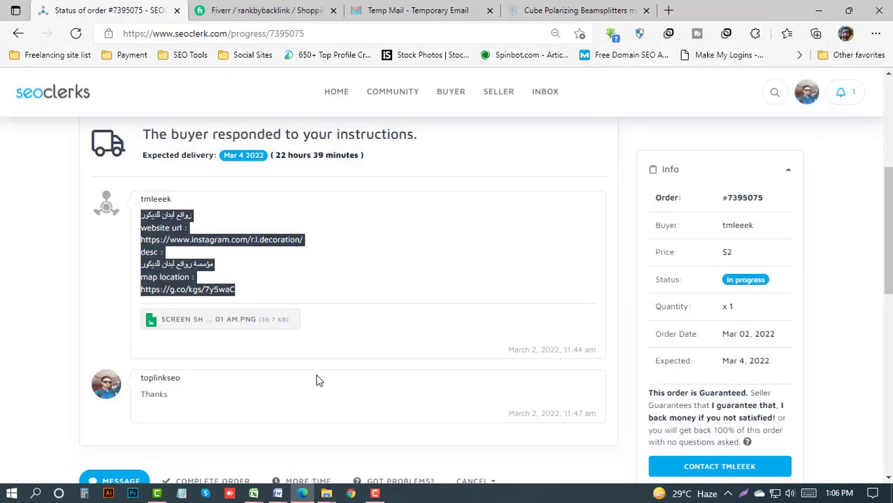
Replace the entire content of Profile Backlinks.docx in Word with the buyer's copied business details.
mouse_move(277, 493)
click(358, 451)
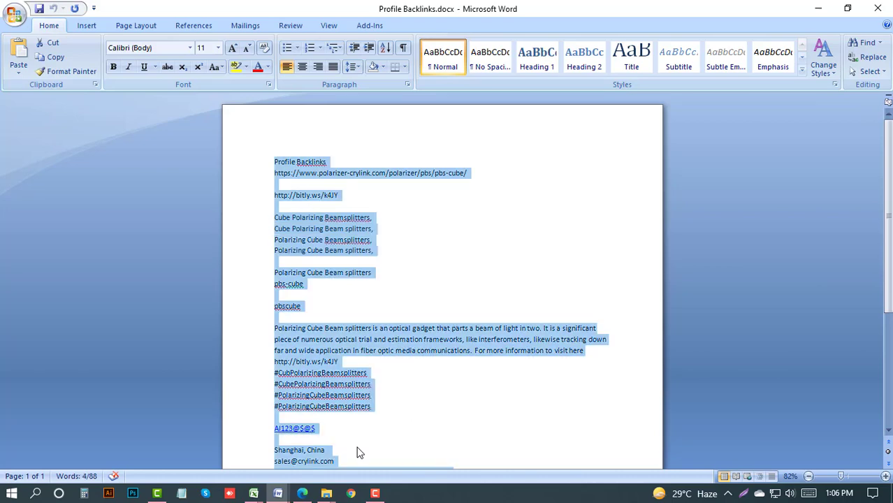
key(Delete)
key(ctrl+v)
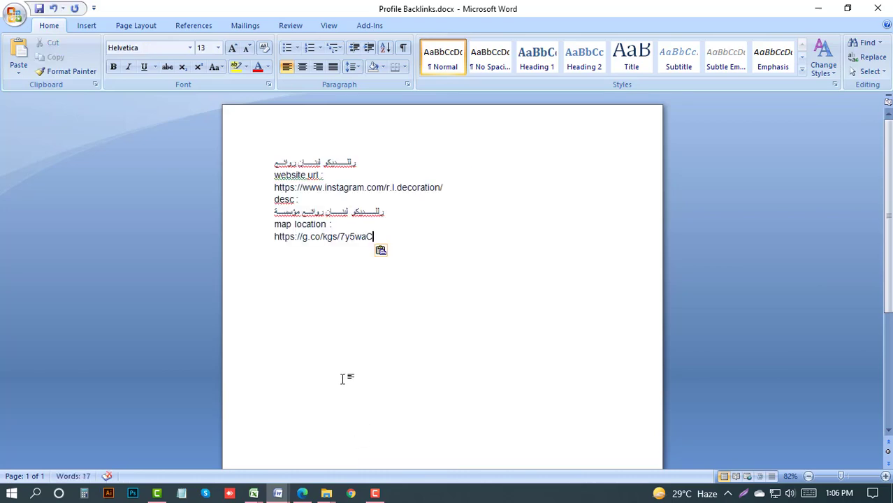
scroll(342, 378, up, 6)
mouse_move(126, 238)
mouse_down()
mouse_move(126, 220)
mouse_move(125, 241)
mouse_up()
drag(498, 255, 155, 261)
key(ctrl+c)
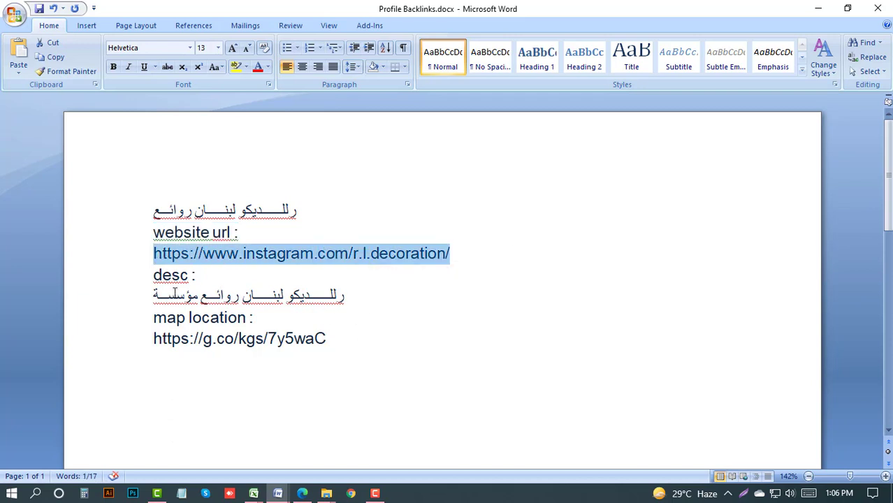
click(151, 299)
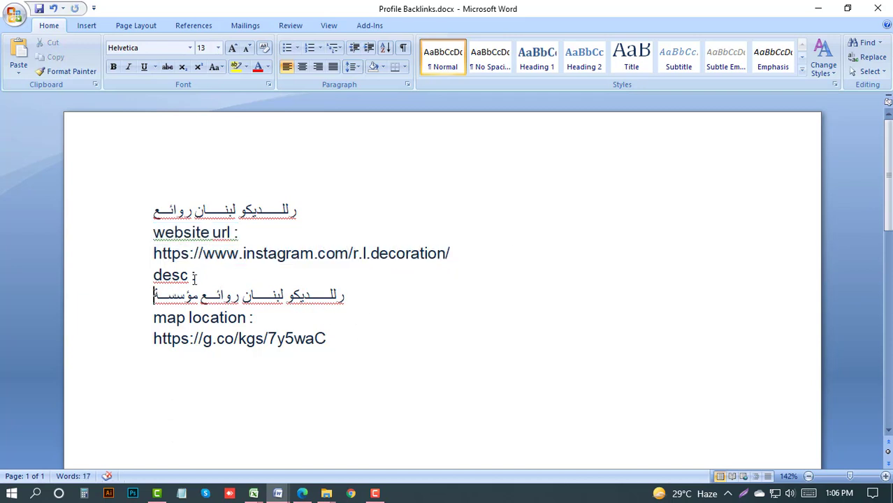
Insert the copied Instagram URL and a period before the Arabic description, then remove its hyperlink and the stray leading period.
key(ctrl+v)
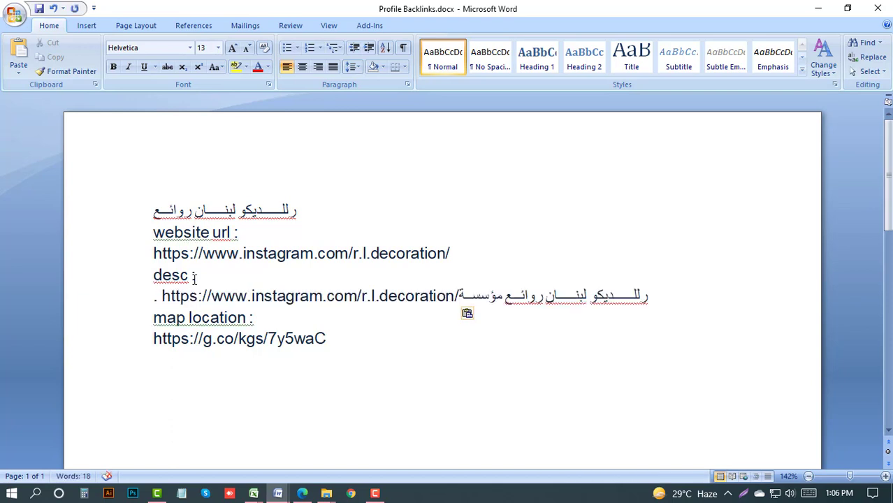
text(.)
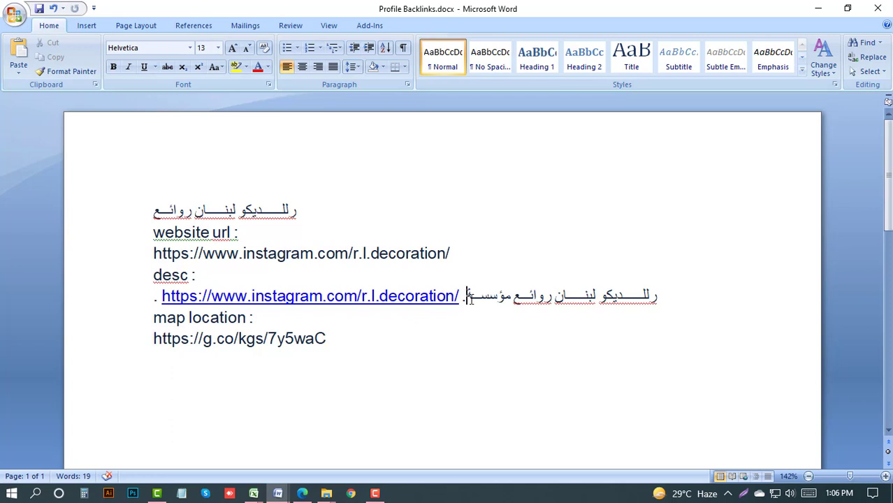
right_click(378, 303)
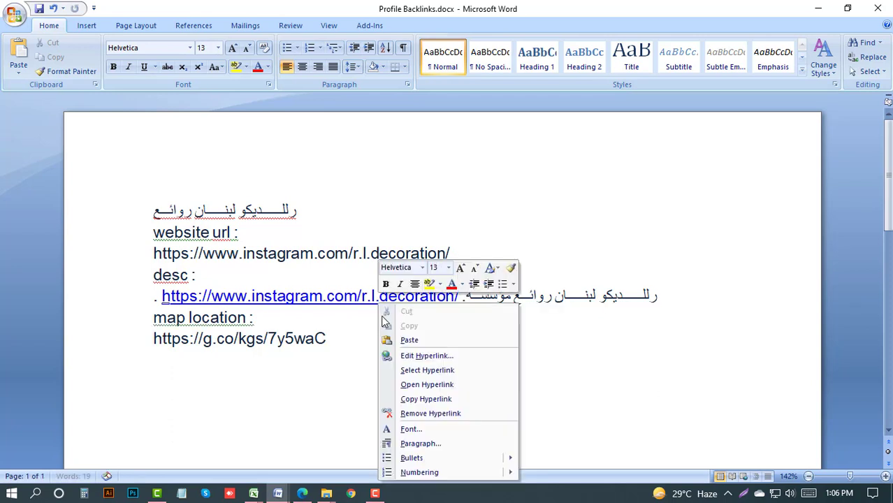
click(412, 411)
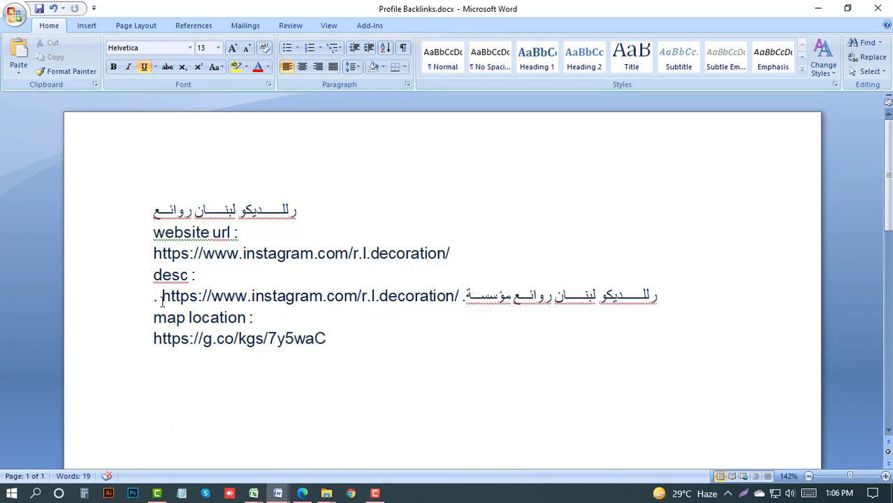
drag(161, 299, 140, 300)
key(Delete)
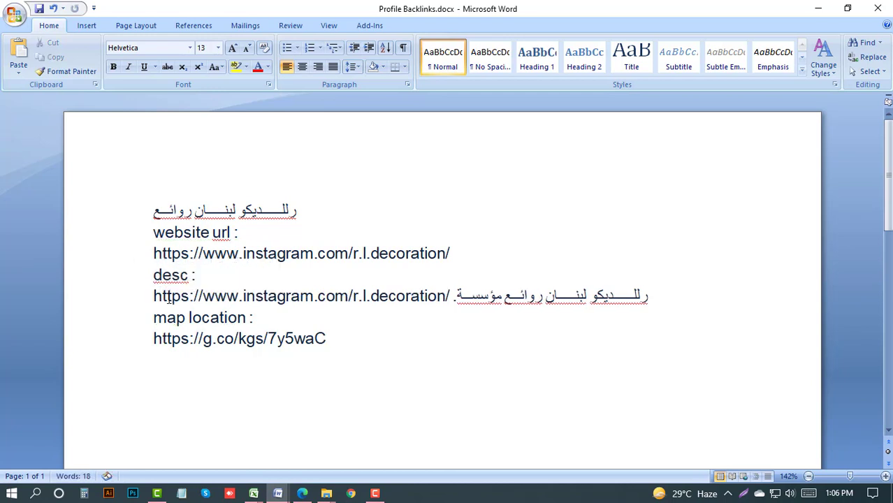
Replace the "desc :" label with a blank line and add two blank lines above "map location :".
click(147, 278)
key(Delete)
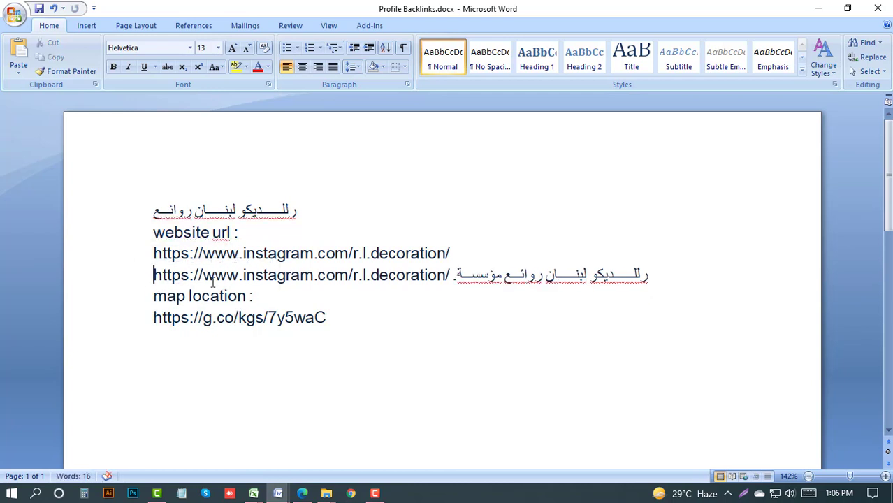
key(Return)
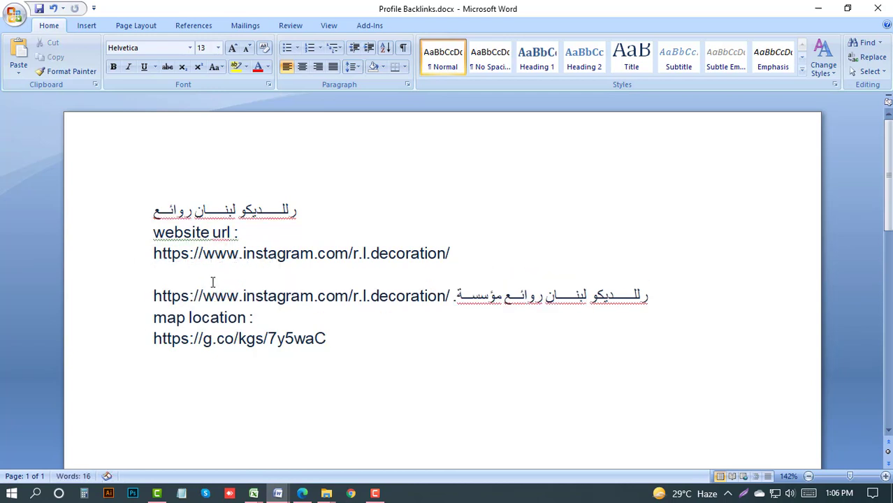
click(158, 318)
key(Return)
key(Return)
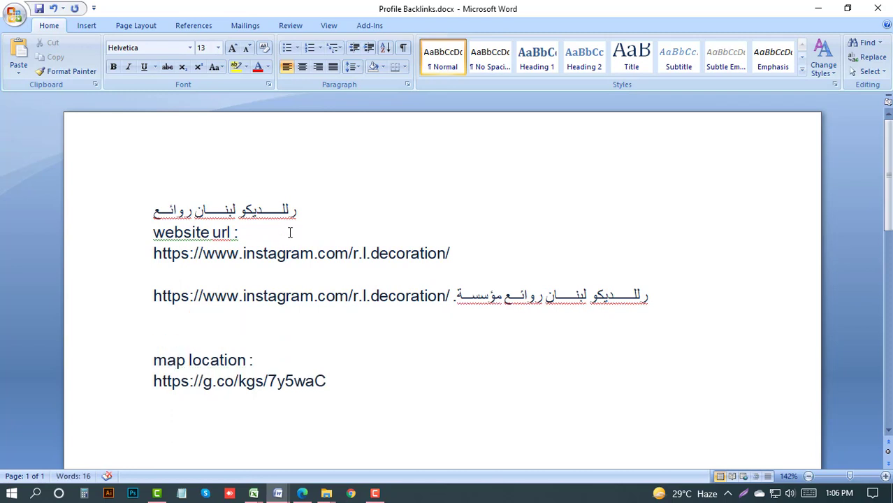
Delete the "website url :" label, the standalone Instagram URL line and the "map location :" label.
drag(238, 233, 89, 225)
key(BackSpace)
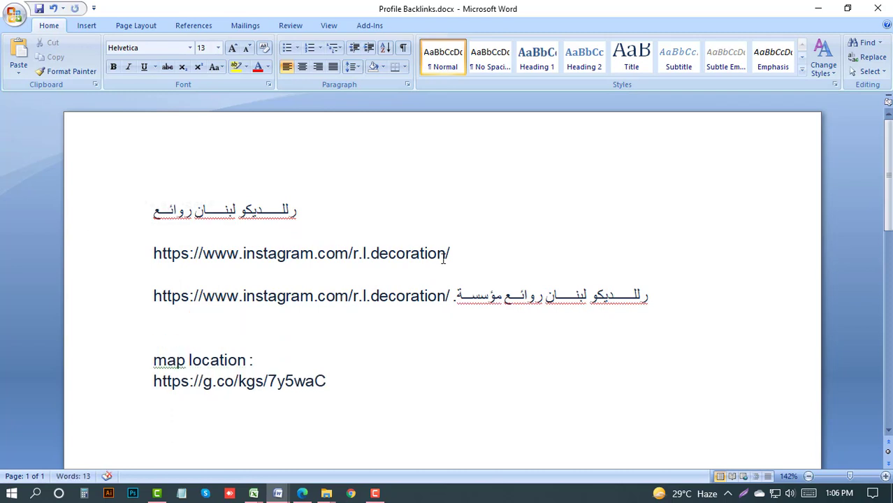
click(136, 249)
key(BackSpace)
key(BackSpace)
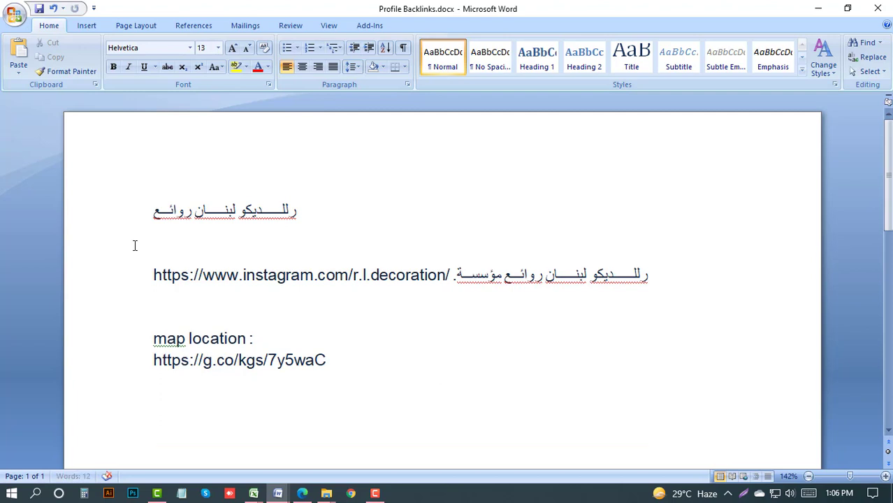
click(114, 341)
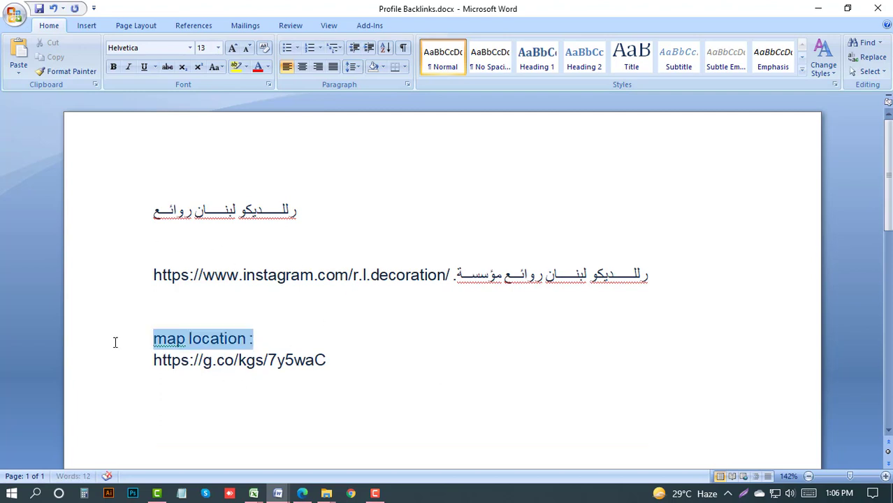
key(BackSpace)
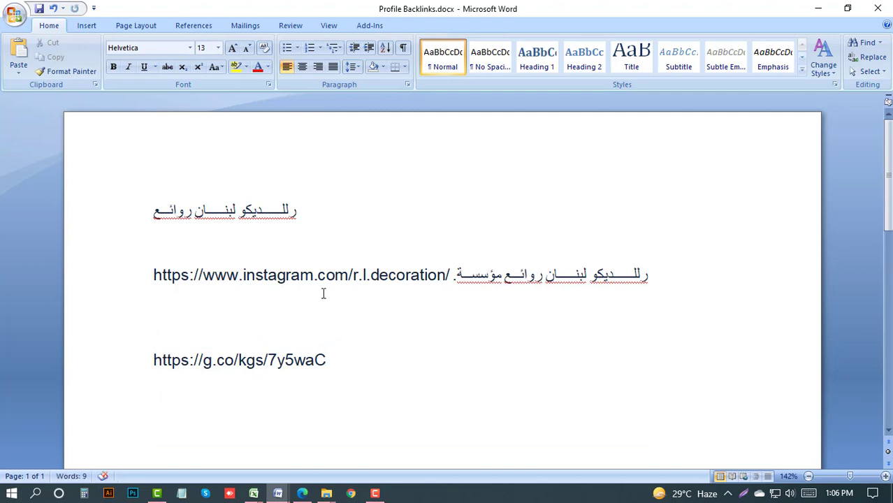
drag(339, 360, 159, 365)
key(ctrl+c)
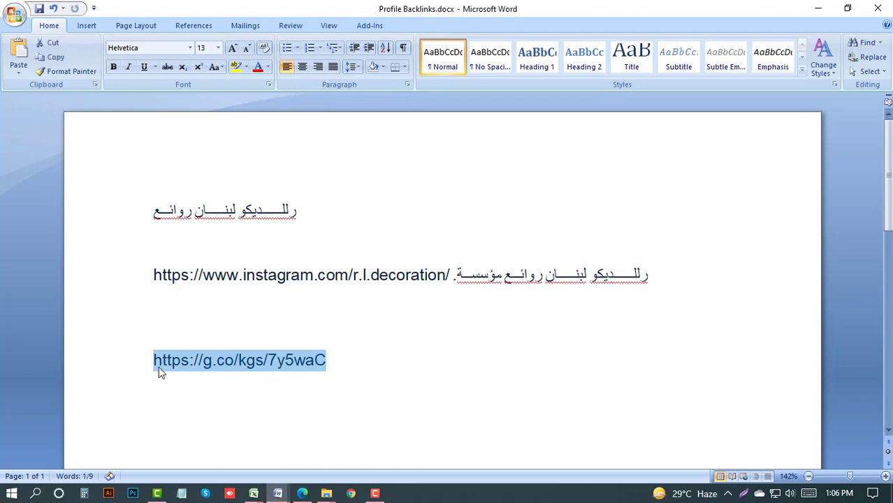
click(301, 493)
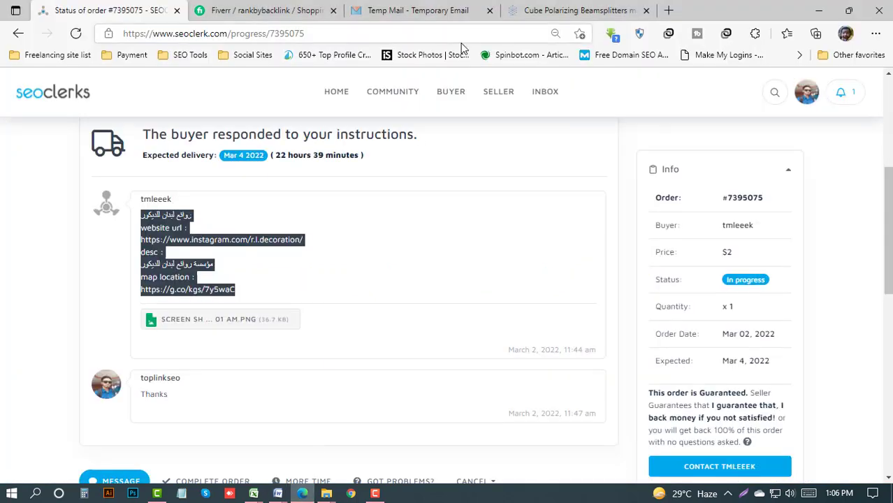
click(577, 10)
click(505, 32)
key(ctrl+v)
key(Return)
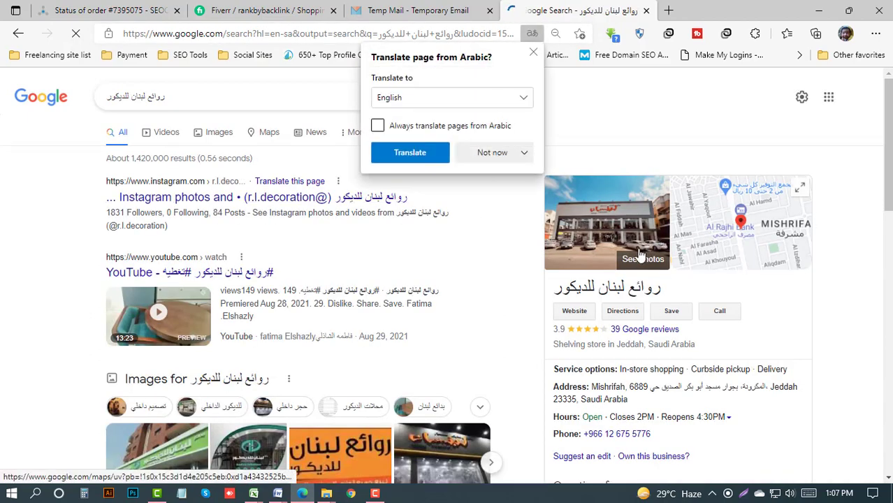
Open the business's location in Google Maps from the search result and copy its English-labelled address.
click(433, 155)
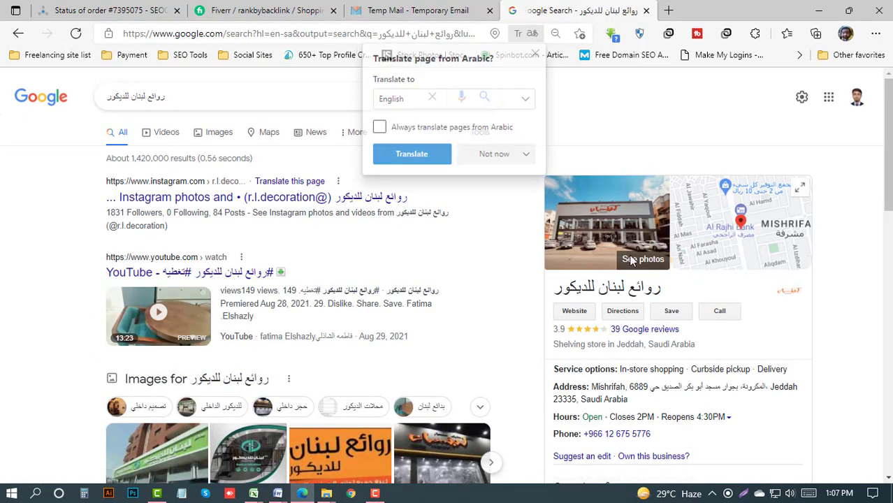
click(742, 224)
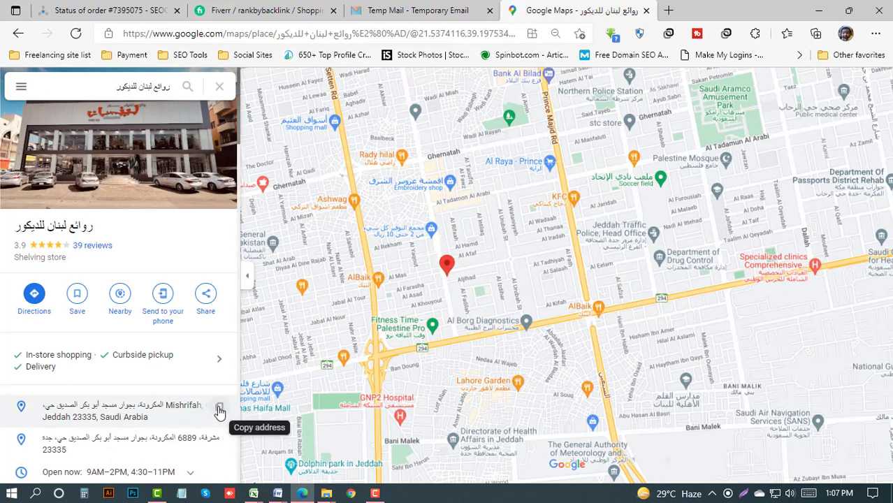
click(219, 410)
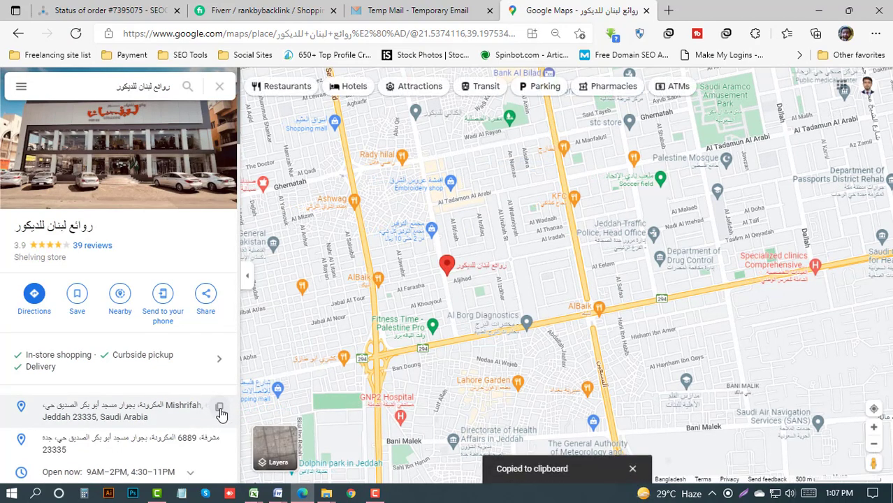
Switch to Word, add a period after the map link and paste the copied business address on a new line below.
click(278, 495)
click(312, 445)
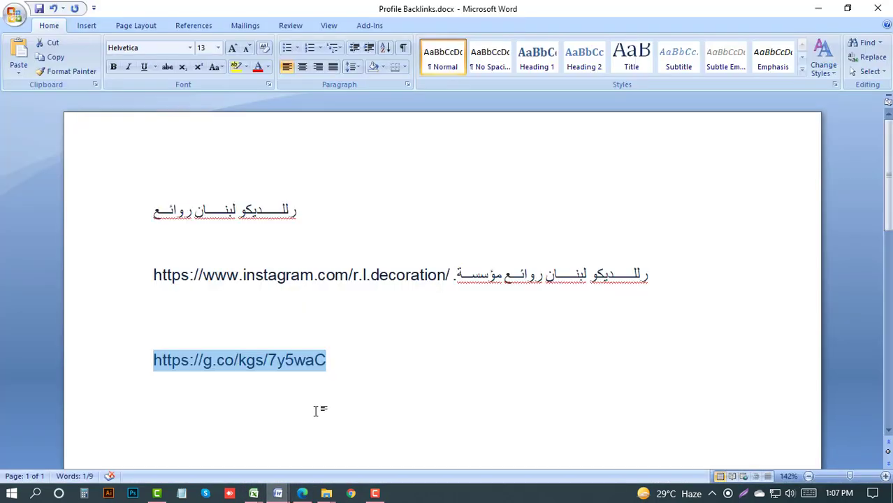
click(318, 399)
click(406, 359)
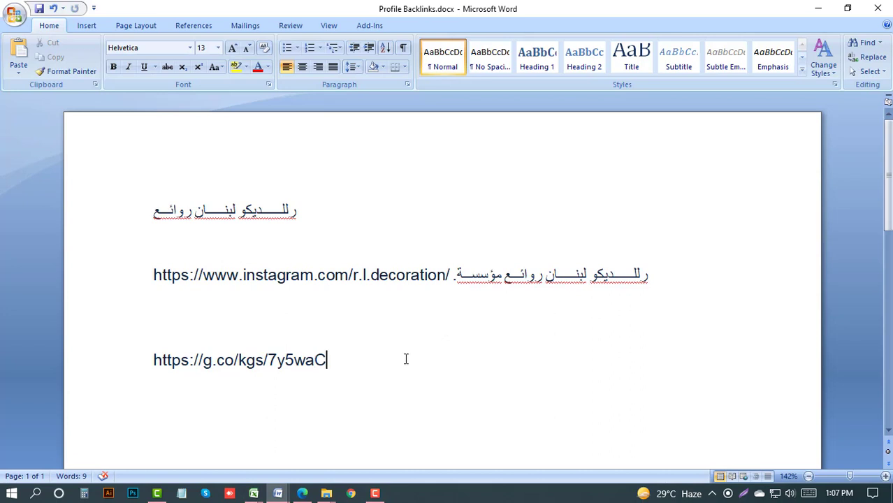
text(.)
key(Return)
key(ctrl+v)
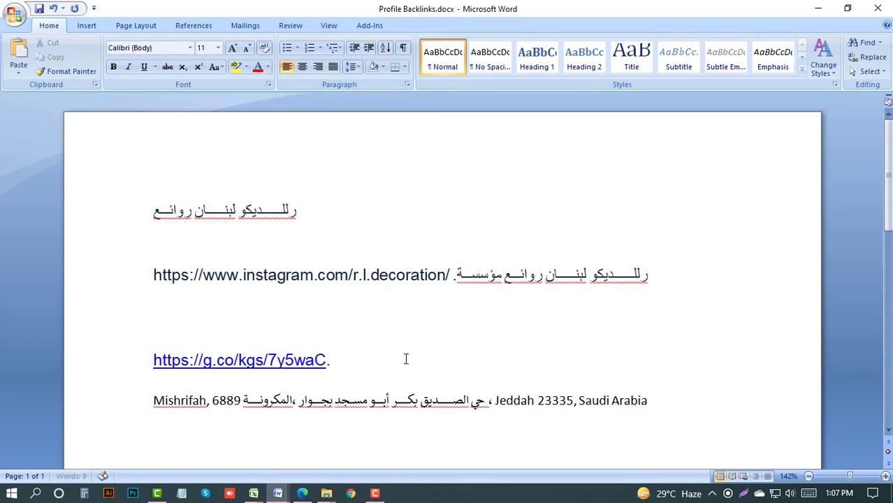
Delete the map link line and the extra blank space above the business address, and save the document.
click(78, 356)
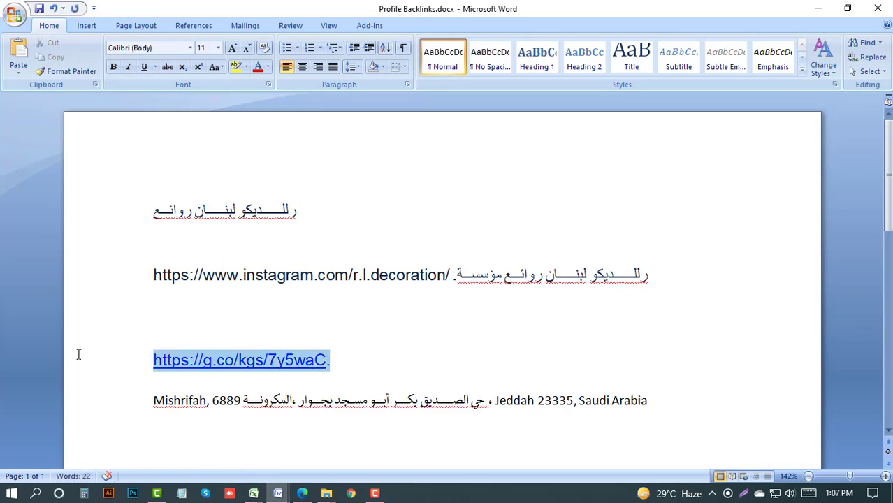
key(BackSpace)
key(BackSpace)
key(BackSpace)
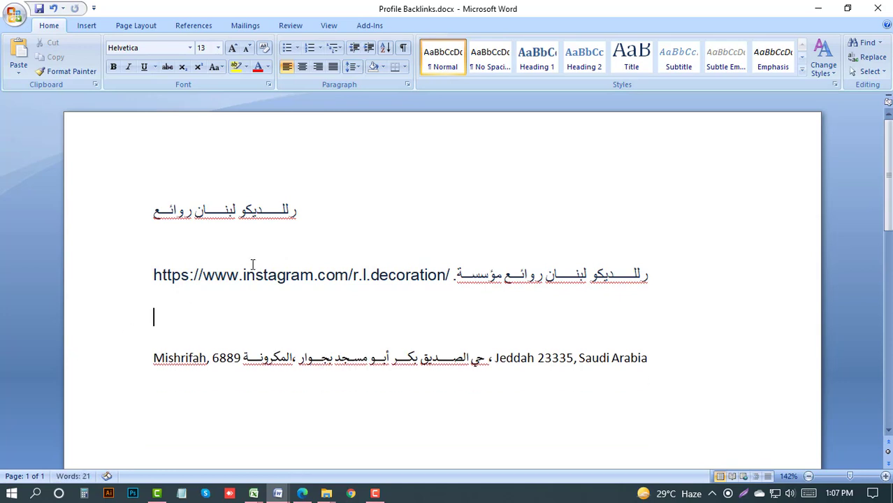
drag(315, 213, 101, 215)
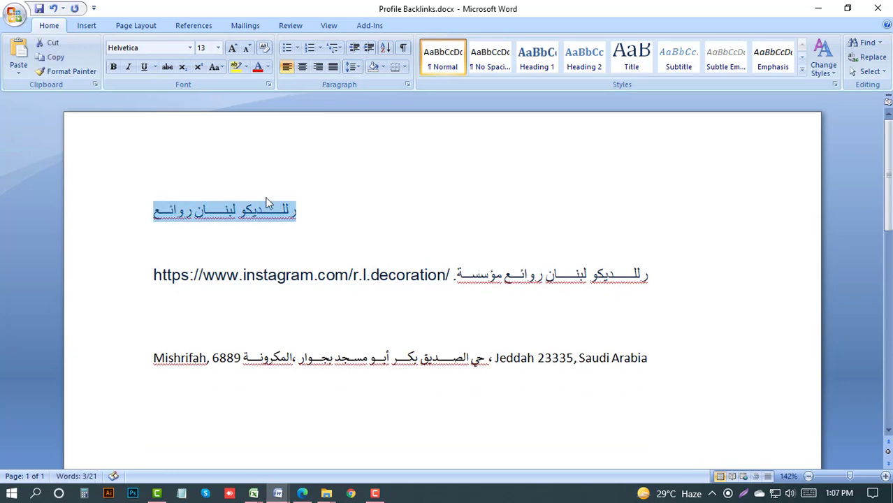
click(40, 8)
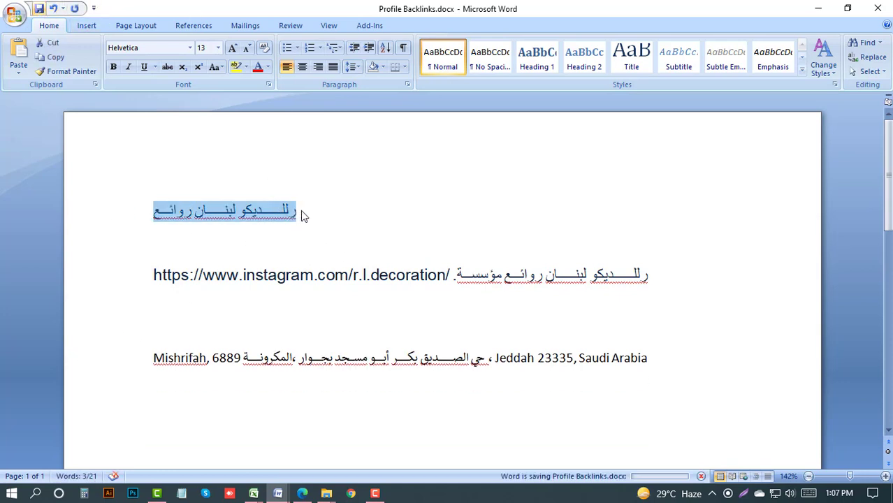
Review the business name, the description line with the Instagram URL, and the address in the document.
drag(300, 211, 124, 213)
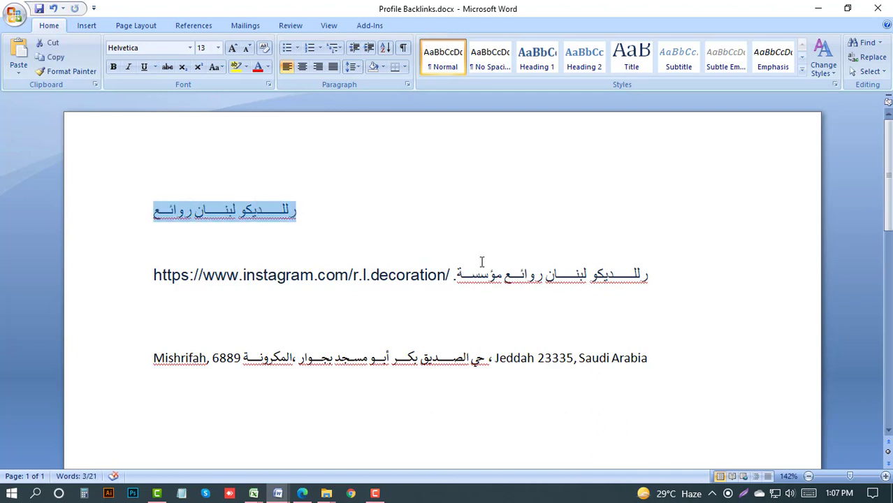
drag(152, 279, 791, 274)
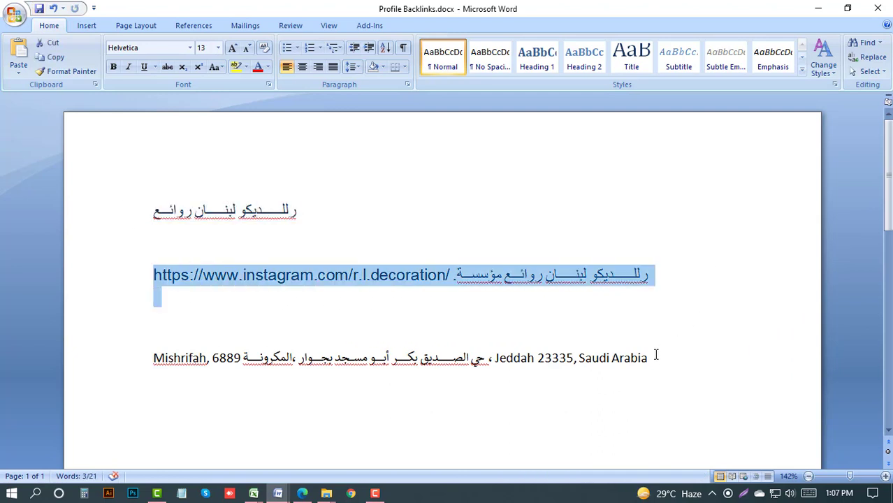
drag(656, 356, 127, 382)
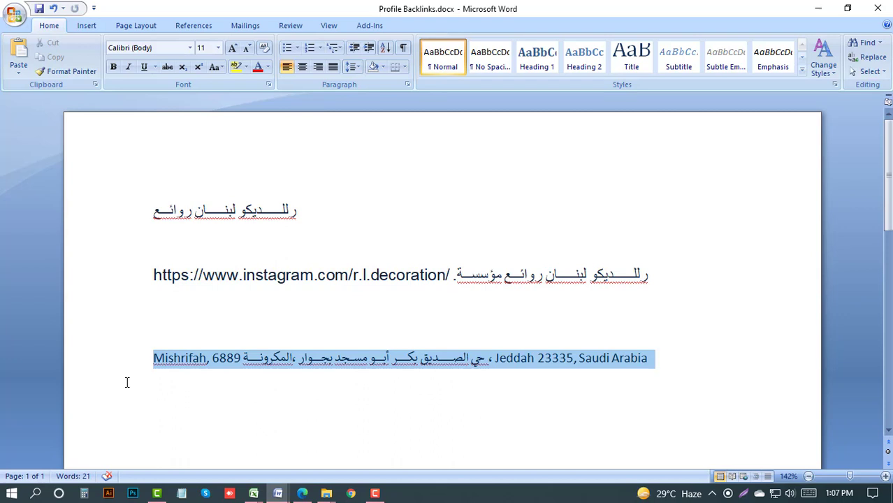
click(239, 318)
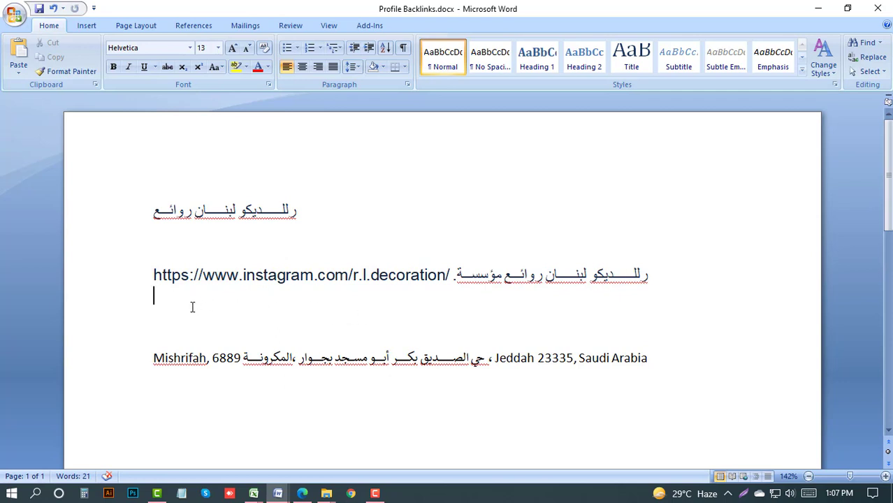
click(162, 314)
drag(166, 292, 161, 308)
click(165, 314)
click(302, 493)
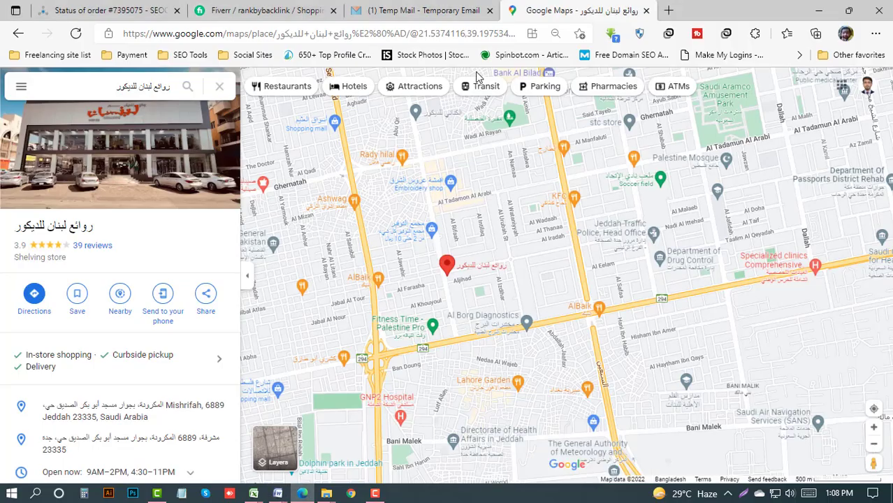
click(428, 32)
key(BackSpace)
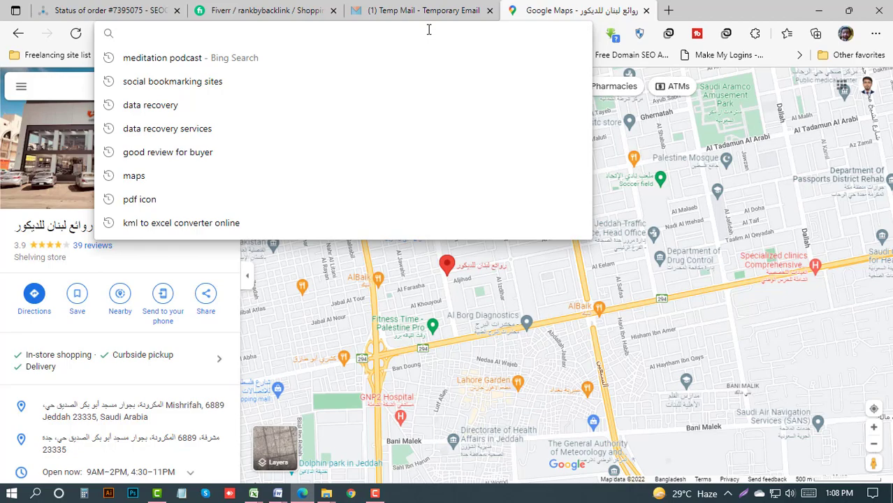
text(www.)
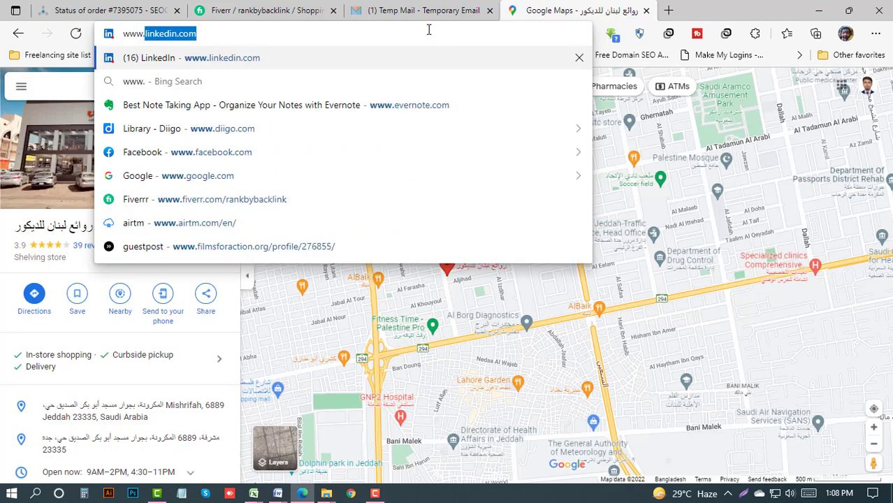
text(google.o)
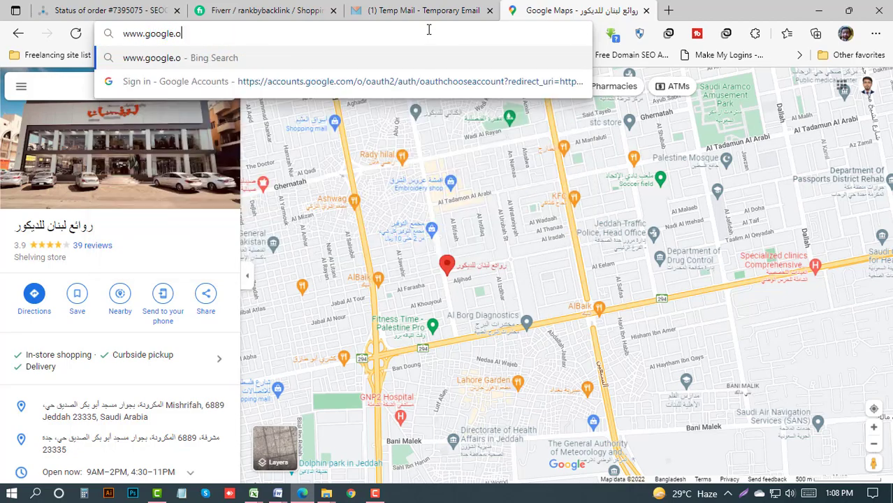
key(BackSpace)
text(com)
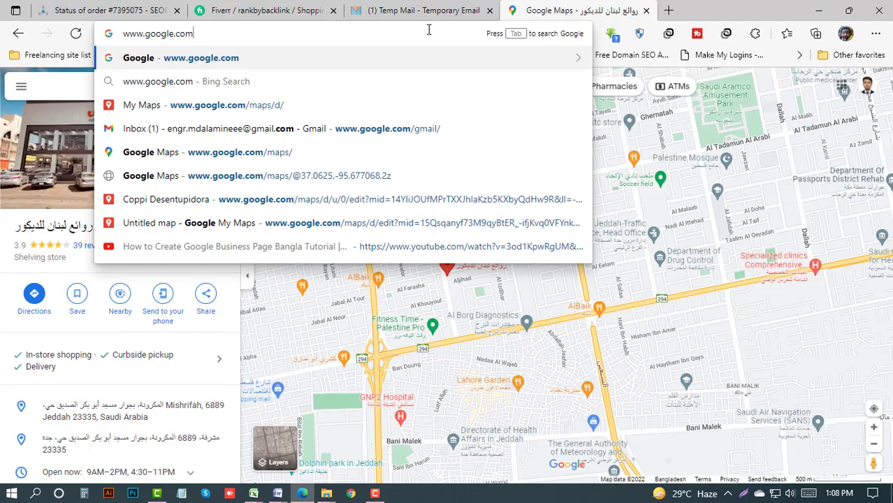
text(/maps)
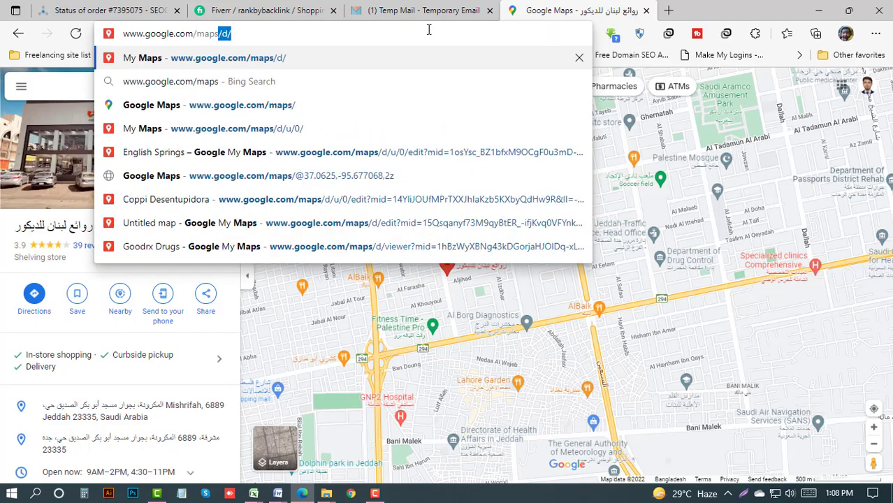
text(/d/)
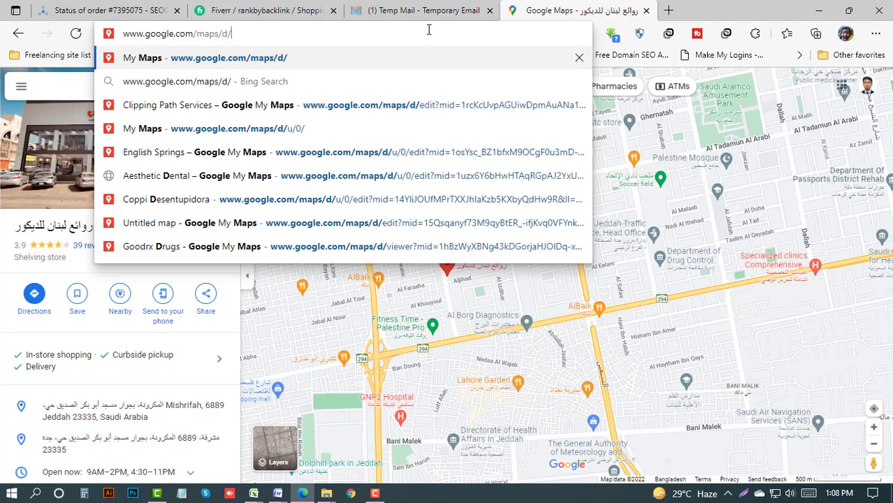
key(Return)
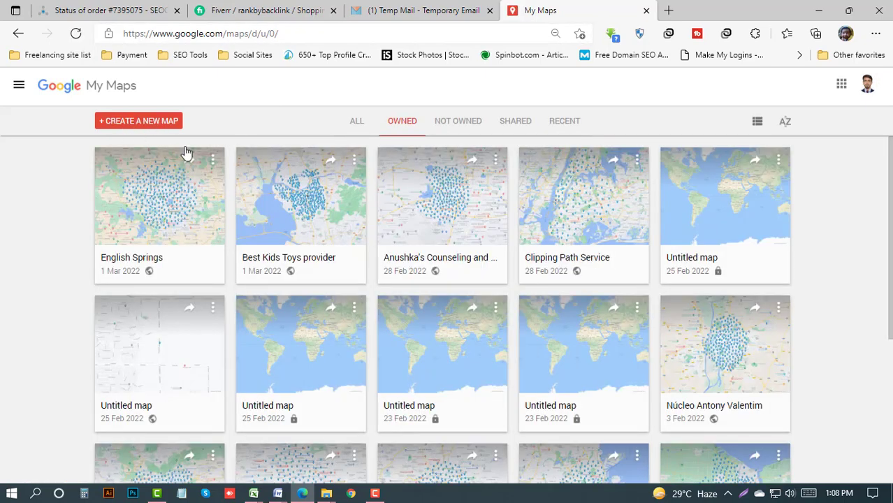
Create a new map and search it for the business address copied from the Word document.
click(139, 122)
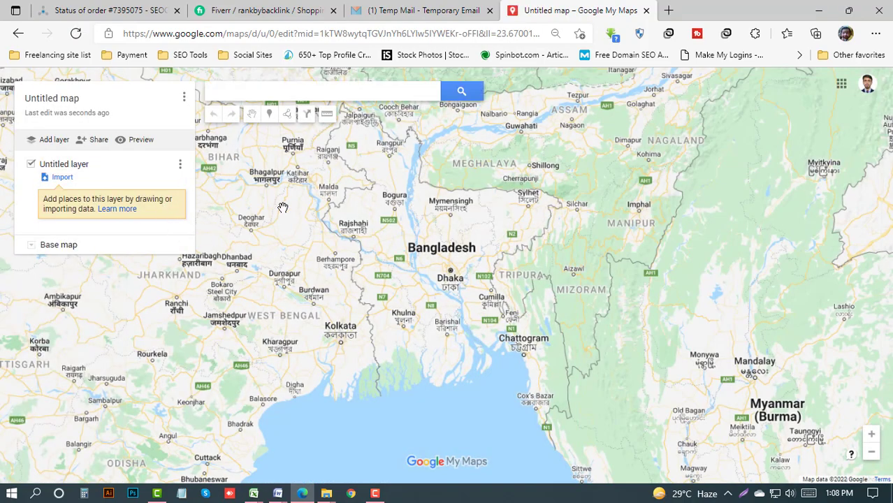
drag(264, 219, 299, 284)
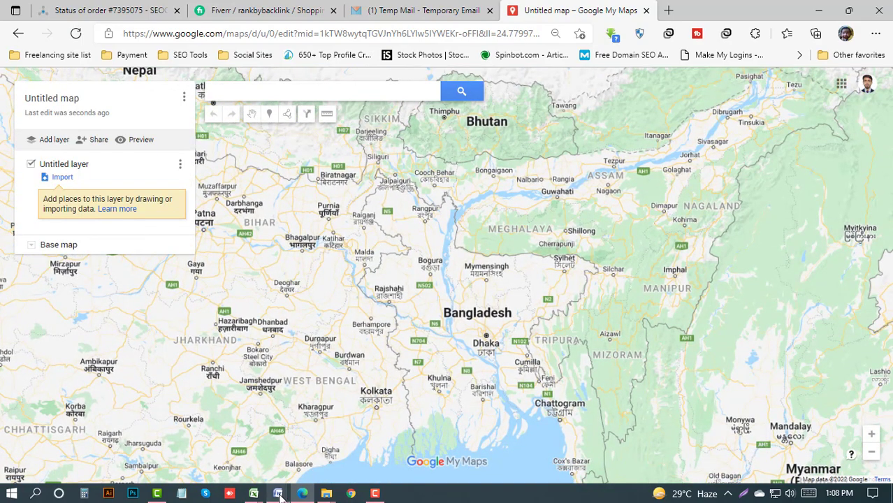
mouse_move(278, 494)
click(353, 439)
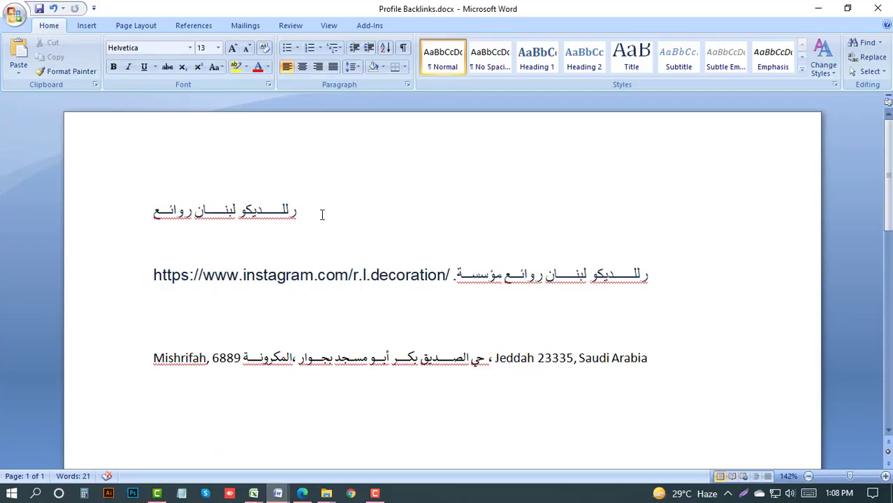
drag(683, 365, 172, 362)
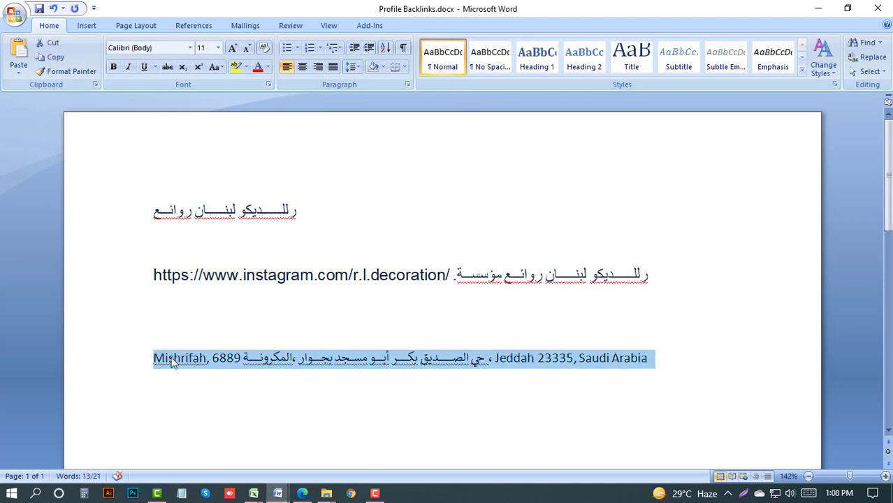
key(alt+Tab)
click(241, 96)
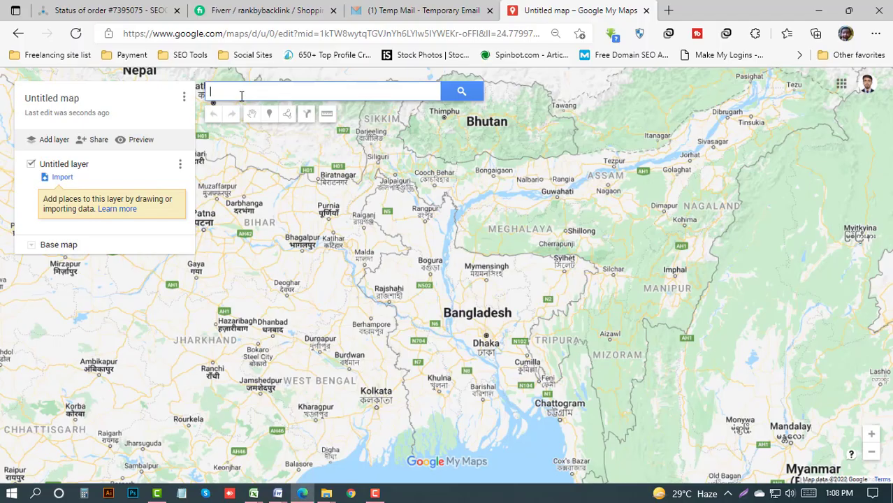
key(ctrl+v)
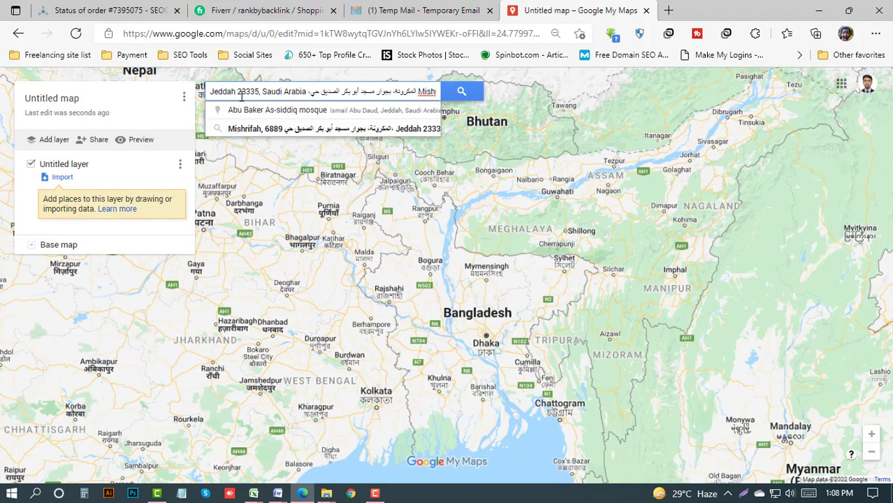
click(461, 93)
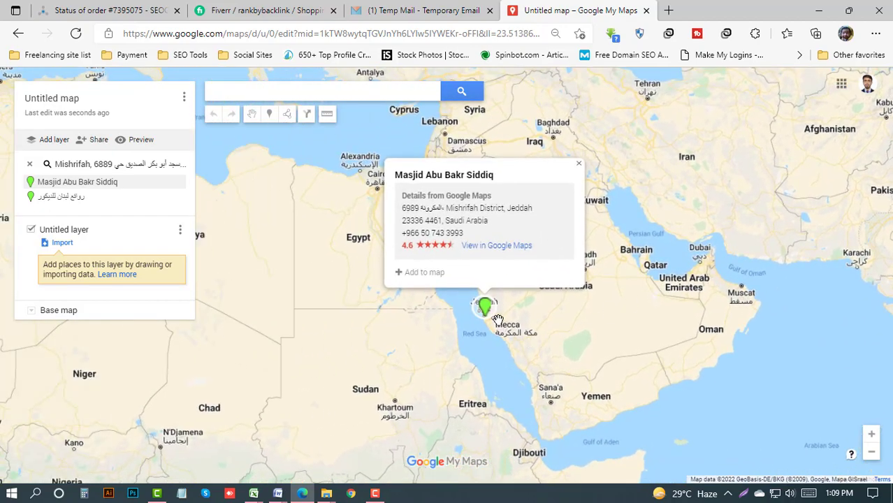
Examine the location of the address search results around the Mishrifah district of Jeddah at closer range.
scroll(502, 326, up, 1)
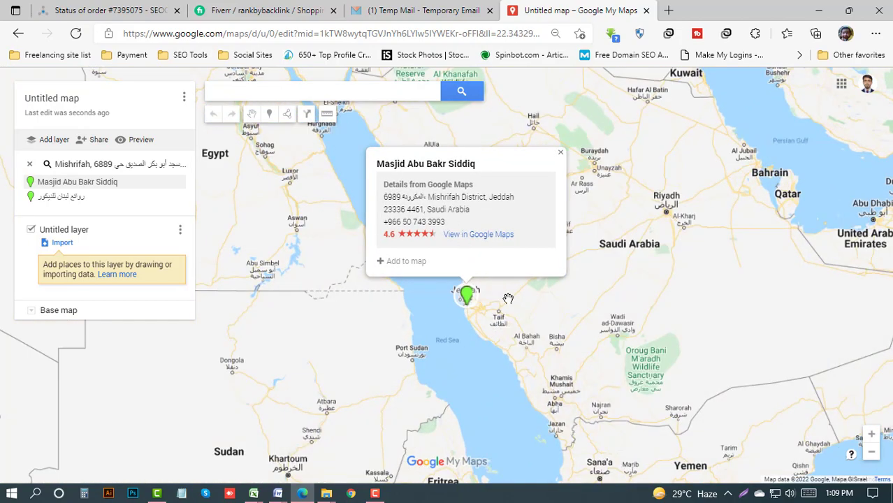
scroll(508, 299, up, 4)
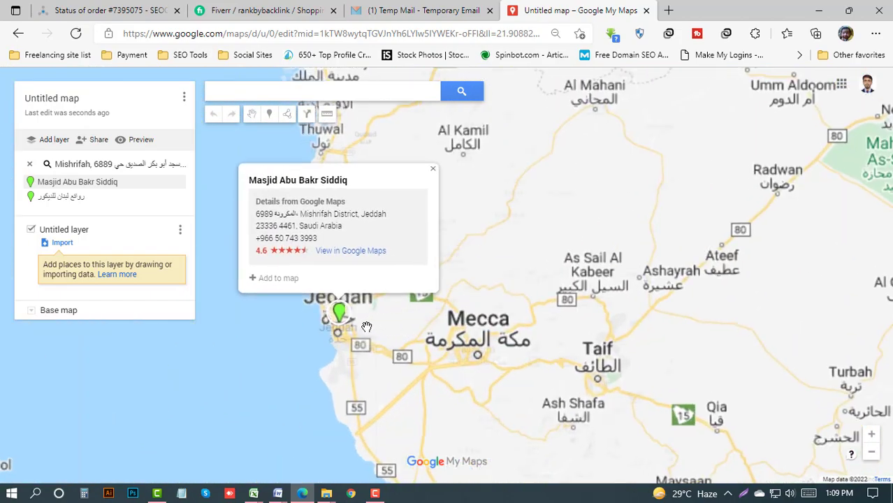
scroll(366, 327, up, 2)
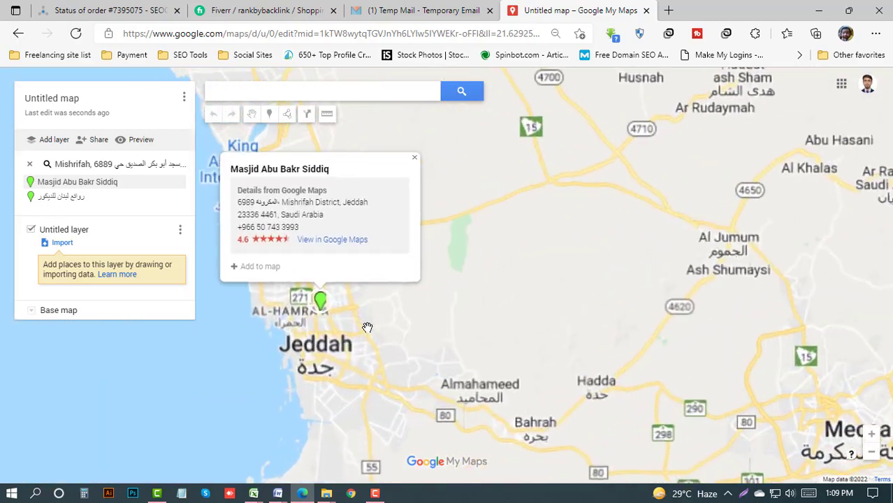
scroll(281, 301, up, 3)
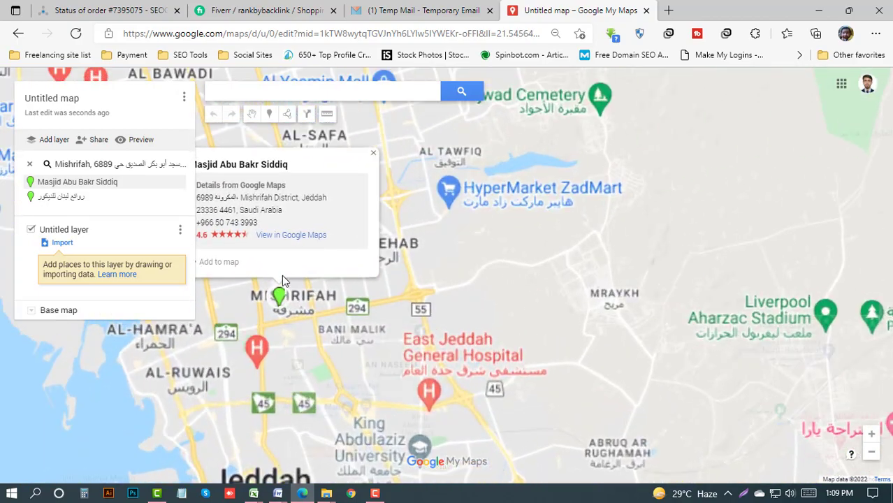
scroll(283, 279, up, 2)
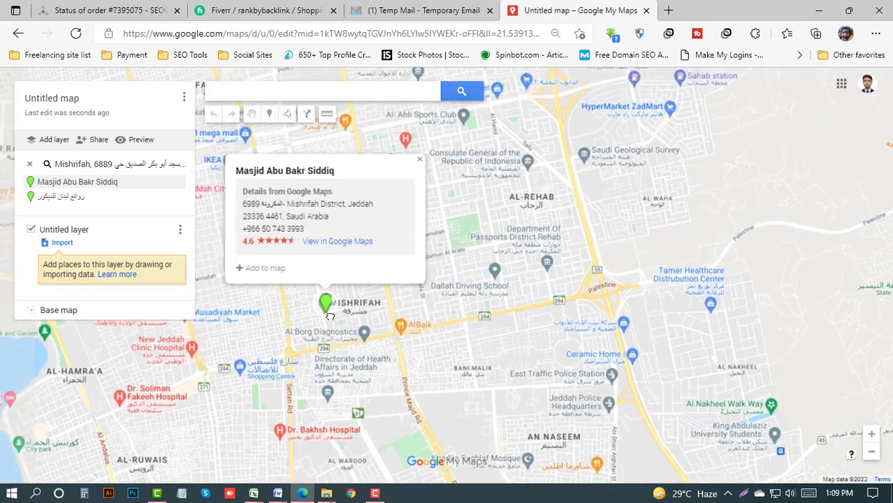
scroll(332, 316, up, 2)
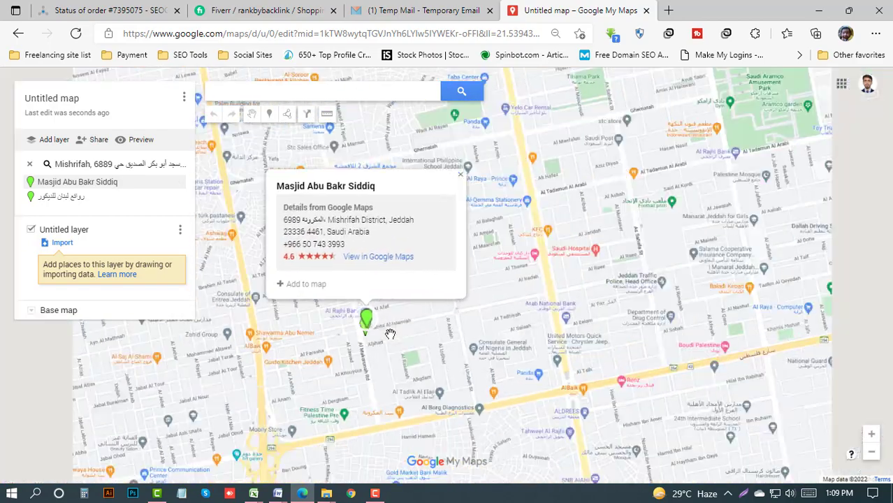
scroll(390, 334, down, 2)
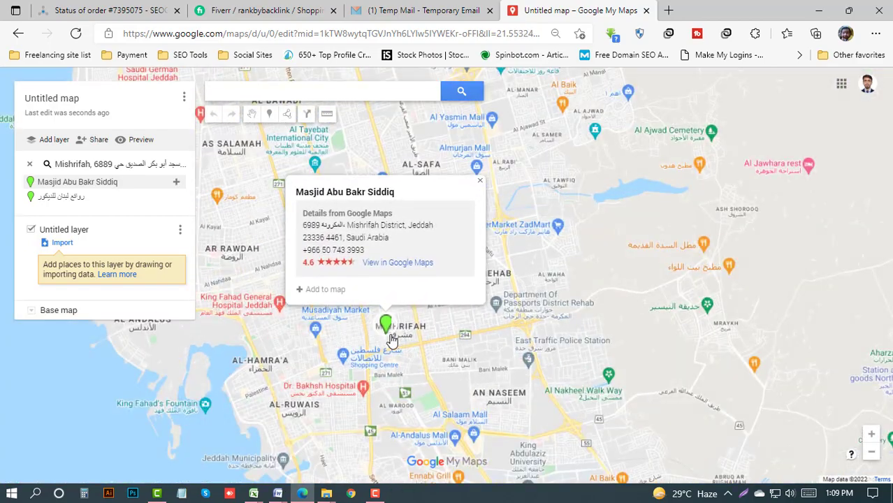
scroll(391, 339, up, 3)
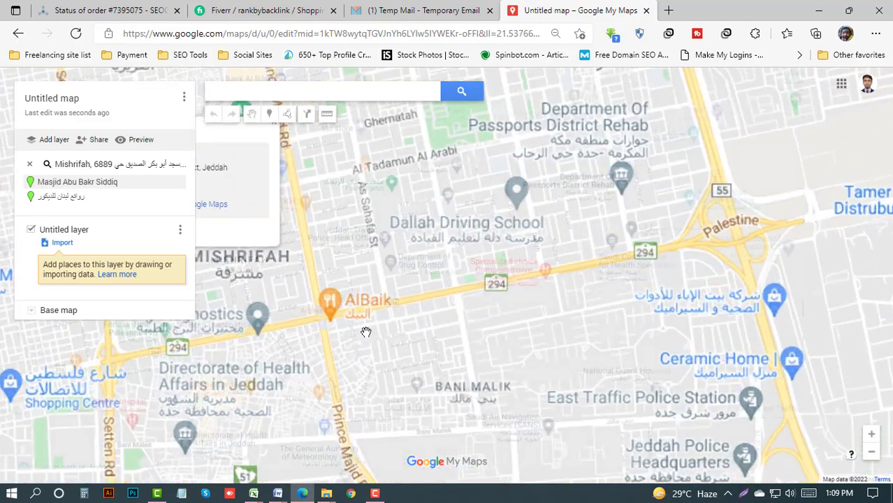
scroll(366, 332, down, 3)
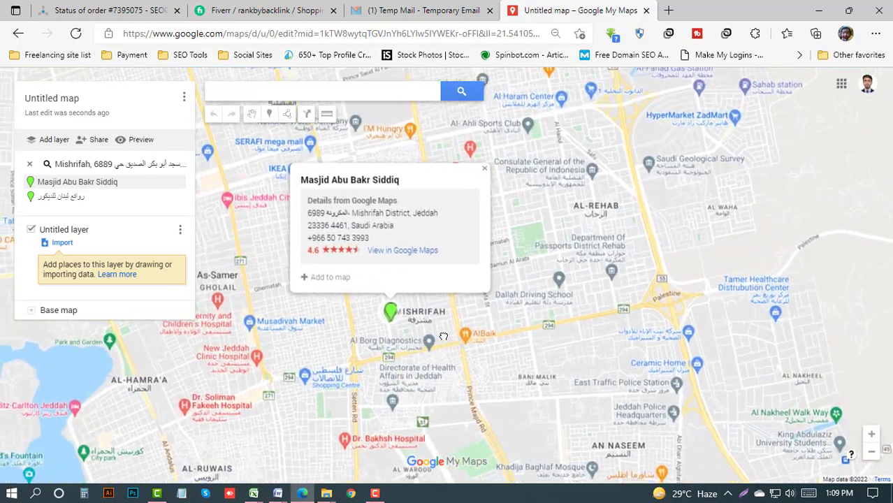
drag(443, 336, 453, 308)
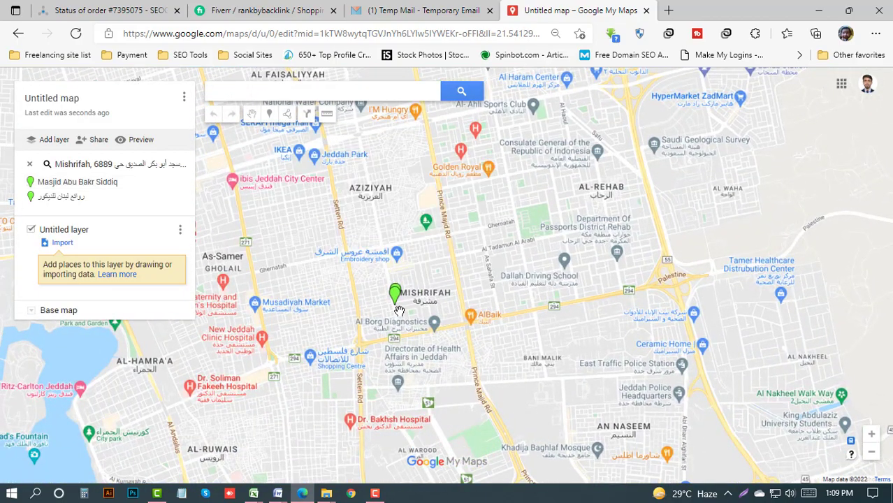
Copy the Arabic business name from the Word document and enter it as the title of the untitled map.
click(280, 494)
click(348, 433)
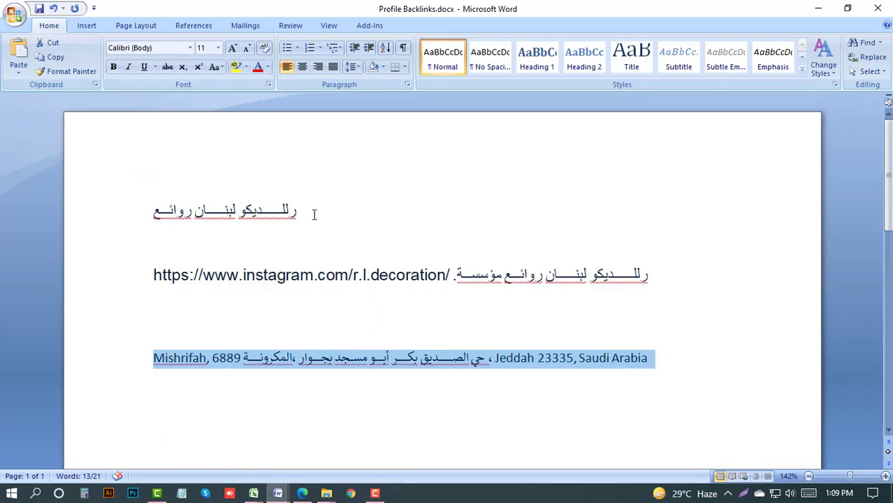
drag(314, 214, 109, 213)
key(ctrl+c)
key(alt+Tab)
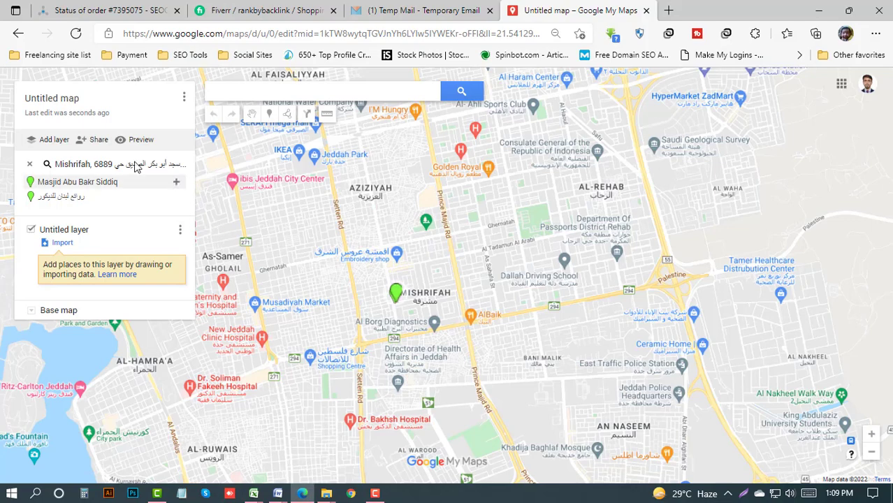
click(75, 105)
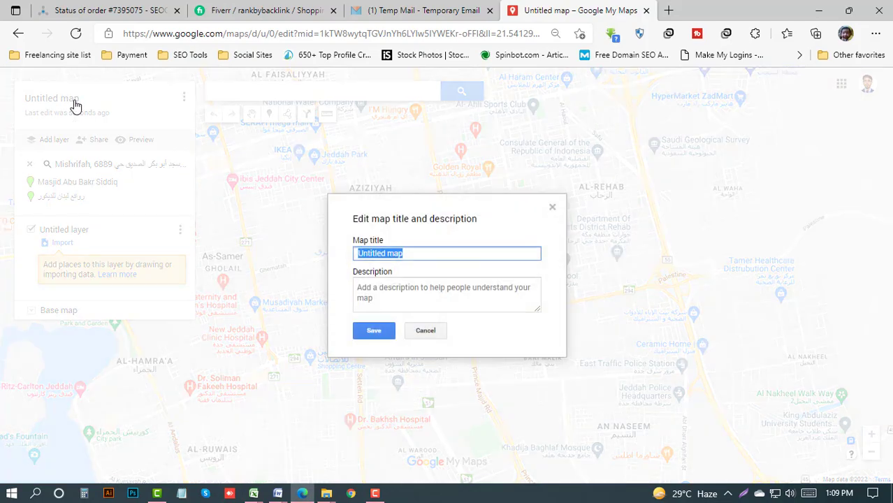
key(ctrl+v)
Fill the map description with the Instagram URL line copied from Word and save the title and description.
click(429, 286)
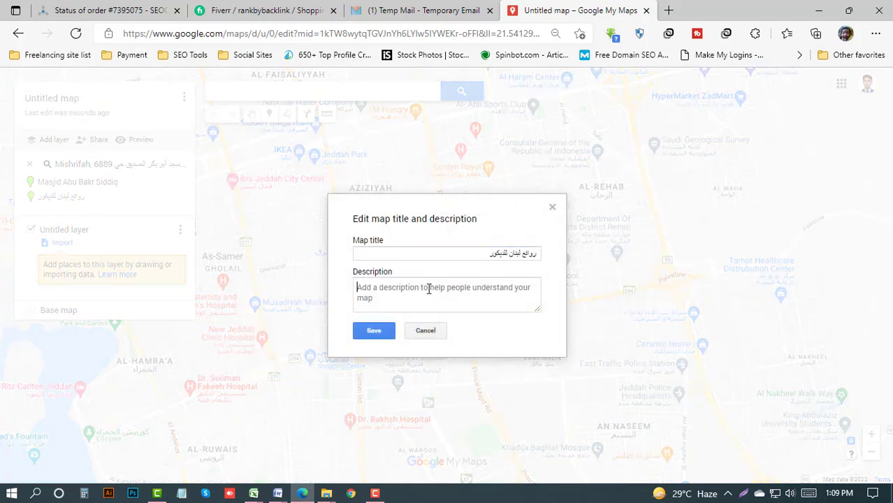
key(alt+Tab)
drag(685, 276, 88, 277)
key(ctrl+c)
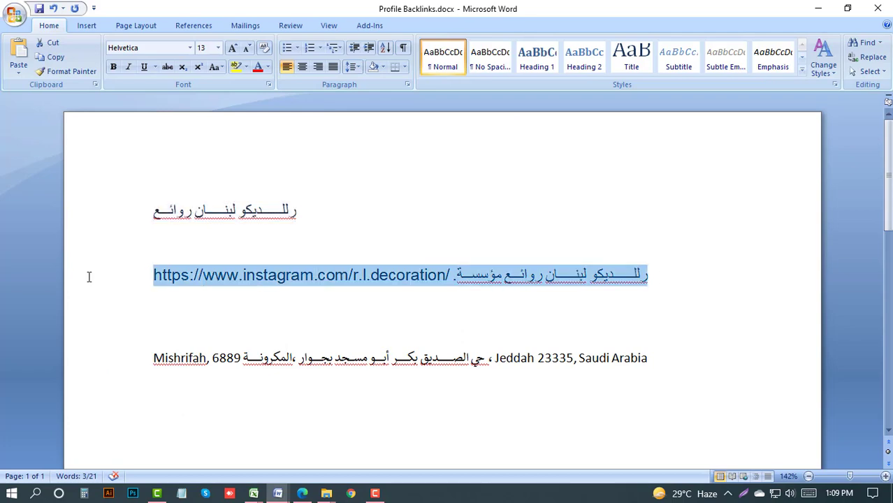
key(alt+Tab)
key(ctrl+v)
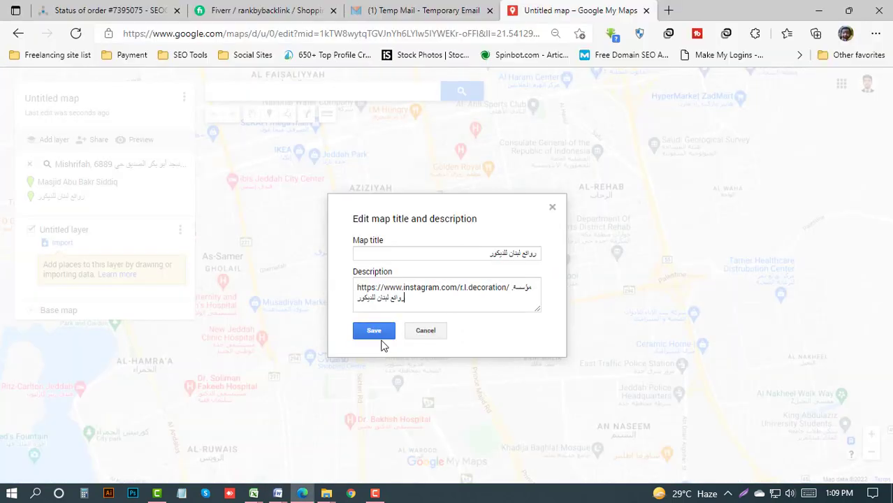
click(374, 330)
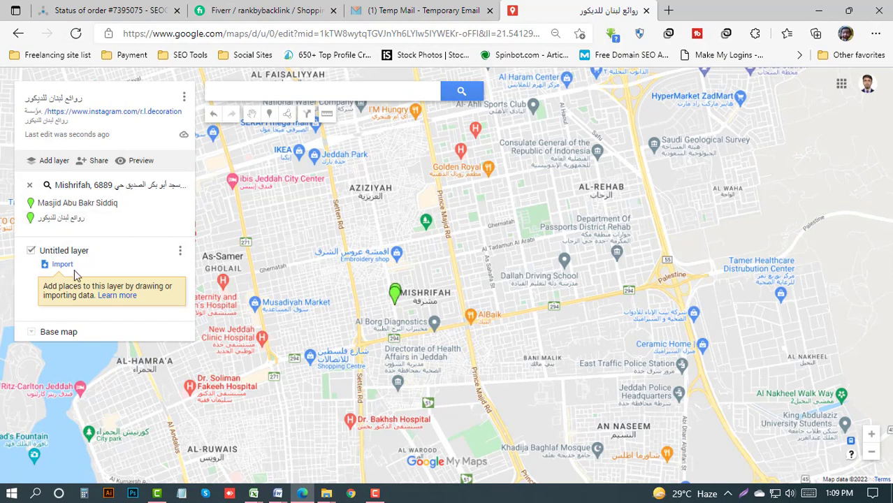
Rename the untitled layer to the business name روائع لبنان للديكور, copied from the Word document, and save it.
click(64, 250)
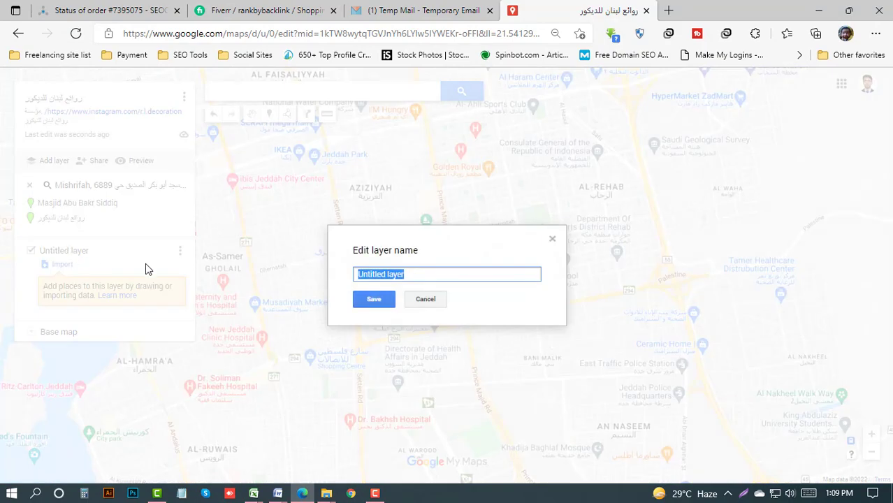
key(alt+Tab)
drag(313, 209, 30, 226)
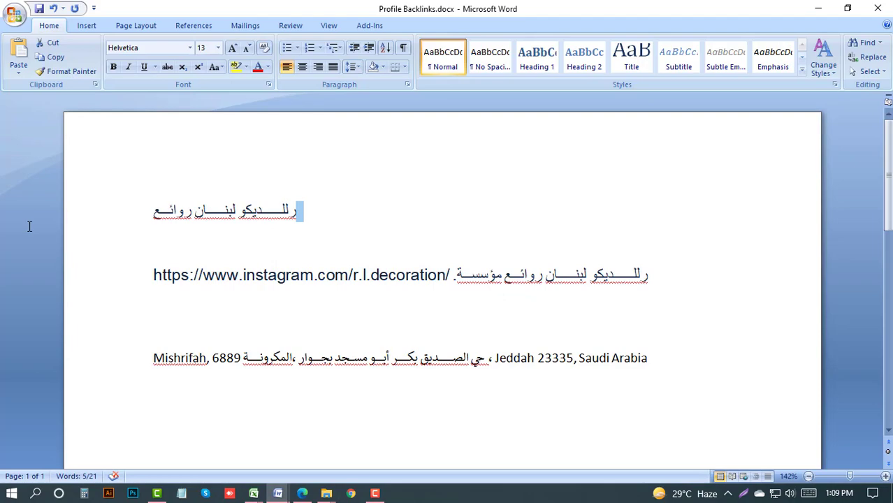
click(299, 227)
drag(299, 207, 93, 221)
click(216, 227)
key(alt+Tab)
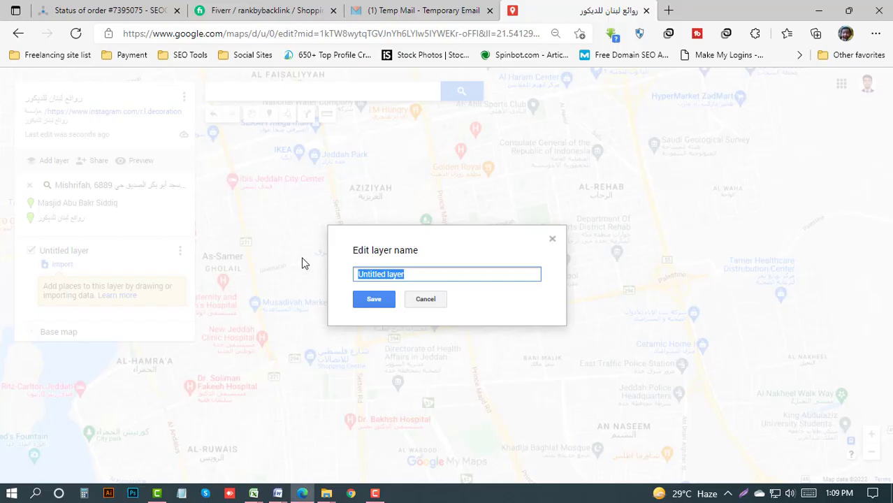
text(روائع لبنان للديكور)
click(374, 299)
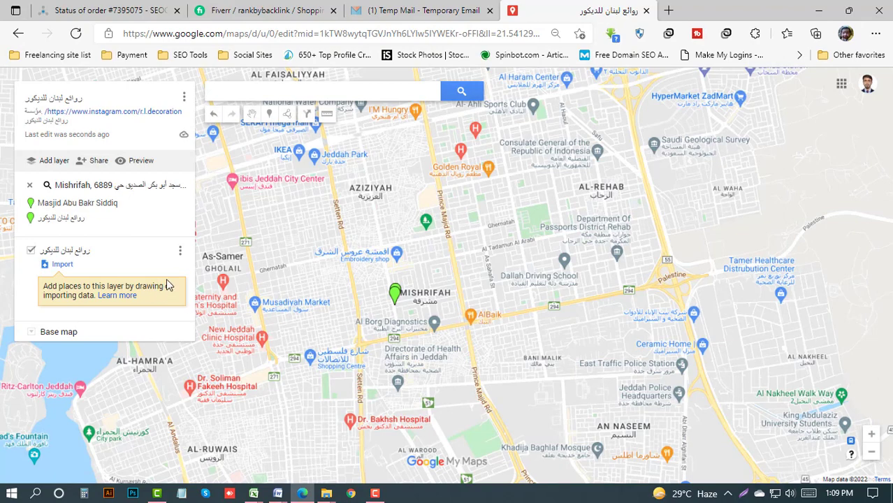
Place a marker on the address search result in Mishrifah and title it روائع لبنان للديكور.
click(271, 115)
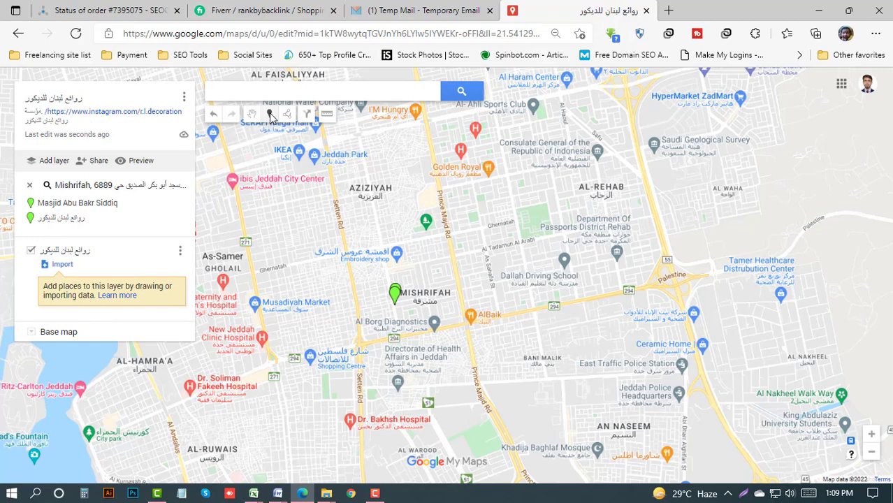
click(394, 303)
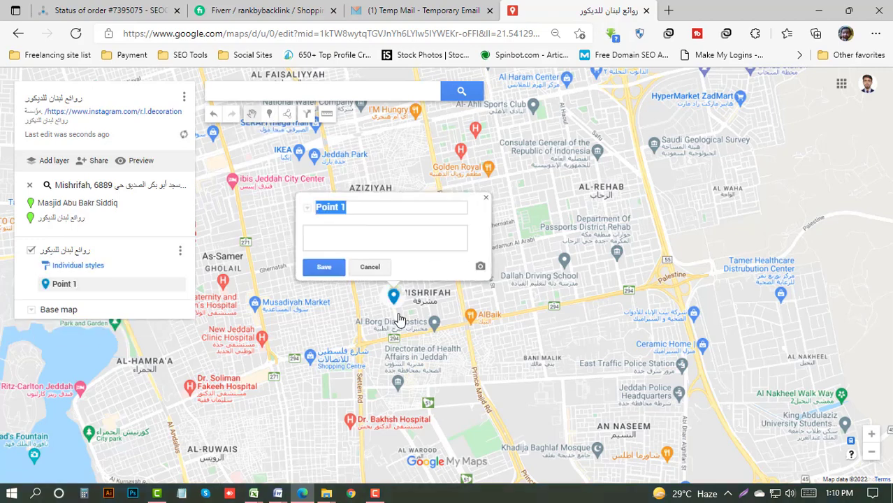
text(روائع لبنان للديكور)
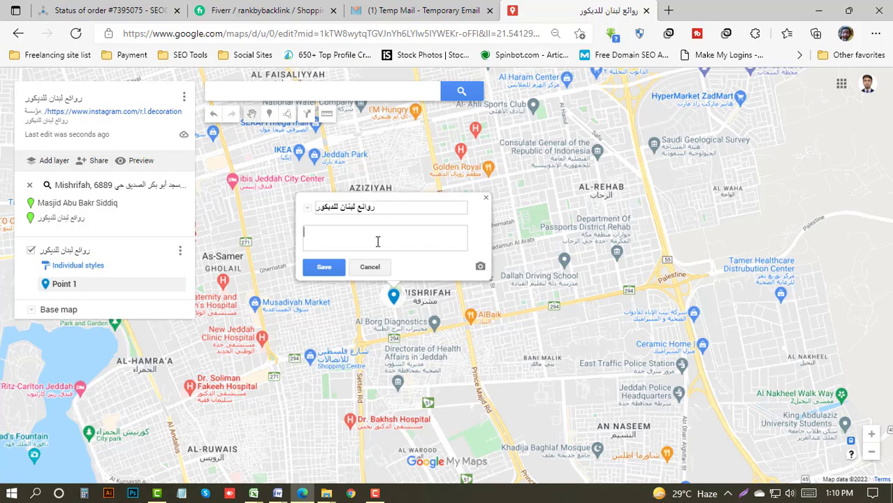
Switch to the Profile Backlinks.docx document in Word and delete its Mishrifah address line.
click(278, 493)
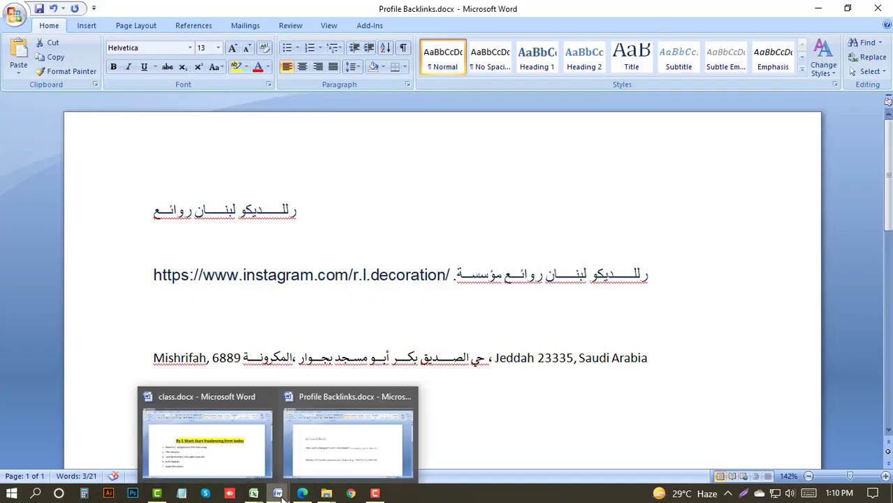
drag(674, 359, 598, 359)
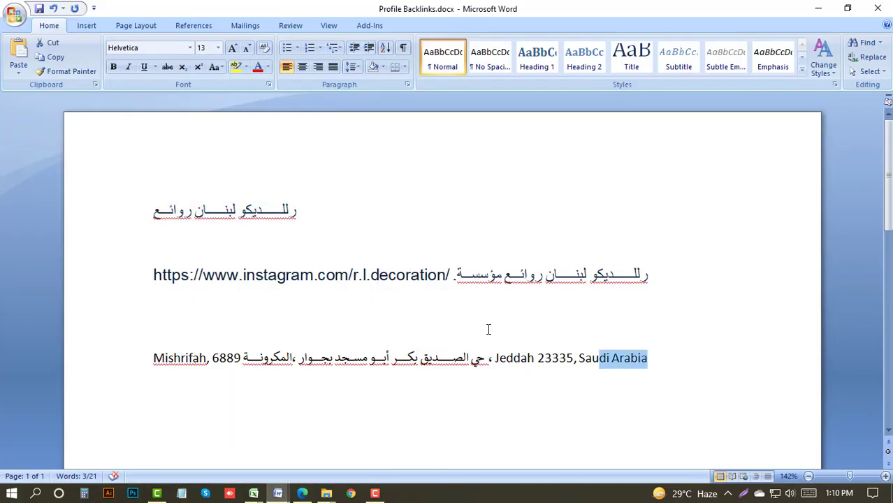
click(133, 318)
key(BackSpace)
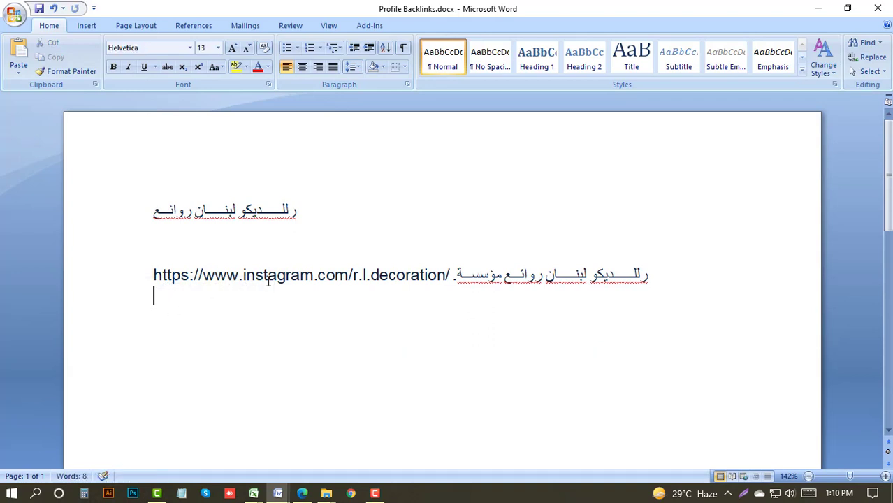
drag(649, 282, 153, 276)
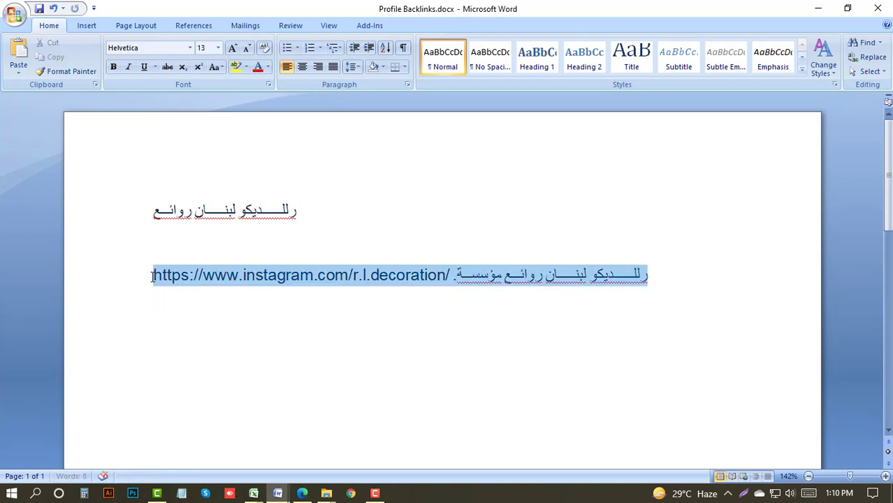
key(ctrl+c)
key(alt+Tab)
click(371, 237)
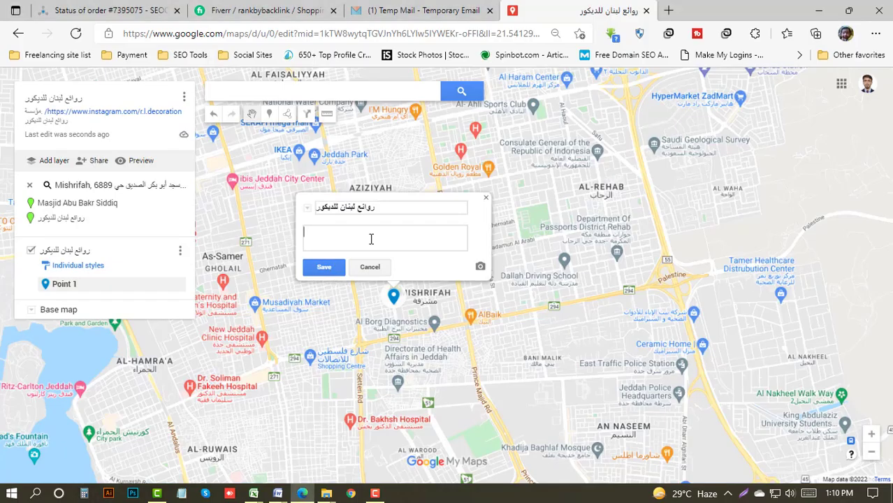
key(ctrl+v)
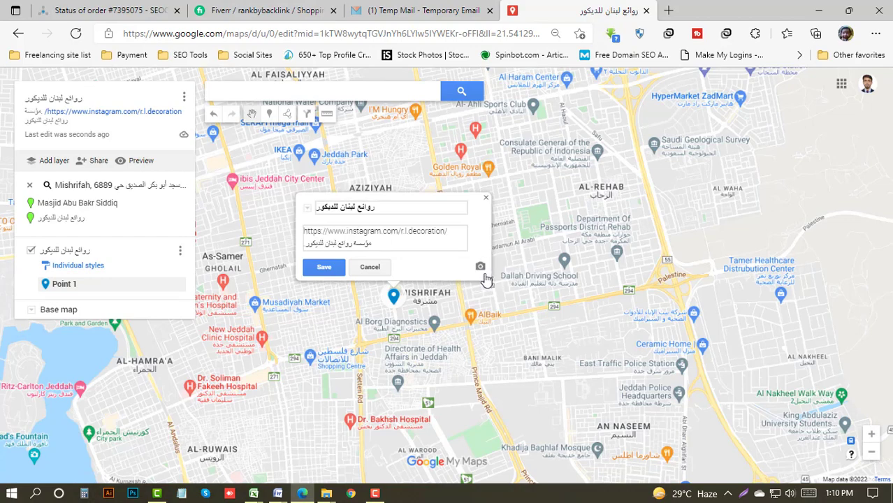
Attach the logo image Screen Shot 2022-03-02 at 8.27.01 AM.png from Downloads to the Mishrifah marker and save the marker.
click(480, 268)
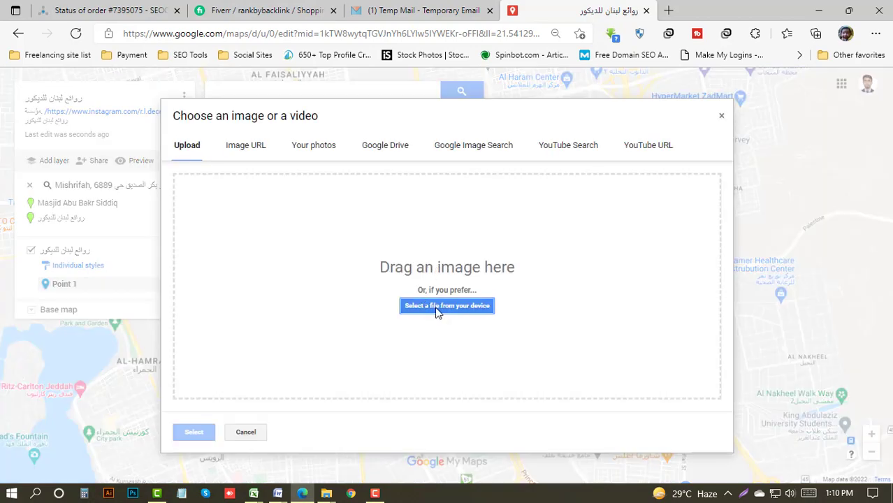
click(447, 306)
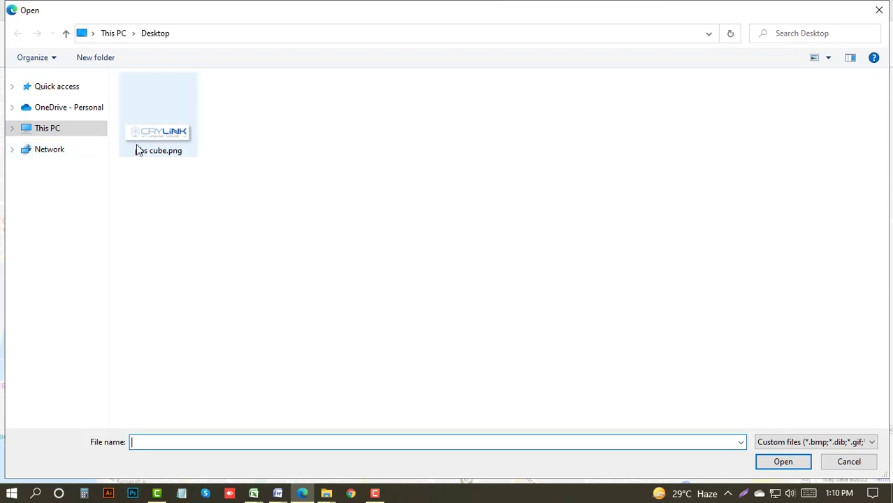
click(60, 132)
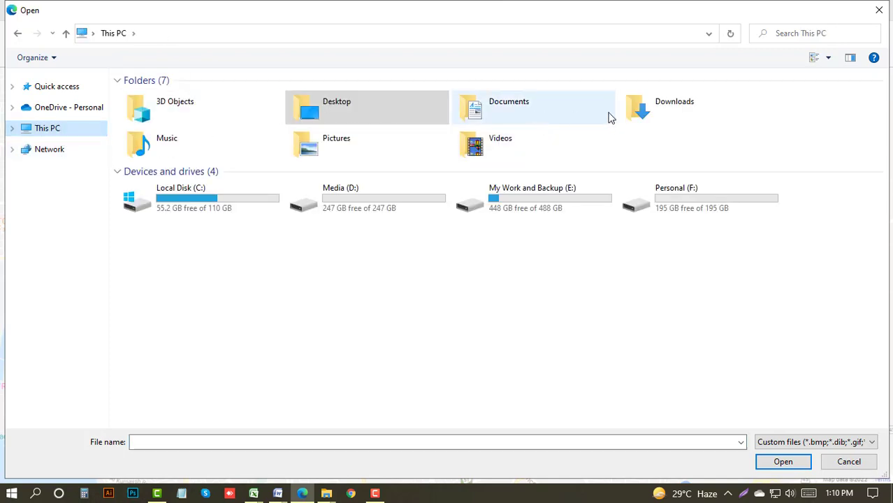
double_click(649, 105)
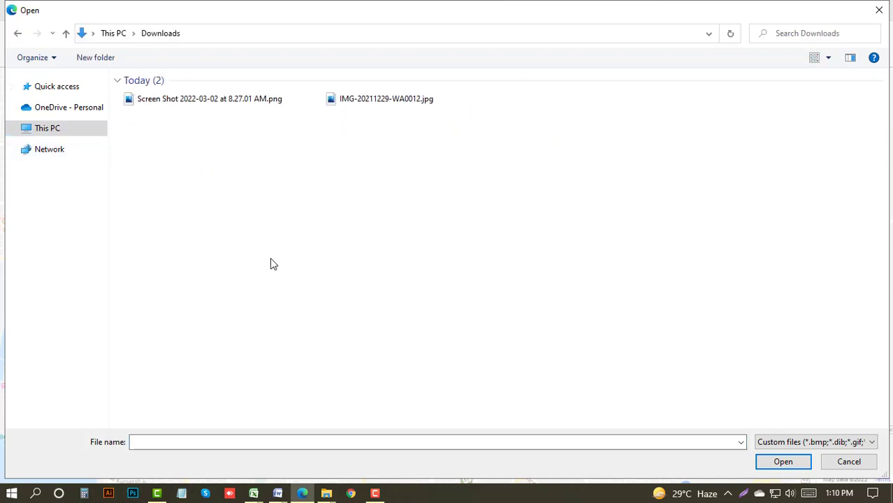
scroll(270, 262, up, 2)
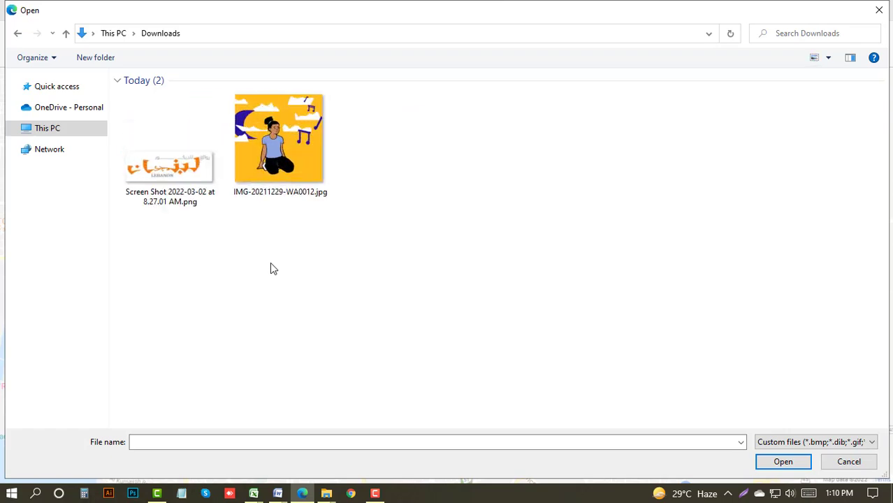
click(211, 225)
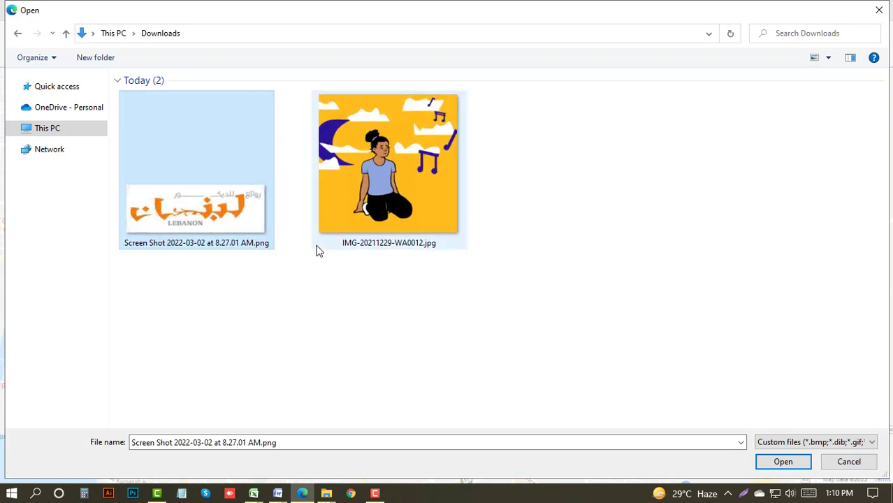
key(Return)
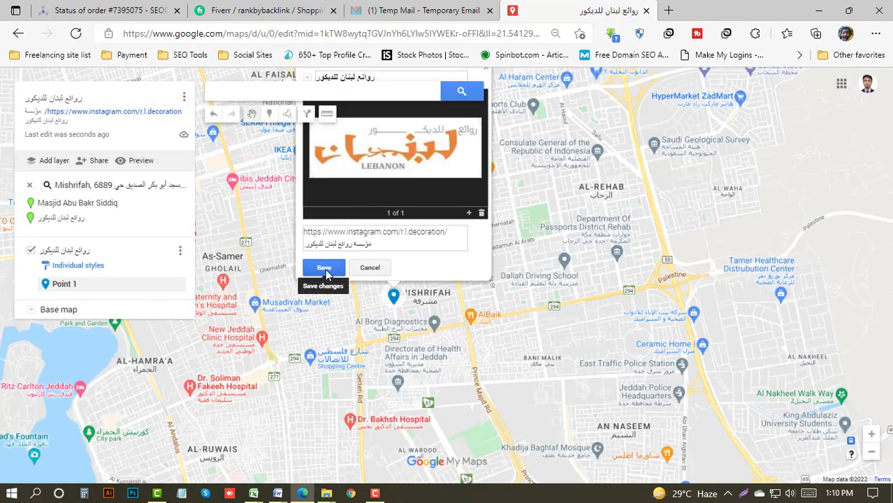
click(324, 269)
Change the Mishrifah marker's colour to black and close its style options.
drag(514, 348, 620, 375)
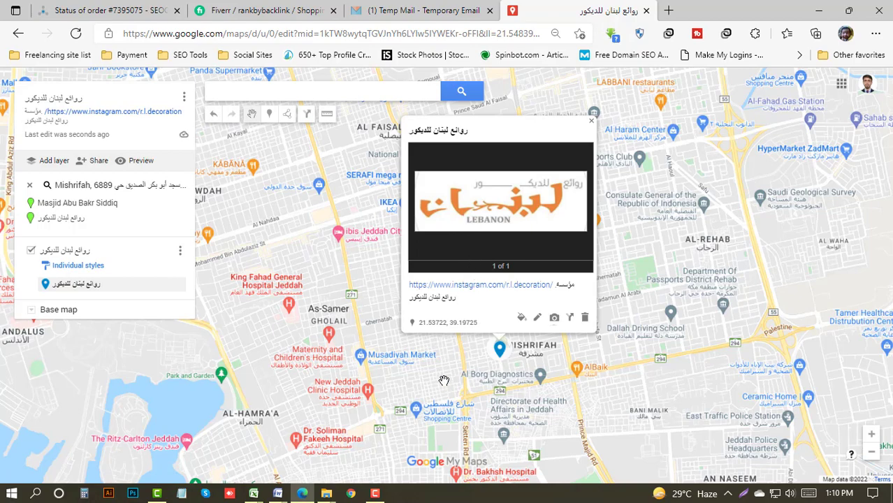
click(521, 317)
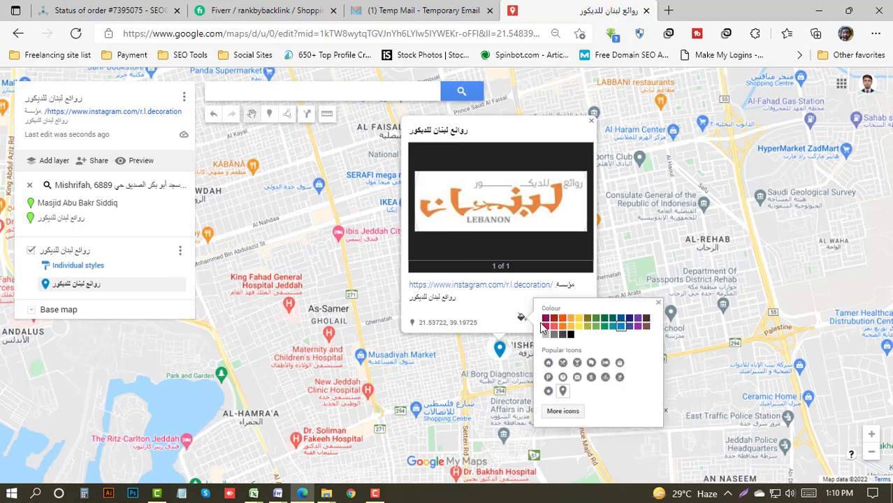
click(568, 337)
click(503, 362)
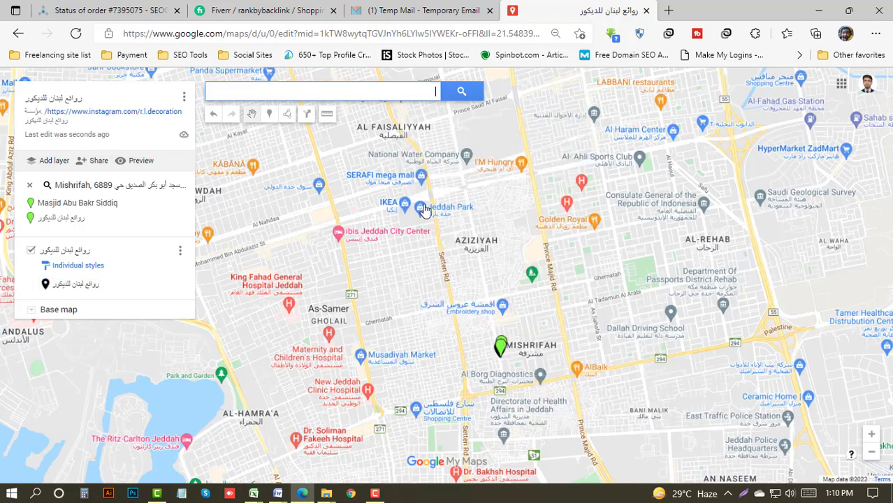
Add a second marker west of Mishrifah, just east of New Jeddah Clinic Hospital.
scroll(503, 328, down, 2)
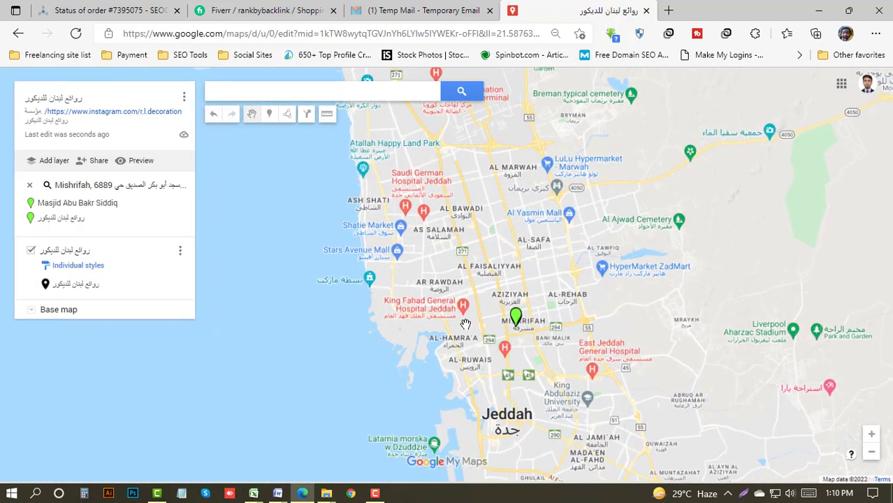
scroll(554, 393, up, 2)
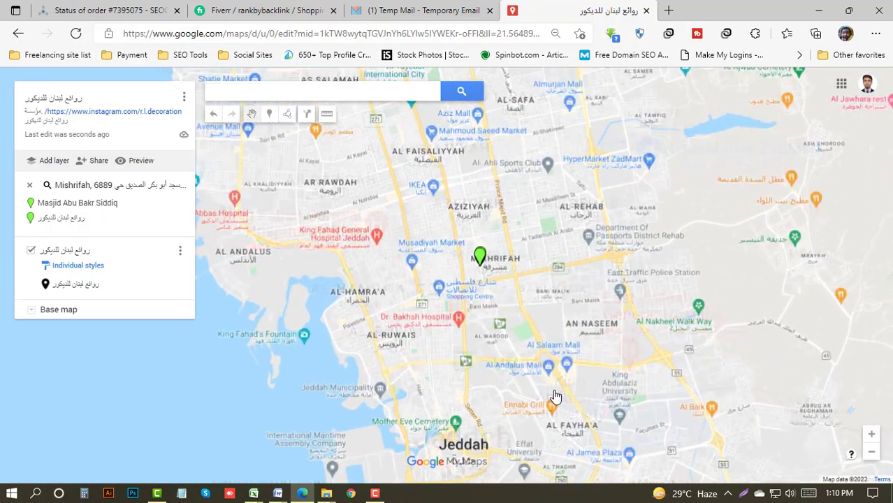
scroll(552, 388, down, 1)
scroll(556, 392, up, 1)
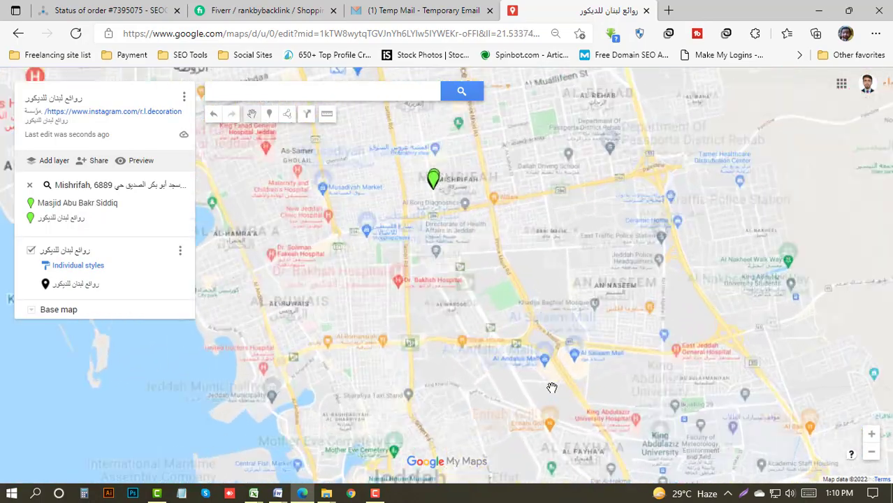
scroll(509, 298, up, 1)
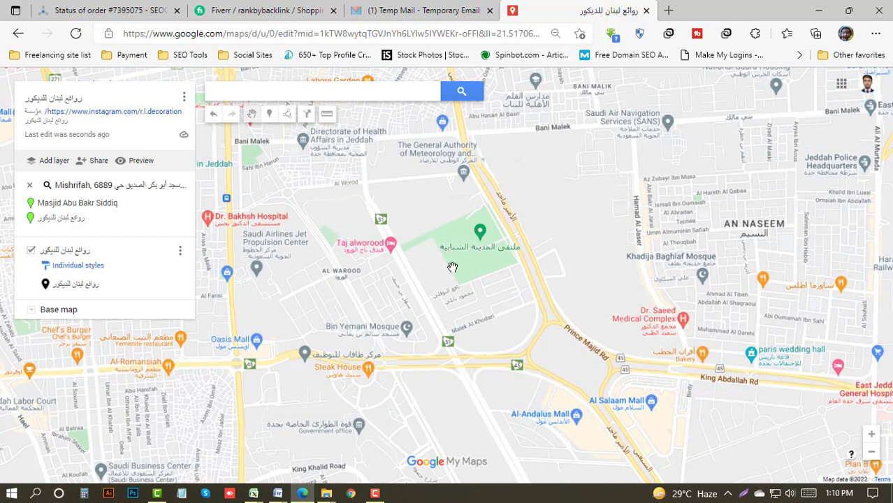
scroll(453, 267, down, 1)
drag(440, 279, 500, 322)
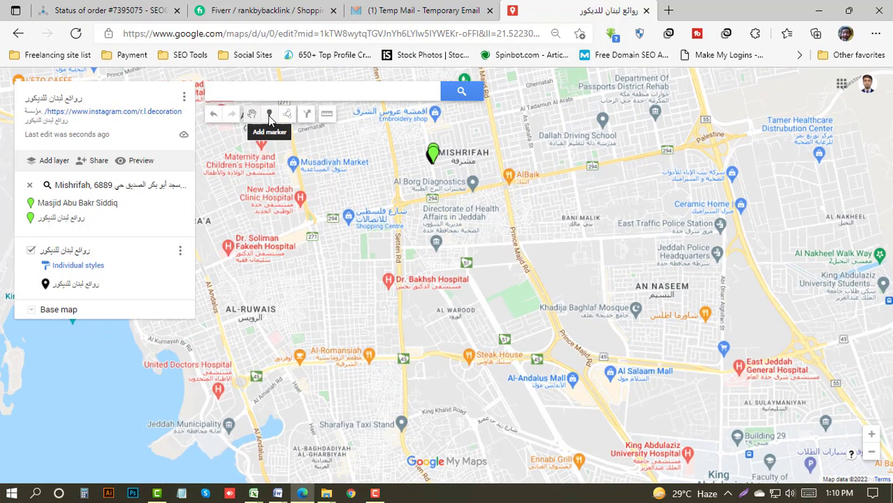
click(333, 197)
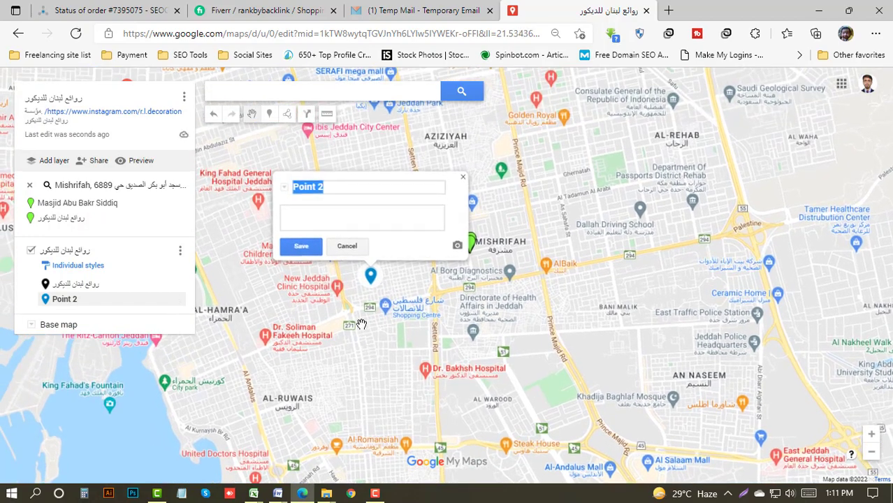
key(alt+Tab)
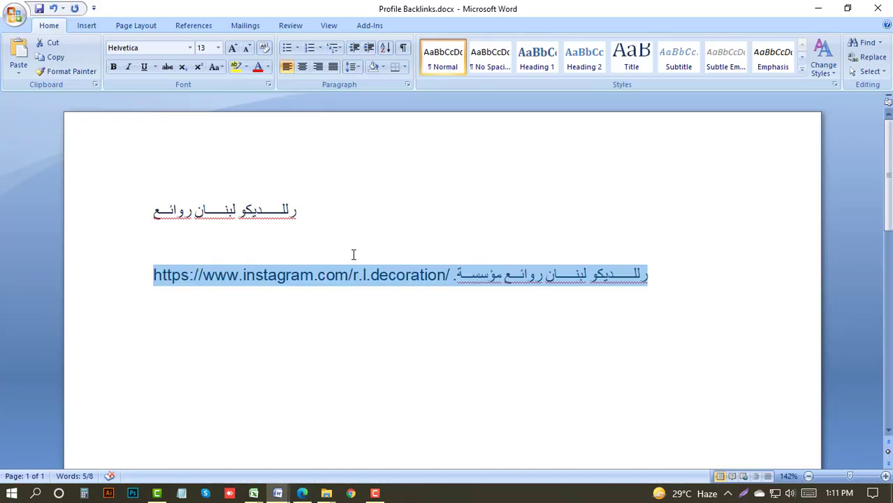
key(alt+Tab)
click(327, 216)
key(ctrl+v)
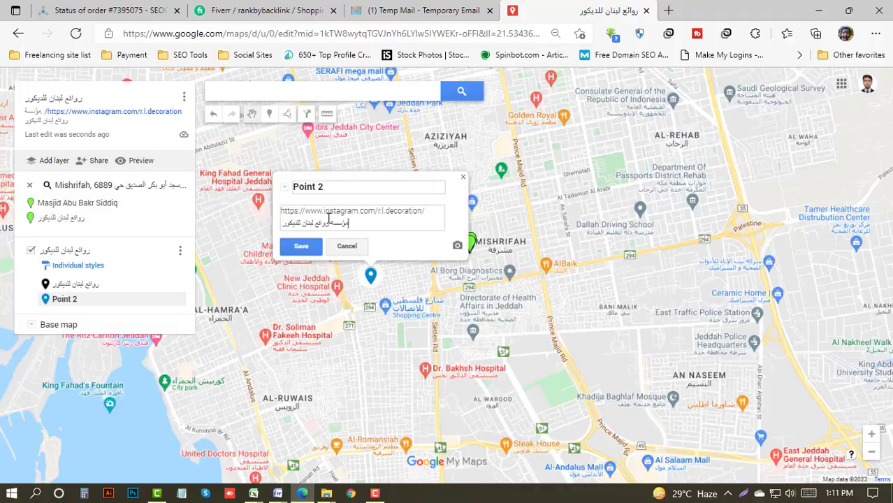
Copy the Arabic business name from Word and replace the second marker's title with روائع لبنان للديكور.
key(alt+Tab)
drag(298, 211, 153, 211)
key(ctrl+c)
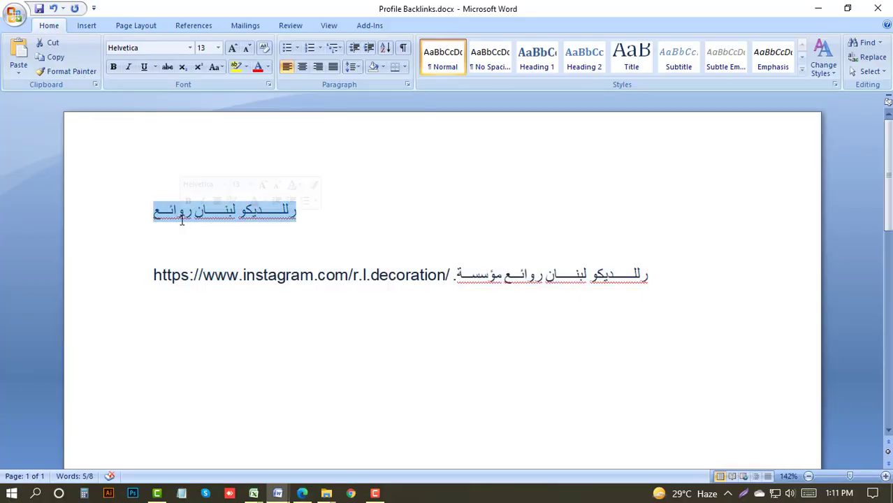
key(alt+Tab)
triple_click(332, 186)
key(ctrl+v)
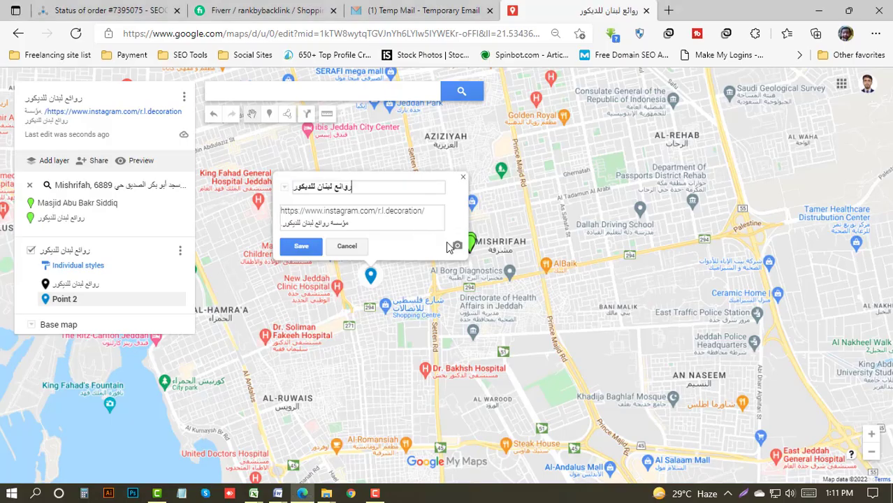
Attach the logo image Screen Shot 2022-03-02 at 8.27.01 AM.png to the second marker.
click(457, 245)
click(447, 306)
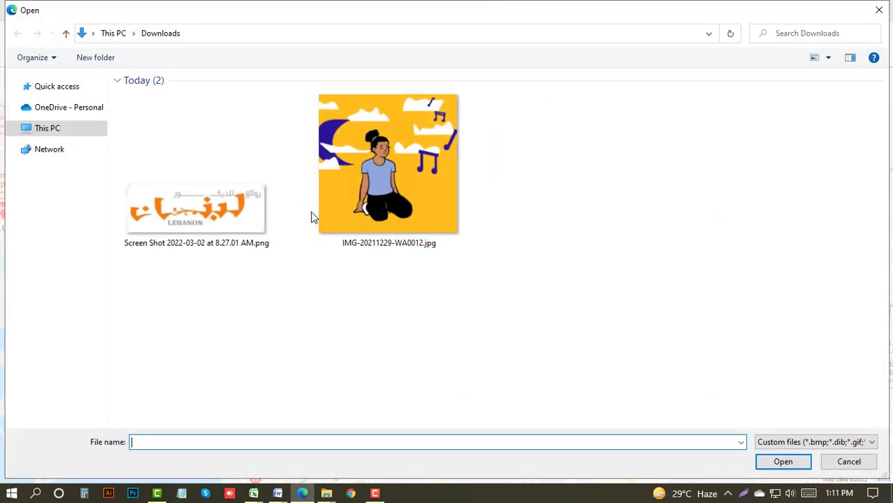
click(217, 193)
double_click(217, 192)
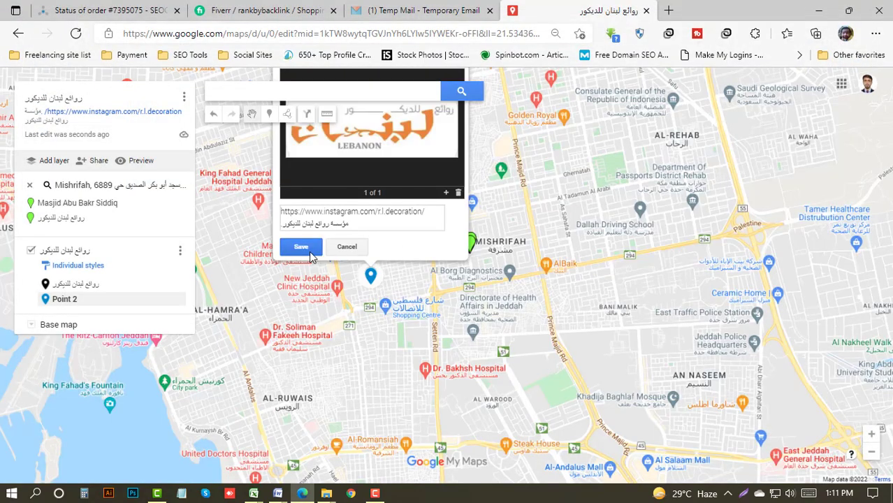
Save the second marker and add a third one northeast of Musadiyah Market, titled روائع لبنان للديكور.
click(300, 246)
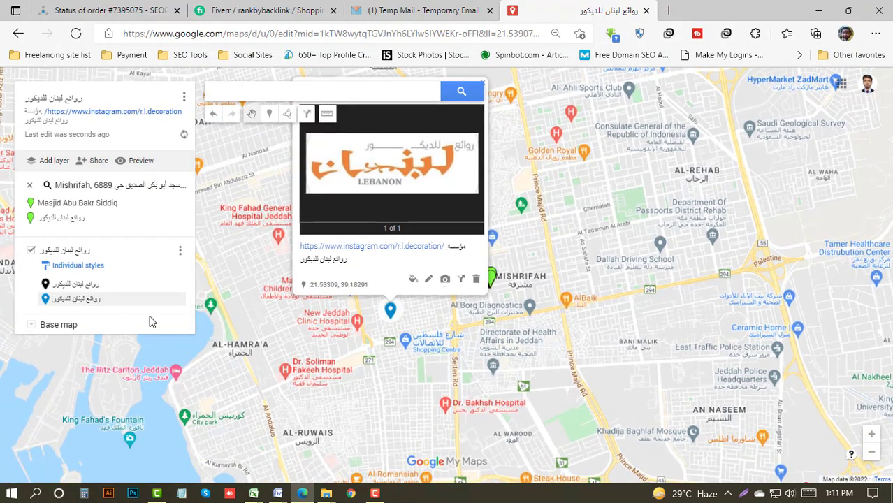
click(399, 294)
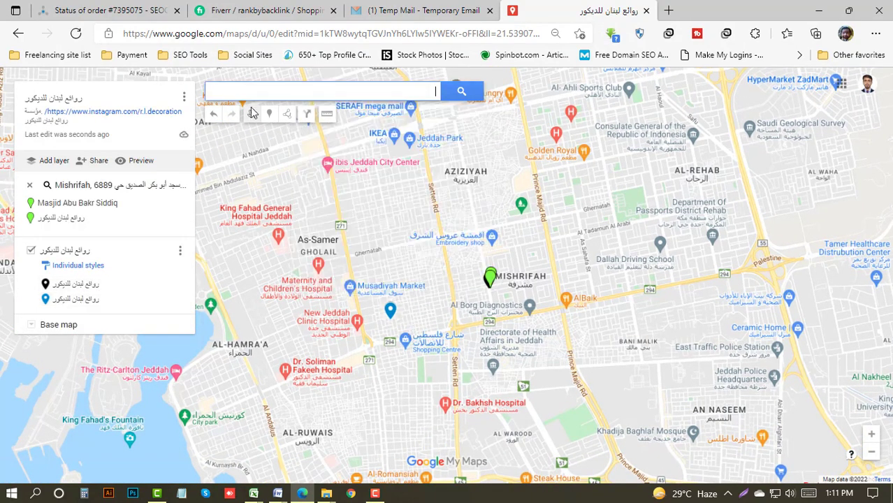
click(269, 113)
click(425, 269)
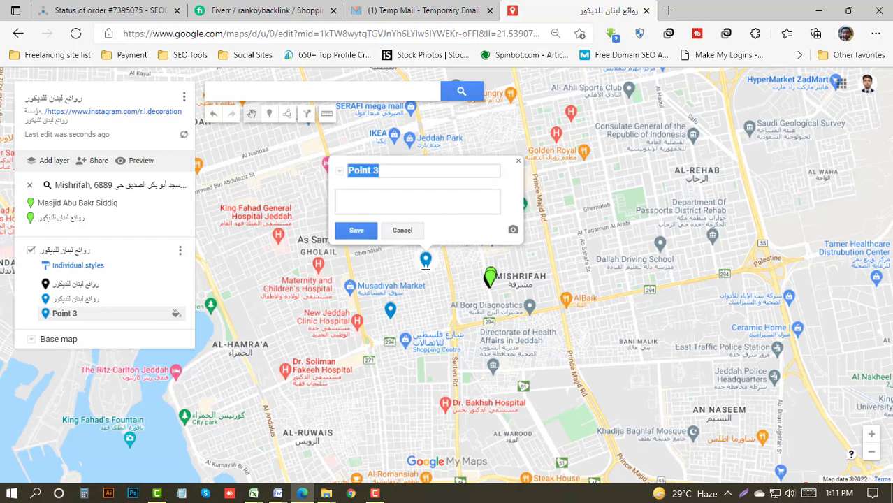
key(ctrl+v)
key(alt+Tab)
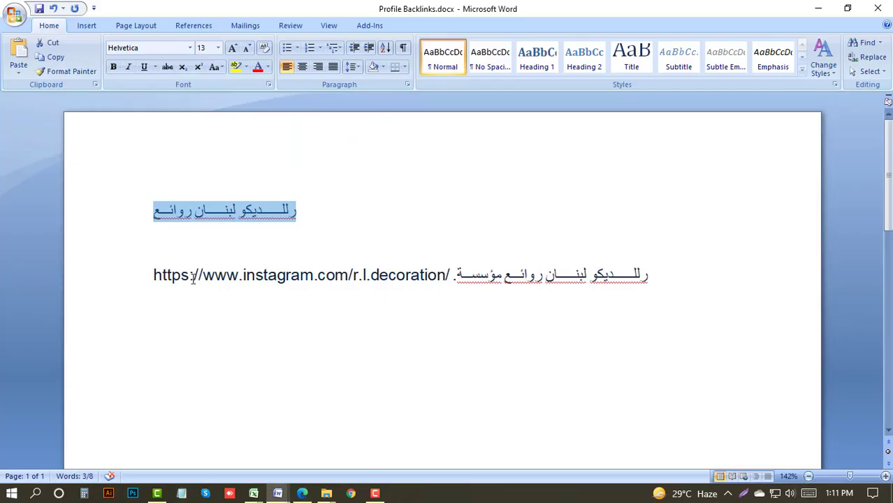
drag(154, 274, 652, 269)
key(ctrl+c)
key(alt+Tab)
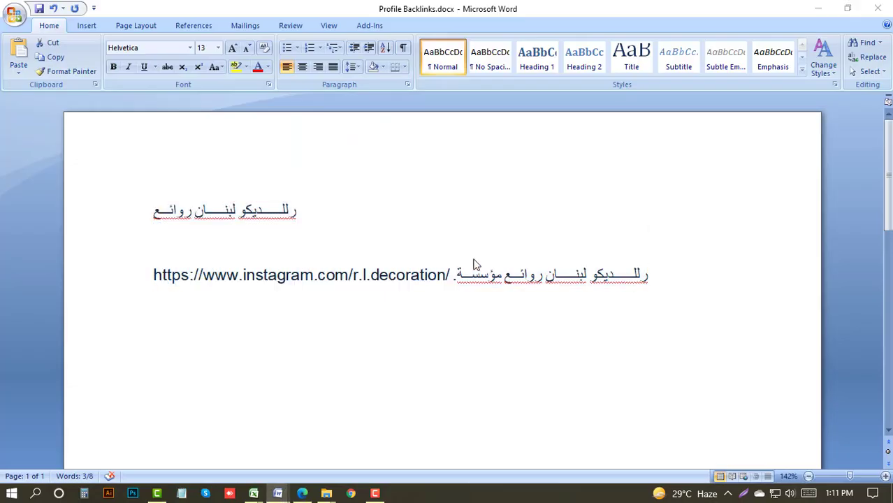
key(ctrl+v)
Attach the Lebanon logo image from the computer to the third marker and save the marker.
click(512, 227)
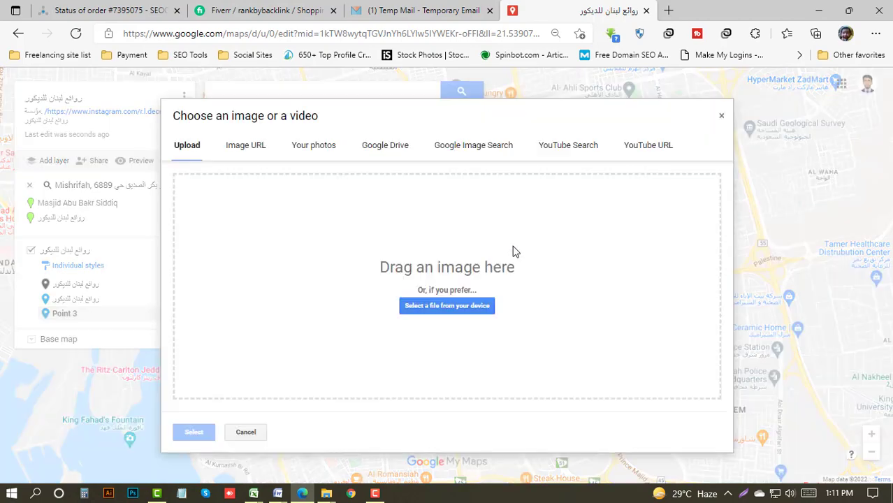
click(464, 305)
double_click(241, 189)
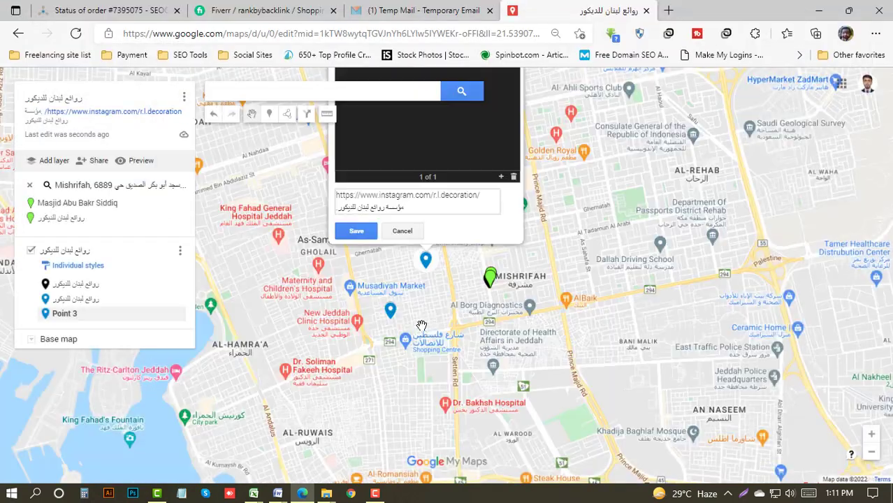
click(356, 233)
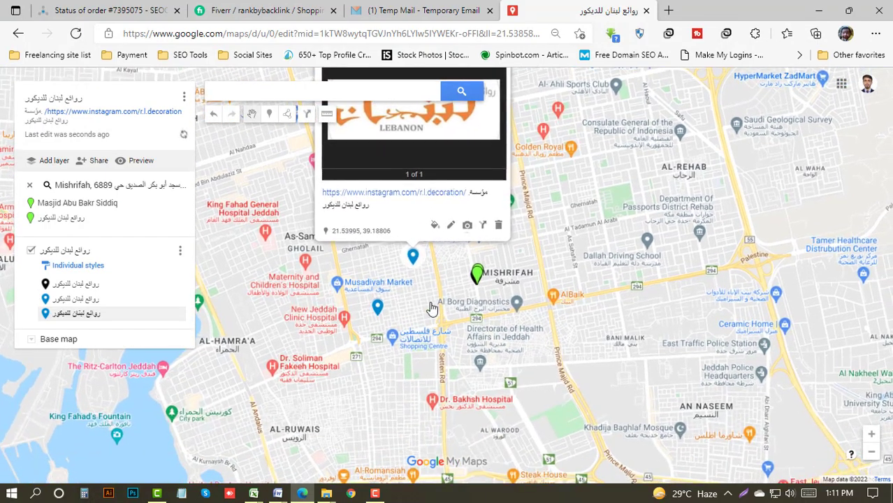
click(430, 304)
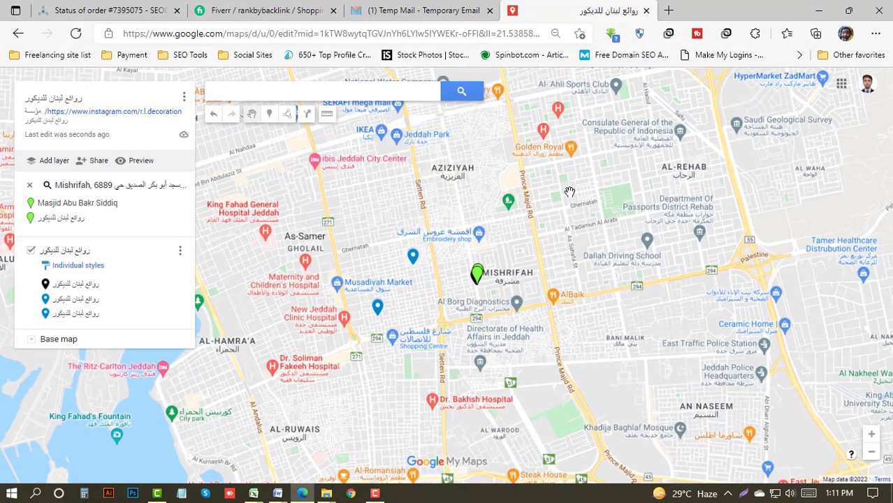
Examine the Jeddah map around the placed markers, from the coast and Al-Ruwais to Mishrifah.
scroll(503, 383, down, 1)
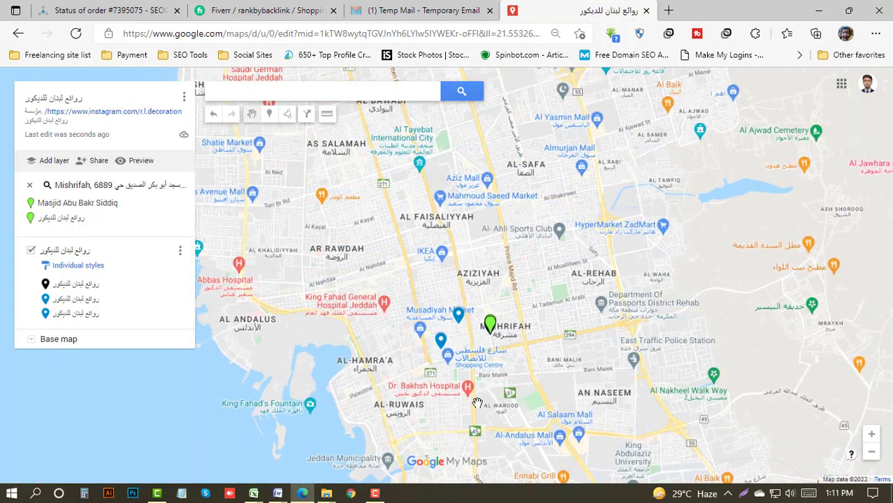
drag(481, 399, 489, 319)
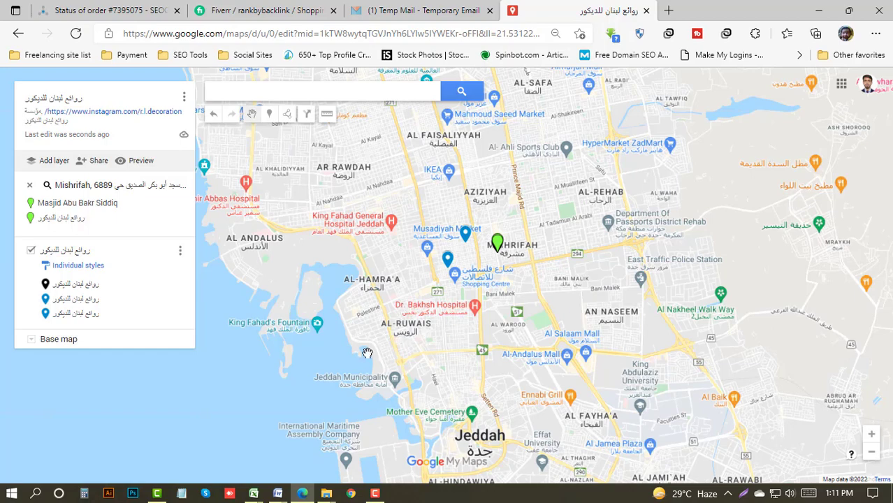
scroll(335, 369, up, 5)
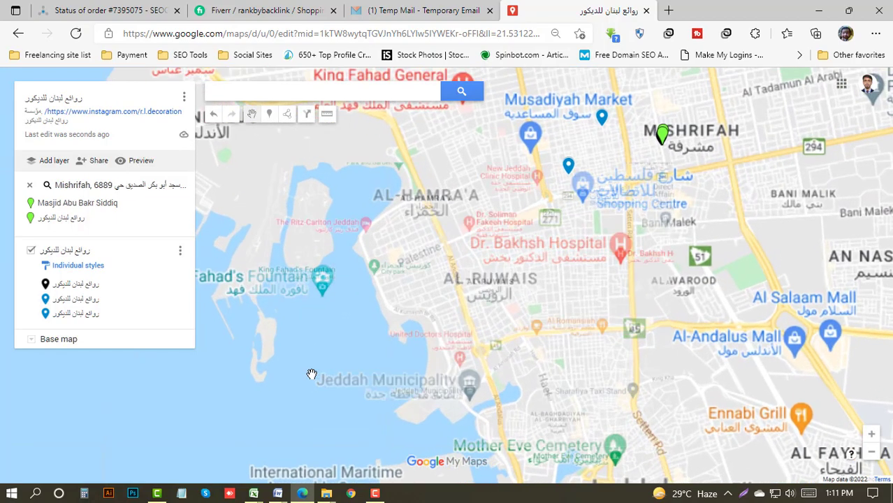
scroll(279, 339, down, 5)
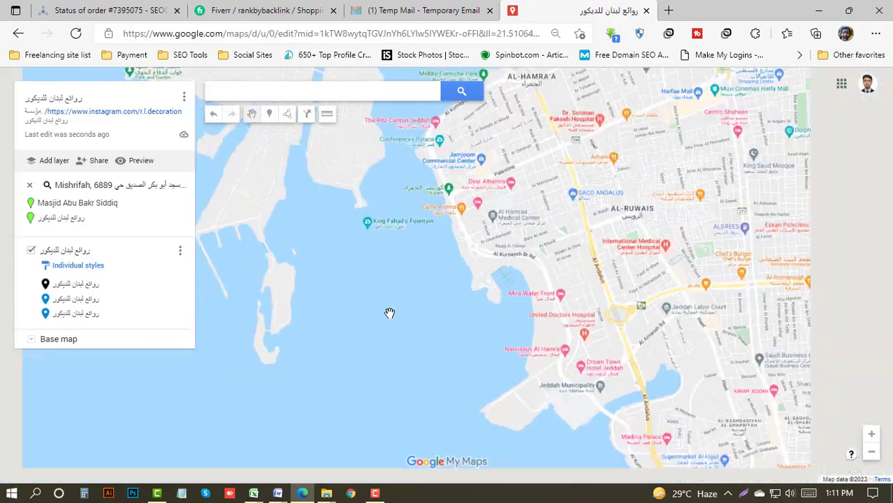
scroll(305, 307, down, 2)
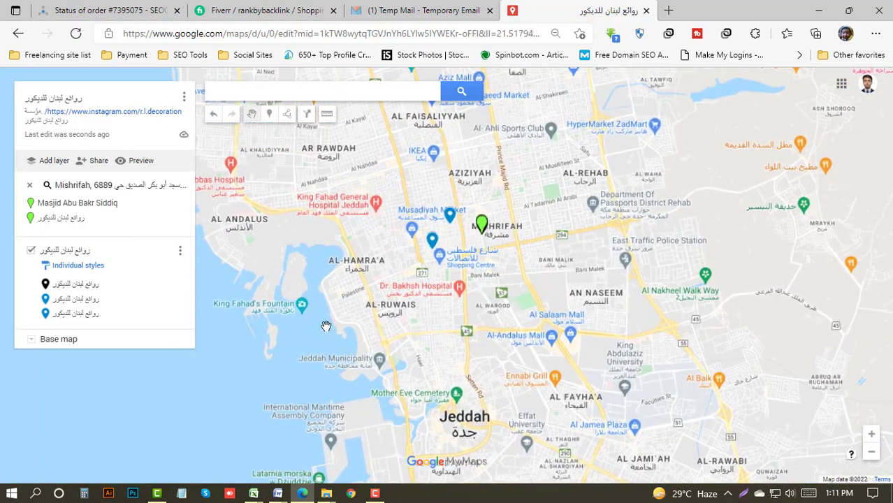
scroll(314, 318, up, 2)
scroll(321, 327, up, 4)
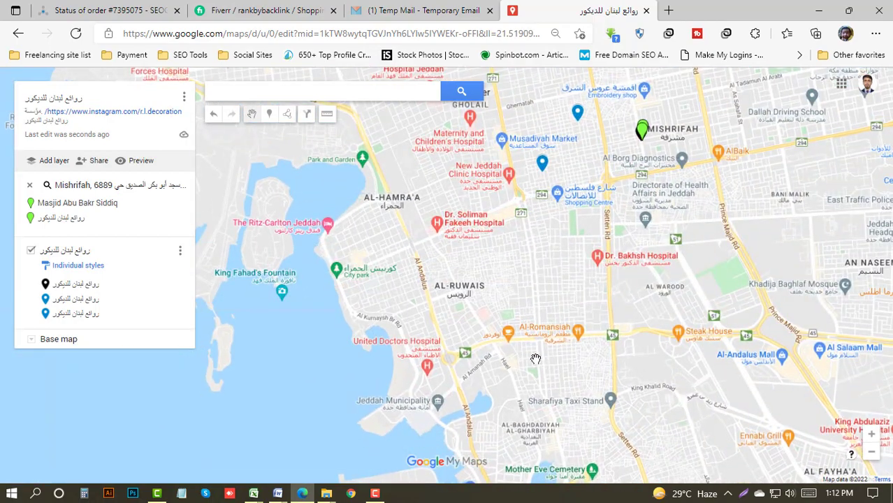
scroll(624, 361, up, 2)
scroll(465, 259, up, 2)
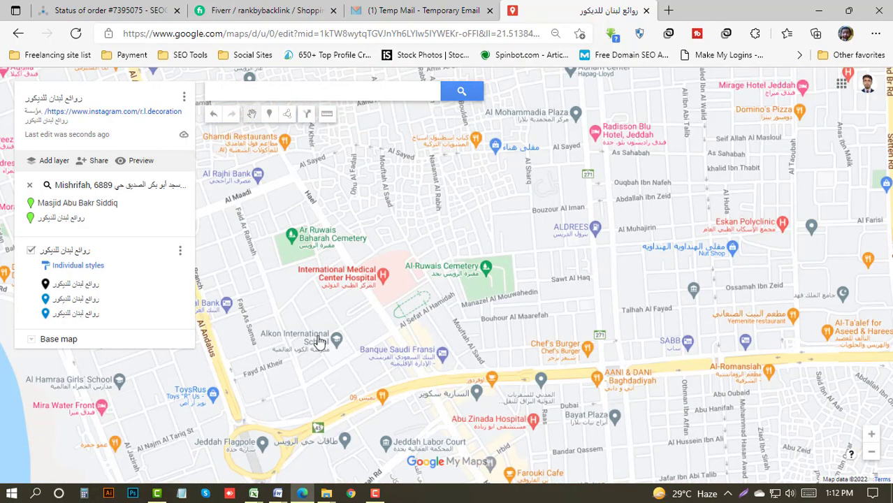
scroll(479, 284, down, 2)
scroll(445, 307, down, 1)
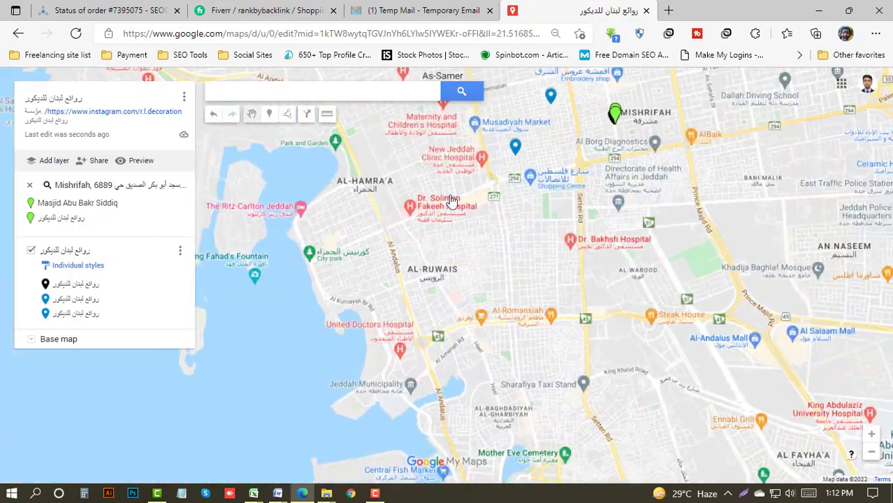
drag(699, 91, 558, 261)
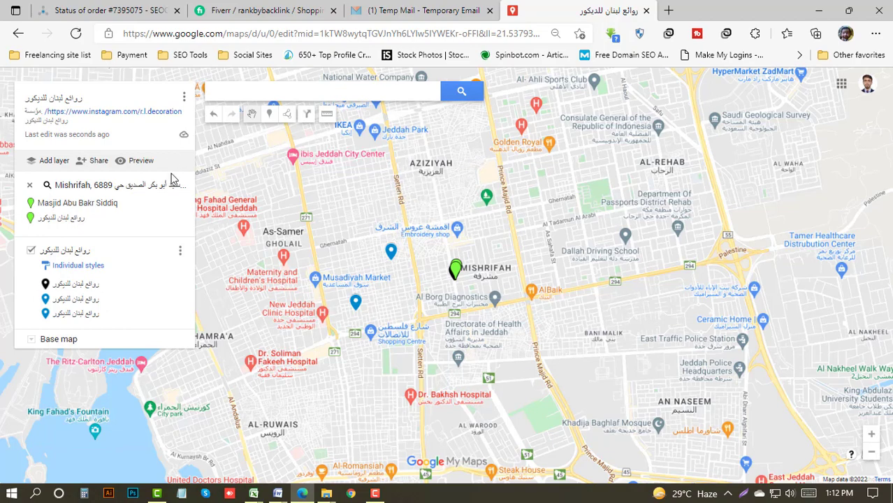
Review the title, logo and description of each of the three markers in the business layer.
click(80, 283)
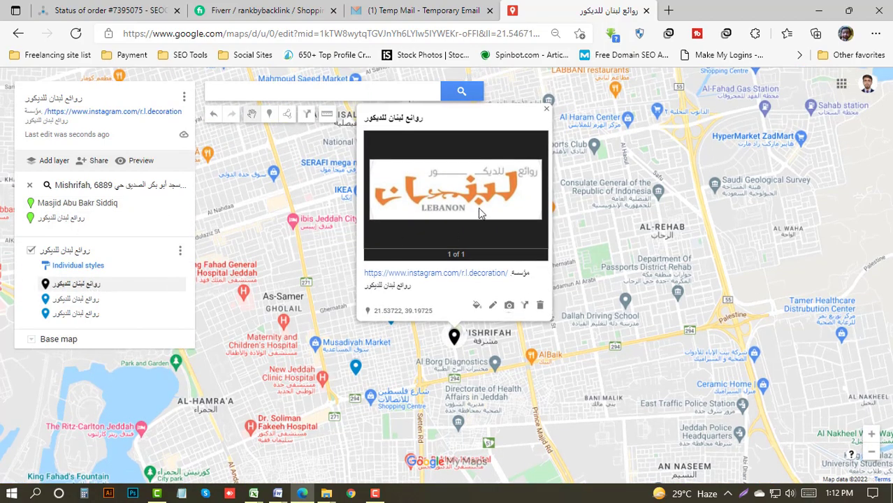
click(94, 299)
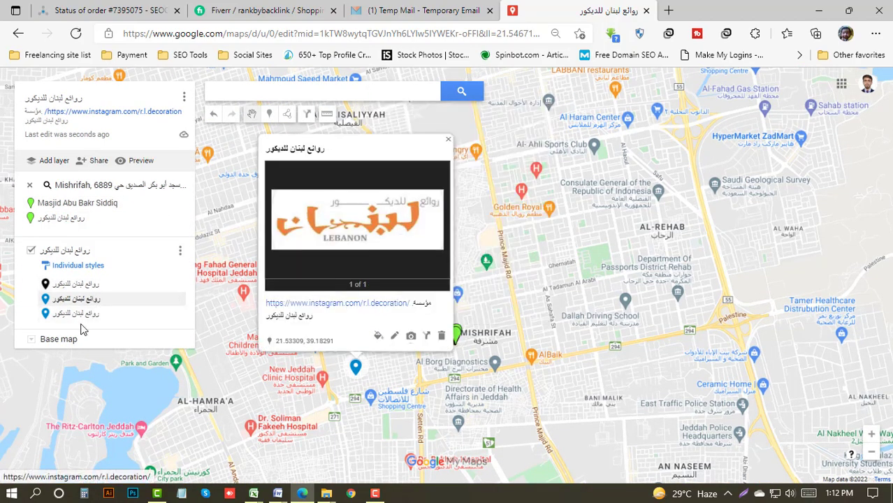
click(81, 316)
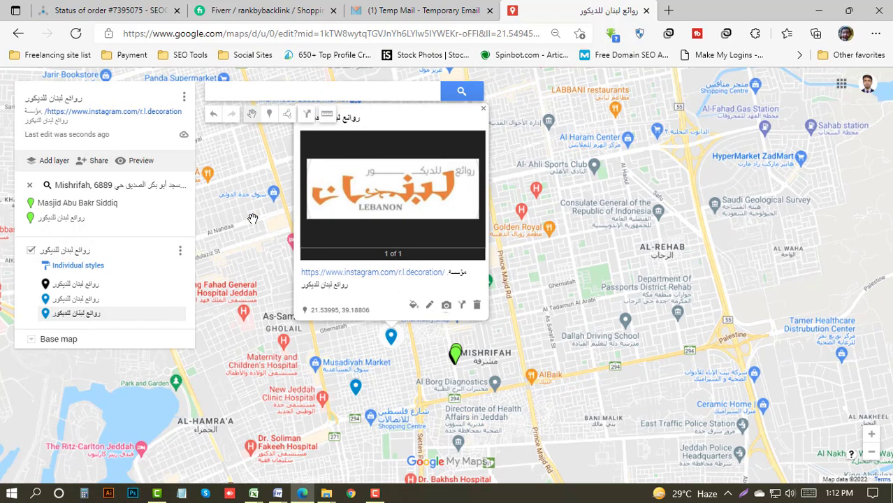
drag(276, 247, 307, 286)
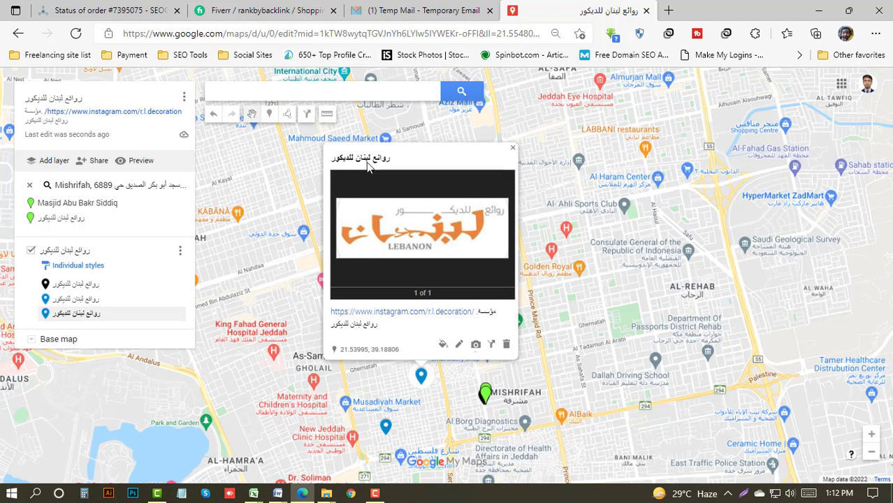
click(317, 296)
drag(404, 312, 396, 193)
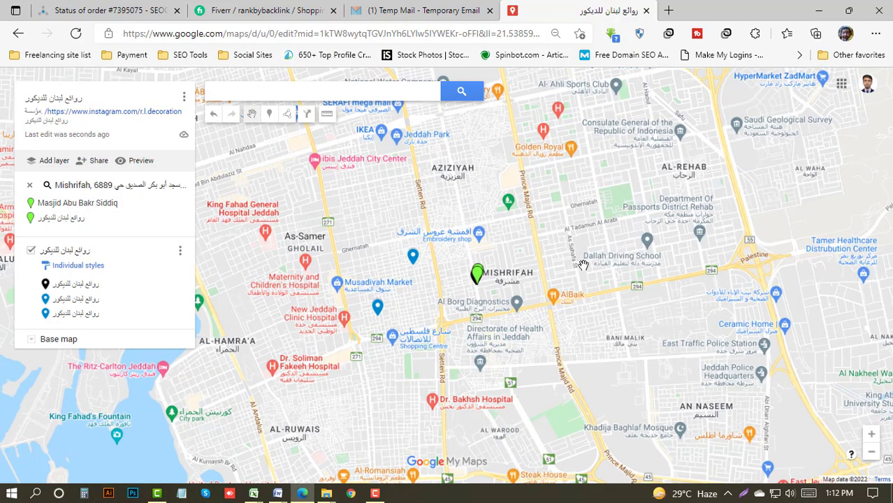
In the map's sharing settings, let anyone with the link view it and stop showing the owner's name and photo.
click(95, 165)
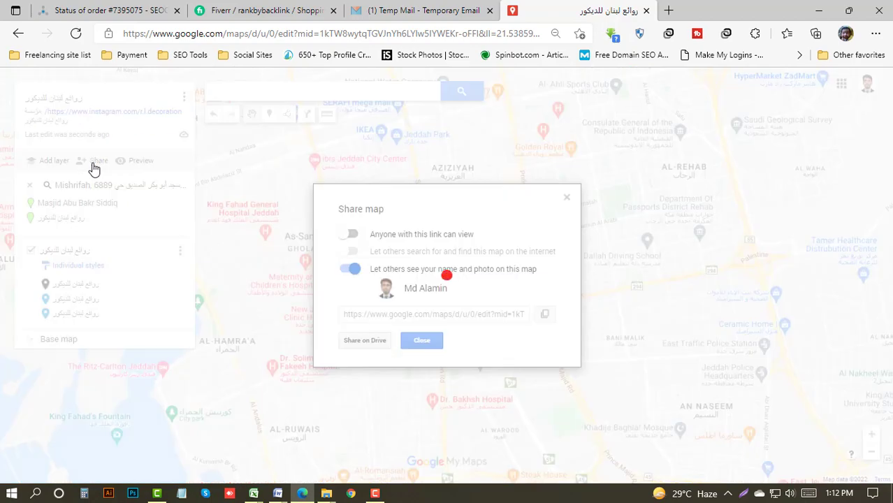
click(354, 272)
click(354, 235)
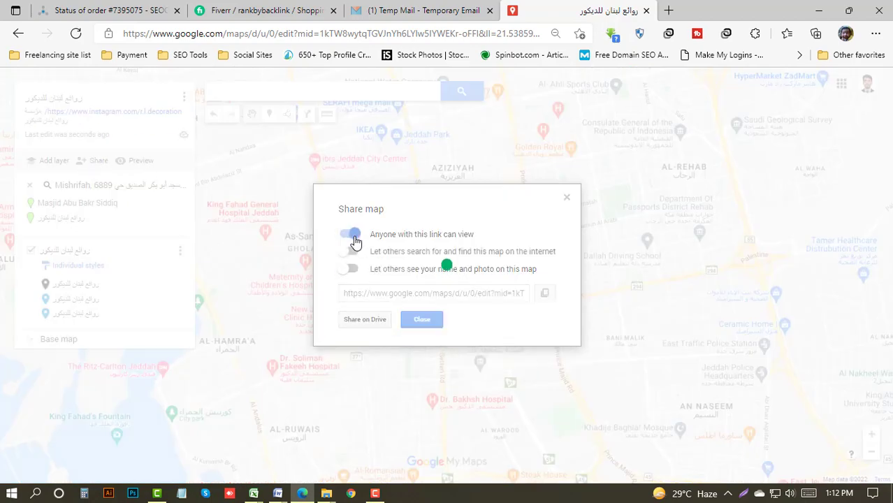
click(354, 237)
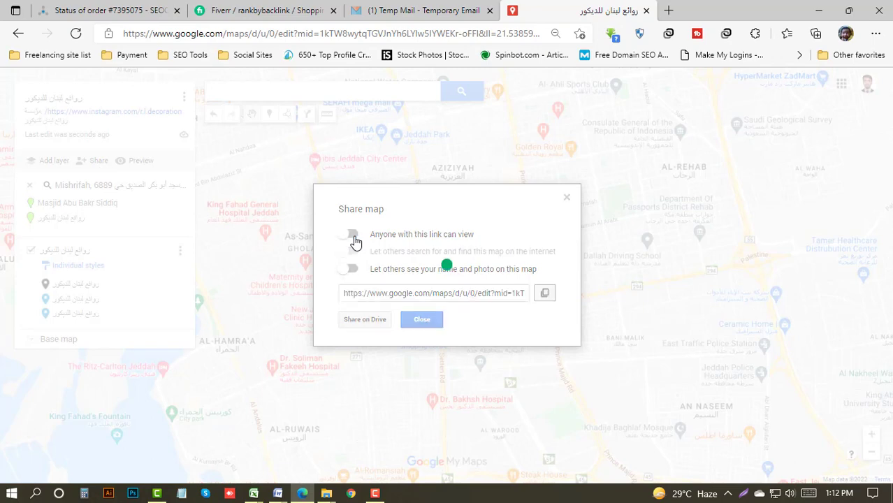
click(354, 238)
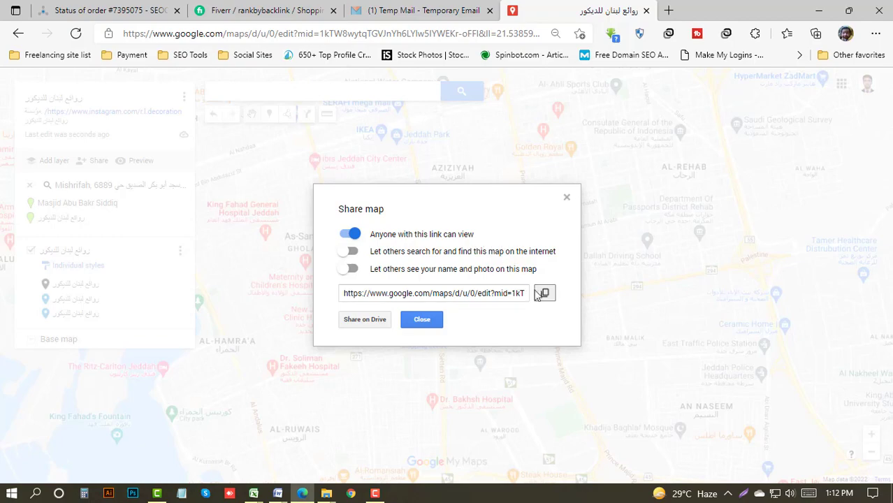
Copy the map's share link, close the sharing settings, and open a new browser tab.
click(545, 296)
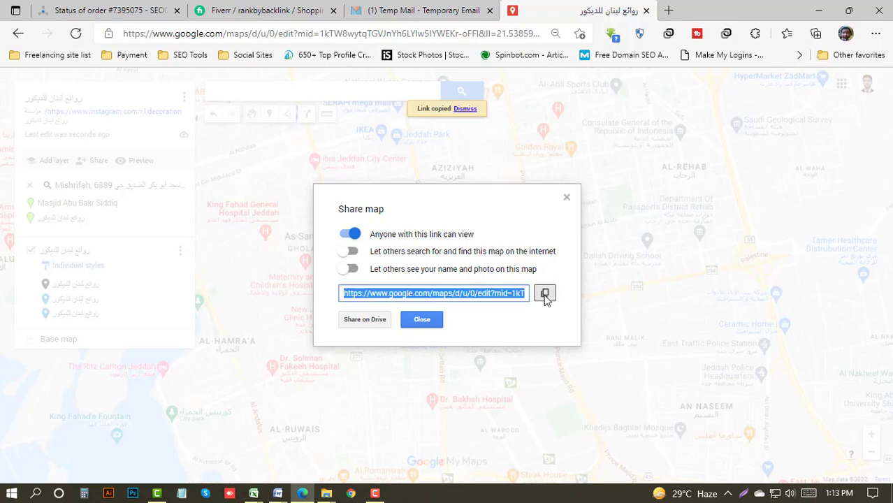
click(421, 319)
click(875, 33)
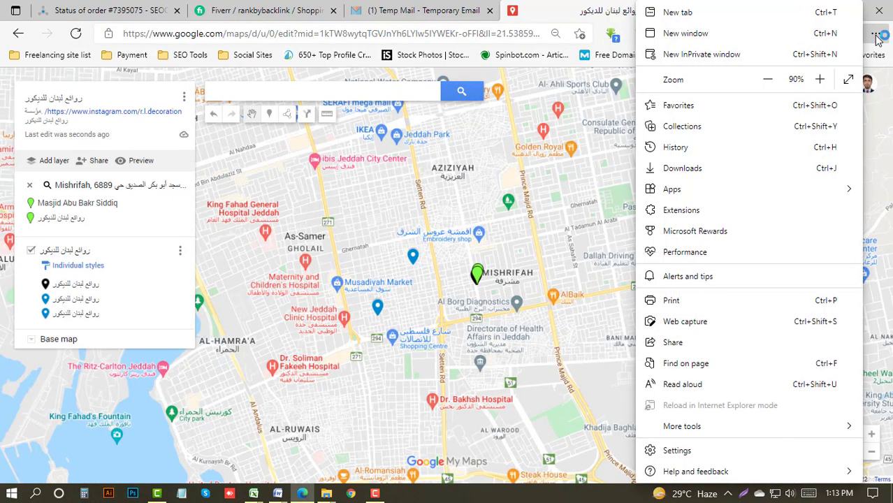
click(615, 10)
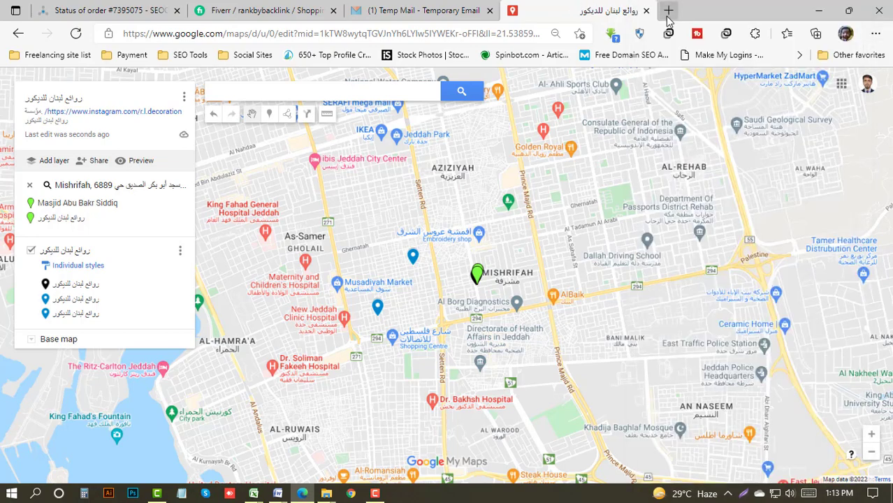
click(668, 12)
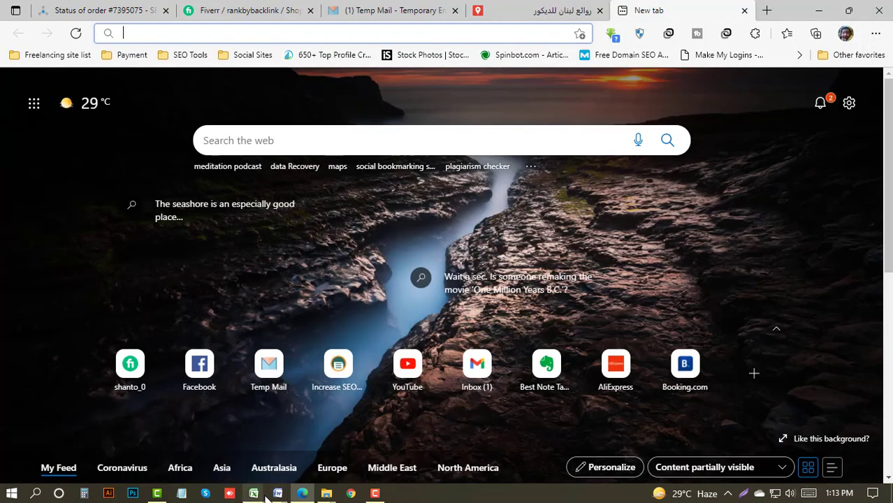
Switch to the Book1 workbook in Excel, paste the map's share link into cell D18, and select D17 above it.
mouse_move(254, 493)
click(302, 449)
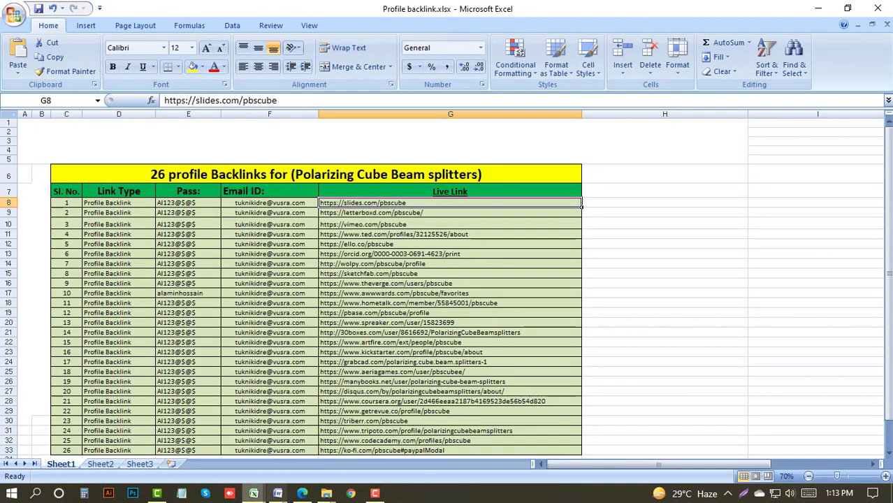
click(213, 433)
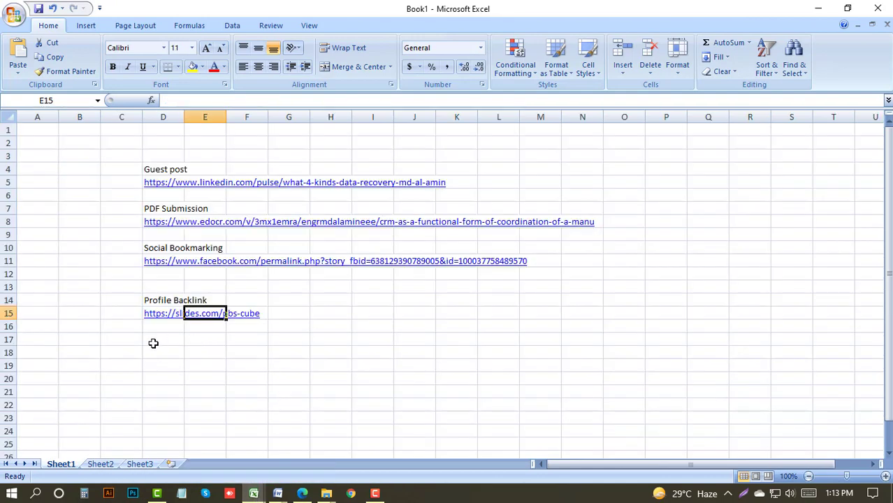
click(153, 343)
click(163, 354)
key(ctrl+v)
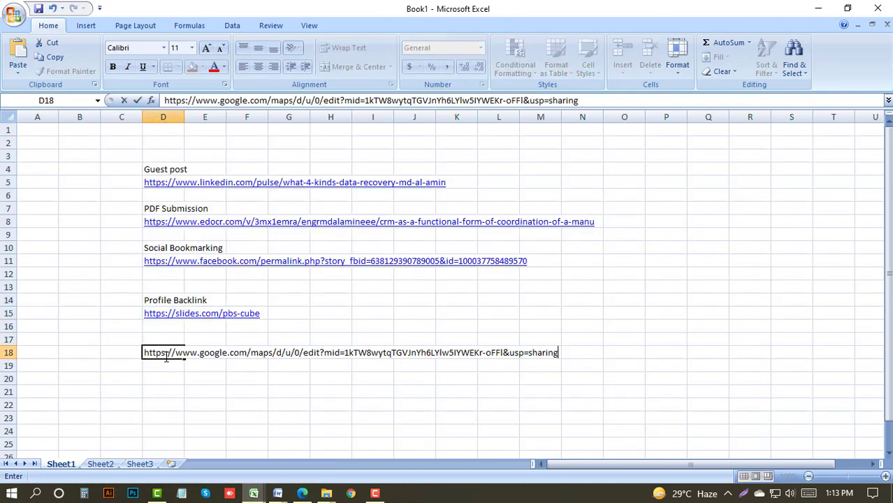
key(Tab)
click(163, 339)
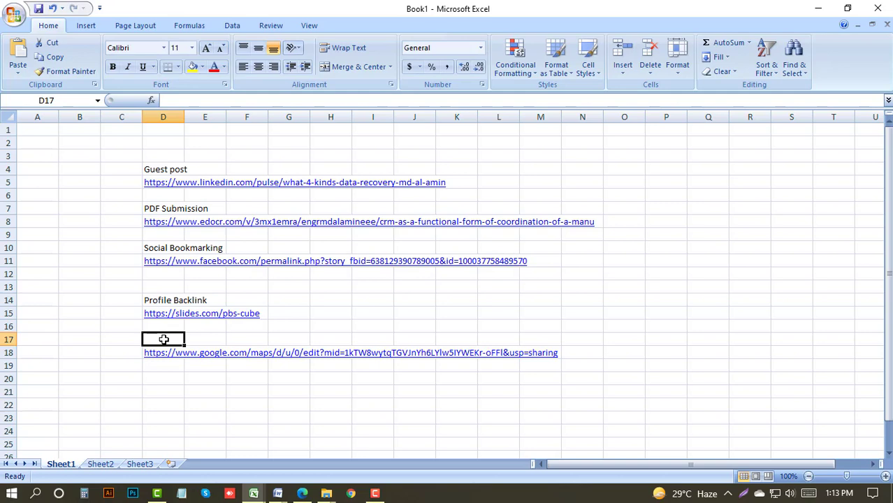
Enter the heading "Map citaton" in cell D17 above the map link.
text(M)
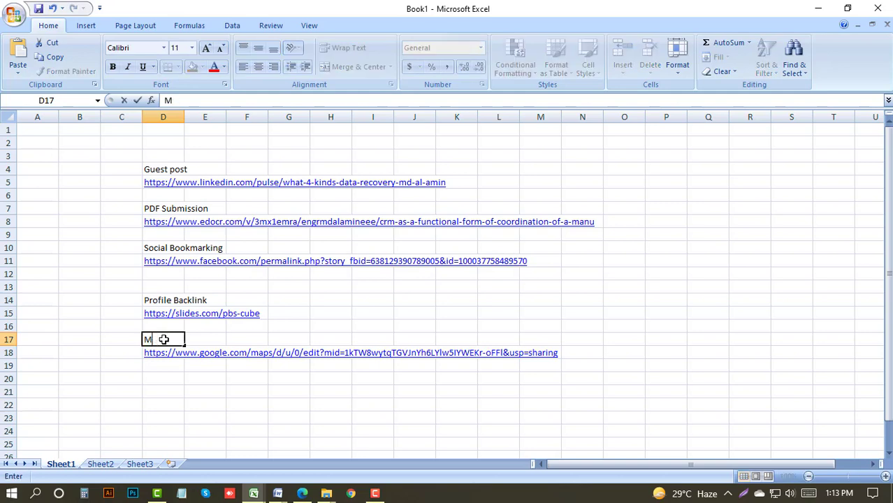
text(ap citaton)
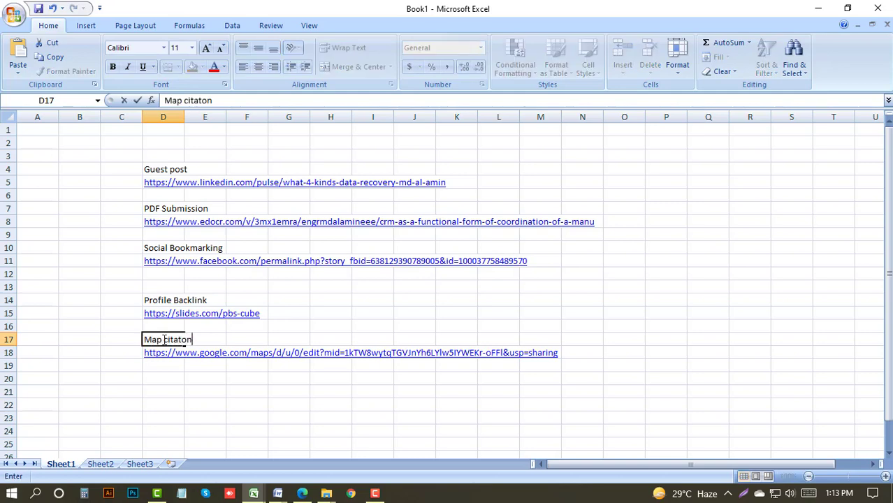
key(Return)
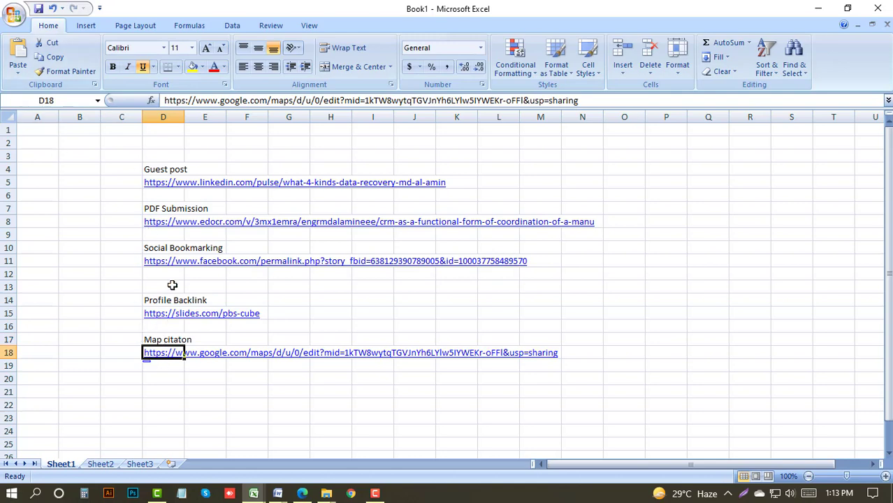
click(39, 9)
click(605, 451)
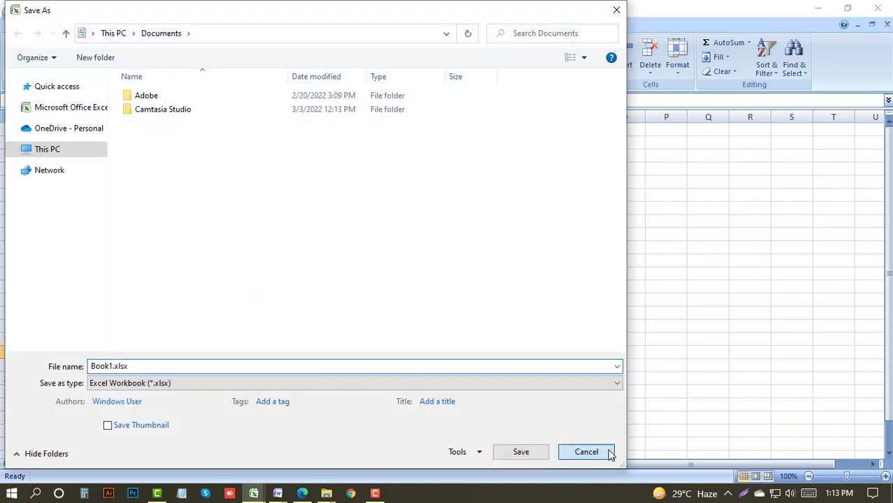
click(877, 8)
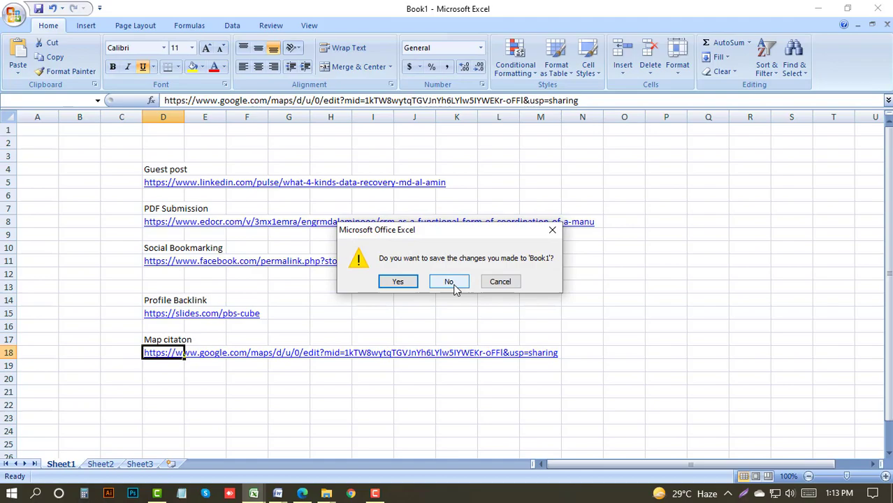
click(506, 282)
Switch to the Edge browser, close the empty new tab and look over the business markers on the Jeddah map.
click(301, 493)
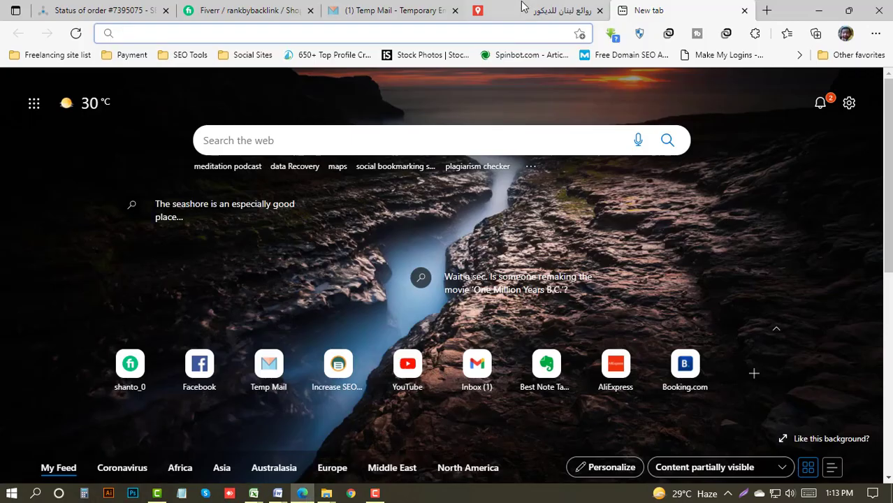
click(744, 10)
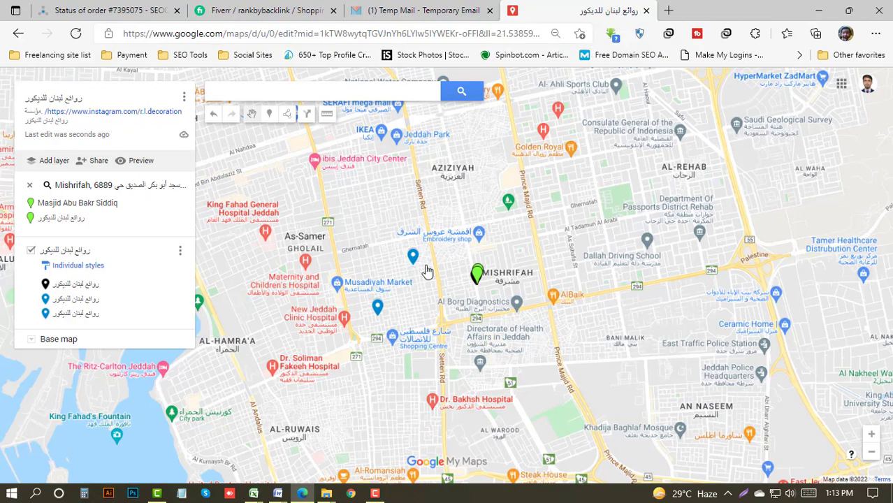
drag(370, 258, 375, 212)
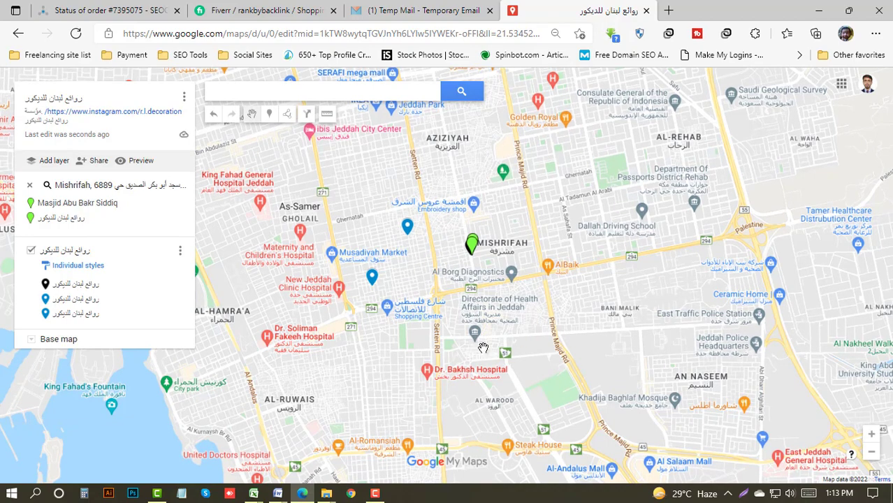
scroll(482, 347, down, 2)
scroll(470, 343, up, 1)
scroll(475, 339, up, 2)
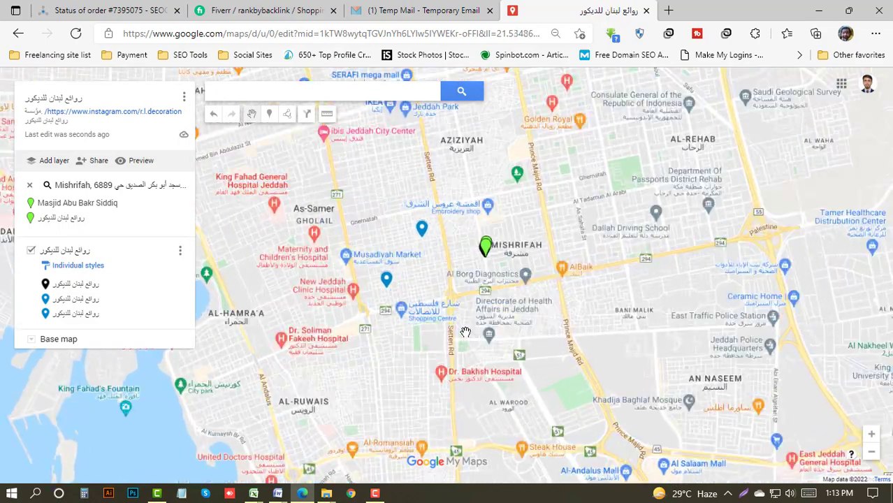
scroll(503, 321, down, 3)
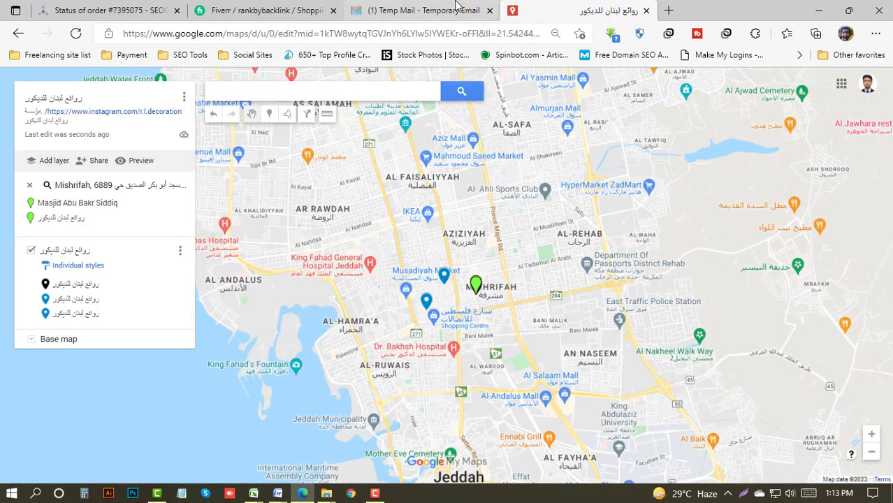
Read the "Welcome to Slides" message in the temporary mailbox and return to its inbox.
click(423, 10)
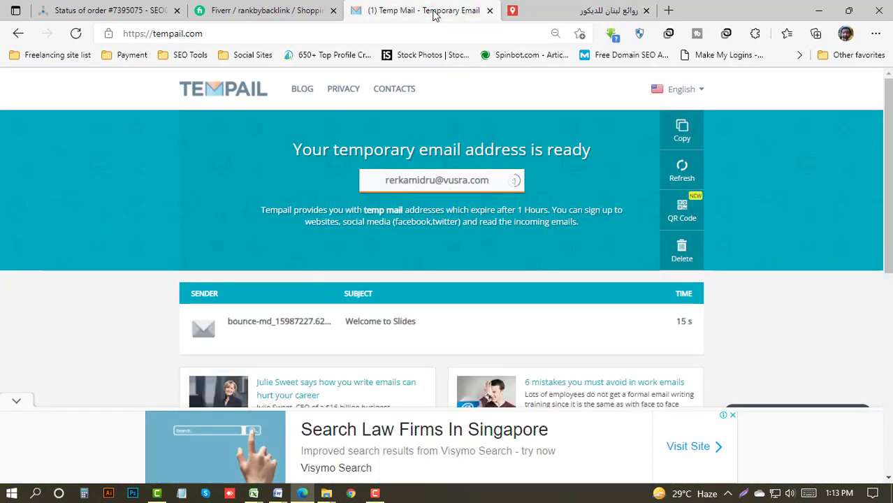
click(389, 324)
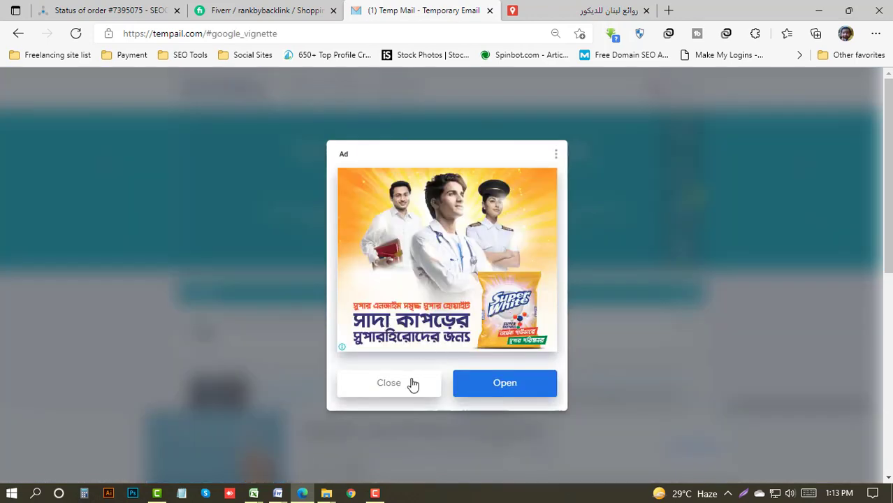
click(412, 384)
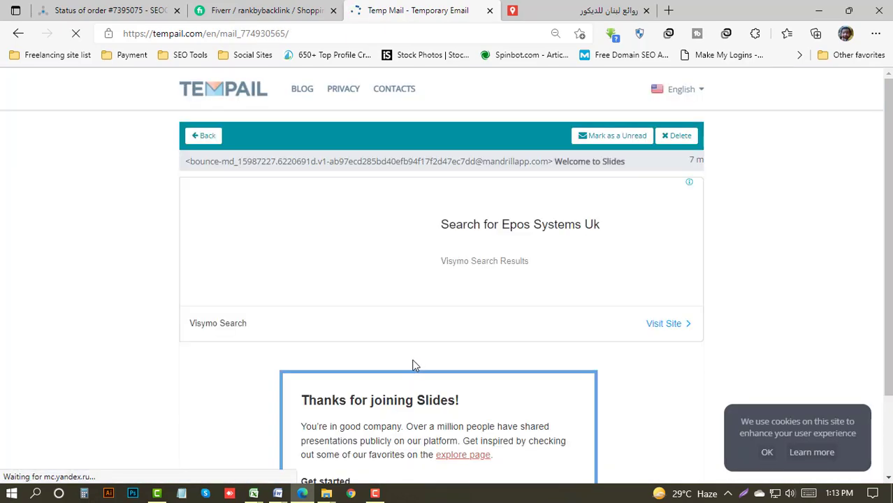
scroll(412, 365, down, 2)
scroll(412, 367, down, 2)
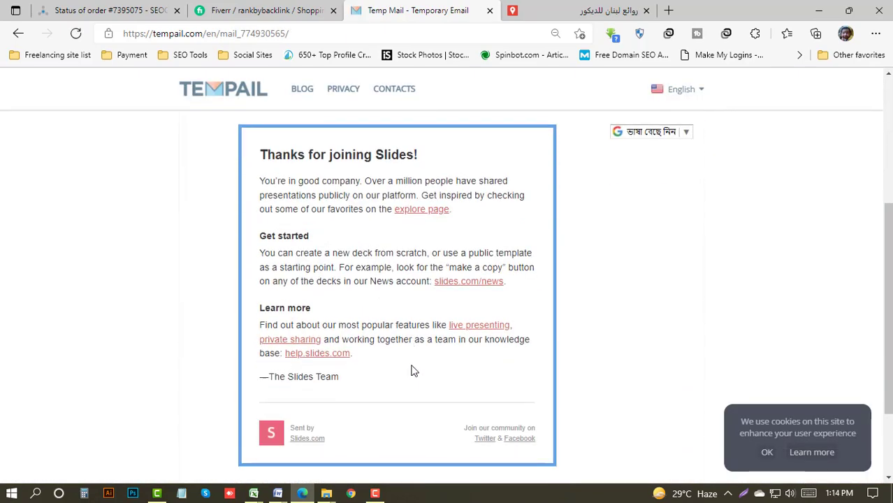
click(237, 100)
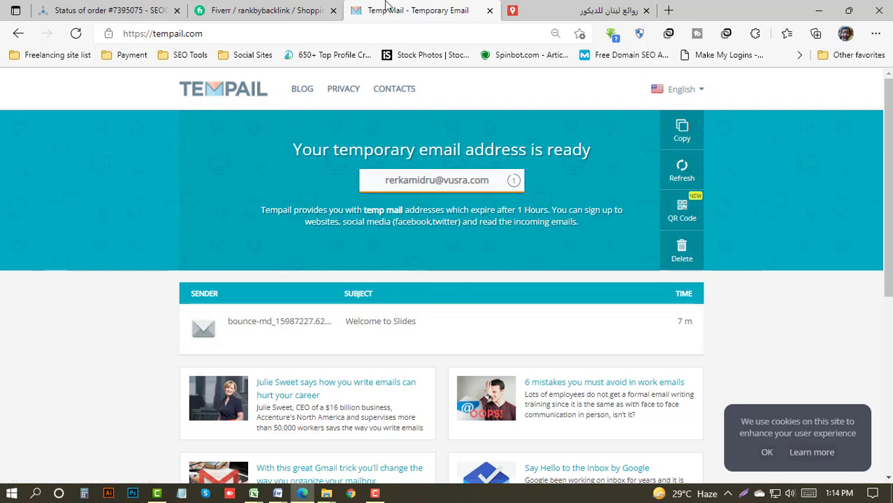
click(291, 12)
click(600, 11)
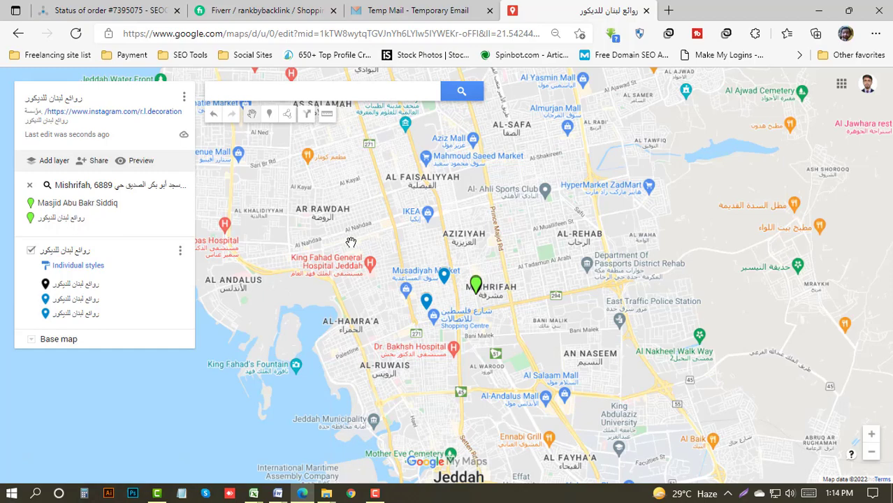
click(142, 11)
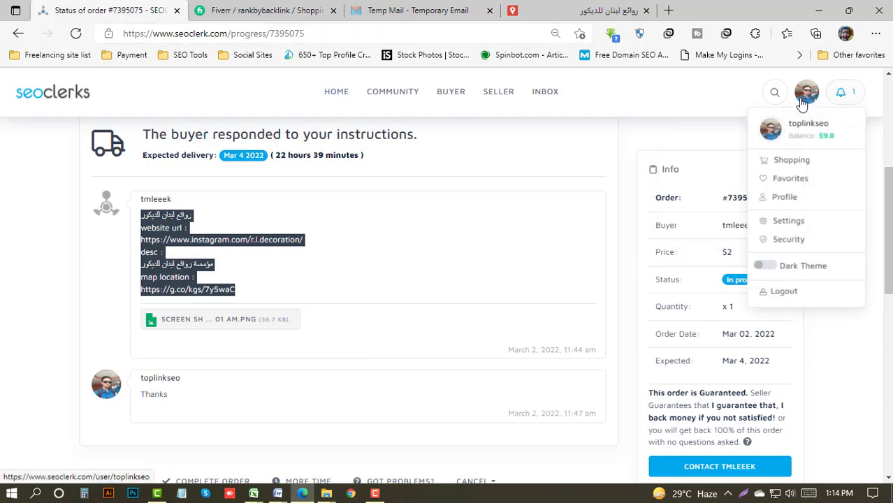
click(265, 11)
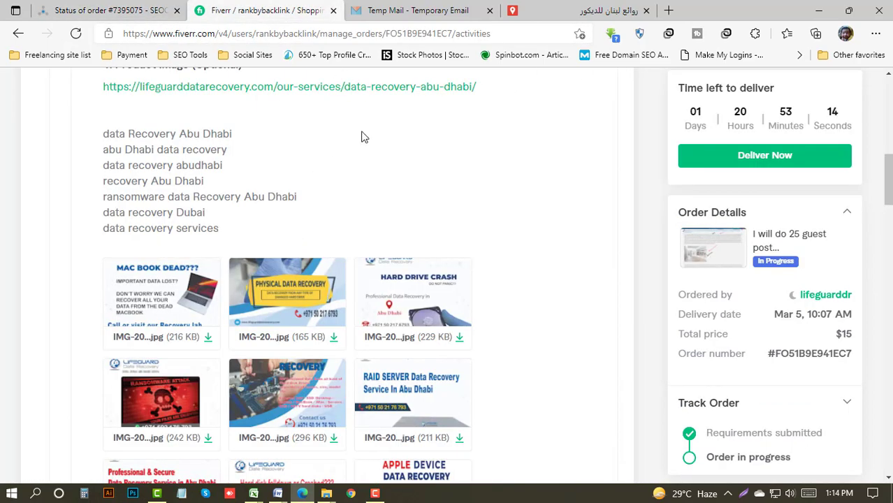
Open the seller's own SEOClerks profile and review the services listed on it, such as maps citation, guest post and PDF submission.
click(143, 8)
mouse_move(811, 103)
click(798, 127)
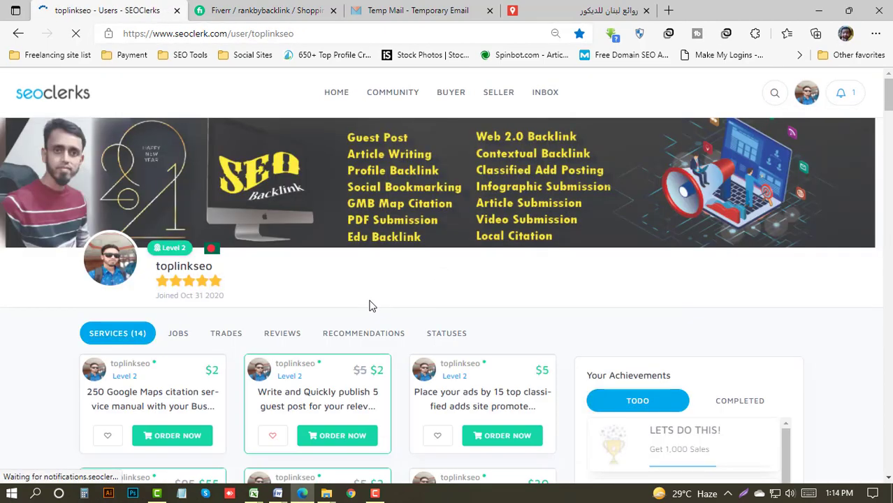
scroll(369, 306, down, 2)
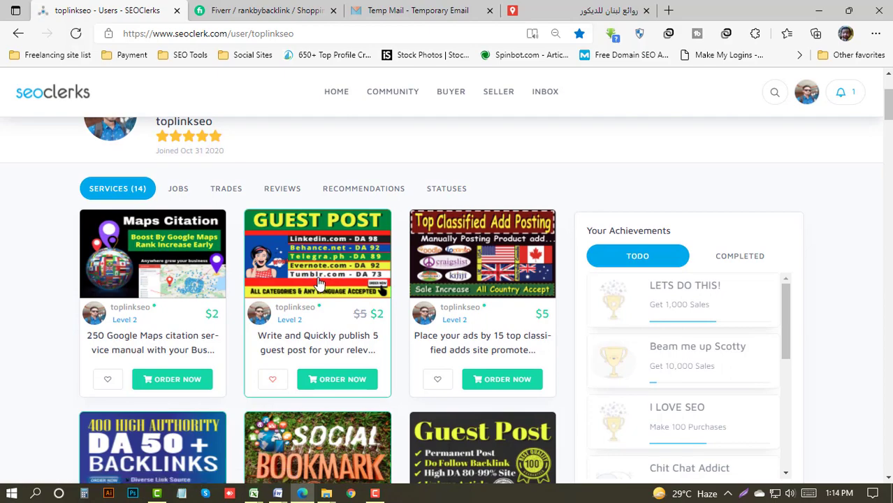
scroll(498, 241, down, 2)
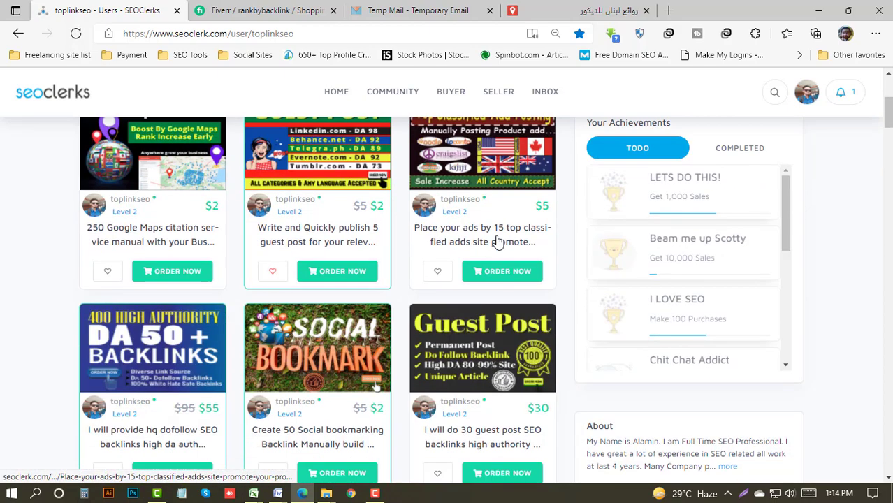
scroll(377, 321, down, 2)
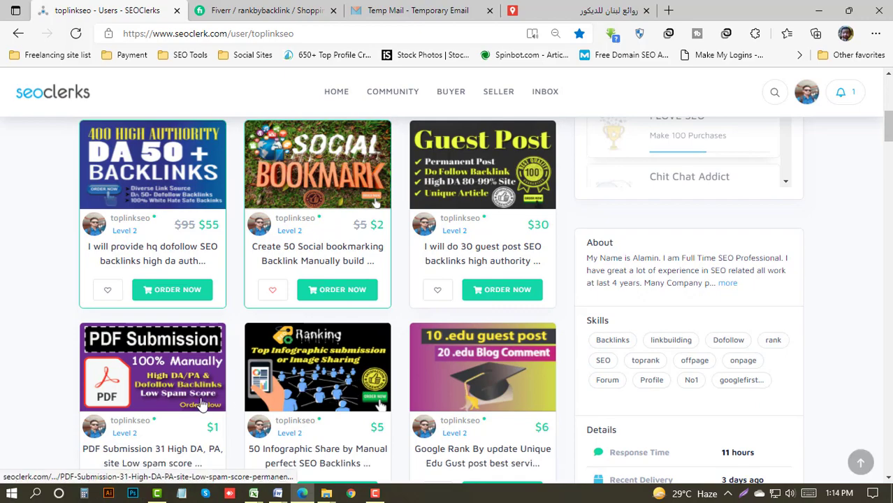
scroll(190, 404, down, 2)
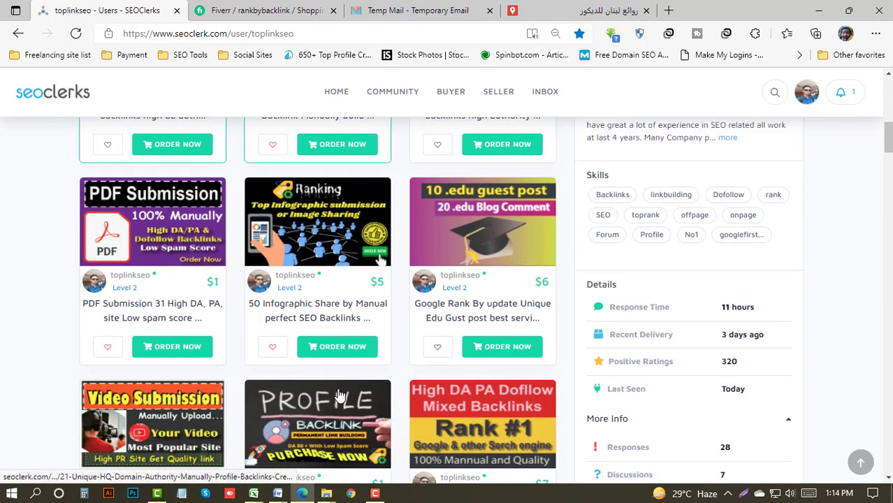
scroll(338, 396, up, 8)
scroll(340, 330, down, 2)
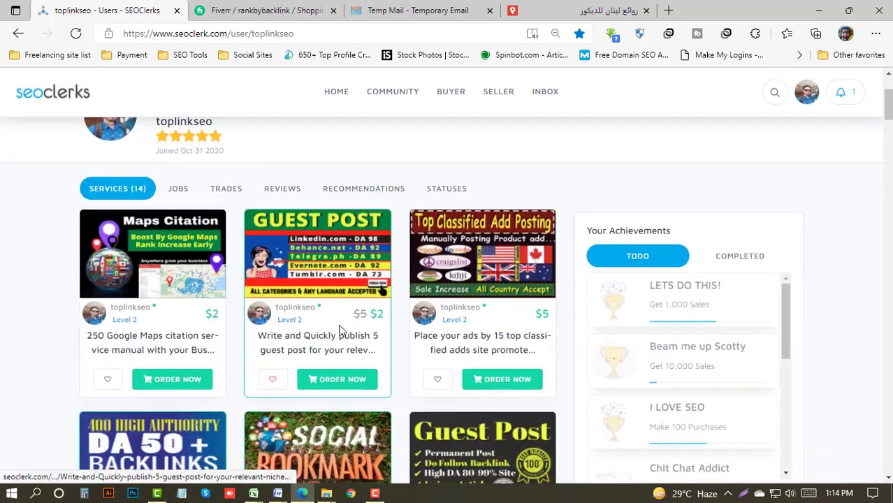